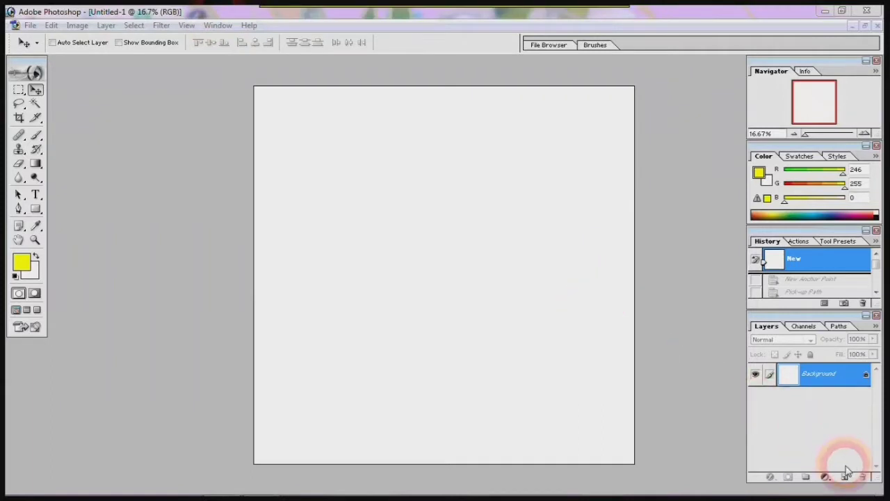
# Add an empty Layer 1 above the Background and switch to the Pen tool
pyautogui.click(845, 477)
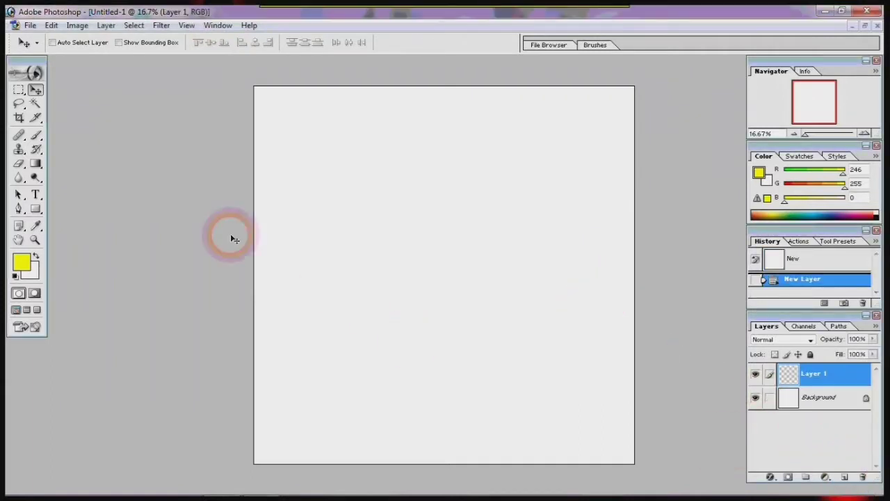
pyautogui.click(21, 208)
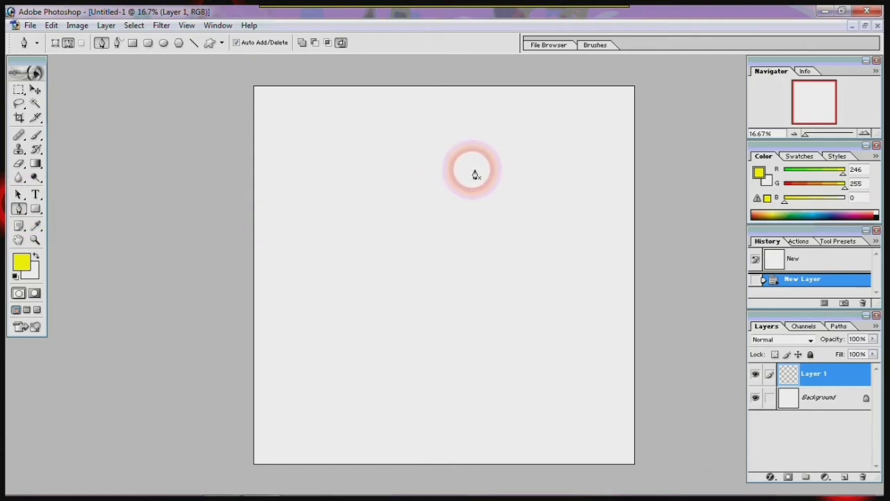
# Trace the top of the wolf head from the first anchor up to the pointed ear tip
pyautogui.click(472, 169)
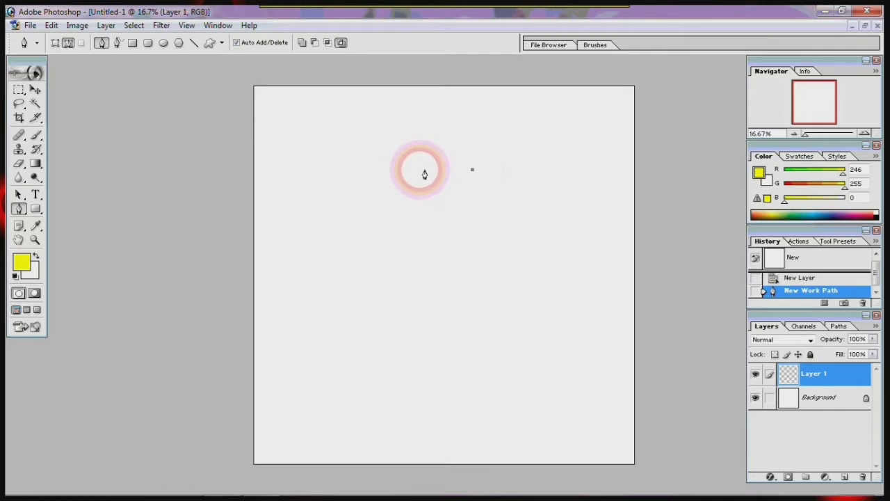
pyautogui.moveTo(416, 171)
pyautogui.mouseDown()
pyautogui.moveTo(399, 185)
pyautogui.moveTo(384, 182)
pyautogui.mouseUp()
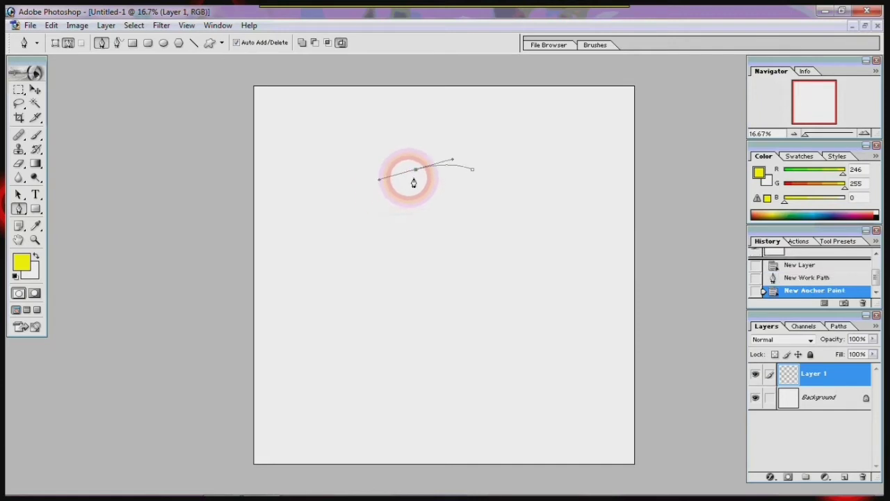
pyautogui.click(416, 170)
pyautogui.moveTo(355, 148); pyautogui.dragTo(325, 147)
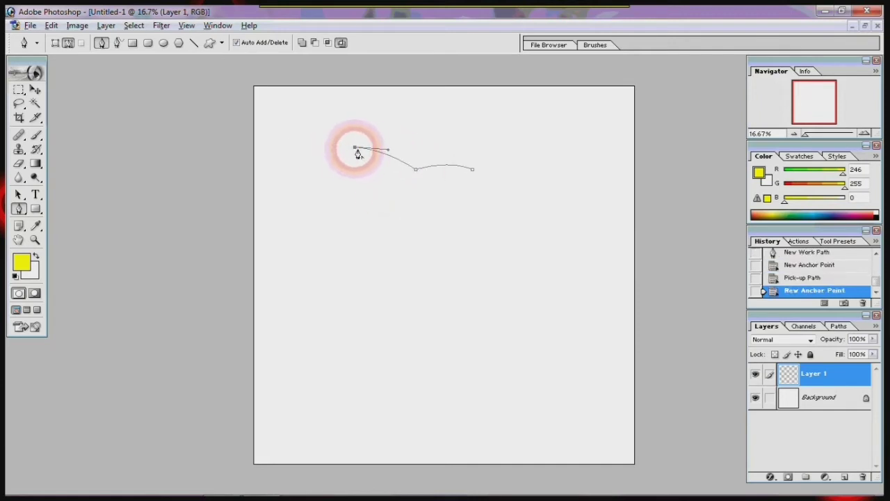
pyautogui.click(355, 147)
pyautogui.moveTo(398, 176)
pyautogui.mouseDown()
pyautogui.moveTo(412, 193)
pyautogui.moveTo(404, 183)
pyautogui.mouseUp()
pyautogui.click(397, 175)
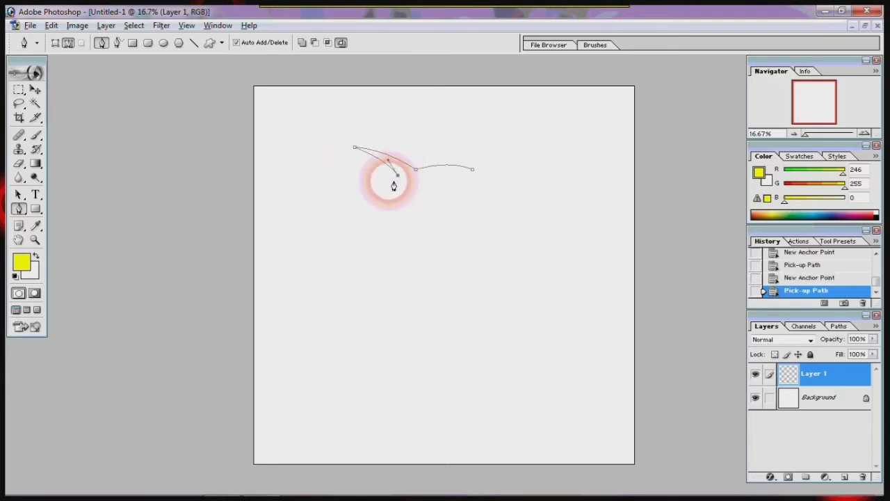
# Continue the outline down the left side with corner anchors and a notch
pyautogui.moveTo(356, 212); pyautogui.dragTo(350, 230)
pyautogui.click(356, 212)
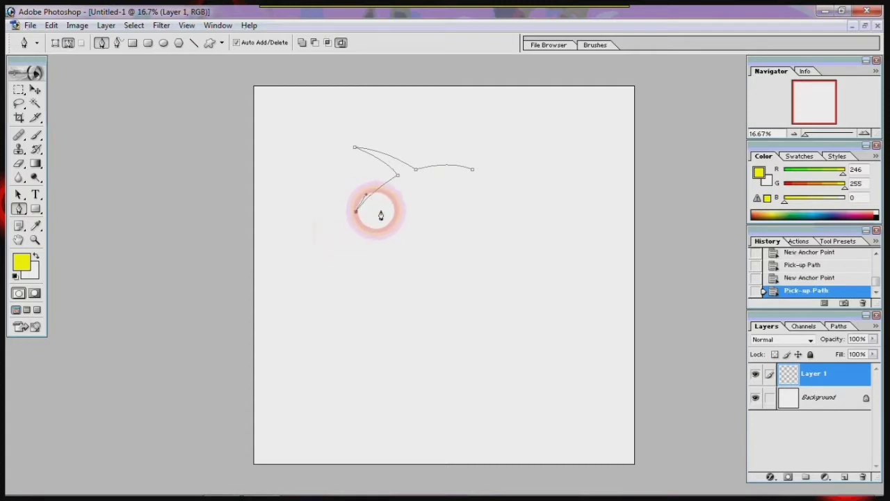
pyautogui.moveTo(365, 272); pyautogui.dragTo(371, 297)
pyautogui.click(365, 272)
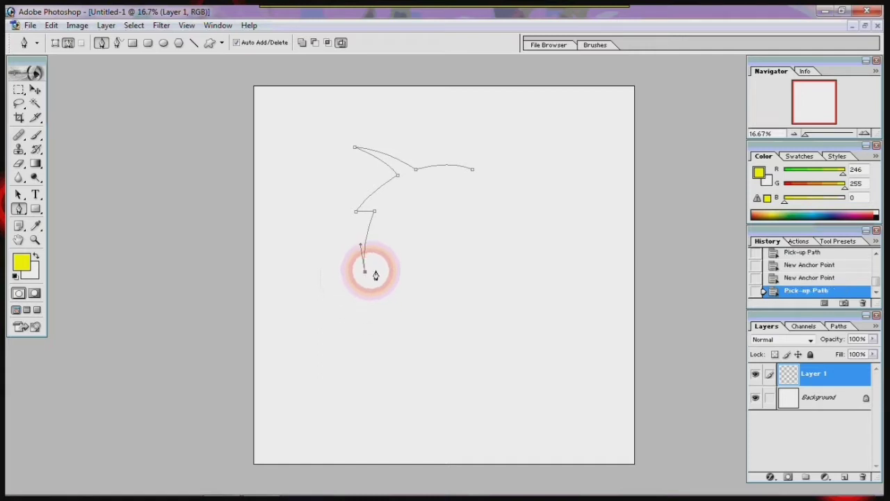
pyautogui.moveTo(377, 269)
pyautogui.mouseDown()
pyautogui.moveTo(394, 345)
pyautogui.moveTo(383, 324)
pyautogui.mouseUp()
pyautogui.click(382, 323)
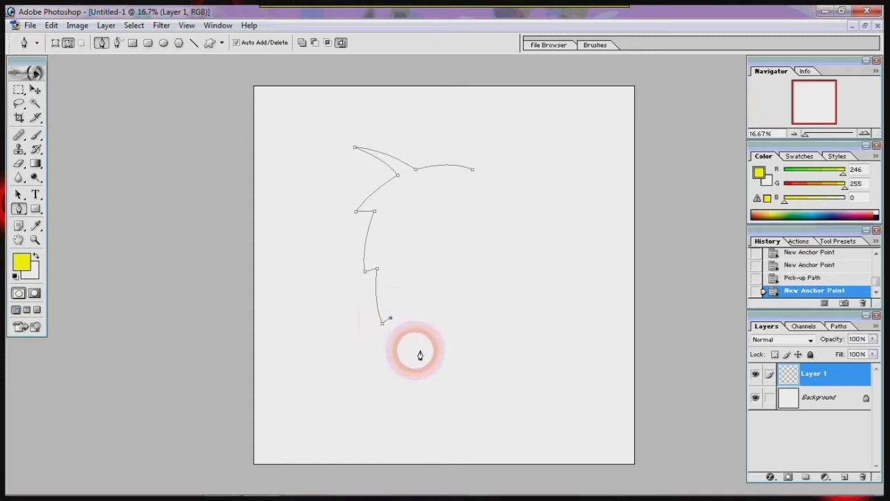
pyautogui.moveTo(419, 358)
pyautogui.mouseDown()
pyautogui.moveTo(427, 357)
pyautogui.moveTo(408, 348)
pyautogui.moveTo(425, 370)
pyautogui.moveTo(419, 363)
pyautogui.mouseUp()
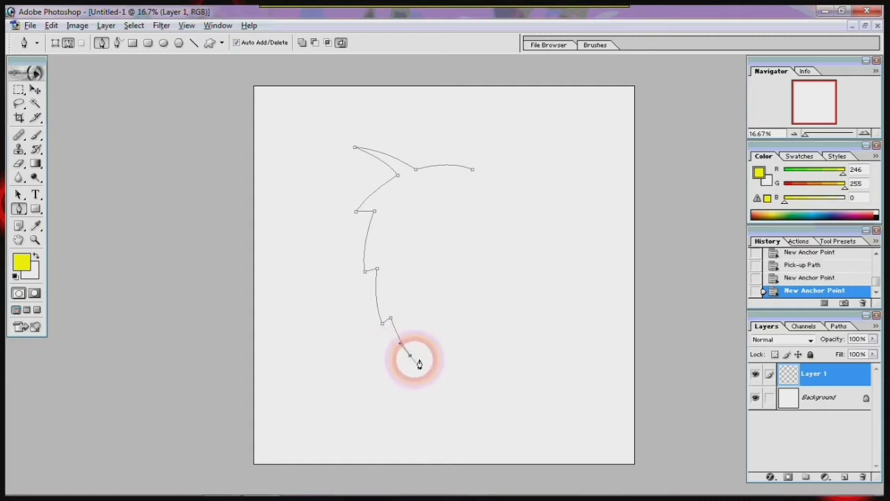
pyautogui.click(411, 356)
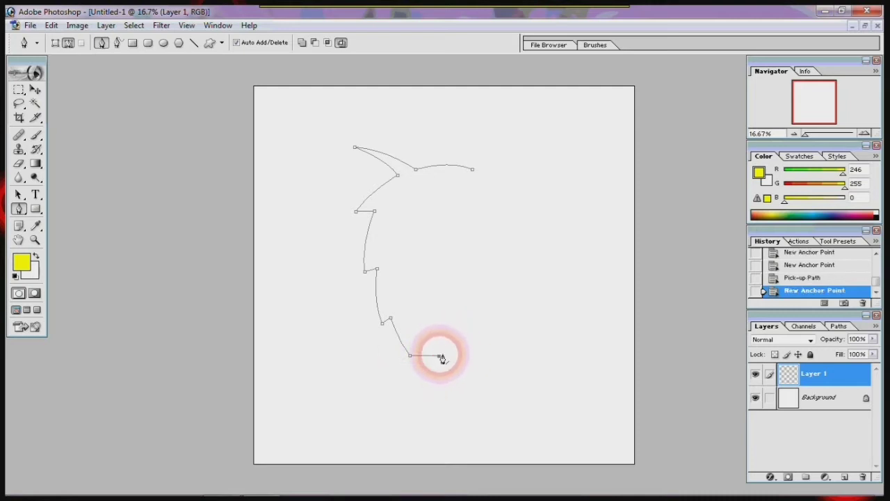
# Undo a misplaced anchor, add the bottom anchors, and close the outline at its start
pyautogui.hotkey('ctrl', 'z')
pyautogui.moveTo(443, 346); pyautogui.dragTo(447, 333)
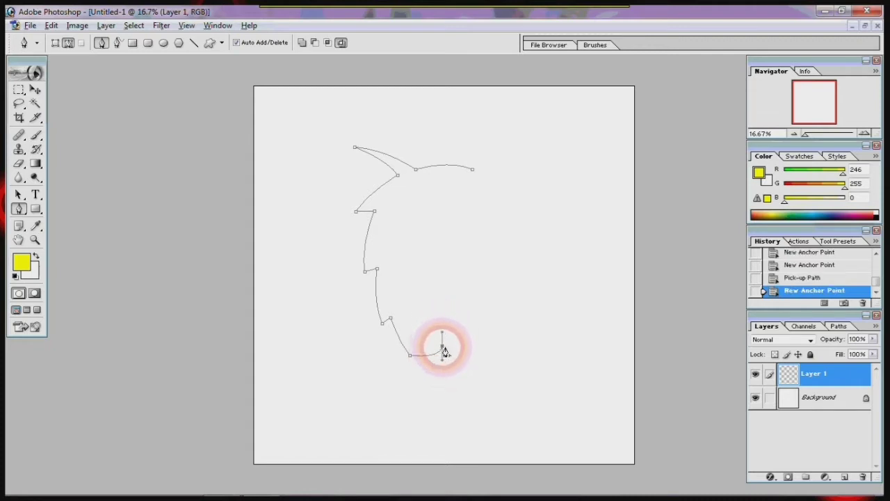
pyautogui.keyDown('alt'); pyautogui.click(442, 346); pyautogui.keyUp('alt')
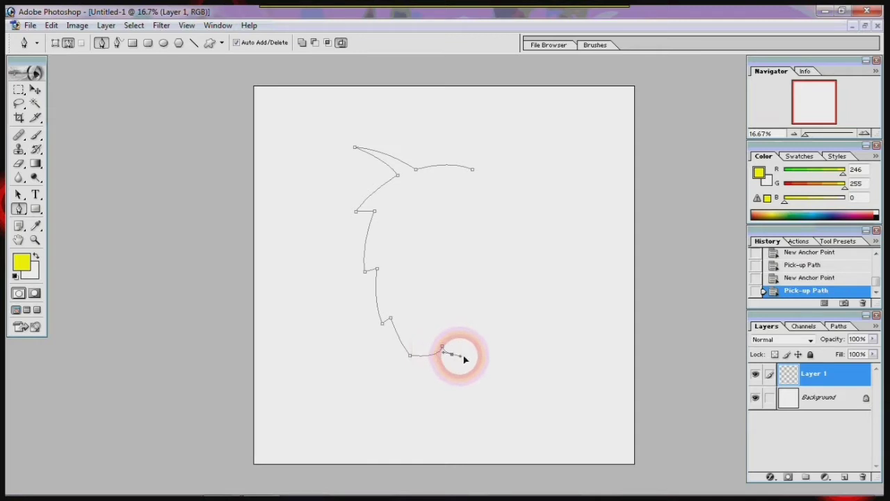
pyautogui.moveTo(453, 354); pyautogui.dragTo(460, 356)
pyautogui.click(487, 355)
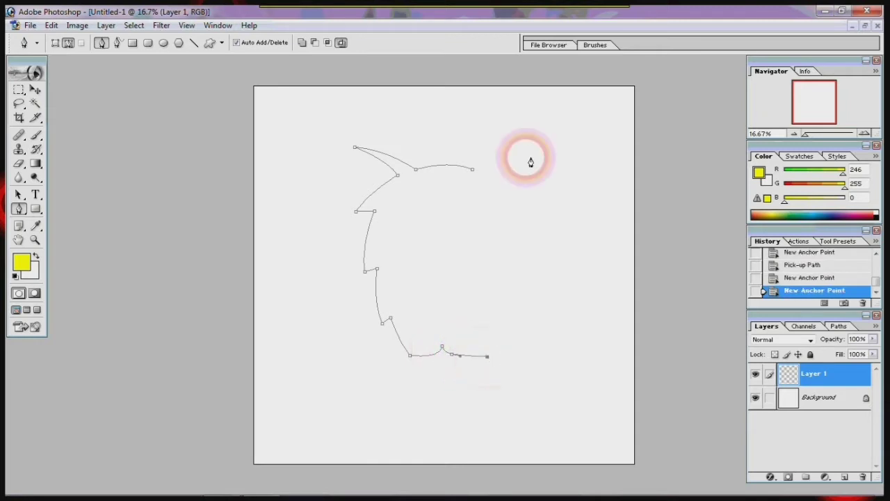
pyautogui.click(473, 169)
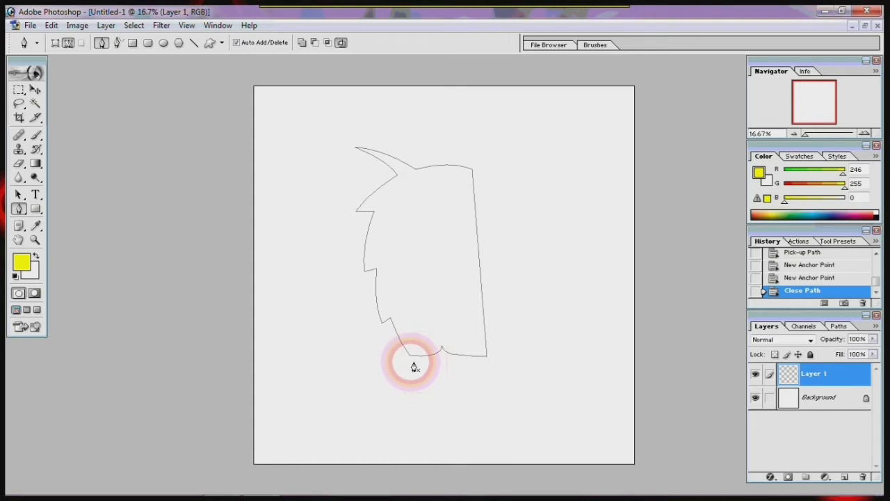
pyautogui.click(414, 362)
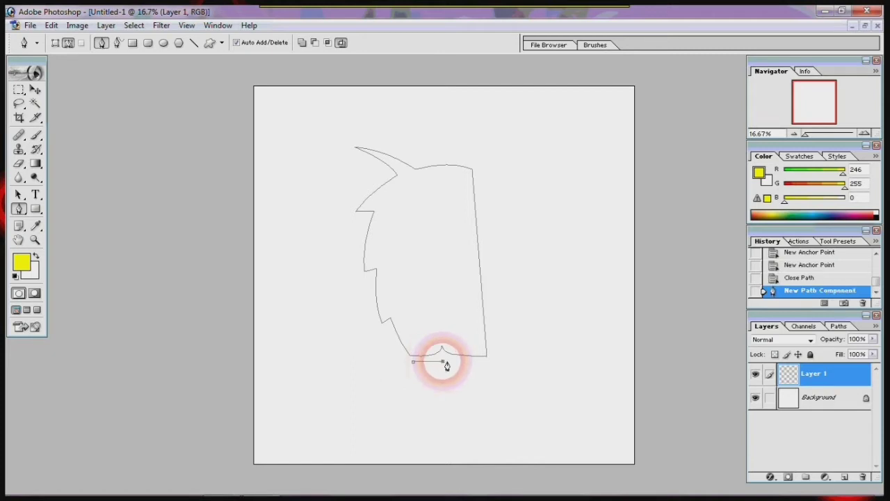
# Place anchors for a small jaw-like piece below the head, undoing several misplaced anchors
pyautogui.moveTo(443, 363)
pyautogui.mouseDown()
pyautogui.moveTo(448, 351)
pyautogui.moveTo(441, 357)
pyautogui.moveTo(464, 393)
pyautogui.mouseUp()
pyautogui.hotkey('ctrl', 'z')
pyautogui.click(441, 357)
pyautogui.click(470, 368)
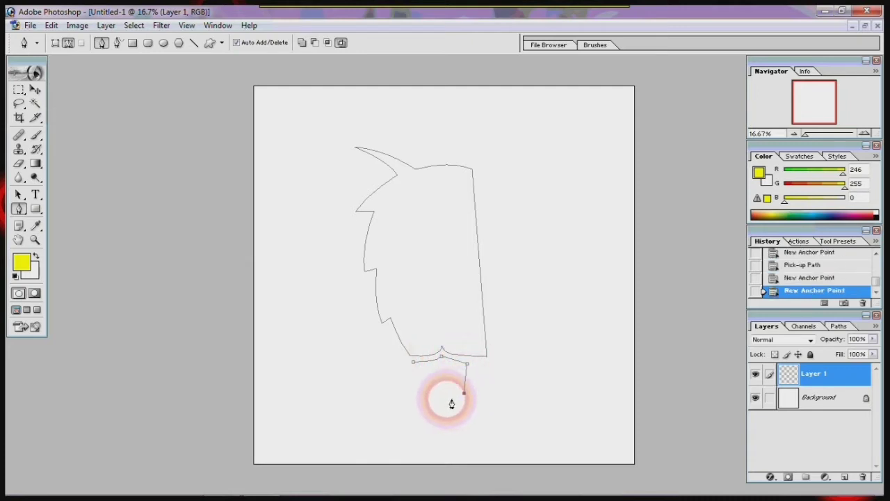
pyautogui.hotkey('ctrl', 'z')
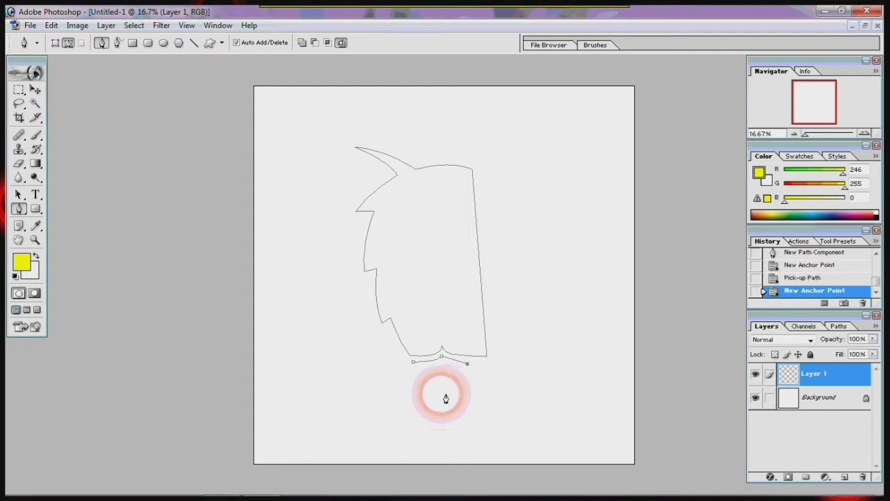
pyautogui.click(435, 380)
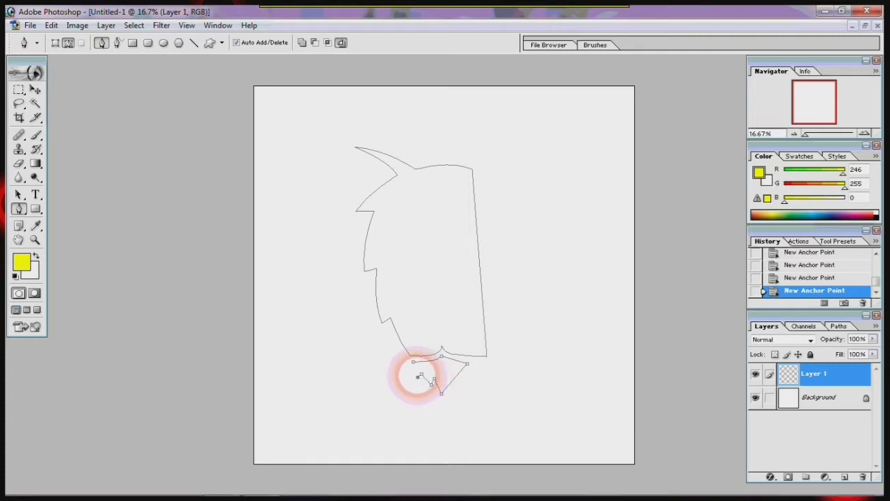
pyautogui.click(413, 362)
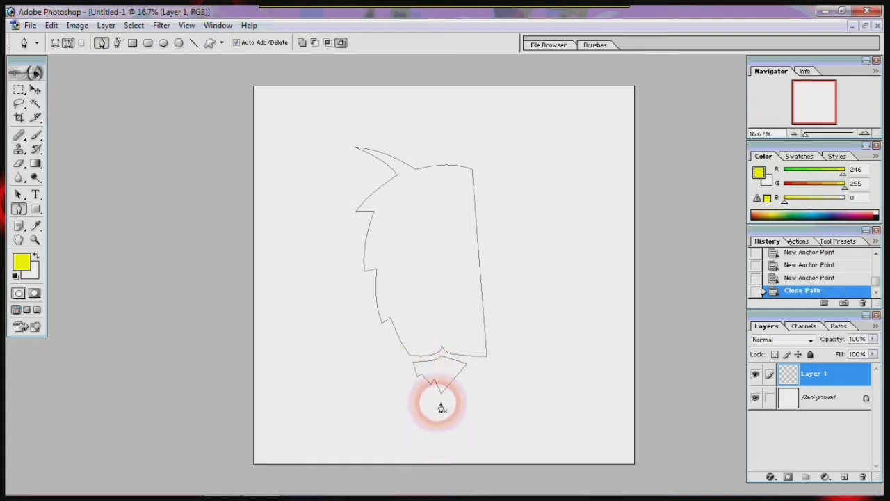
pyautogui.hotkey('ctrl', 'alt', 'z')
pyautogui.hotkey('ctrl', 'alt', 'z')
pyautogui.hotkey('ctrl', 'alt', 'z')
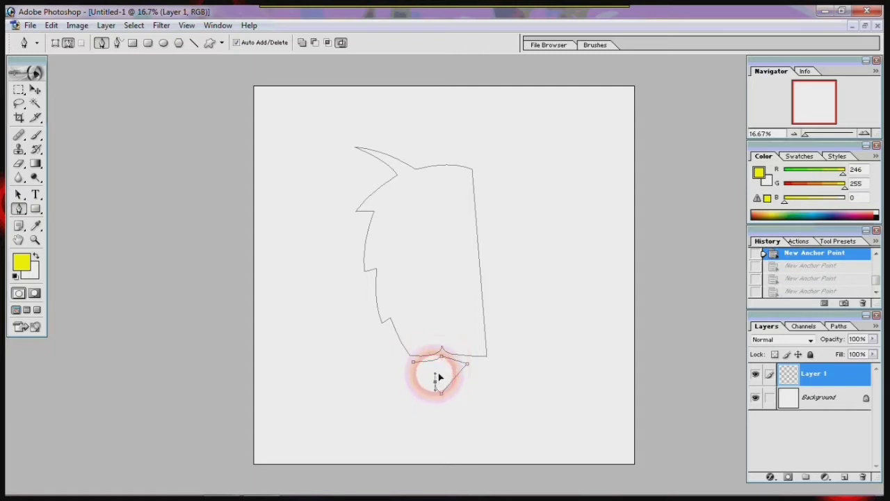
pyautogui.click(438, 387)
pyautogui.click(438, 386)
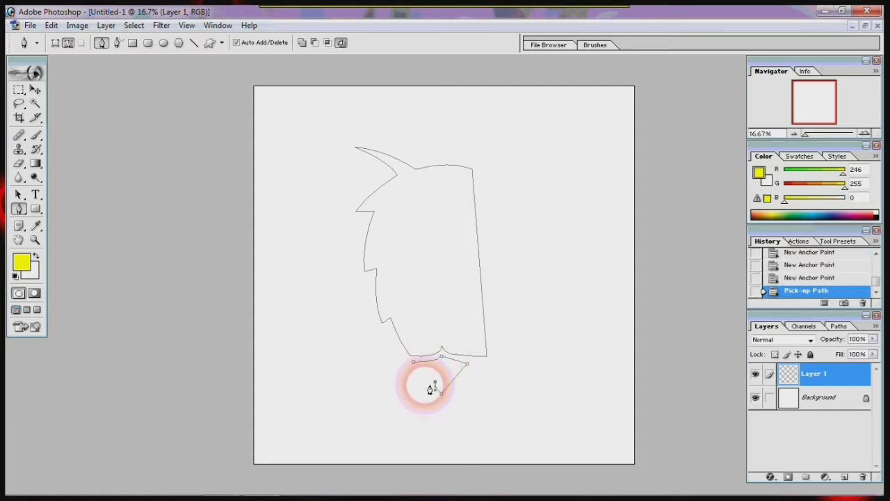
pyautogui.click(413, 369)
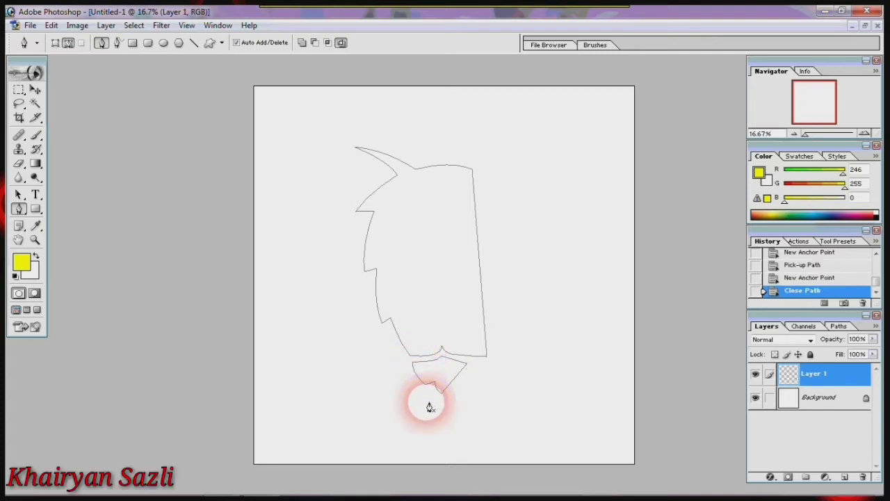
pyautogui.hotkey('ctrl', 'alt', 'z')
pyautogui.hotkey('ctrl', 'alt', 'z')
pyautogui.hotkey('ctrl', 'alt', 'z')
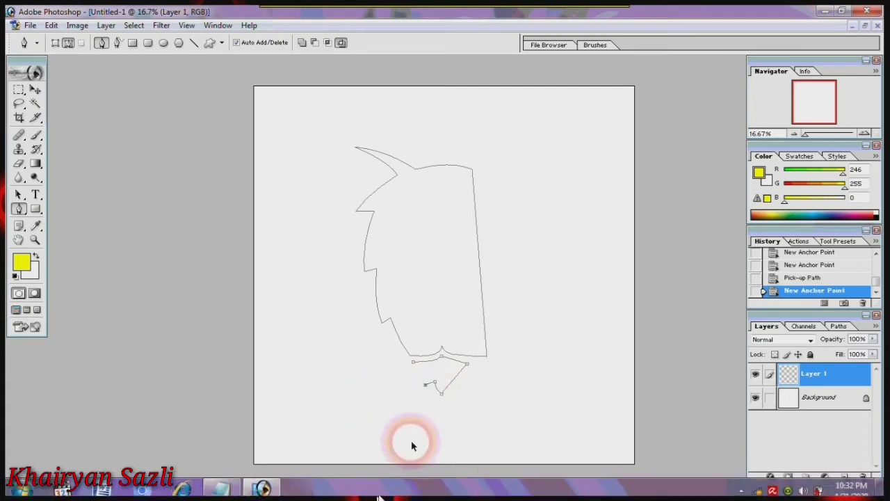
# Step back through the history and restart the lower piece at the head's bottom edge
pyautogui.hotkey('ctrl', 'alt', 'z')
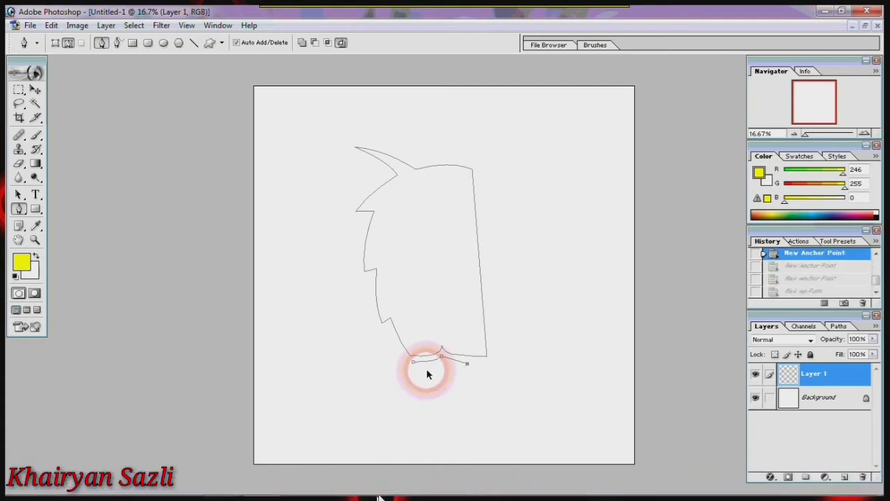
pyautogui.click(441, 357)
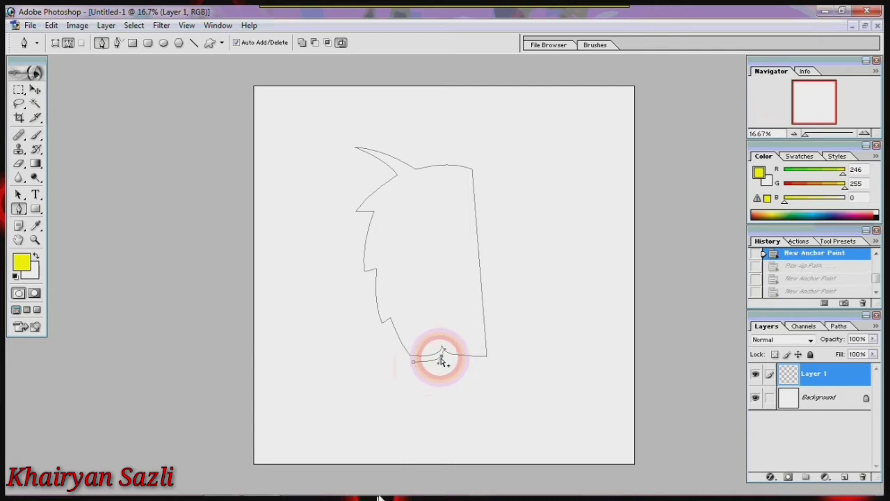
pyautogui.click(442, 360)
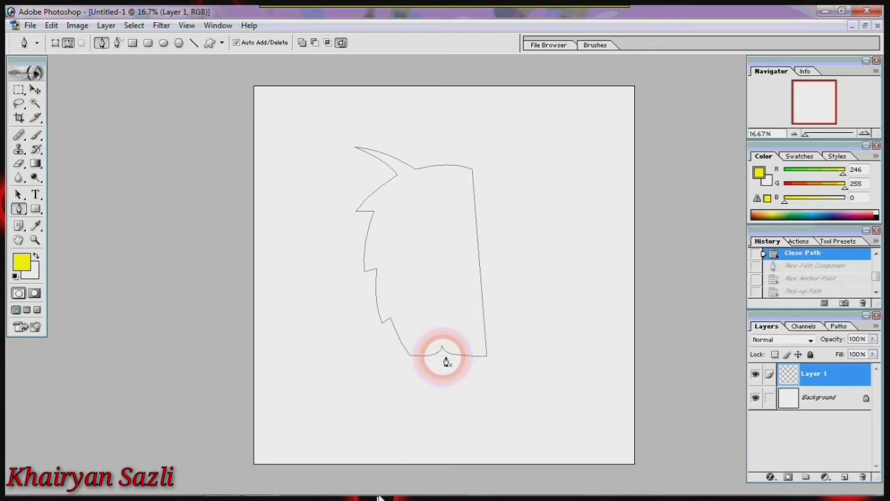
pyautogui.click(444, 359)
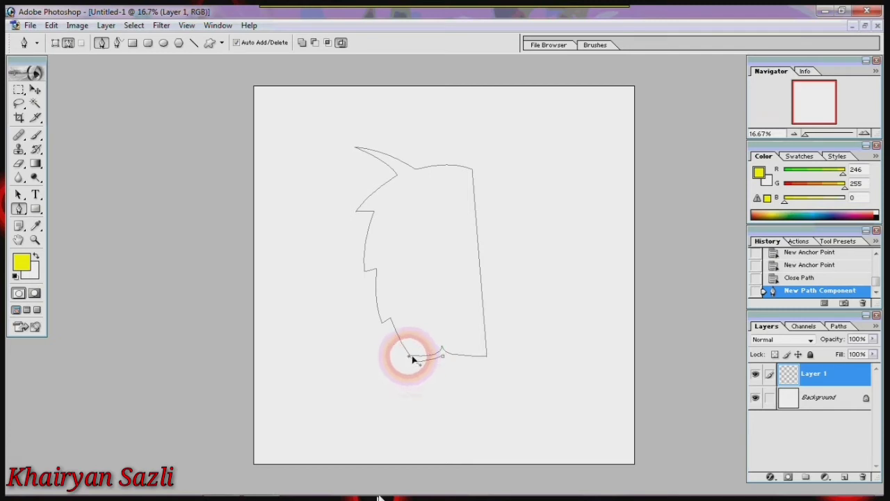
# Add the jagged lower-piece anchors and close it at its starting point
pyautogui.moveTo(415, 360)
pyautogui.mouseDown()
pyautogui.moveTo(403, 358)
pyautogui.moveTo(416, 393)
pyautogui.mouseUp()
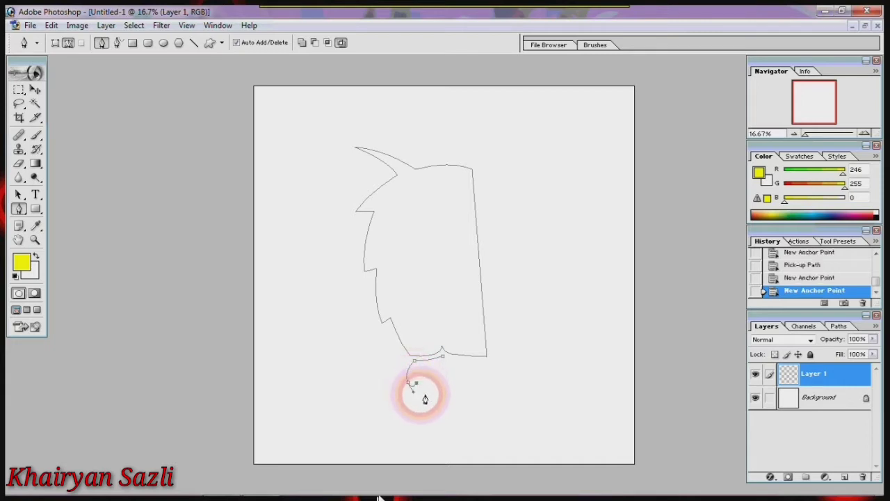
pyautogui.click(421, 383)
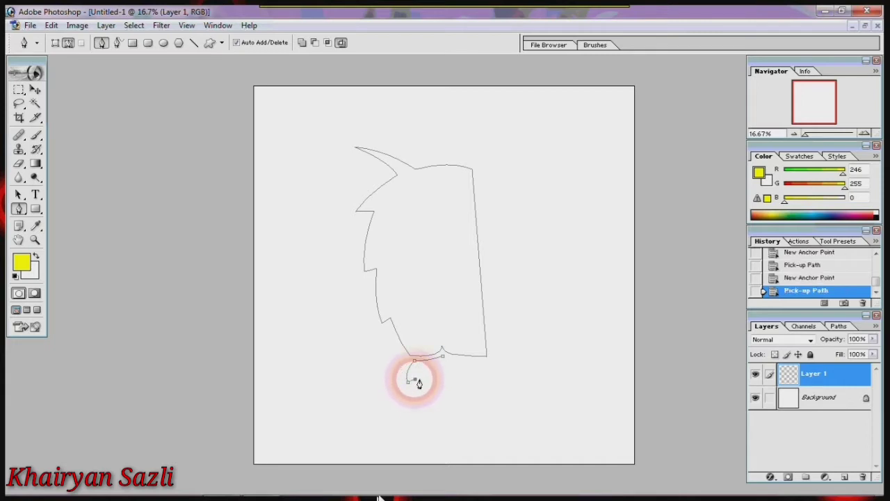
pyautogui.moveTo(426, 396); pyautogui.dragTo(429, 401)
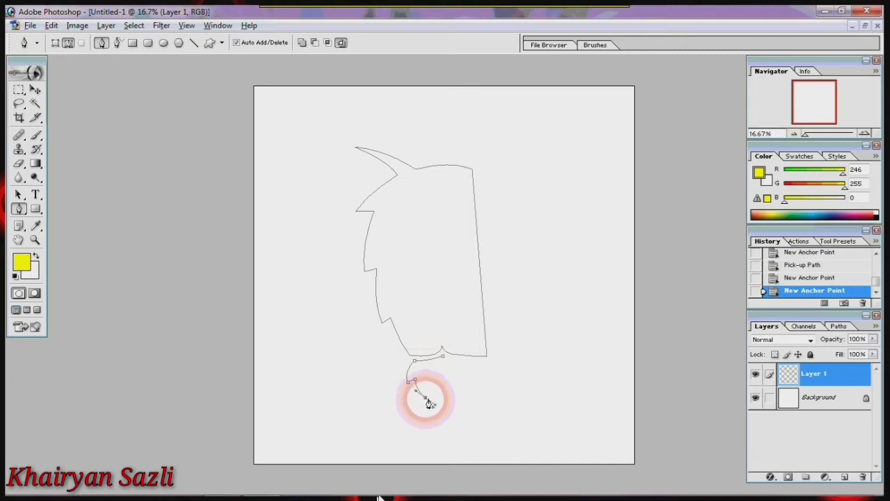
pyautogui.click(425, 398)
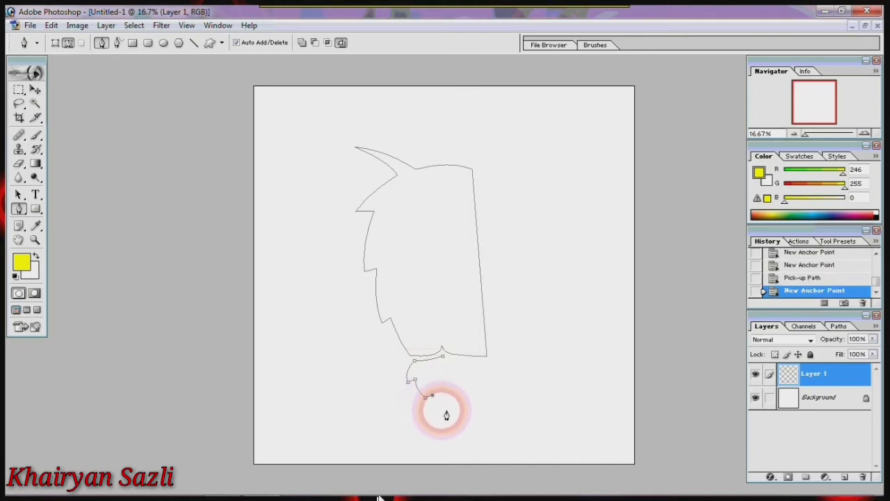
pyautogui.click(432, 396)
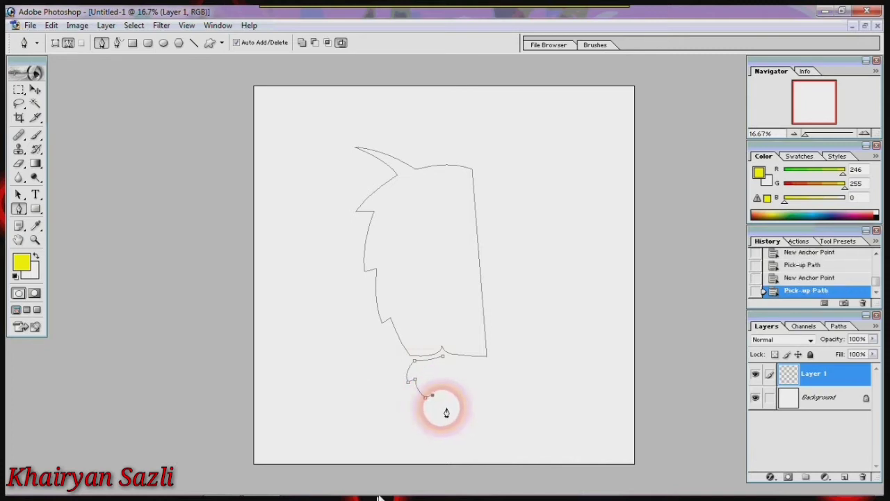
pyautogui.moveTo(442, 406); pyautogui.dragTo(458, 386)
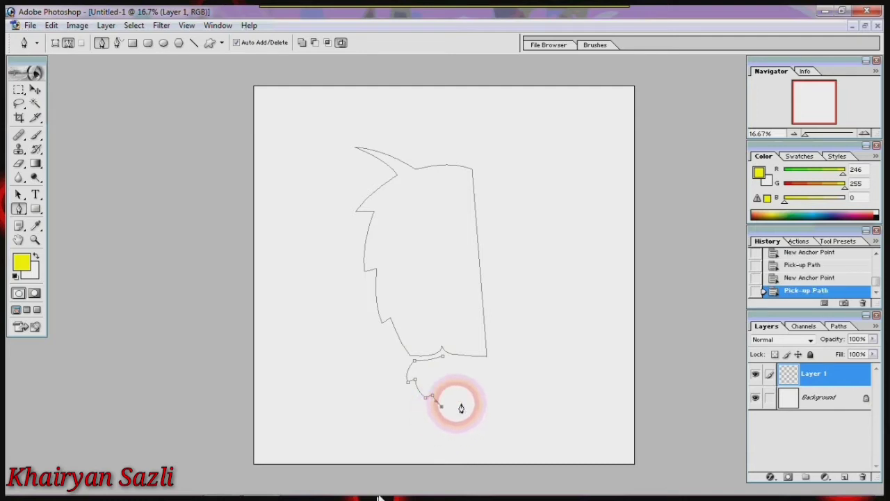
pyautogui.click(444, 357)
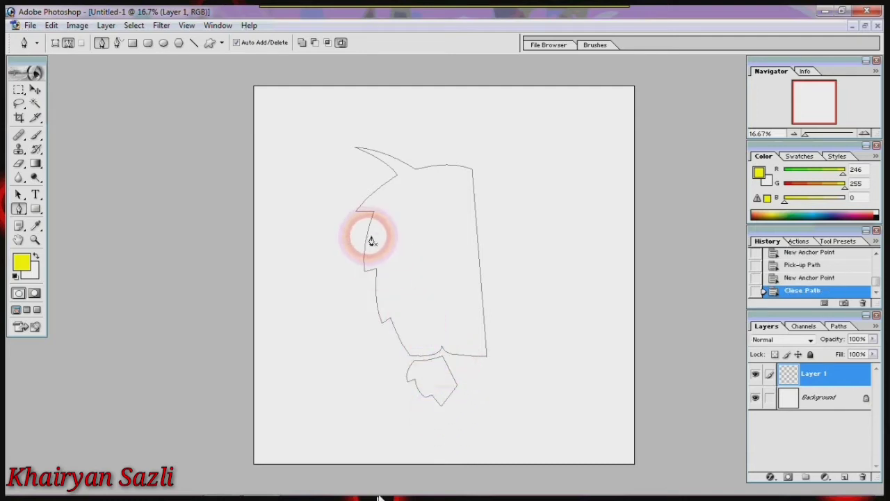
# Draw a small pointed inner-ear outline with curved anchors inside the upper-left ear spike
pyautogui.click(389, 174)
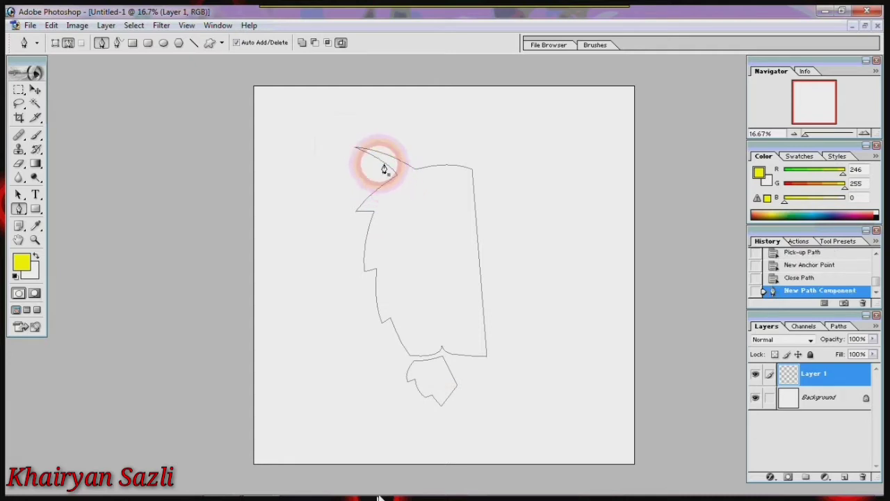
pyautogui.click(363, 156)
pyautogui.click(376, 166)
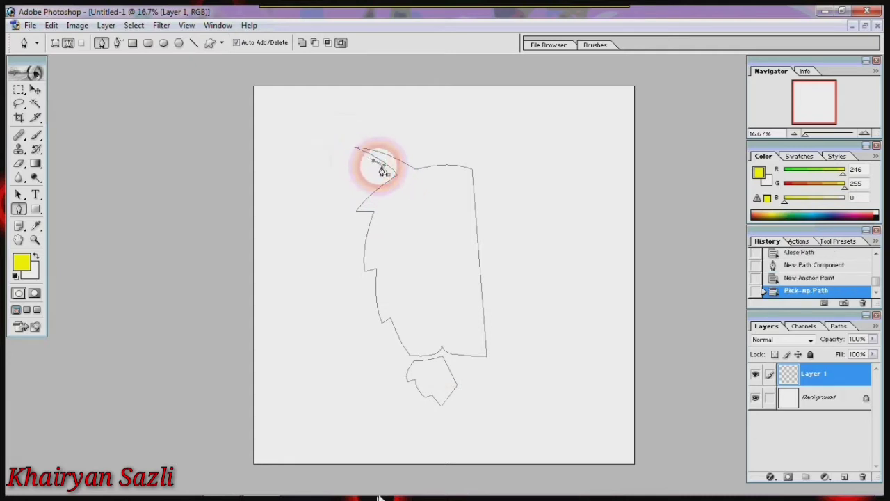
pyautogui.click(362, 158)
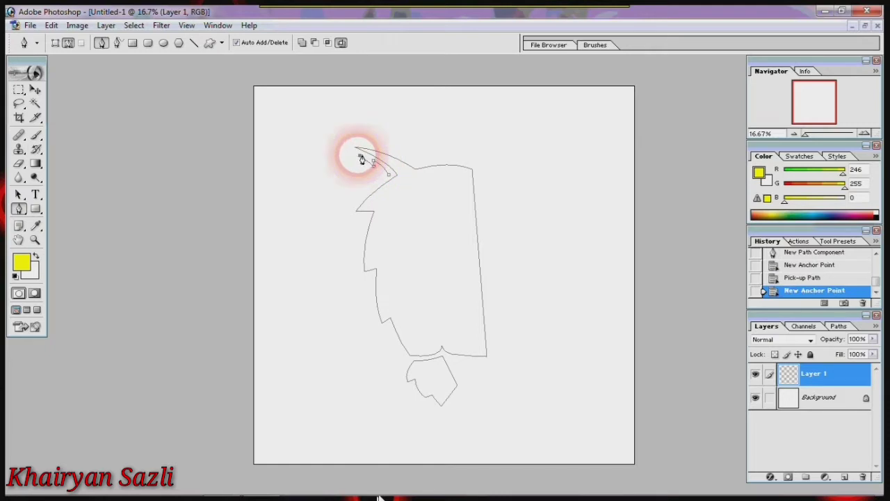
pyautogui.moveTo(362, 159); pyautogui.dragTo(376, 192)
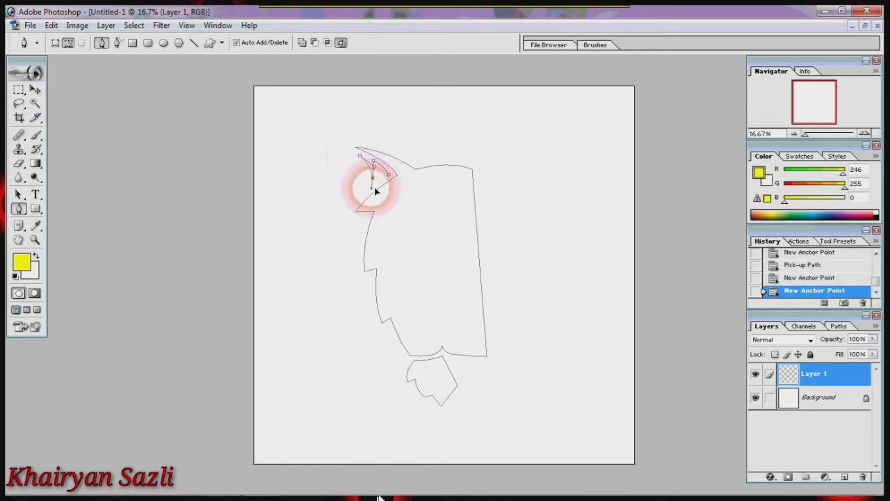
pyautogui.moveTo(377, 190)
pyautogui.mouseDown()
pyautogui.moveTo(376, 199)
pyautogui.moveTo(391, 181)
pyautogui.moveTo(443, 223)
pyautogui.mouseUp()
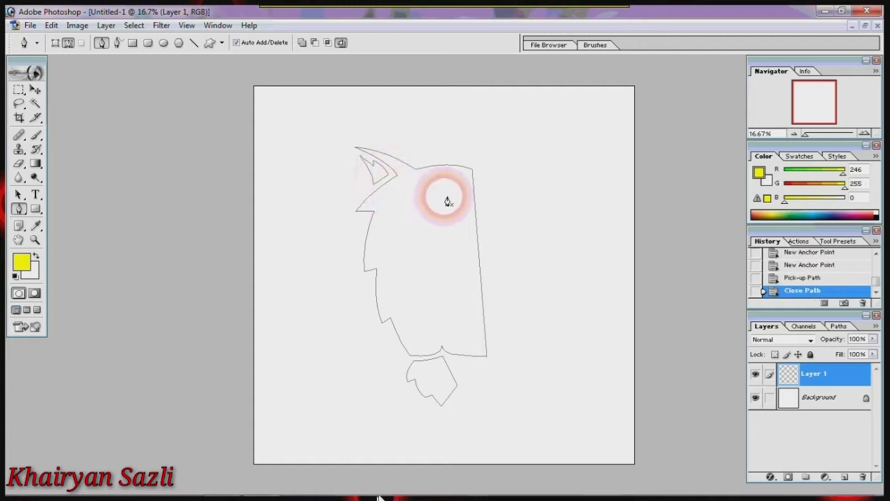
# Fill the head paths with the yellow foreground colour on Layer 1, then delete the path
pyautogui.rightClick(443, 222)
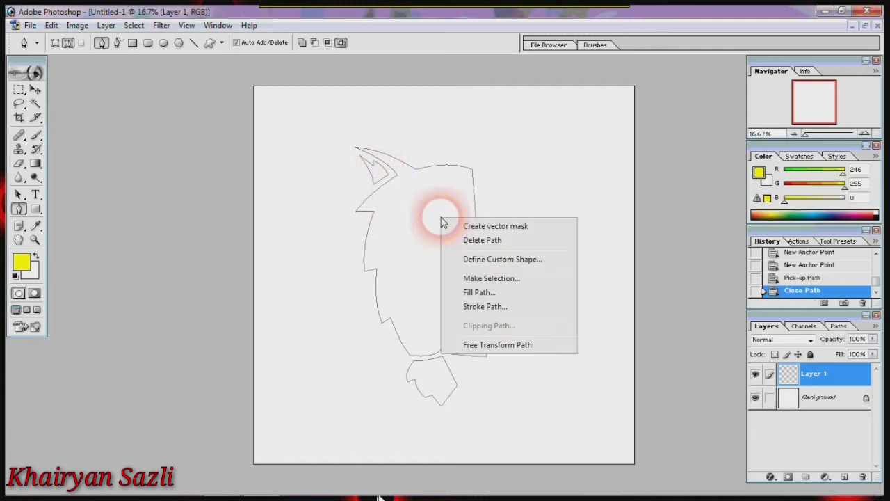
pyautogui.click(489, 293)
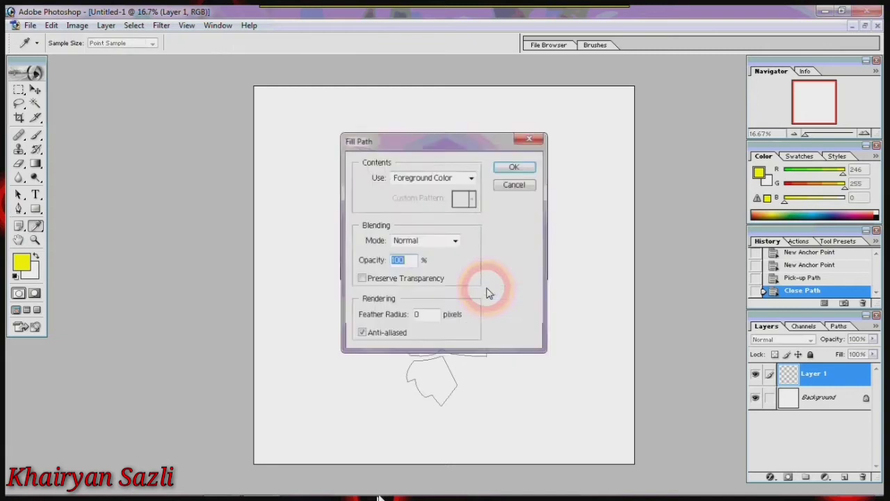
pyautogui.click(515, 168)
pyautogui.rightClick(448, 272)
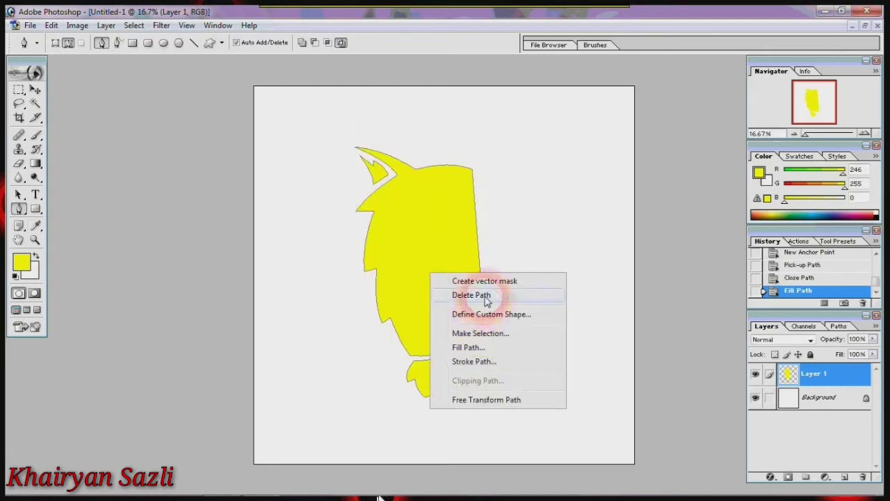
pyautogui.click(485, 293)
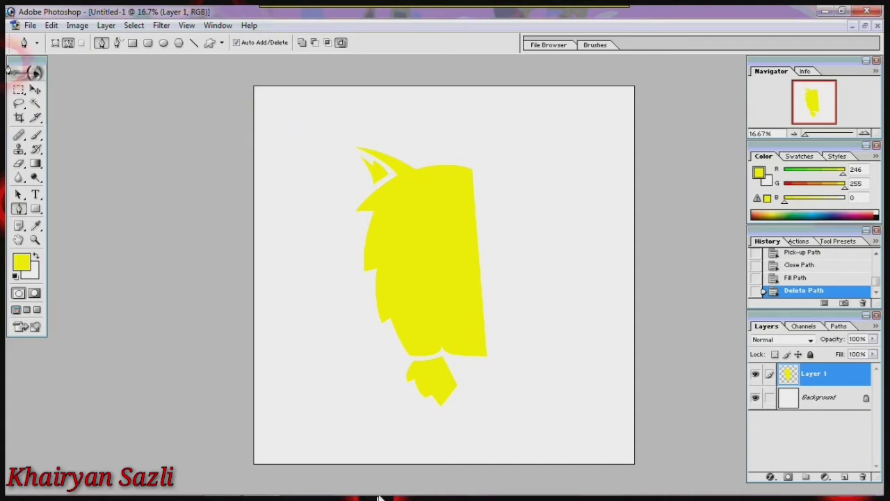
pyautogui.click(19, 90)
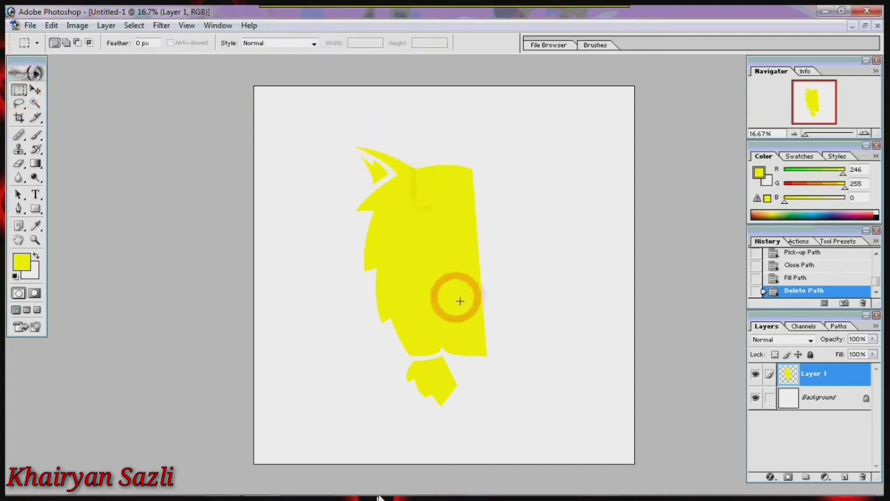
# Clear the right-hand strip of the yellow head, deselect, and add an empty Layer 2
pyautogui.moveTo(445, 425)
pyautogui.mouseDown()
pyautogui.moveTo(510, 140)
pyautogui.moveTo(506, 148)
pyautogui.mouseUp()
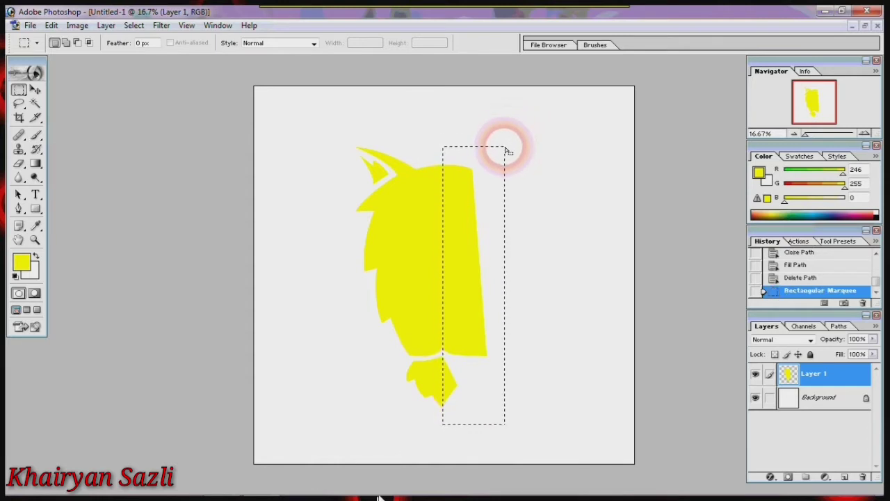
pyautogui.press('Delete')
pyautogui.hotkey('ctrl', 'd')
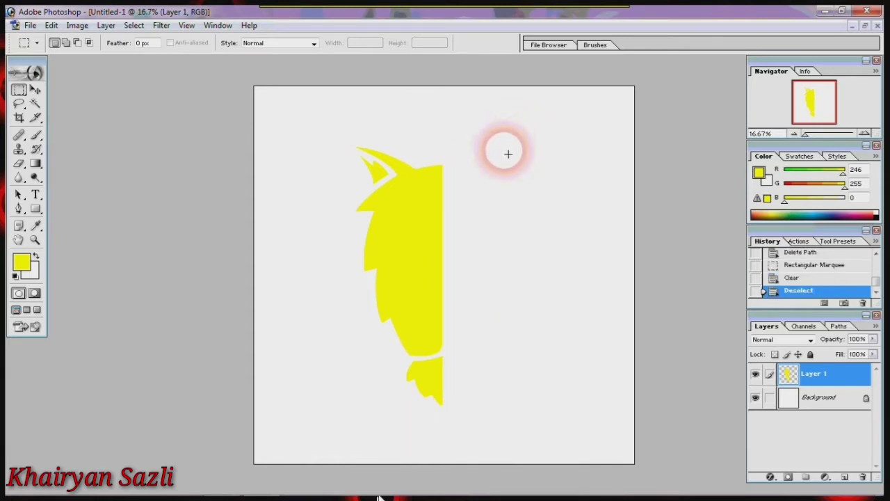
pyautogui.click(846, 478)
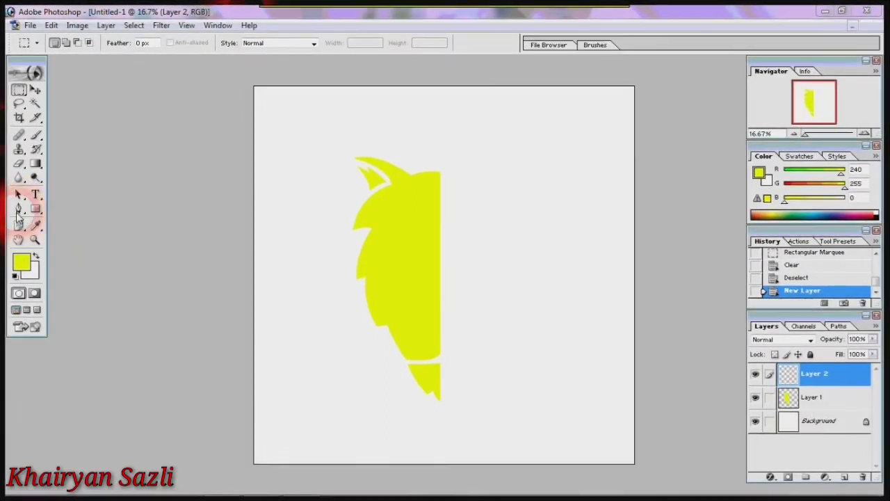
# Start the curled path right of the half head with its first curved points
pyautogui.click(25, 209)
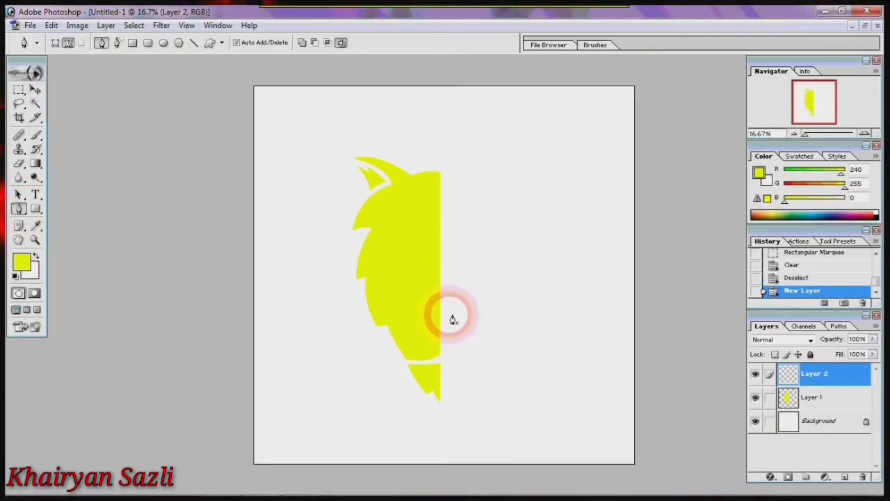
pyautogui.click(448, 320)
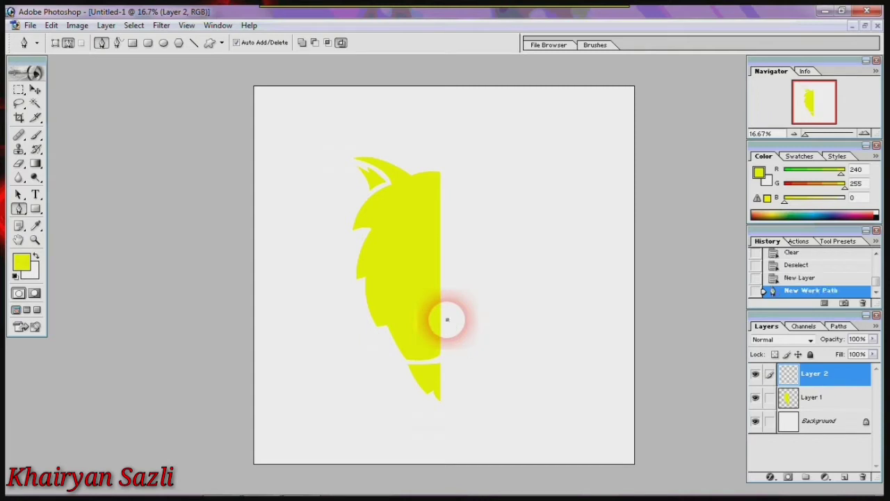
pyautogui.moveTo(456, 277)
pyautogui.mouseDown()
pyautogui.moveTo(445, 249)
pyautogui.moveTo(426, 258)
pyautogui.moveTo(430, 248)
pyautogui.mouseUp()
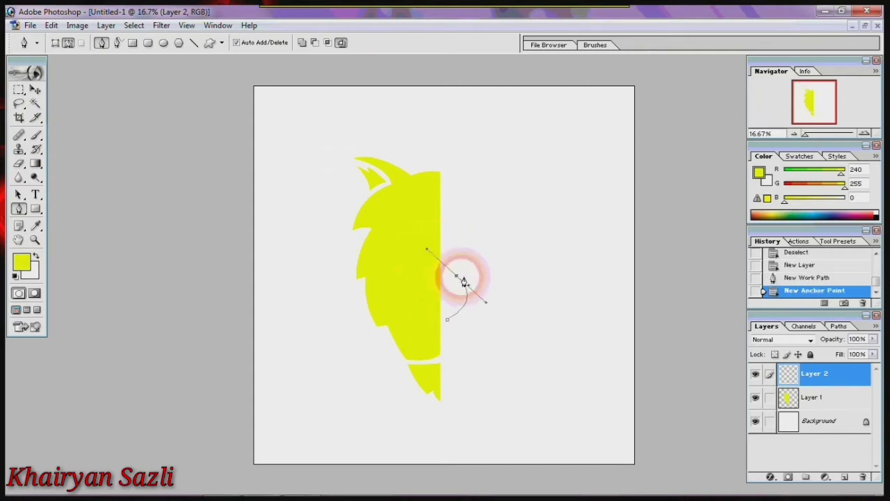
pyautogui.keyDown('alt'); pyautogui.click(456, 276); pyautogui.keyUp('alt')
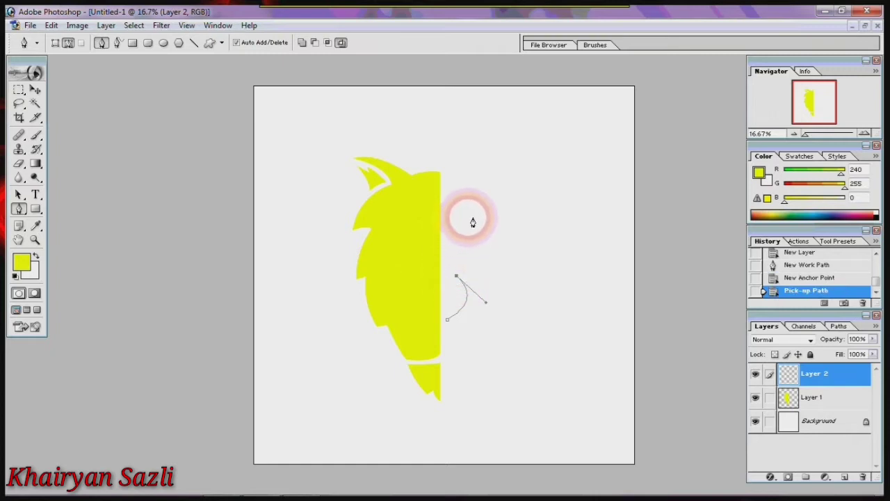
pyautogui.moveTo(468, 217)
pyautogui.mouseDown()
pyautogui.moveTo(507, 213)
pyautogui.moveTo(512, 201)
pyautogui.moveTo(520, 234)
pyautogui.moveTo(507, 233)
pyautogui.mouseUp()
pyautogui.keyDown('alt'); pyautogui.click(469, 219); pyautogui.keyUp('alt')
pyautogui.keyDown('alt'); pyautogui.click(506, 229); pyautogui.keyUp('alt')
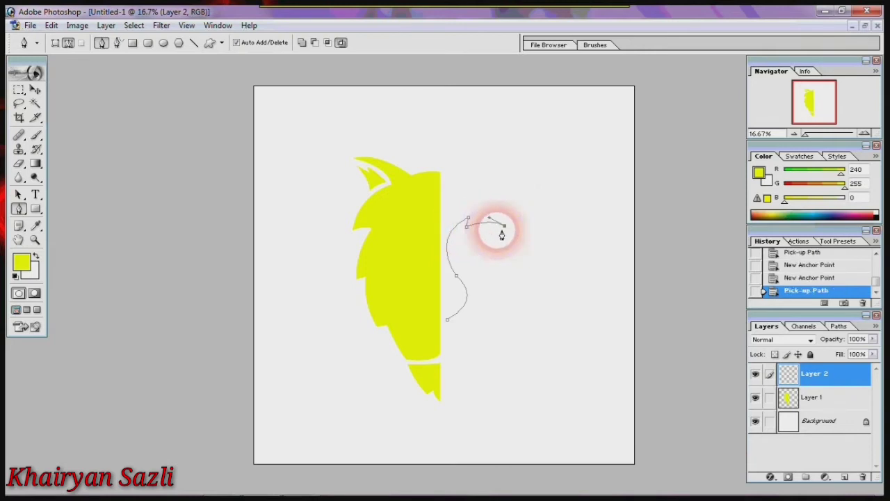
# Finish the curled path's upper-right curves and close it with a curved final segment
pyautogui.moveTo(527, 258); pyautogui.dragTo(524, 273)
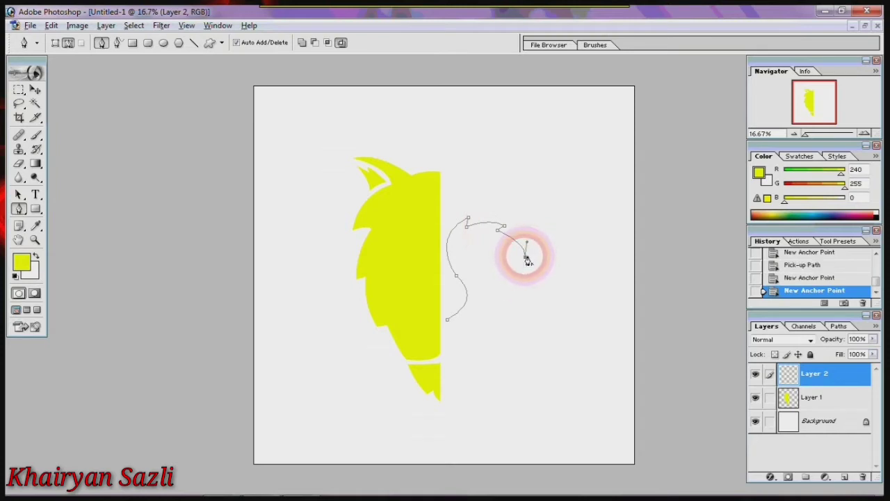
pyautogui.click(525, 256)
pyautogui.hotkey('ctrl', 'z')
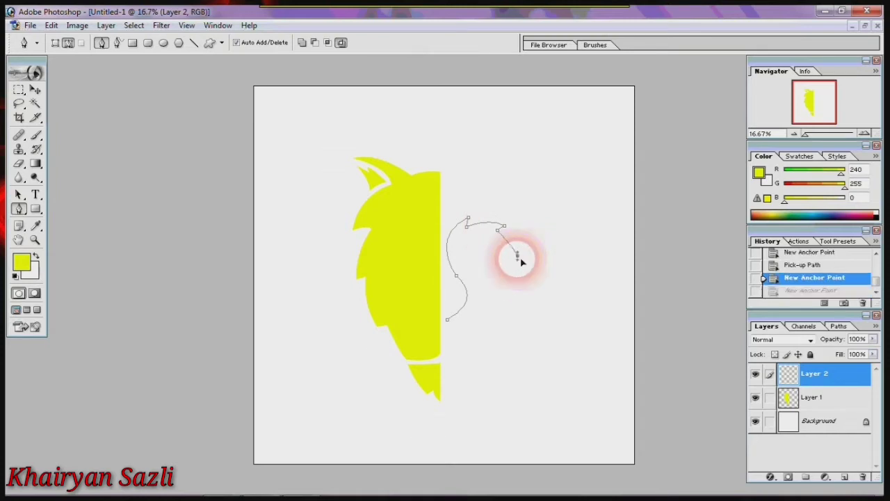
pyautogui.click(518, 255)
pyautogui.moveTo(516, 255); pyautogui.dragTo(509, 293)
pyautogui.click(512, 281)
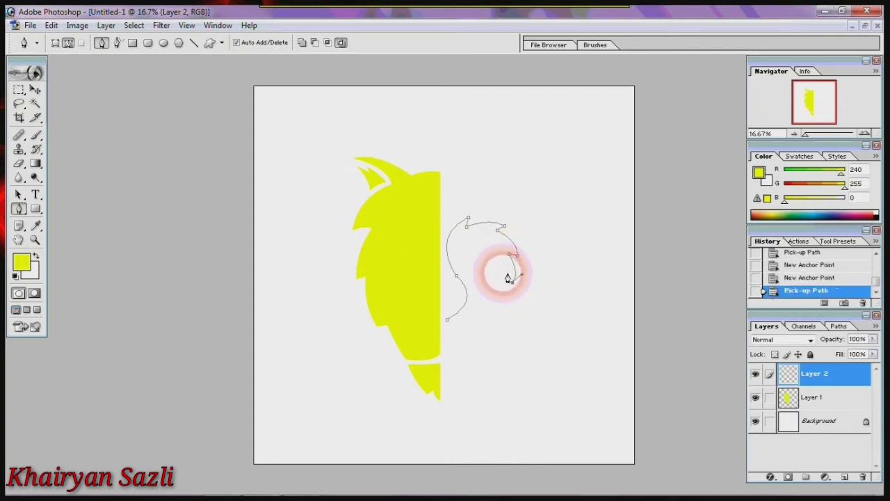
pyautogui.click(450, 325)
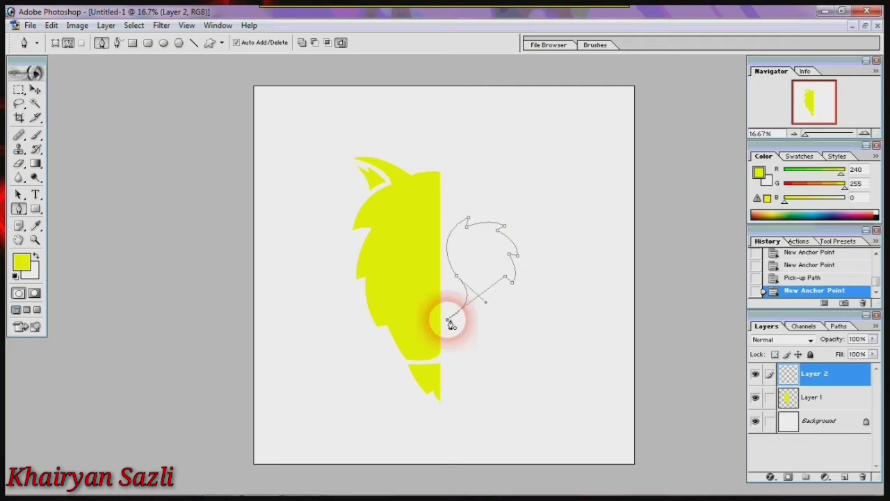
pyautogui.moveTo(450, 325); pyautogui.dragTo(412, 331)
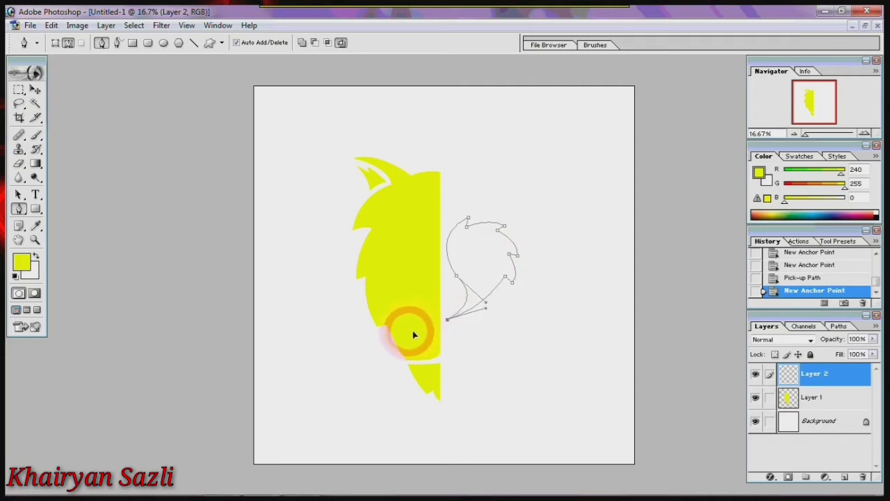
# Fill the curled path yellow on Layer 2 and delete the path
pyautogui.rightClick(487, 270)
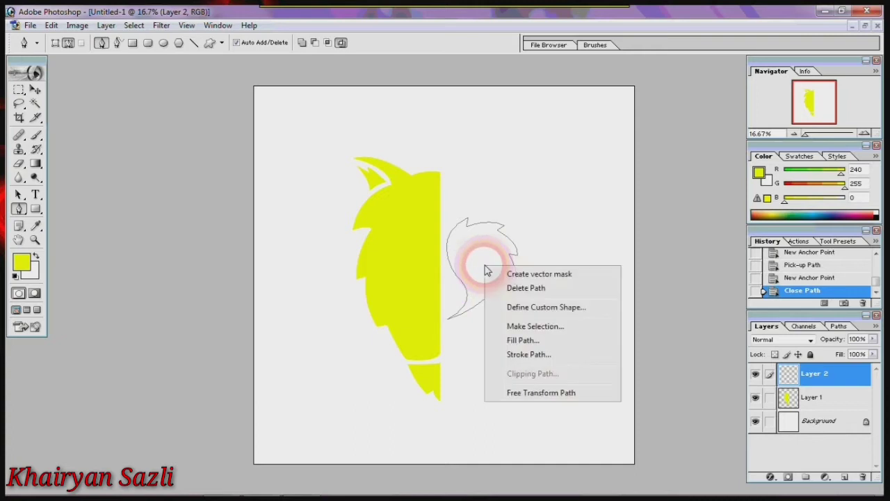
pyautogui.click(527, 342)
pyautogui.click(511, 169)
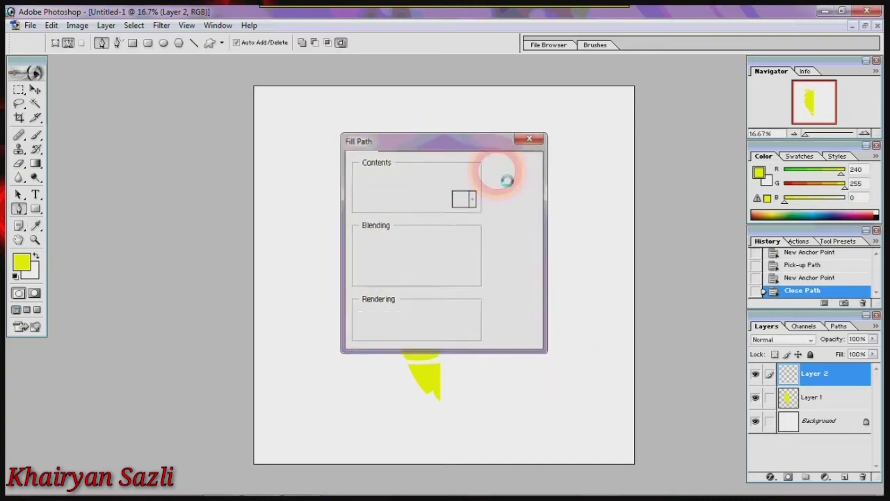
pyautogui.rightClick(490, 252)
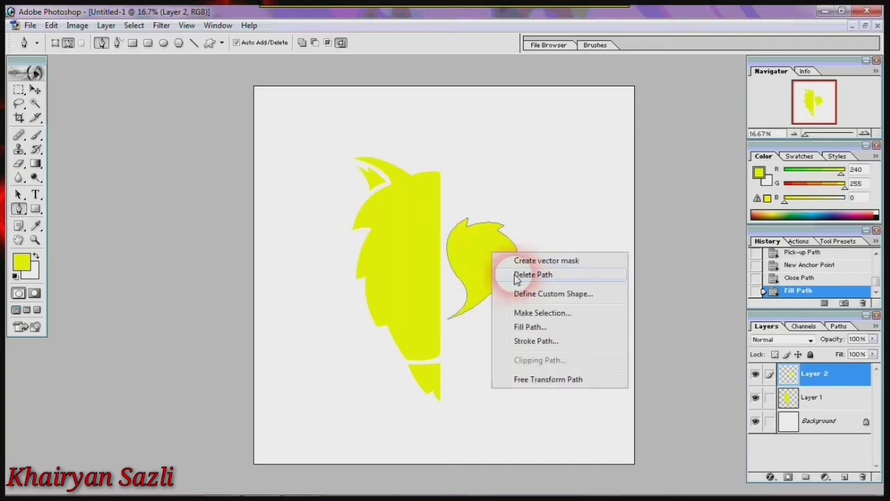
pyautogui.click(516, 275)
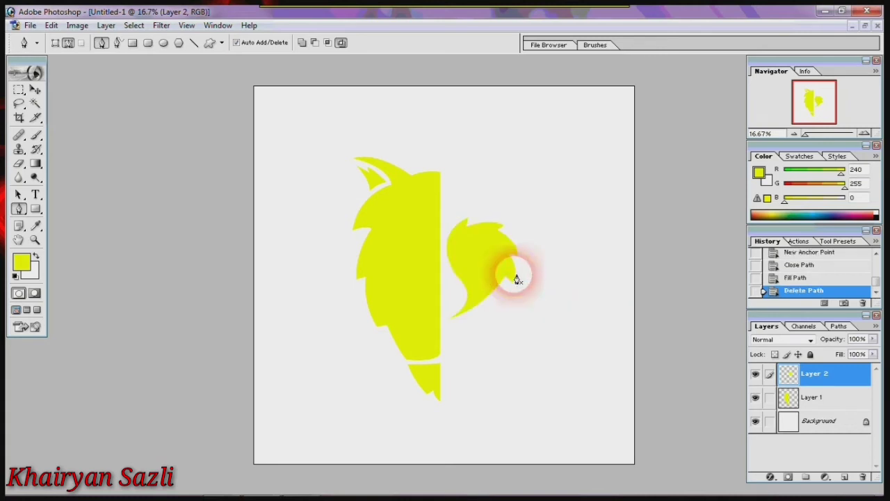
# Load Layer 2's shape as a selection, hide Layer 2, and add a new layer
pyautogui.click(795, 374)
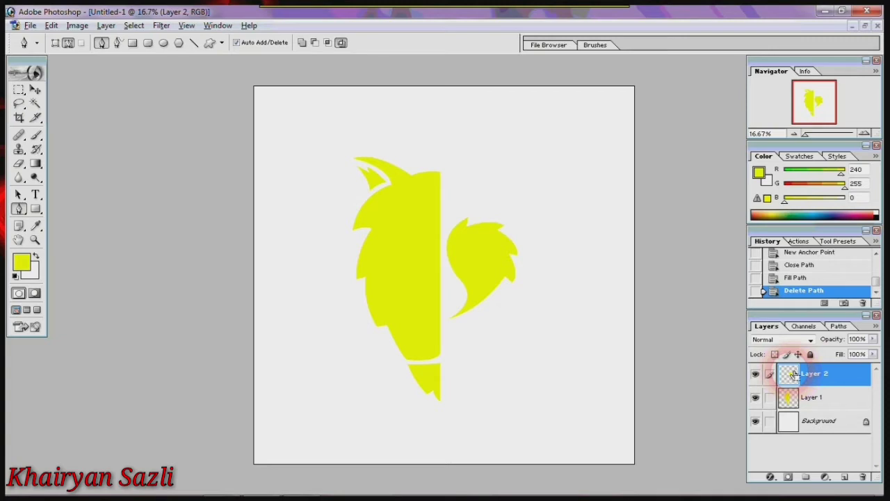
pyautogui.click(756, 374)
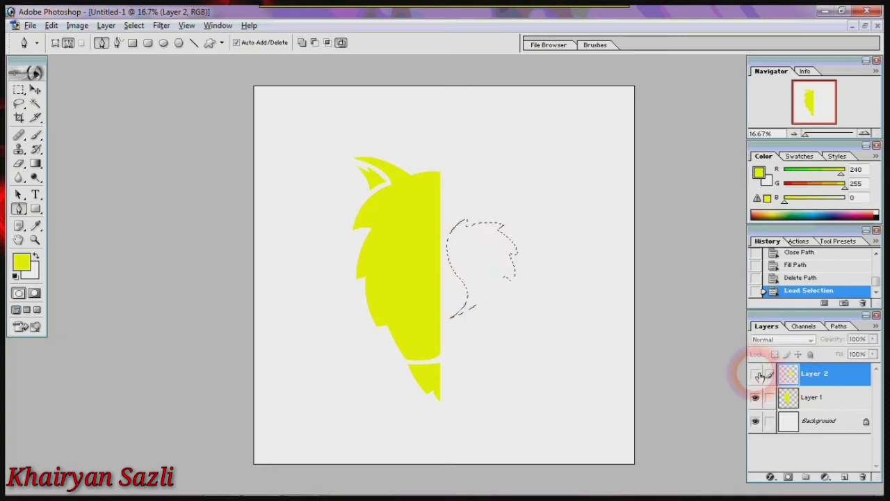
pyautogui.click(846, 477)
# Stroke the selection in red FF2400 on the new layer
pyautogui.click(19, 89)
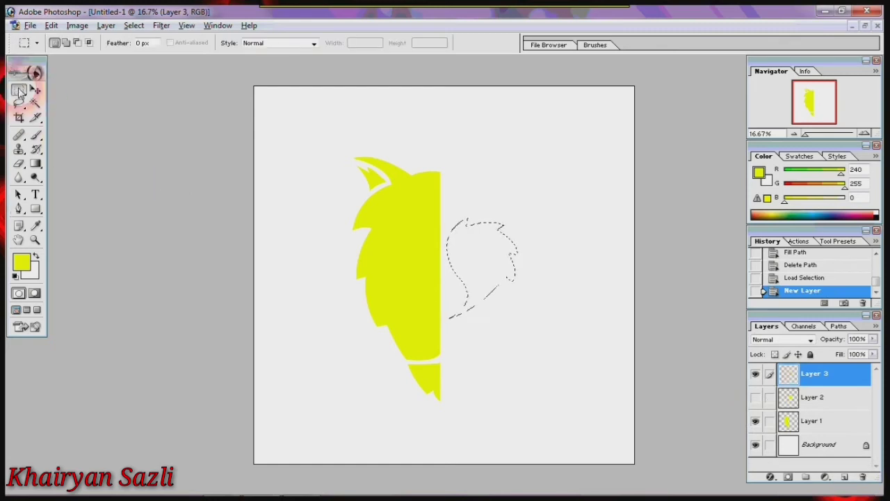
pyautogui.rightClick(493, 265)
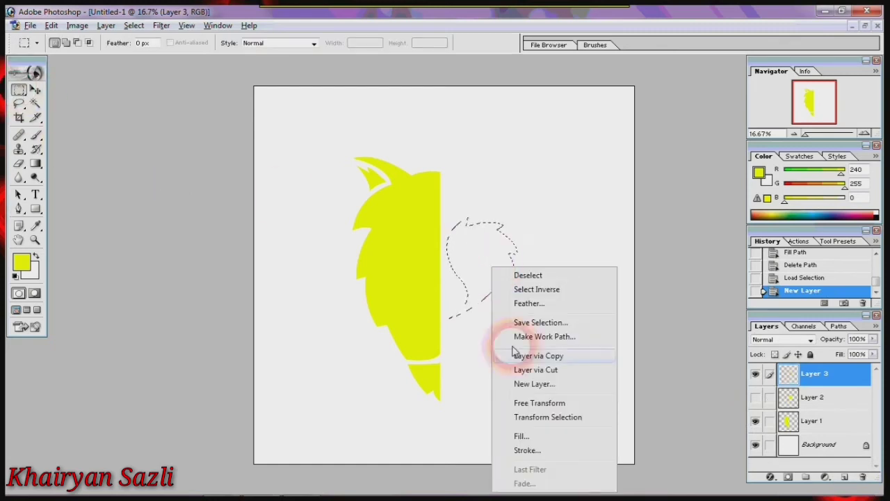
pyautogui.click(527, 450)
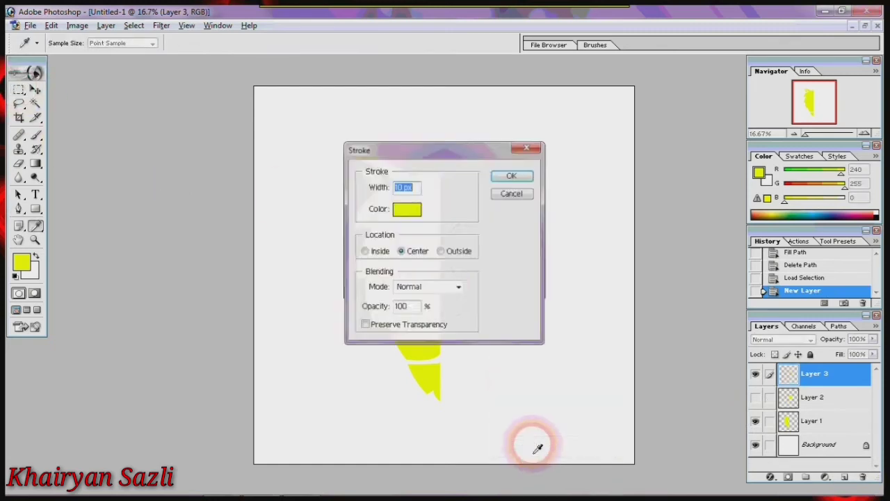
pyautogui.click(415, 210)
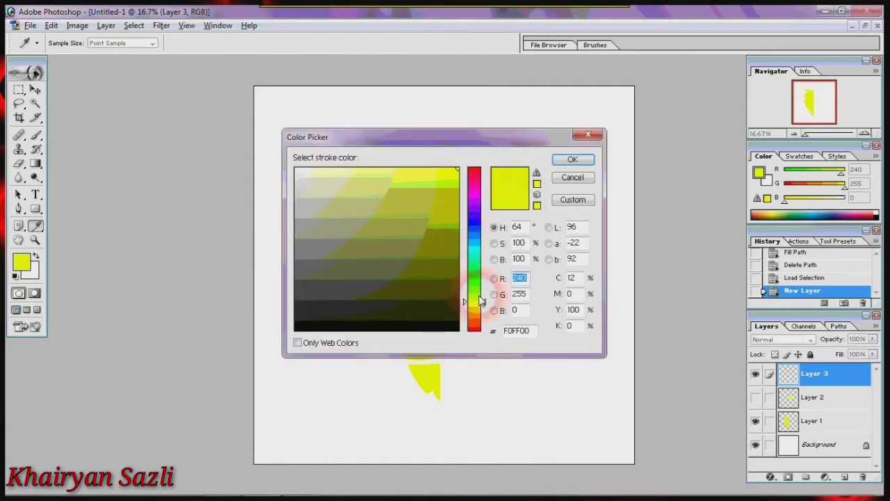
pyautogui.click(480, 325)
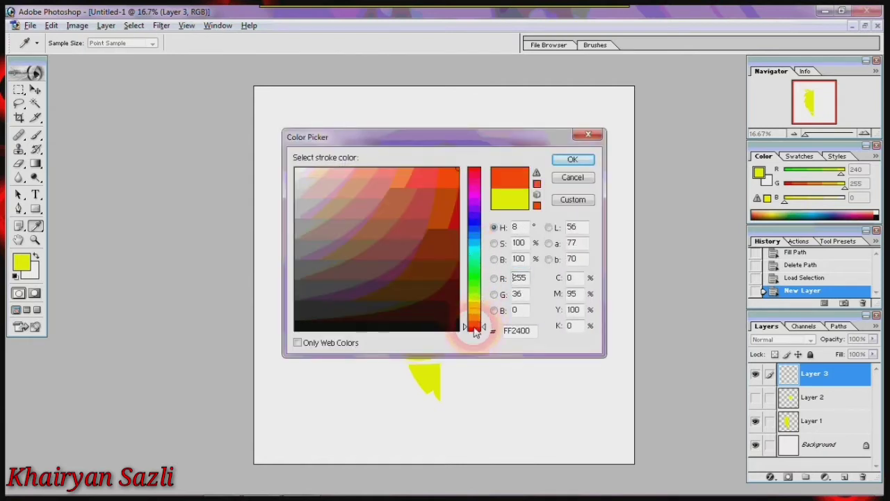
pyautogui.click(572, 159)
pyautogui.click(512, 176)
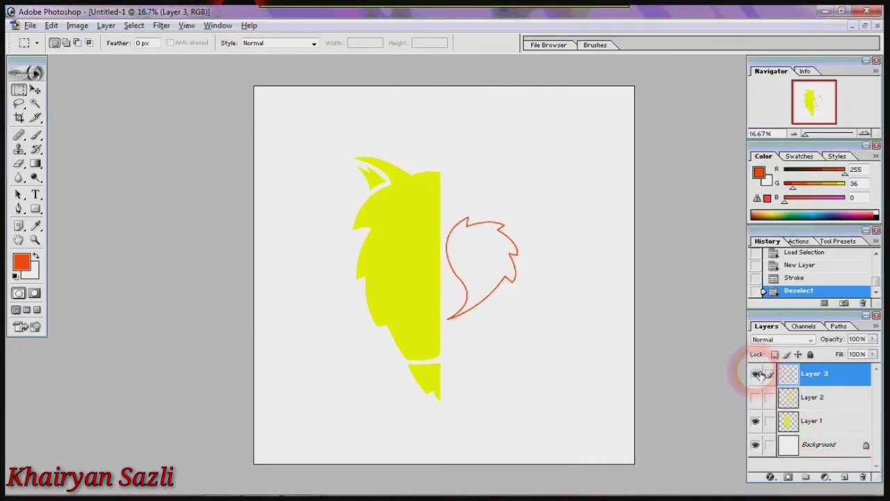
# On a new layer, draw a closed almond-shaped eye path inside the outlined head
pyautogui.click(848, 477)
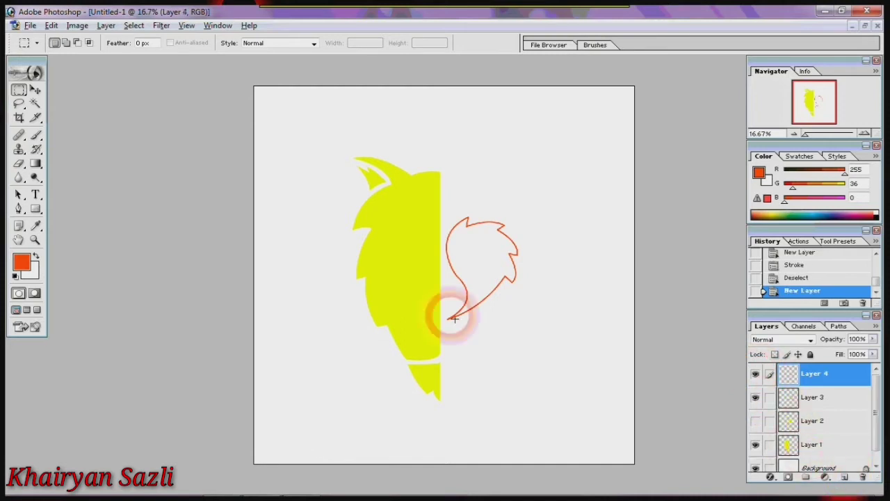
pyautogui.click(19, 209)
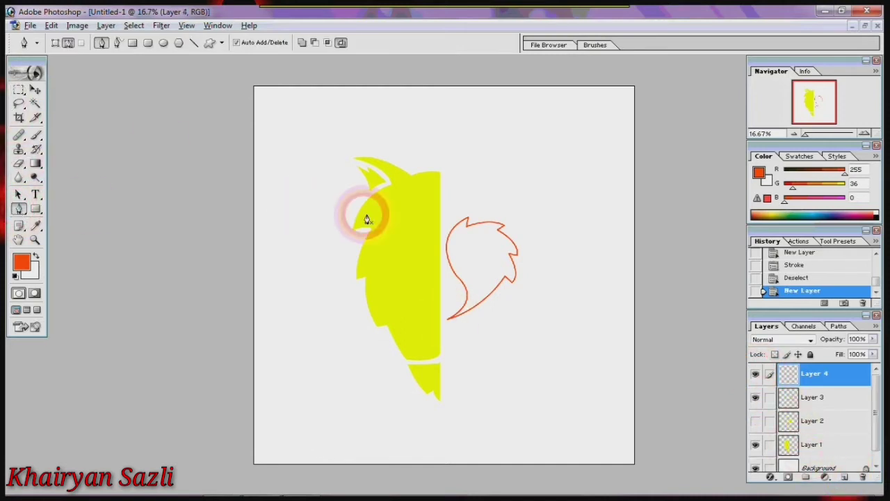
pyautogui.click(463, 253)
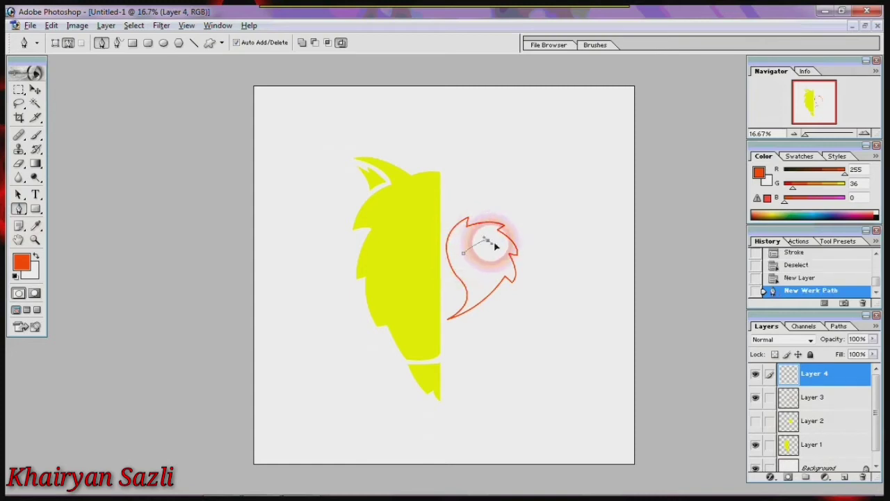
pyautogui.moveTo(496, 245); pyautogui.dragTo(512, 247)
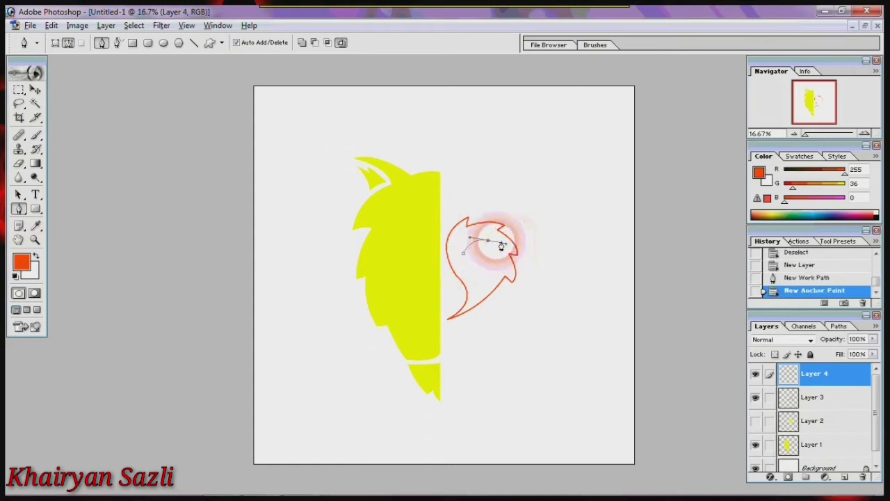
pyautogui.click(463, 254)
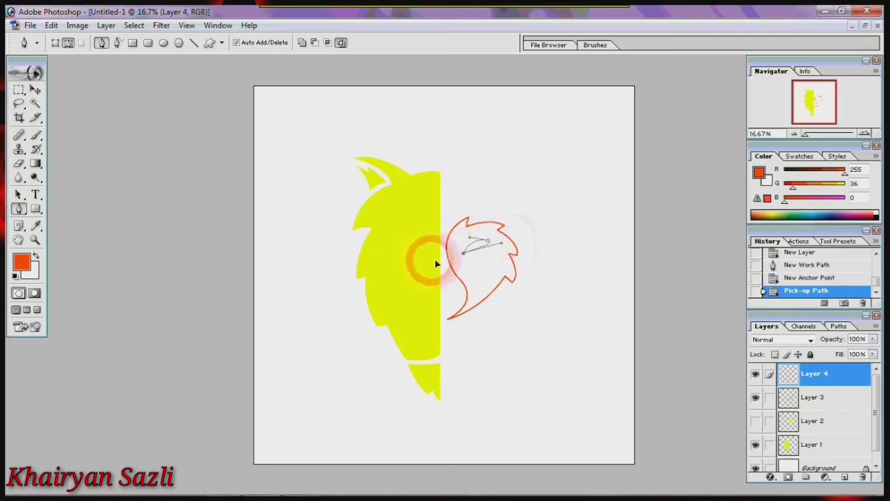
pyautogui.moveTo(418, 242); pyautogui.dragTo(436, 246)
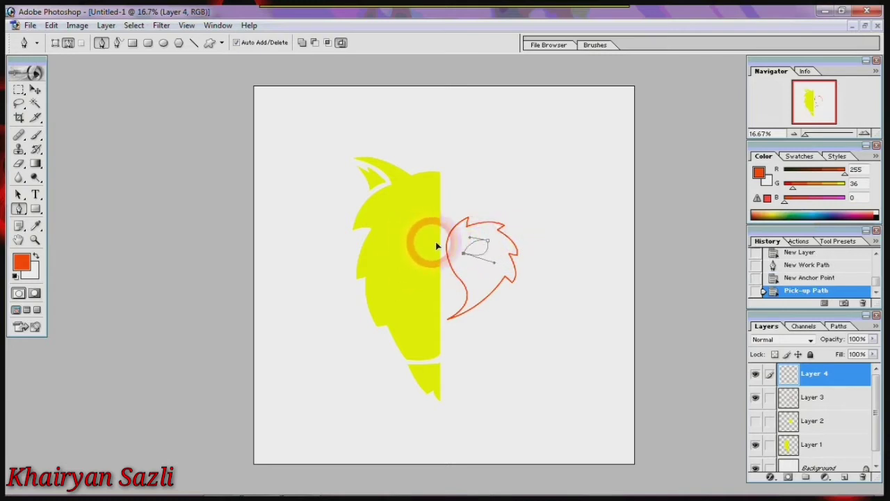
pyautogui.click(475, 253)
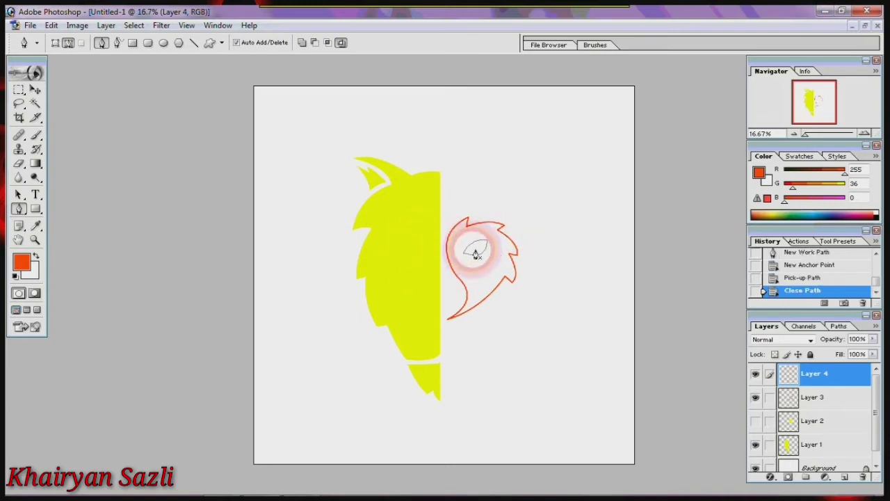
# Fill the eye path with the red foreground colour and delete the path
pyautogui.rightClick(443, 245)
pyautogui.click(505, 323)
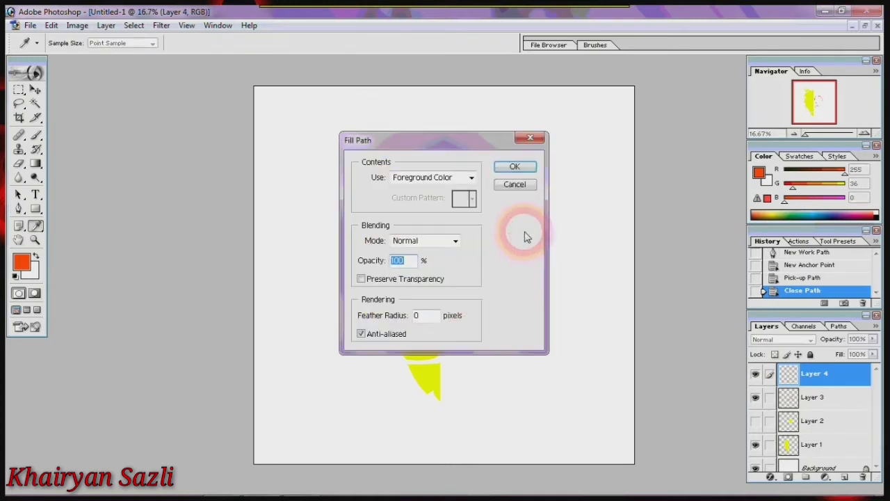
pyautogui.click(515, 168)
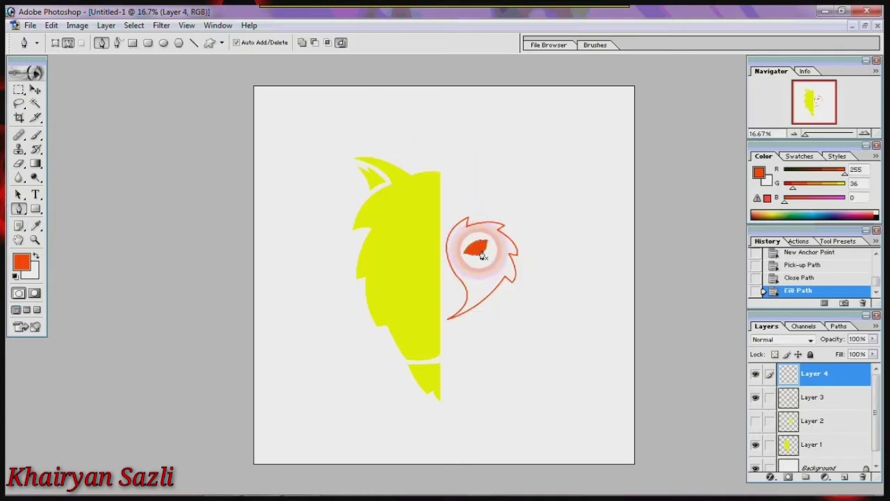
pyautogui.rightClick(497, 251)
pyautogui.click(508, 276)
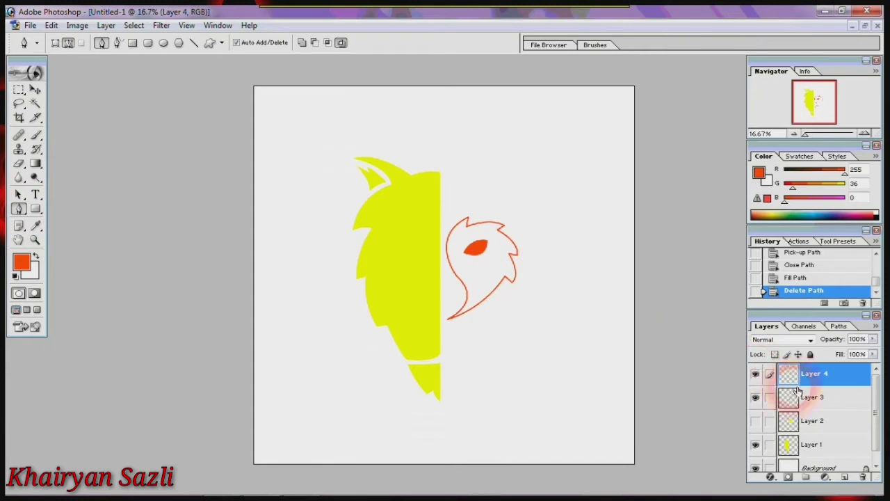
# Hide Layer 4 and stroke the eye selection as a 10 px red inside outline on new Layer 5
pyautogui.click(768, 377)
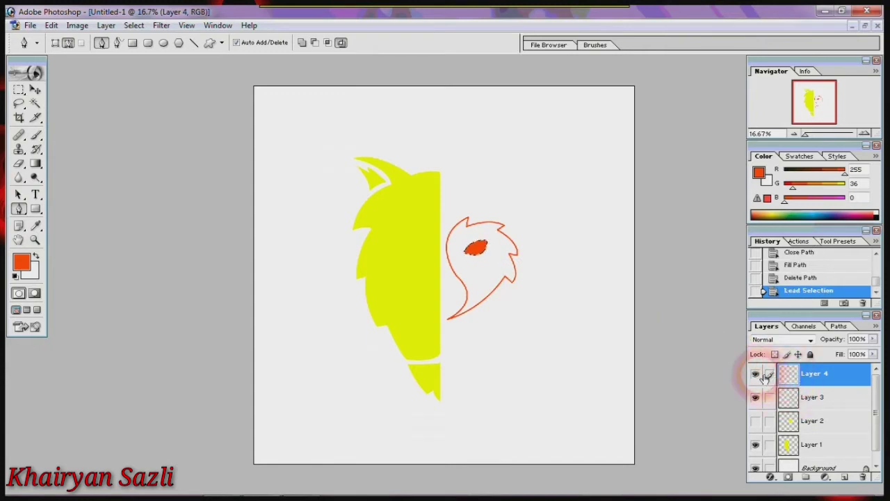
pyautogui.click(844, 477)
pyautogui.click(18, 90)
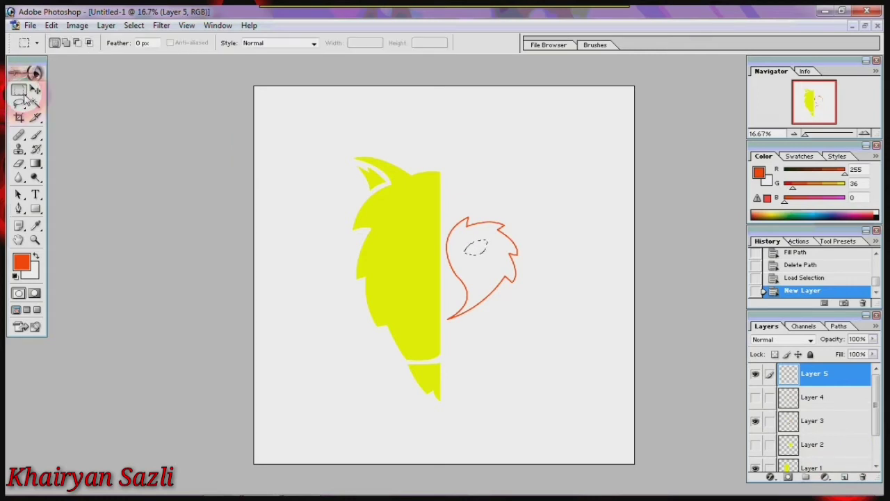
pyautogui.rightClick(482, 252)
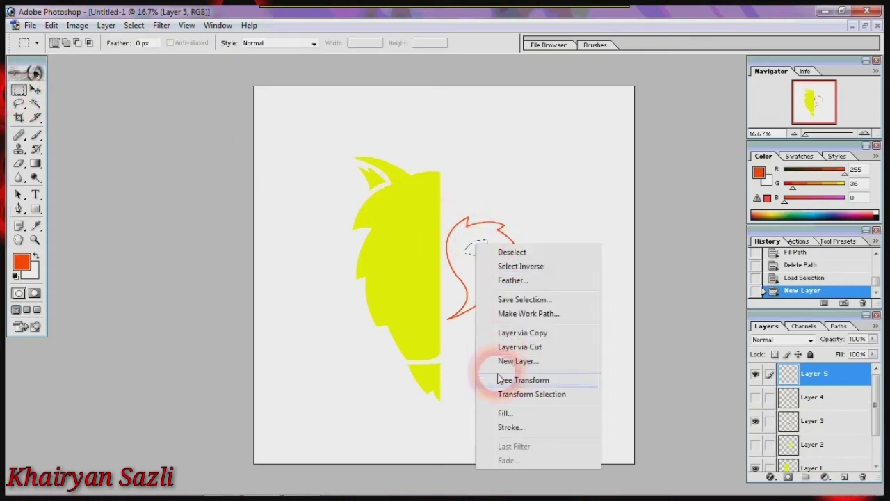
pyautogui.click(511, 426)
pyautogui.click(507, 179)
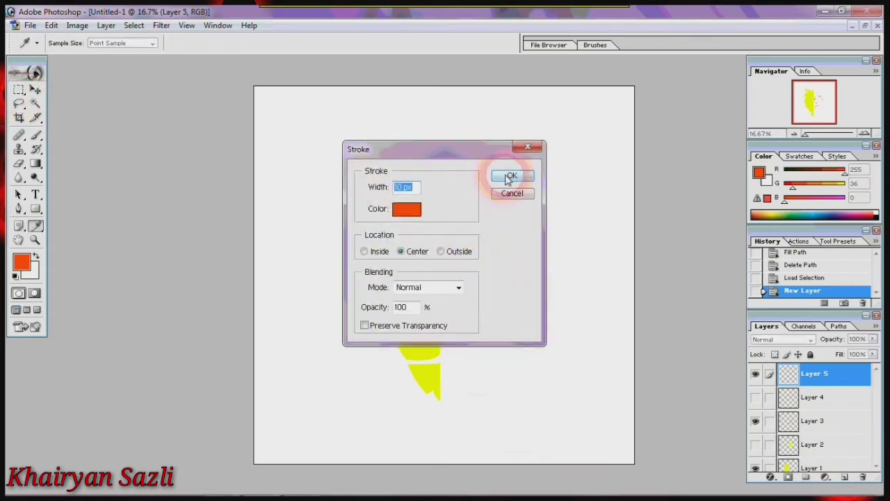
pyautogui.click(364, 251)
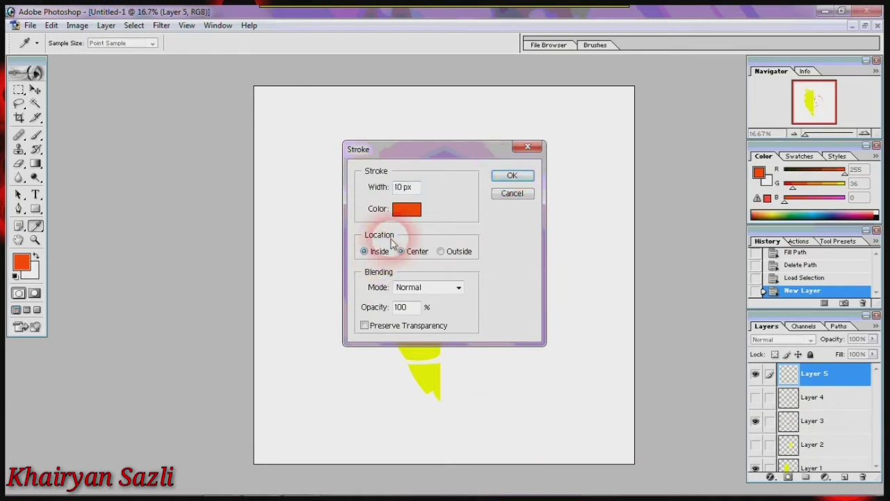
pyautogui.click(497, 179)
# Deselect the eye, show Layer 5 and move it directly above Layer 3
pyautogui.click(479, 256)
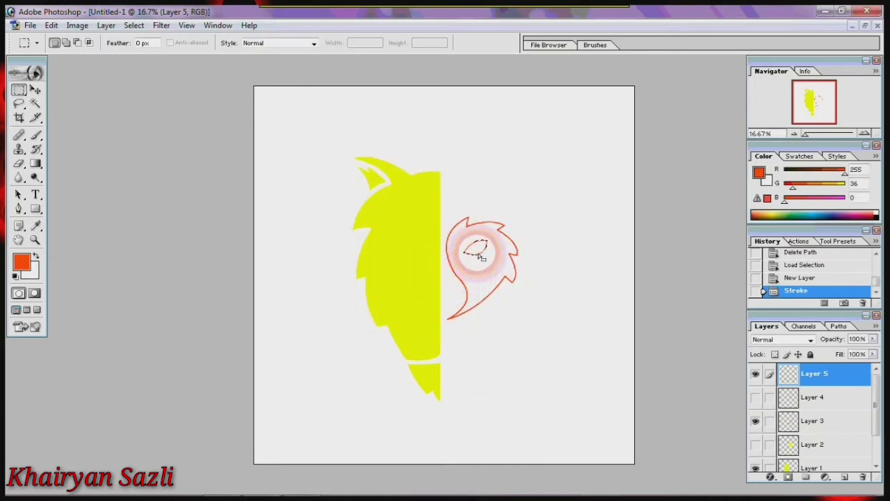
pyautogui.click(519, 258)
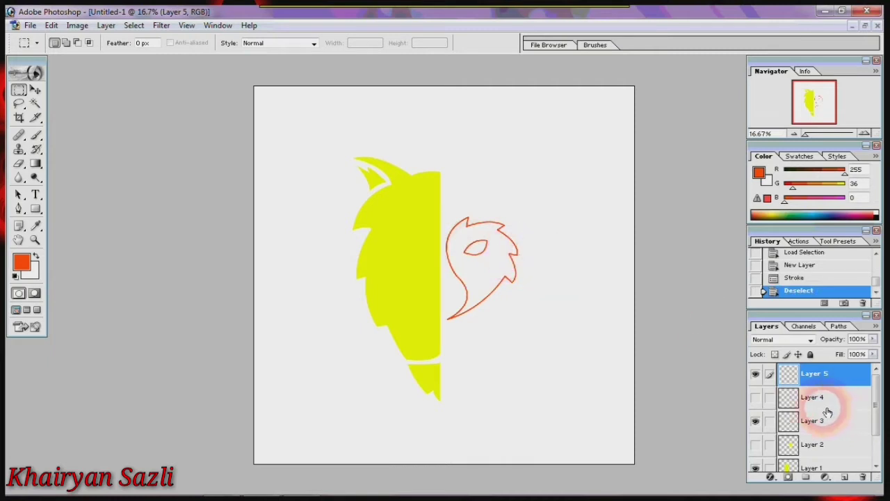
pyautogui.click(756, 374)
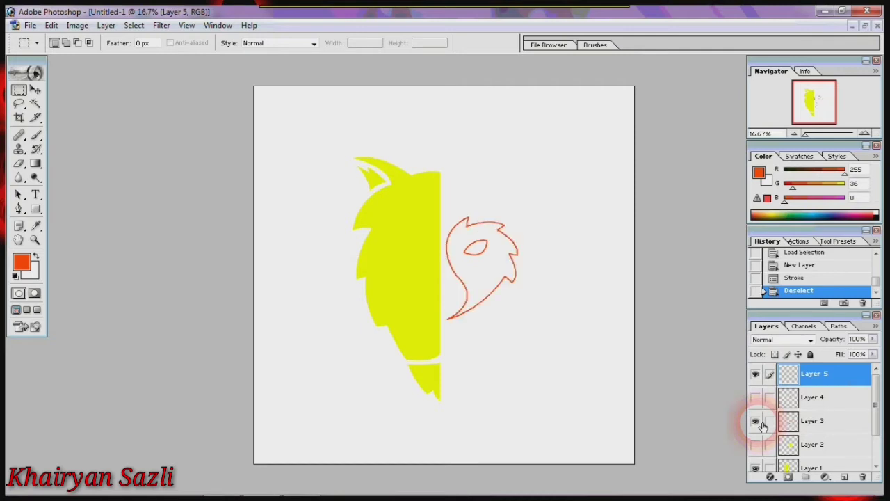
pyautogui.keyDown('ctrl'); pyautogui.click(824, 424); pyautogui.keyUp('ctrl')
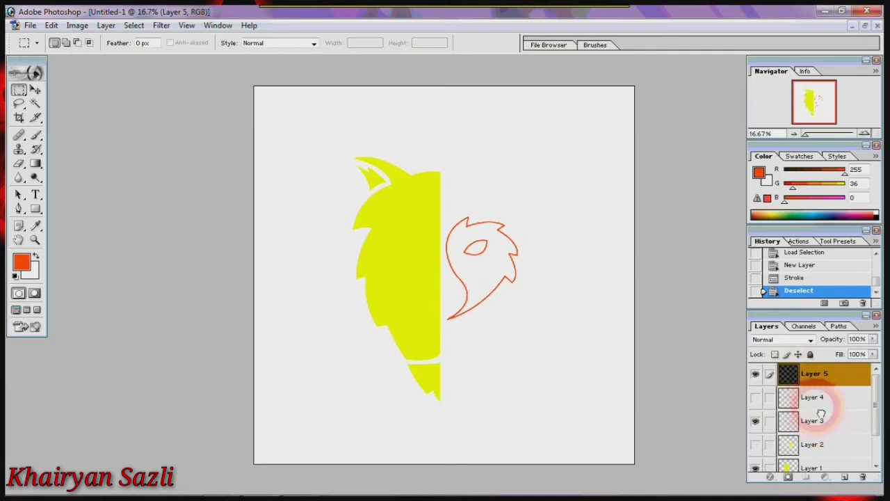
pyautogui.moveTo(821, 414); pyautogui.dragTo(822, 411)
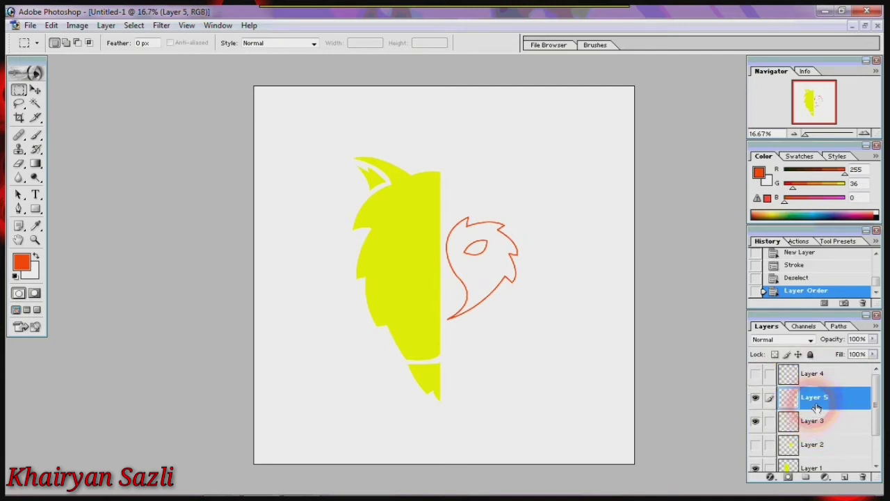
# Merge Layer 5 down into Layer 3 with Layer > Merge Down
pyautogui.rightClick(817, 408)
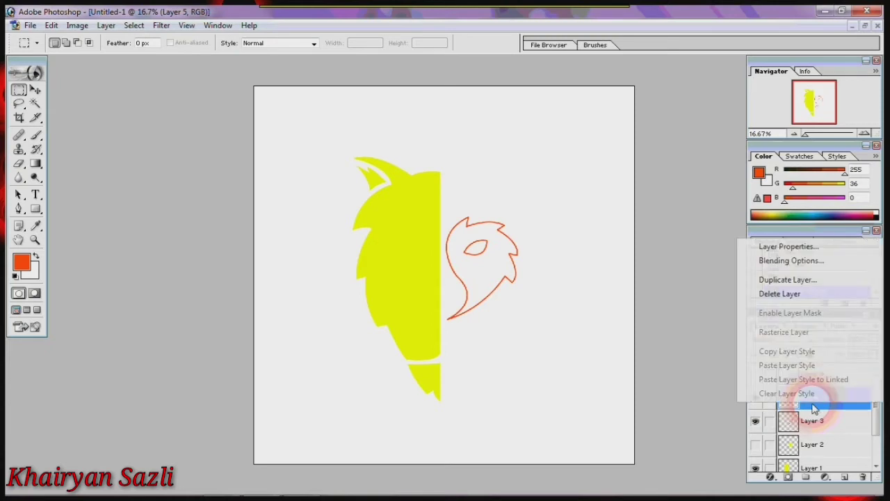
pyautogui.click(273, 105)
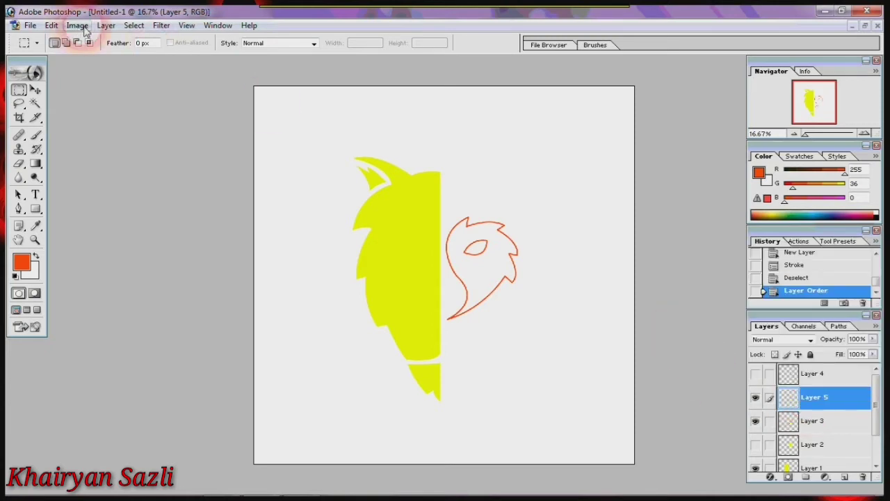
pyautogui.click(106, 25)
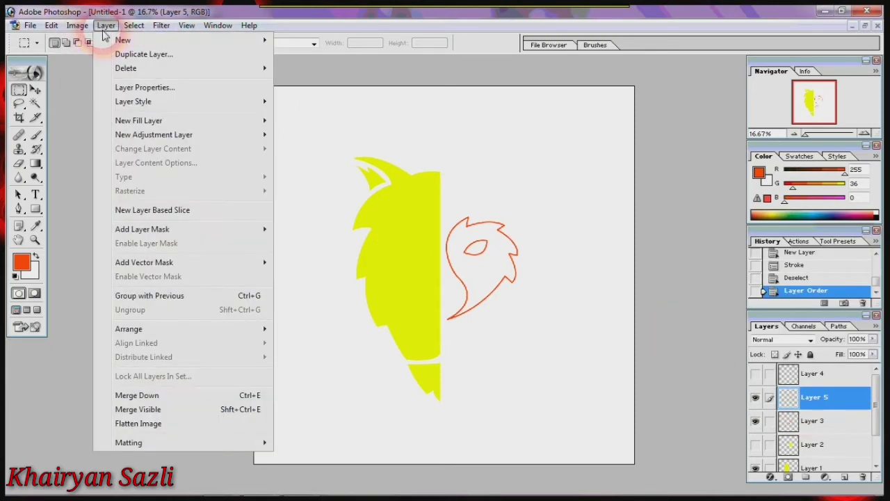
pyautogui.click(186, 402)
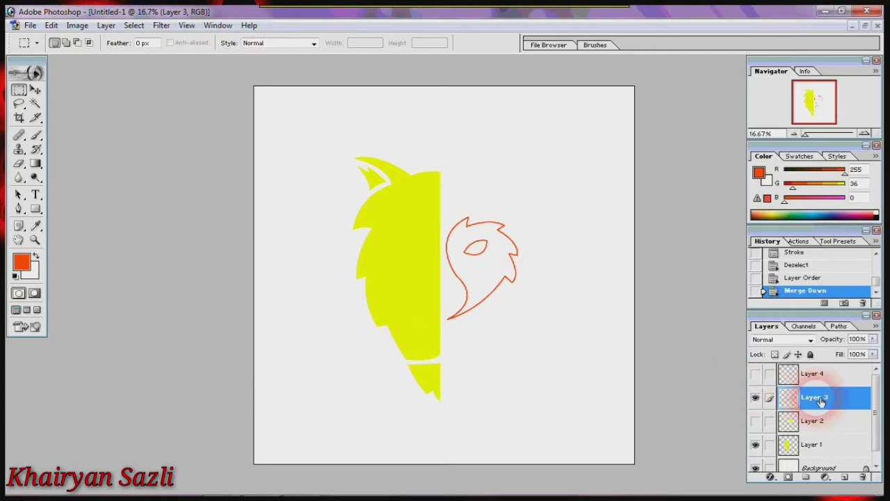
# Draw an elliptical selection around the lower tip of the orange outline
pyautogui.click(755, 398)
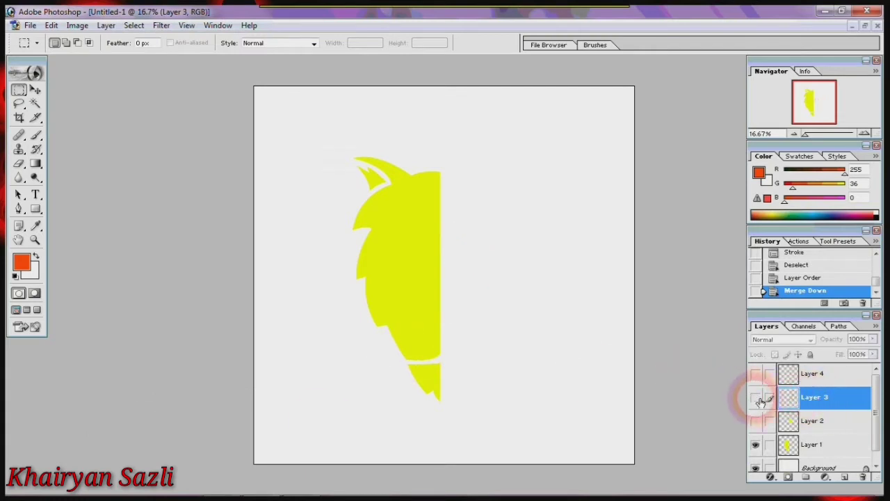
pyautogui.click(757, 399)
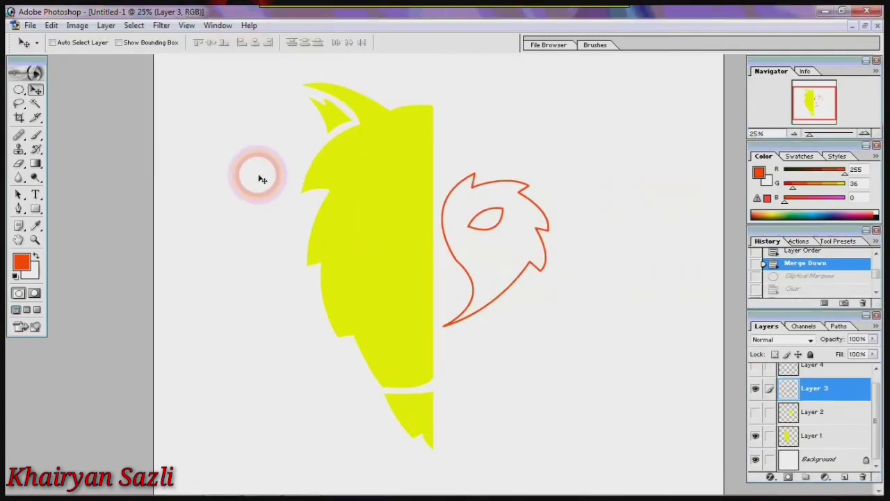
pyautogui.moveTo(18, 91); pyautogui.dragTo(83, 100)
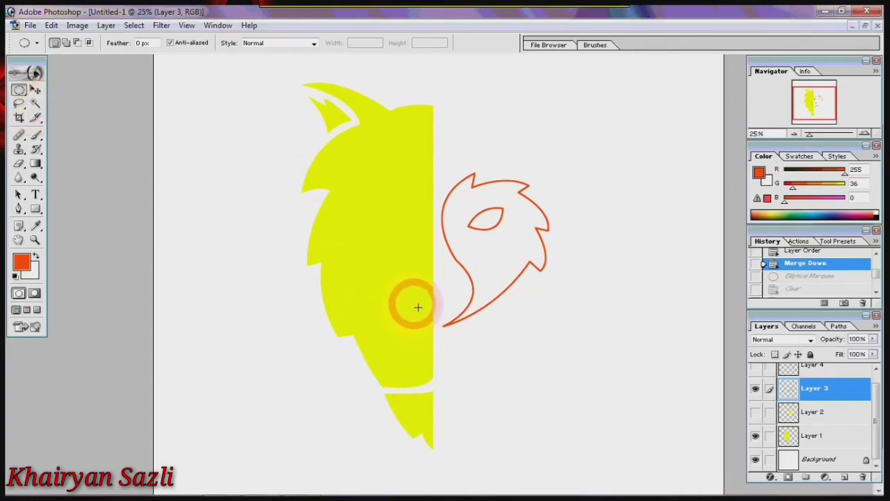
pyautogui.moveTo(417, 306); pyautogui.dragTo(474, 342)
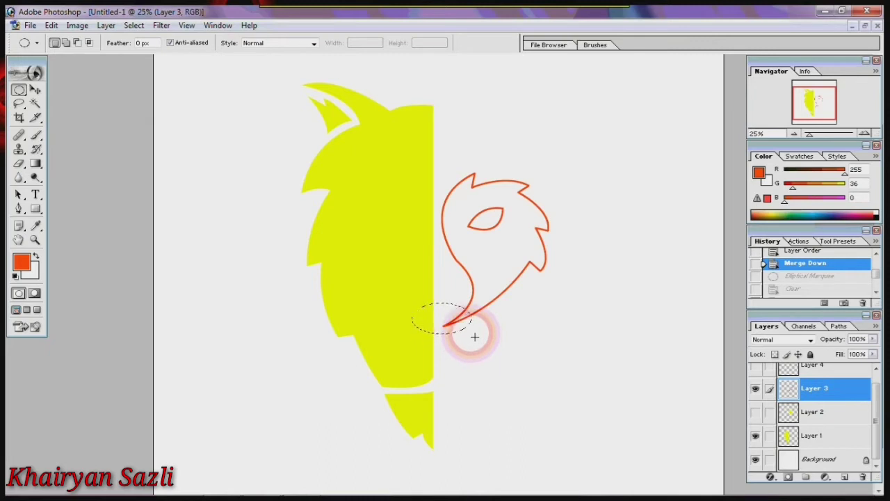
pyautogui.moveTo(475, 337); pyautogui.dragTo(475, 336)
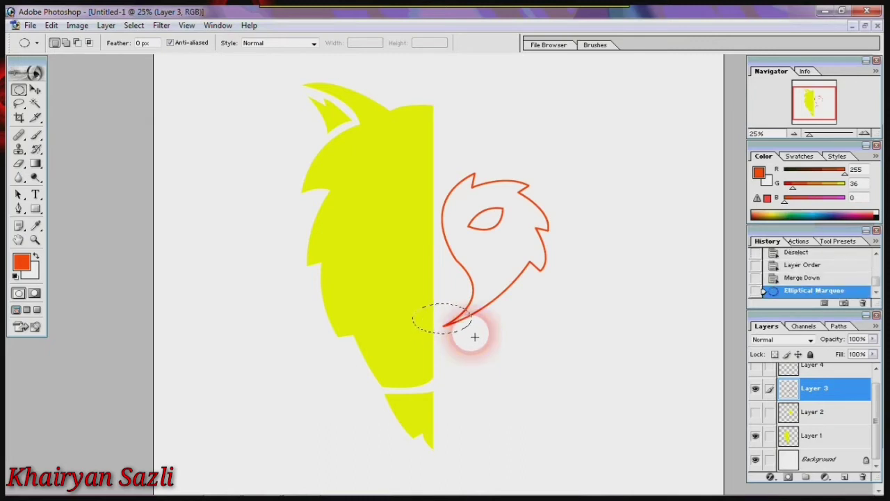
# Delete the oval from the yellow head on Layer 1, then return to Layer 3 in free transform
pyautogui.click(817, 437)
pyautogui.press('Delete')
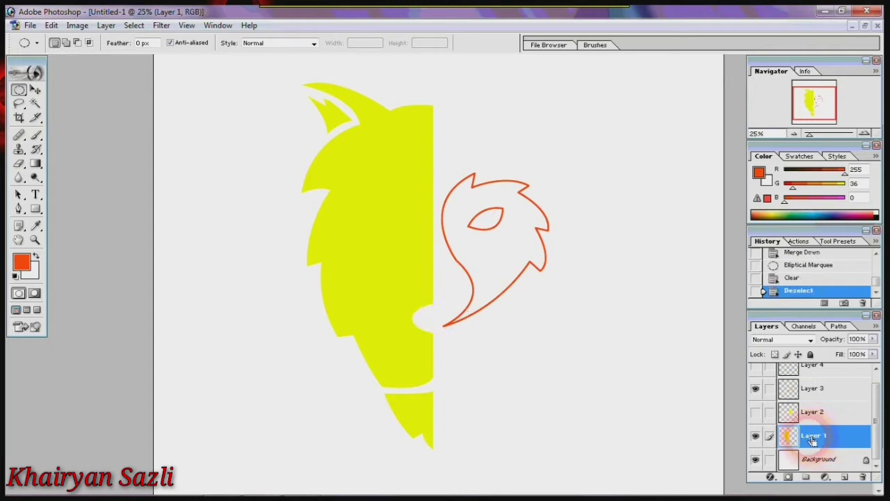
pyautogui.click(838, 389)
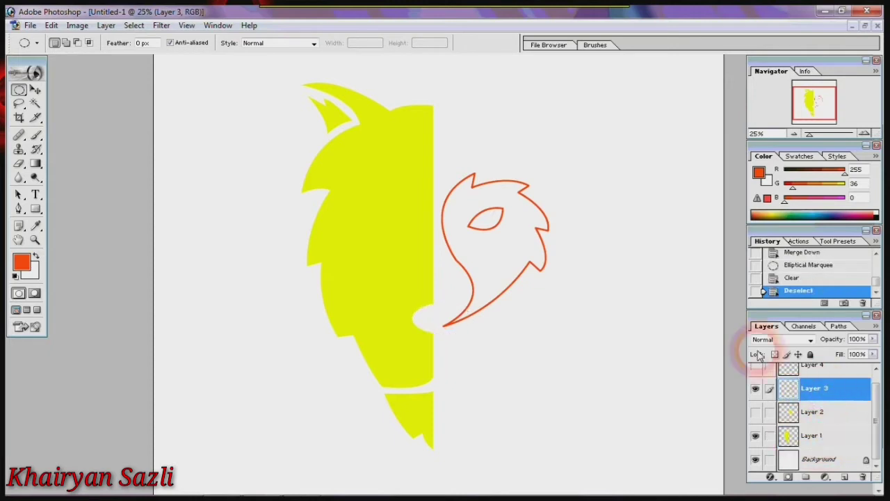
pyautogui.hotkey('ctrl', 't')
# Flip the orange outline horizontally, then move and stretch it onto the yellow half-head
pyautogui.rightClick(536, 243)
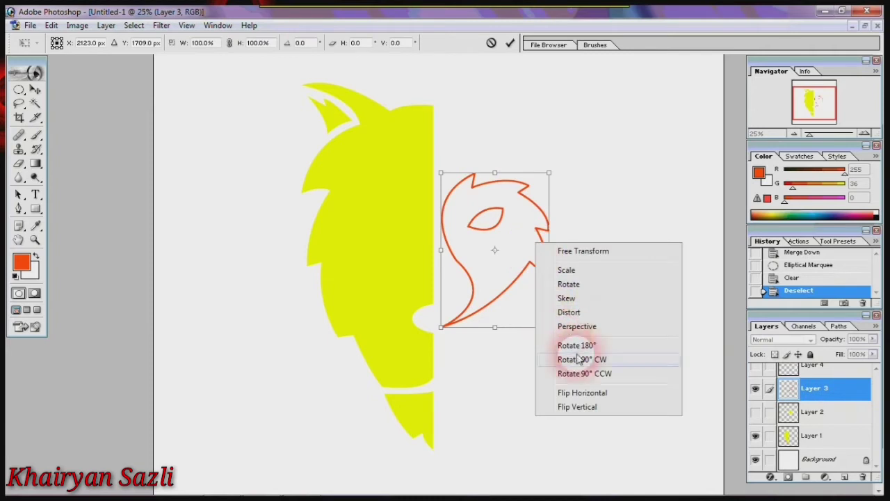
pyautogui.click(582, 392)
pyautogui.moveTo(515, 272); pyautogui.dragTo(395, 268)
pyautogui.moveTo(376, 327); pyautogui.dragTo(385, 347)
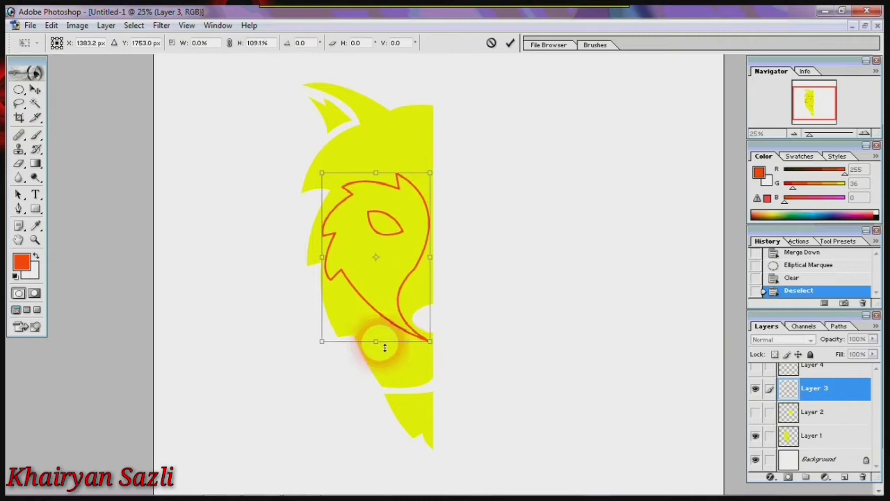
pyautogui.press('Return')
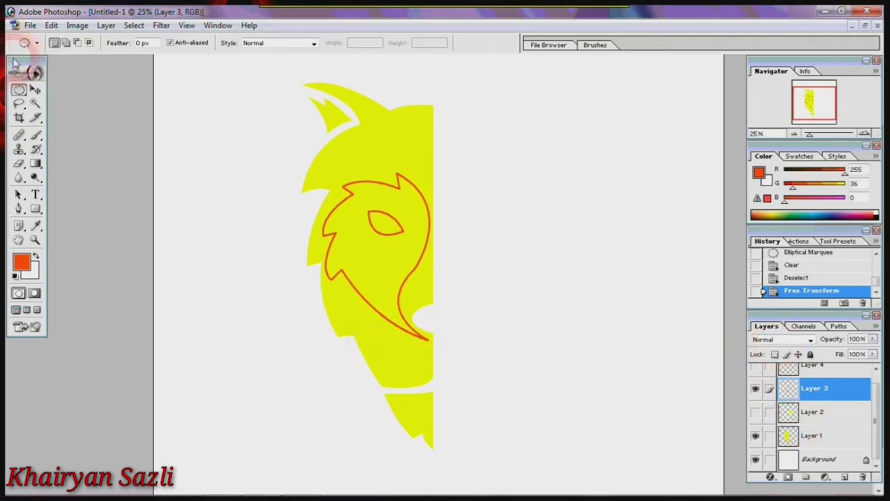
# Magic Wand inside the outline, delete that area from Layer 1, deselect, and hide Layer 3
pyautogui.click(35, 103)
pyautogui.click(359, 238)
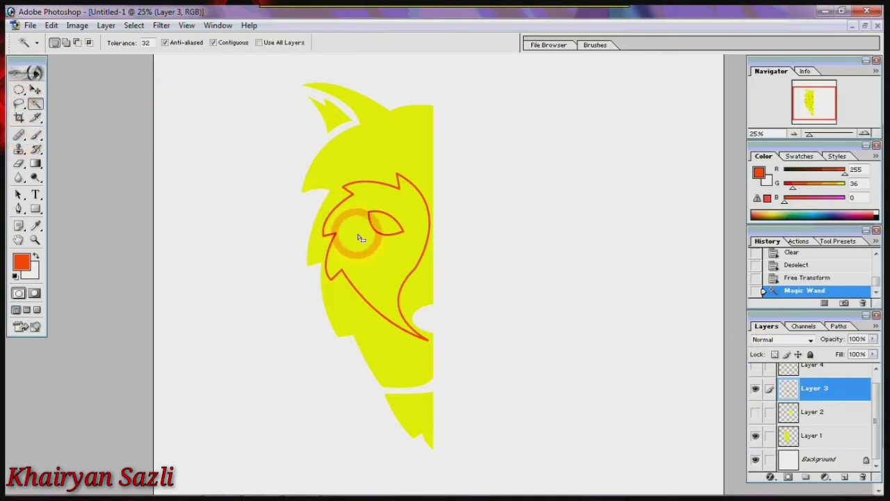
pyautogui.click(823, 434)
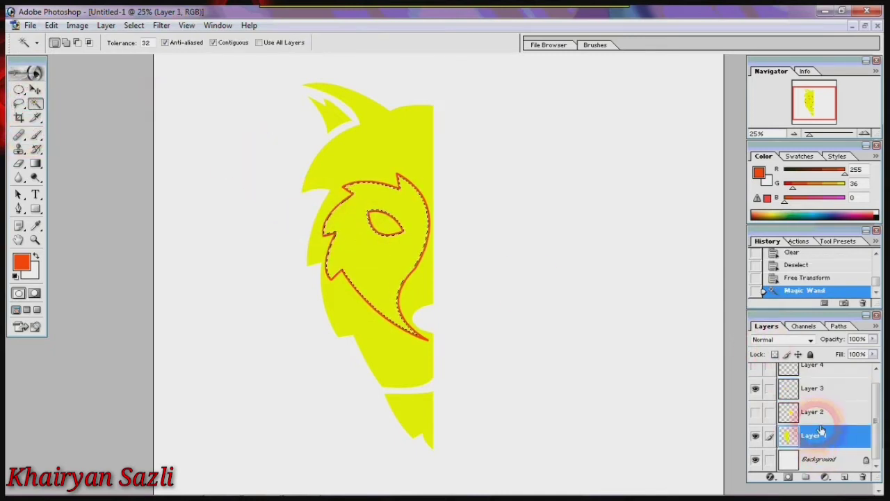
pyautogui.press('Delete')
pyautogui.hotkey('ctrl', 'd')
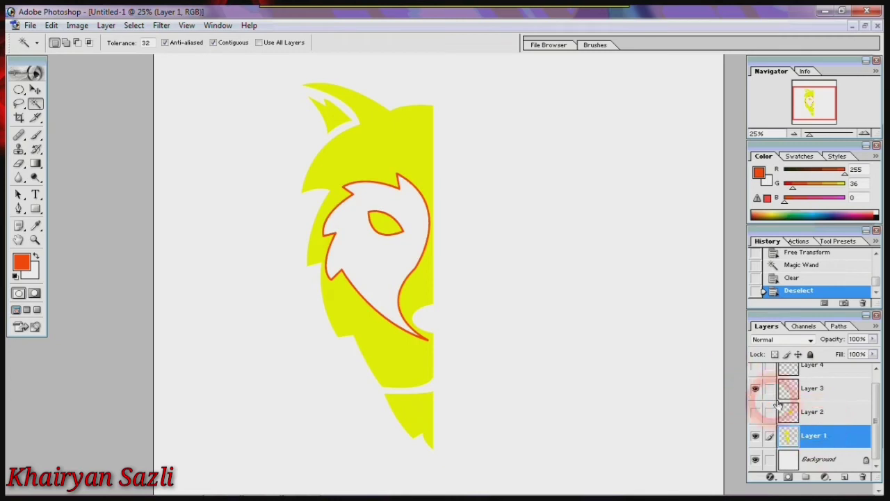
pyautogui.click(760, 389)
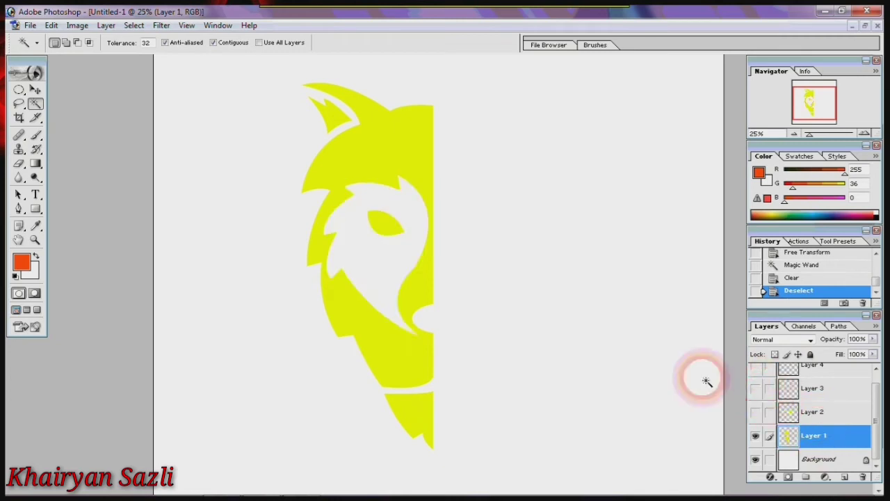
pyautogui.moveTo(478, 300); pyautogui.dragTo(481, 287)
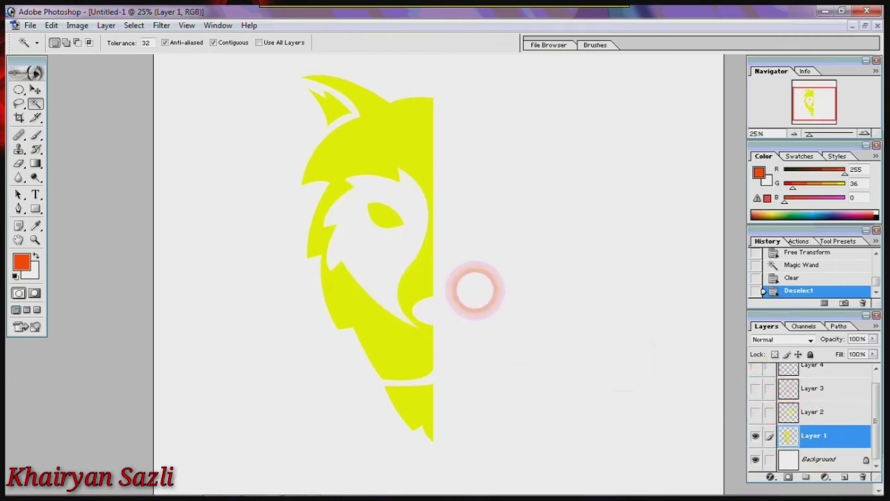
# Duplicate Layer 1 as Layer 1 copy
pyautogui.rightClick(828, 442)
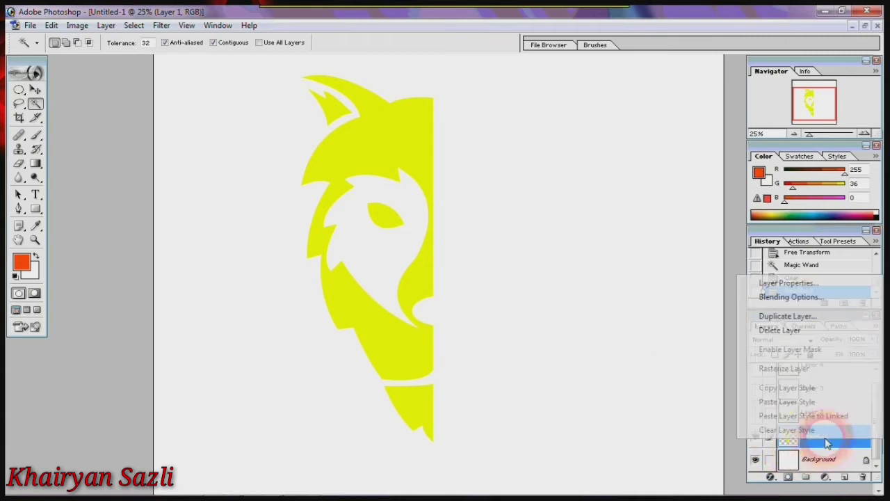
pyautogui.click(773, 316)
pyautogui.click(562, 217)
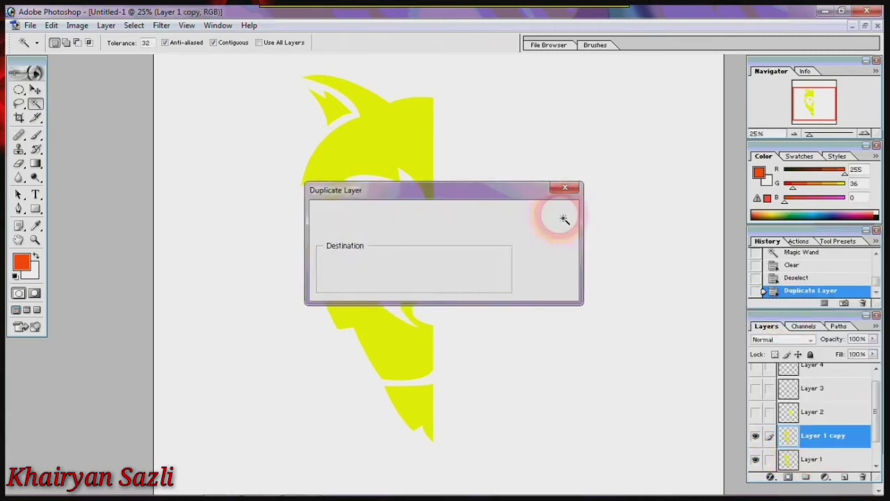
pyautogui.click(35, 89)
# Flip the copied half-head horizontally and move it right to complete the head
pyautogui.hotkey('ctrl', 't')
pyautogui.rightClick(407, 266)
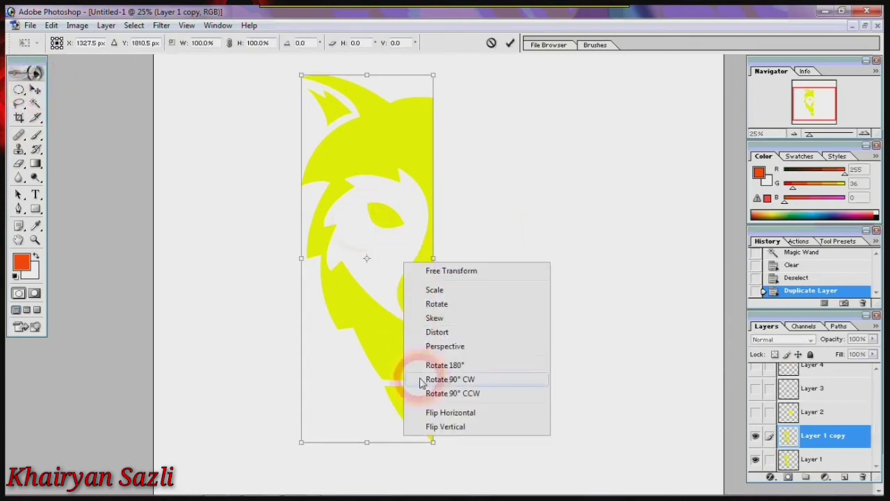
pyautogui.click(434, 412)
pyautogui.moveTo(383, 248); pyautogui.dragTo(527, 244)
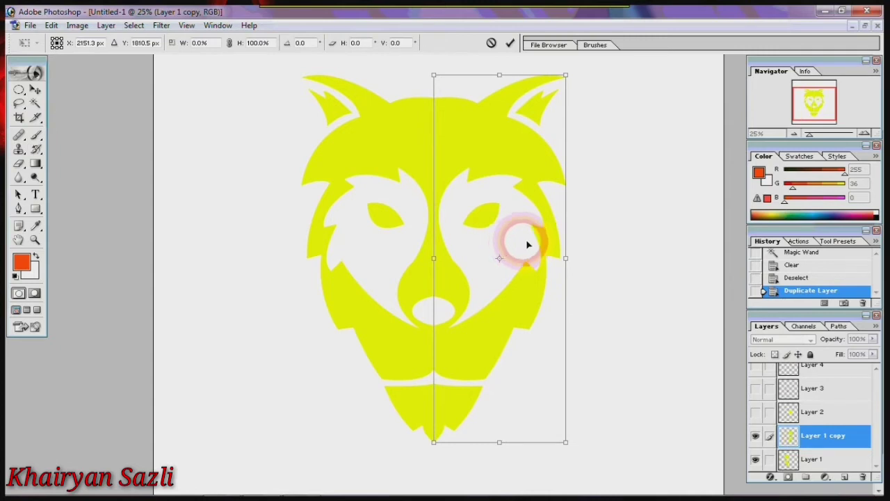
pyautogui.press('Return')
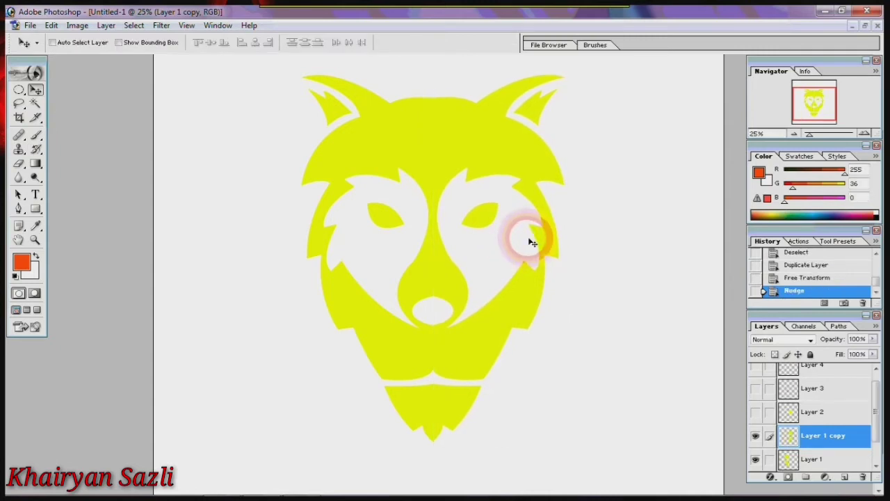
# Toggle Layer 1's visibility to check that the two halves line up
pyautogui.moveTo(546, 272); pyautogui.dragTo(548, 262)
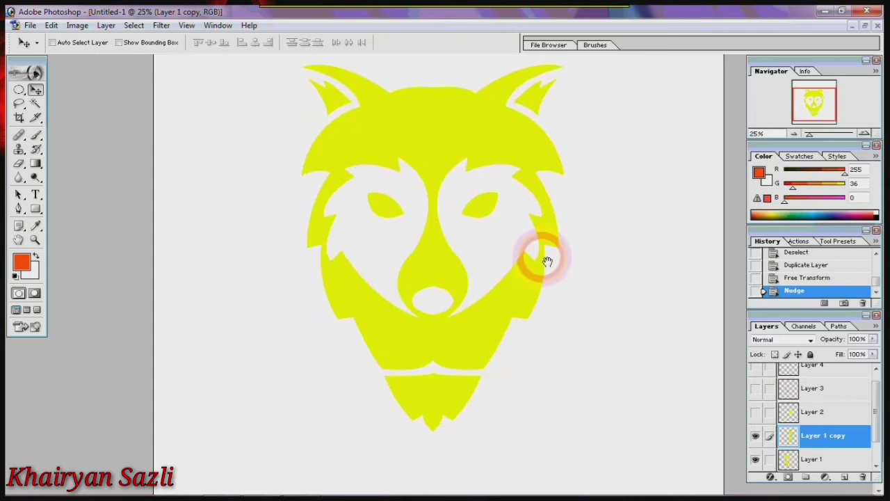
pyautogui.click(840, 435)
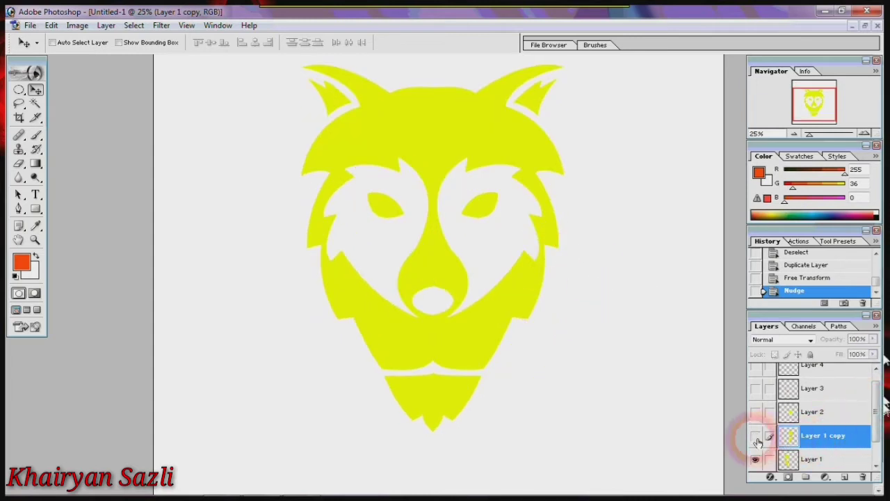
pyautogui.click(756, 459)
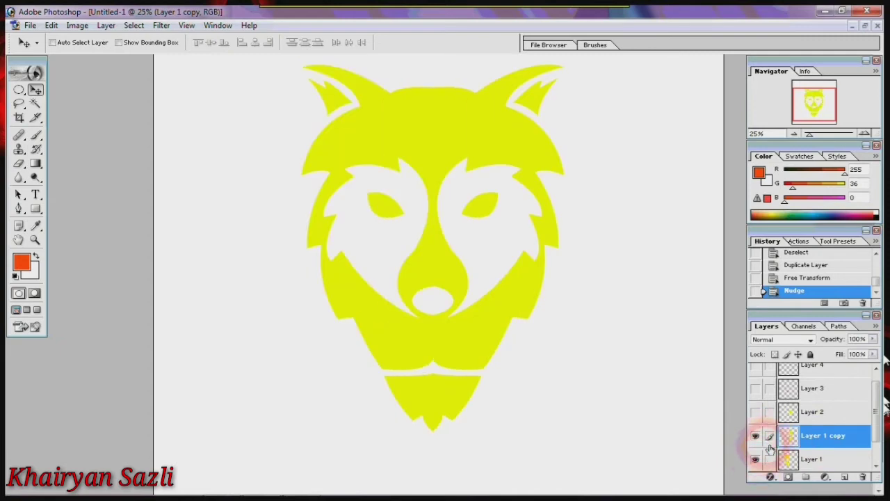
pyautogui.rightClick(819, 440)
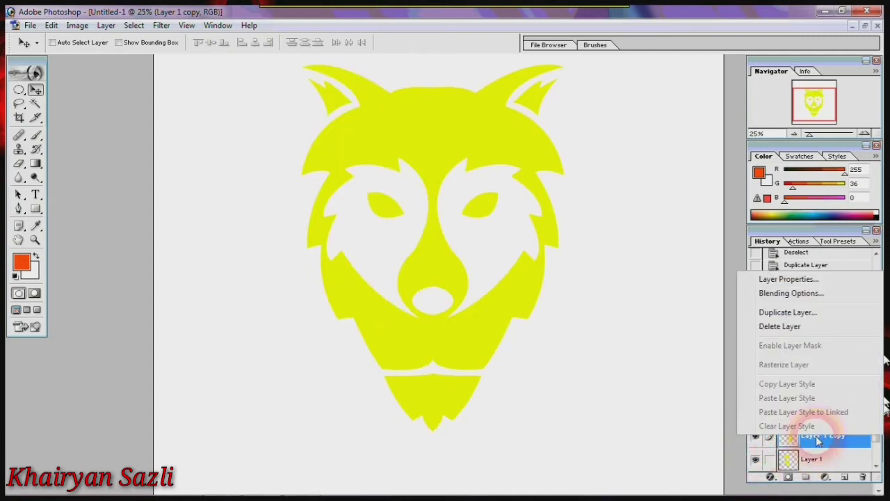
pyautogui.click(267, 213)
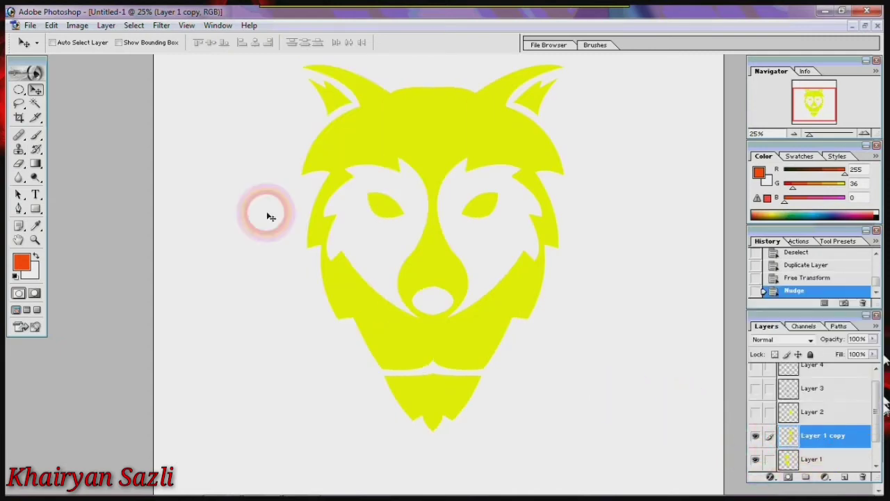
# Merge Layer 1 copy down into Layer 1 and delete the old Layer 2
pyautogui.click(106, 25)
pyautogui.click(167, 395)
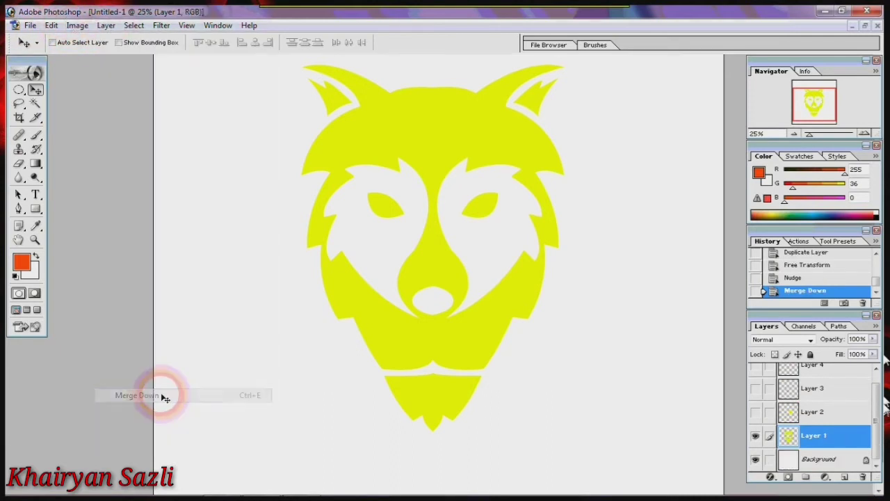
pyautogui.click(756, 435)
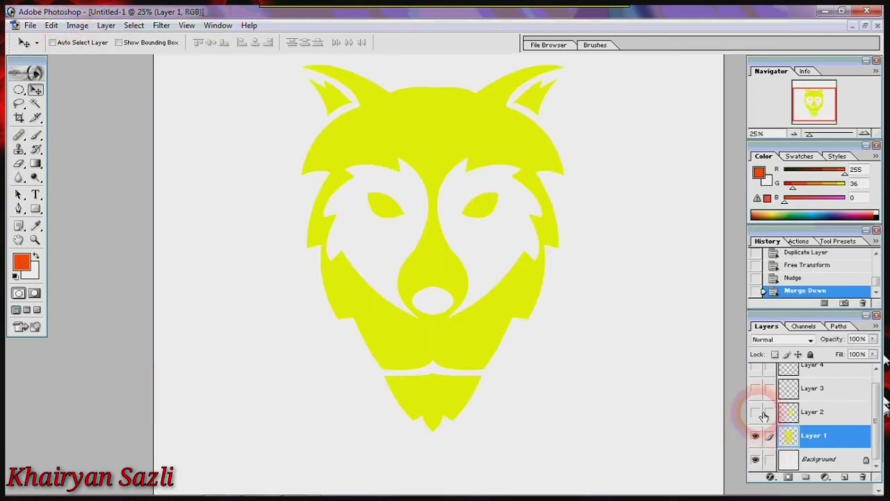
pyautogui.click(755, 412)
pyautogui.click(815, 412)
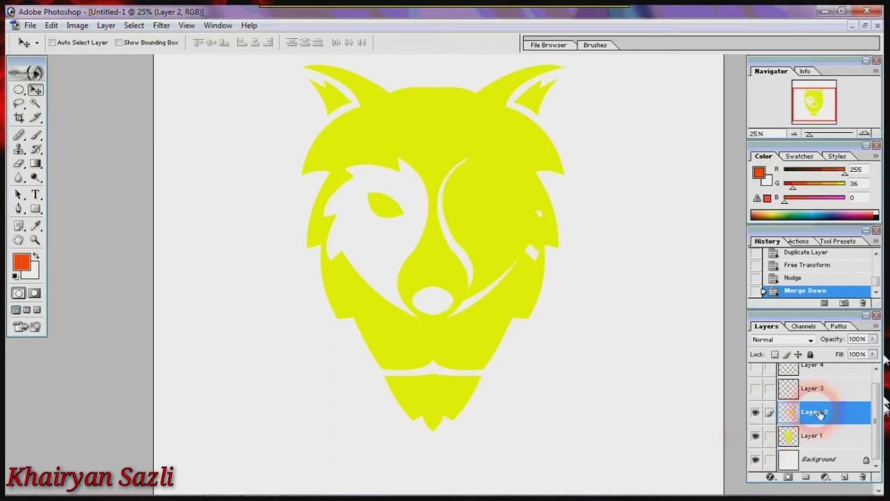
pyautogui.rightClick(818, 413)
pyautogui.click(772, 299)
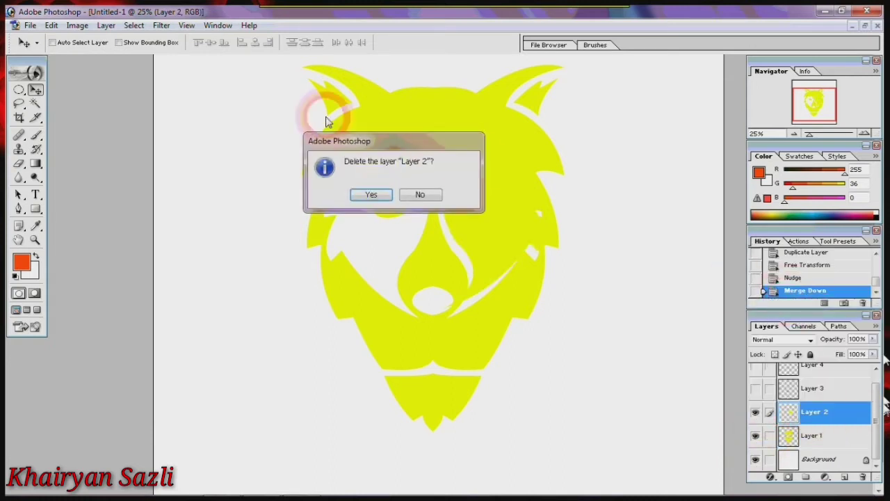
pyautogui.click(372, 193)
# Delete outline Layers 3 and 4, zoom out, and add a new empty Layer 2
pyautogui.click(823, 397)
pyautogui.click(755, 397)
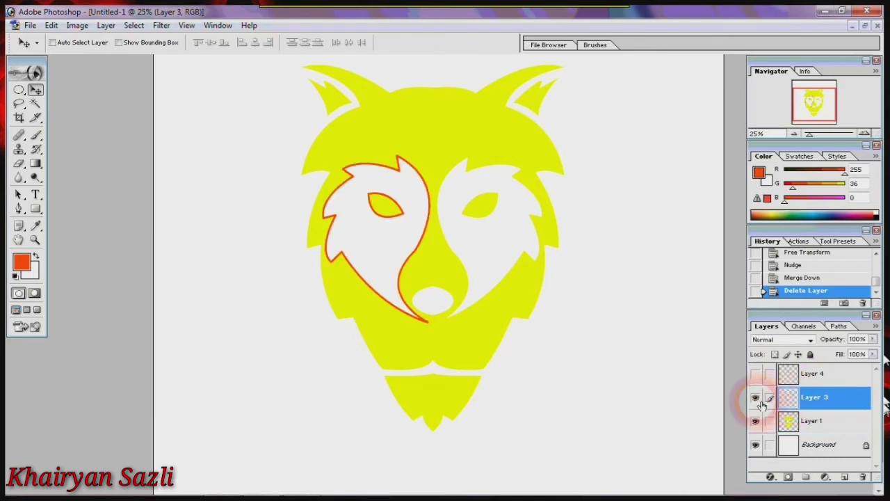
pyautogui.click(832, 397)
pyautogui.moveTo(833, 397); pyautogui.dragTo(870, 481)
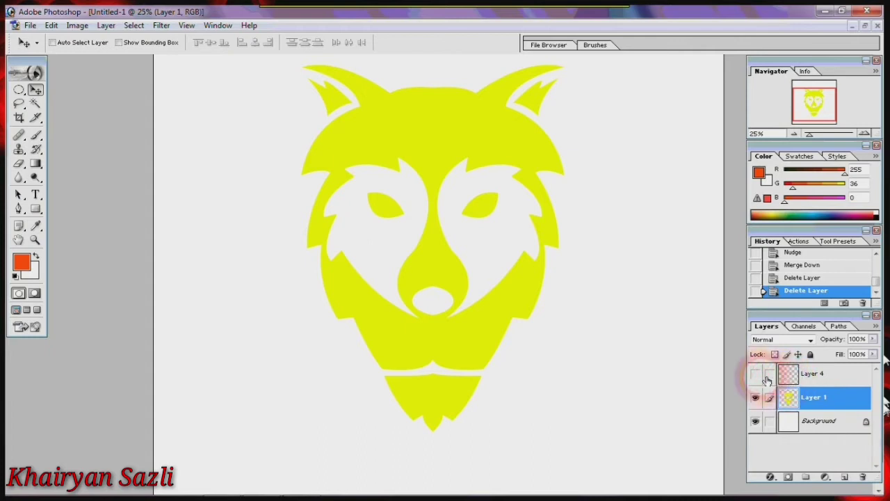
pyautogui.click(756, 373)
pyautogui.click(756, 373)
pyautogui.click(823, 377)
pyautogui.moveTo(823, 376); pyautogui.dragTo(867, 478)
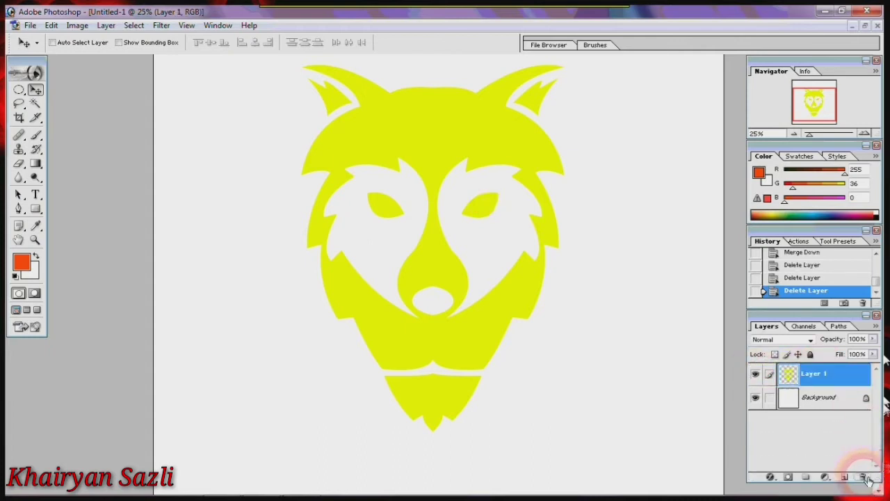
pyautogui.click(755, 373)
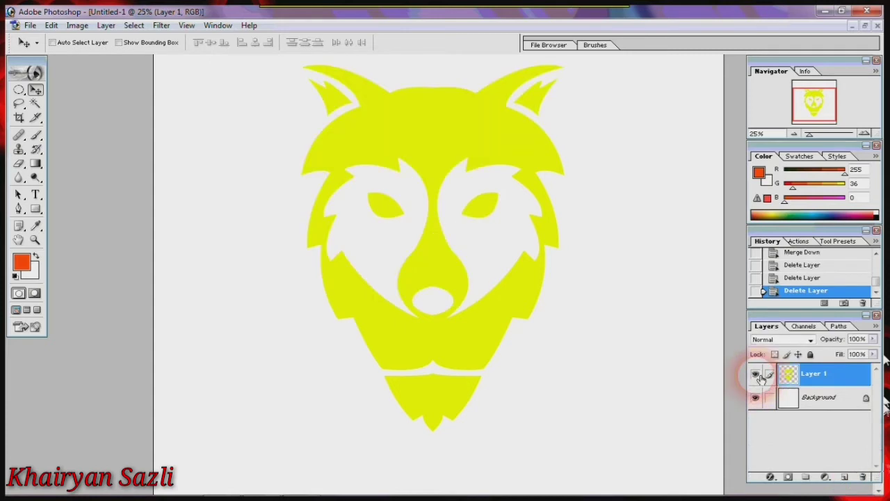
pyautogui.hotkey('ctrl', '-')
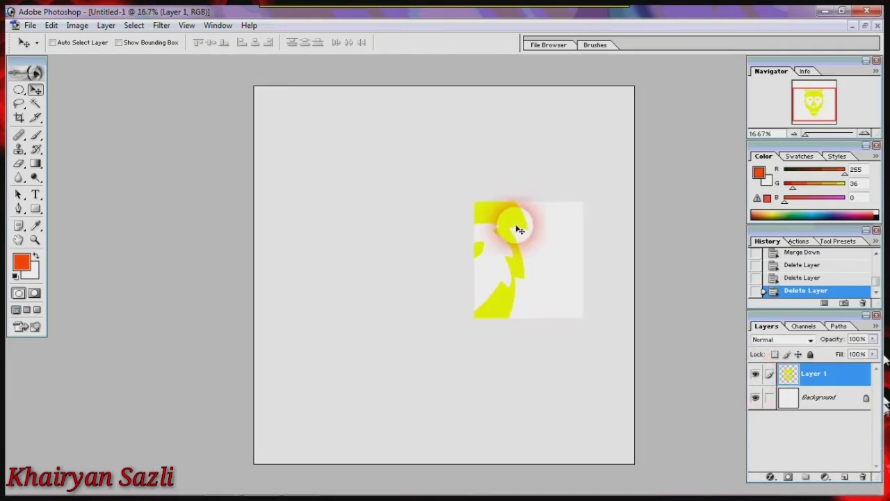
pyautogui.click(845, 477)
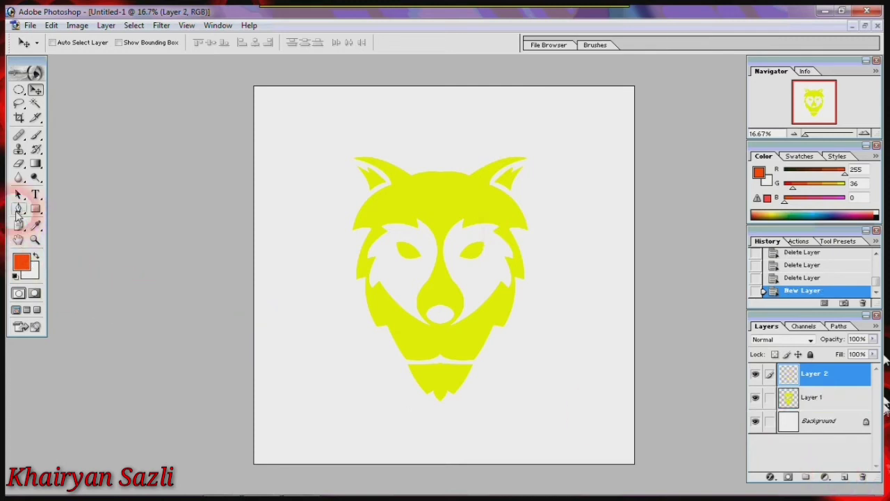
# Choose the Pen tool and zoom in to 25% so the wolf fills the window
pyautogui.click(19, 209)
pyautogui.click(439, 174)
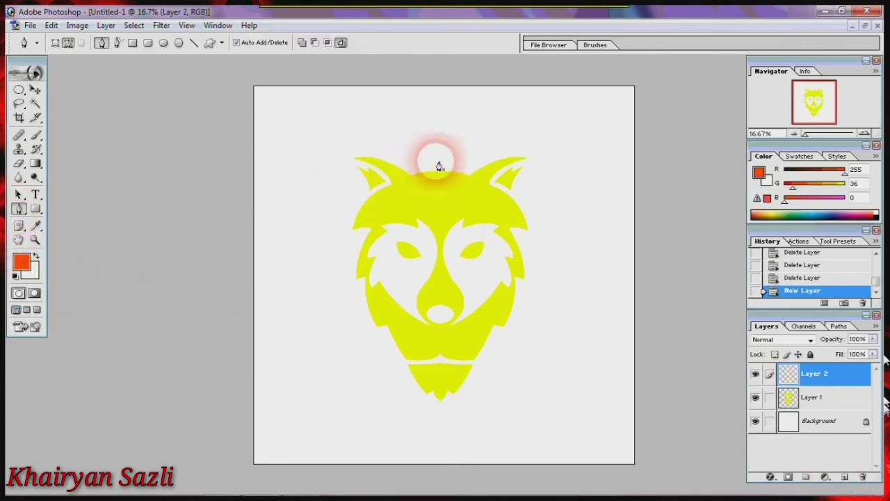
pyautogui.hotkey('ctrl', '+')
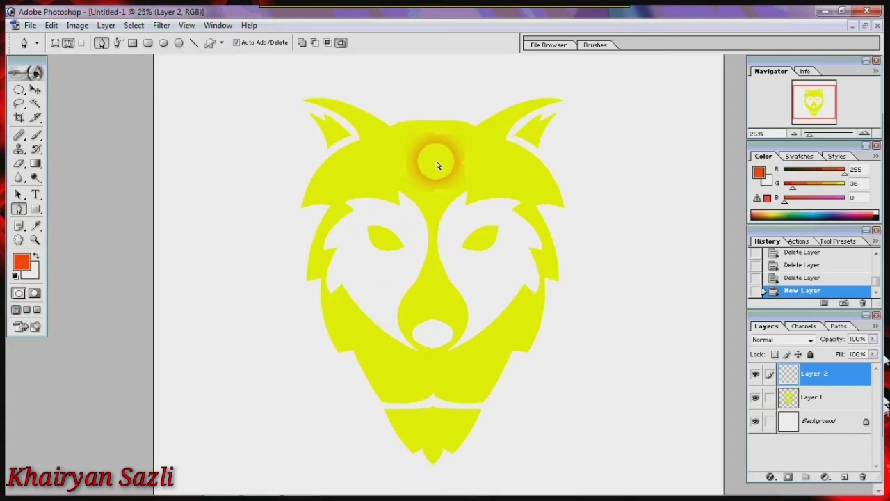
# Start a pen path above the head, curving over the ears and down the left side
pyautogui.click(476, 112)
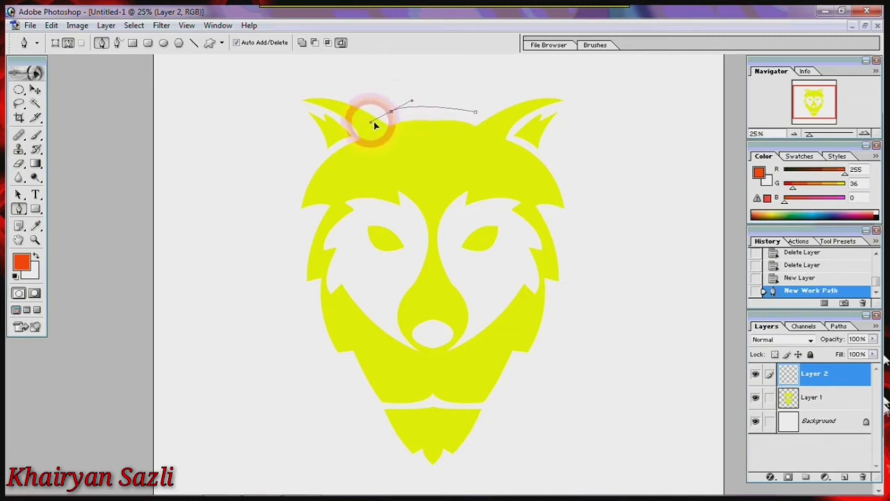
pyautogui.moveTo(359, 126); pyautogui.dragTo(351, 128)
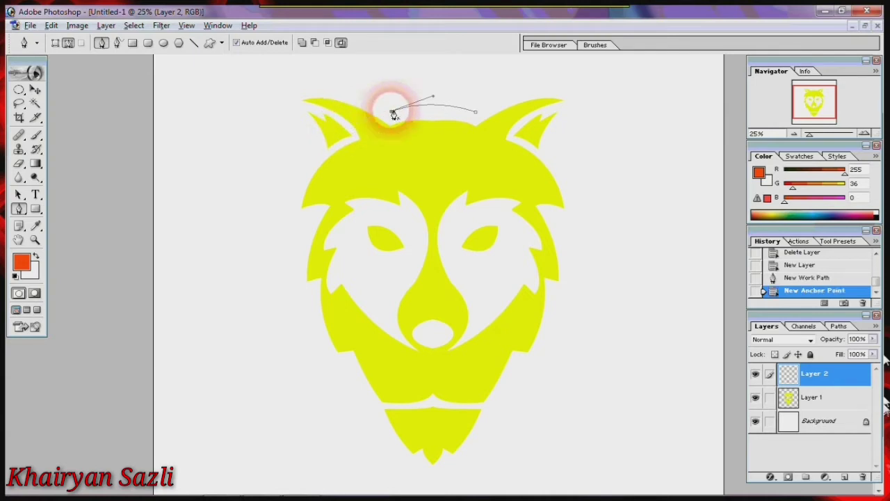
pyautogui.click(392, 112)
pyautogui.moveTo(282, 89)
pyautogui.mouseDown()
pyautogui.moveTo(213, 107)
pyautogui.moveTo(229, 105)
pyautogui.mouseUp()
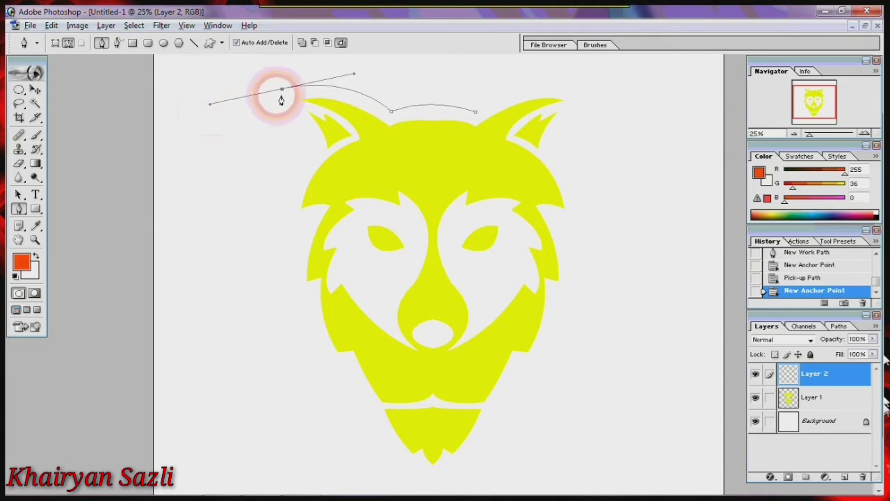
pyautogui.click(283, 90)
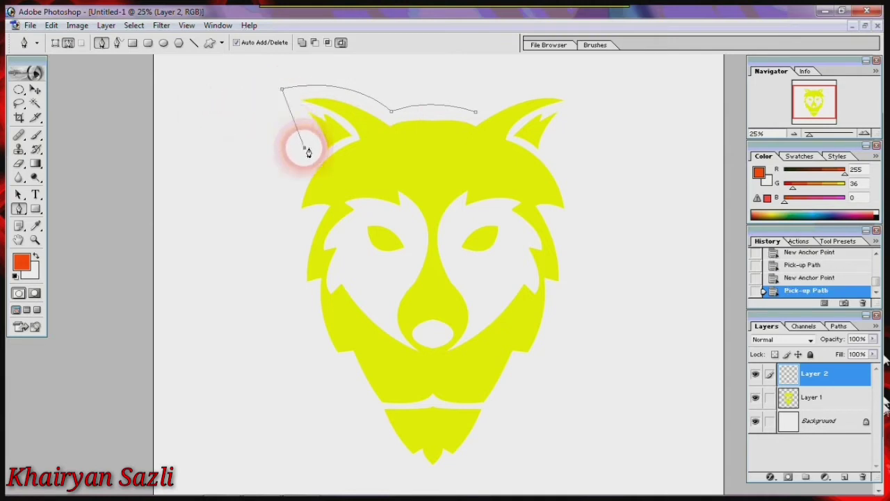
pyautogui.moveTo(304, 149); pyautogui.dragTo(305, 170)
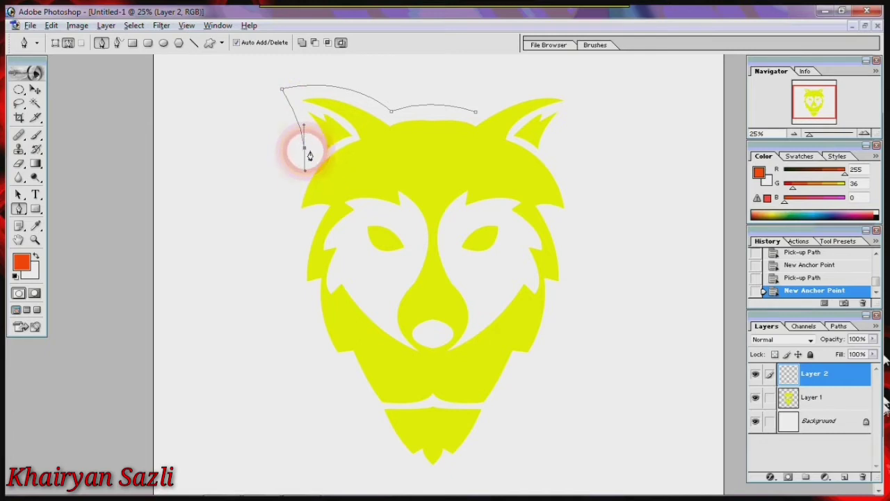
pyautogui.moveTo(304, 148); pyautogui.dragTo(306, 170)
pyautogui.hotkey('ctrl', 'z')
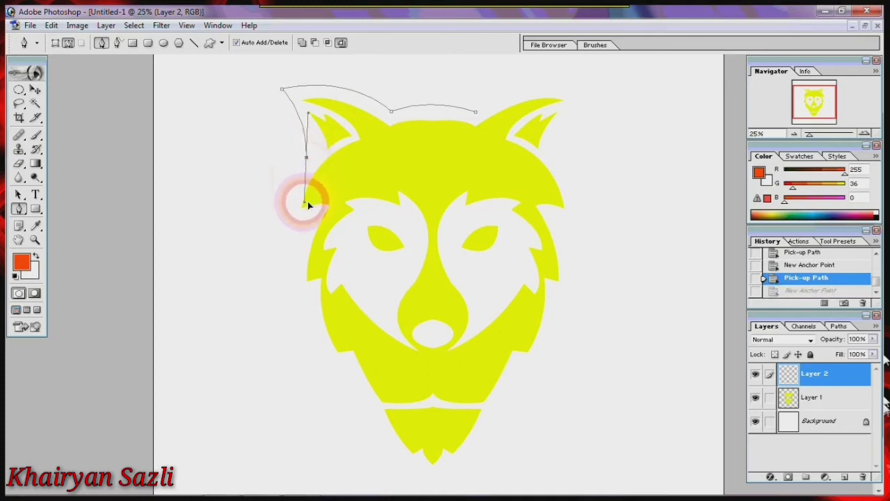
pyautogui.click(308, 202)
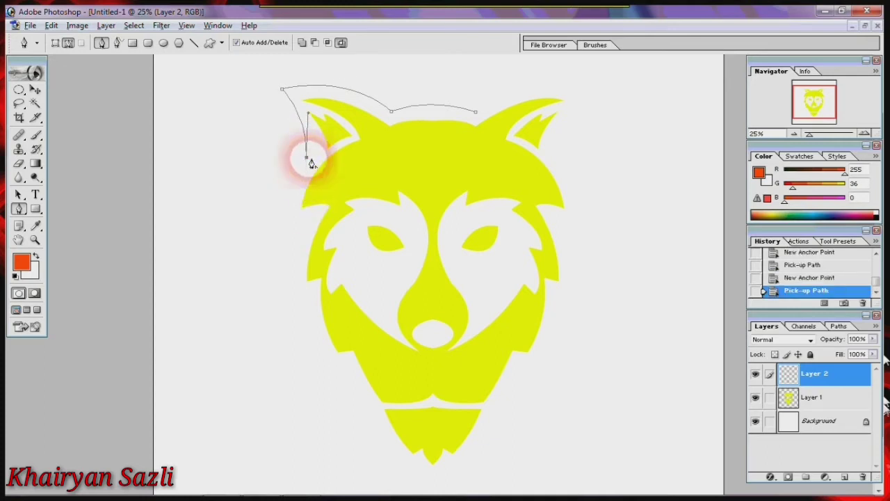
# Continue the path with anchor points past the left cheek down to the lower jaw
pyautogui.moveTo(281, 224); pyautogui.dragTo(278, 269)
pyautogui.click(279, 224)
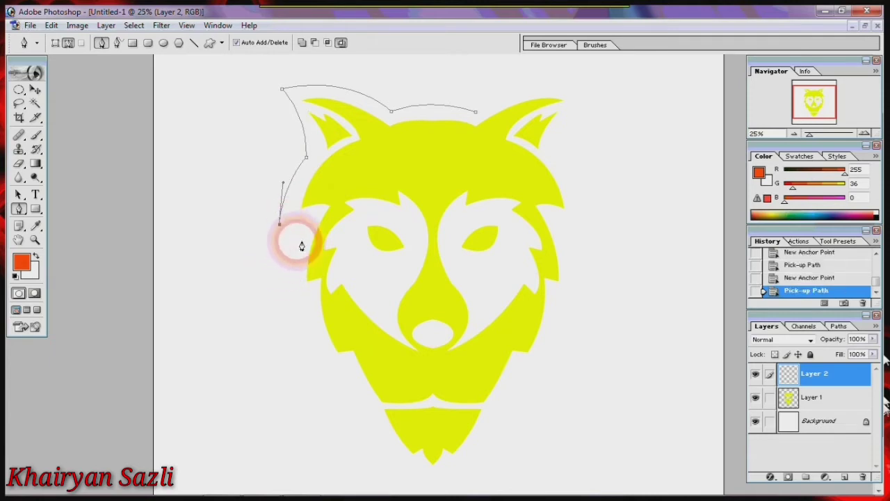
pyautogui.moveTo(303, 235); pyautogui.dragTo(296, 227)
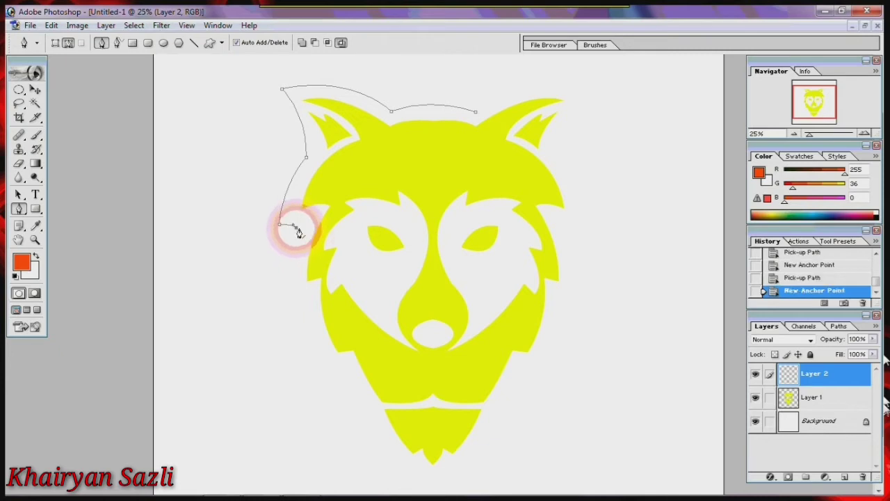
pyautogui.moveTo(288, 302); pyautogui.dragTo(300, 322)
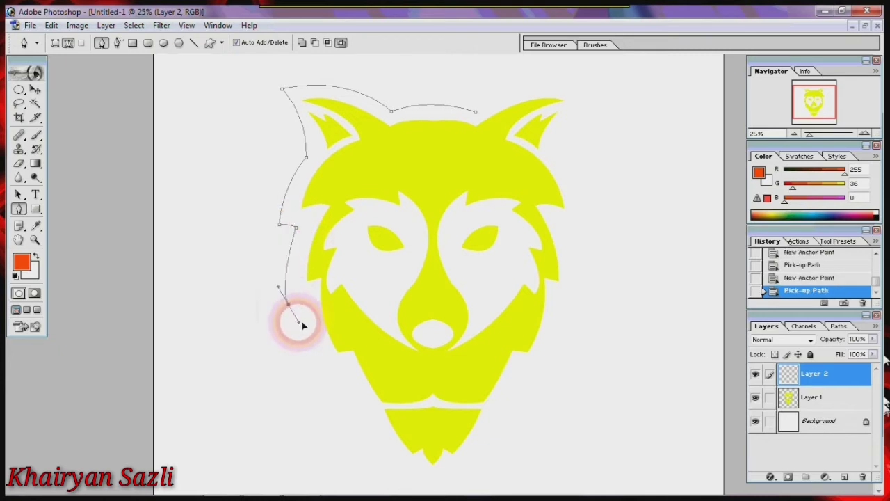
pyautogui.keyDown('alt'); pyautogui.click(288, 302); pyautogui.keyUp('alt')
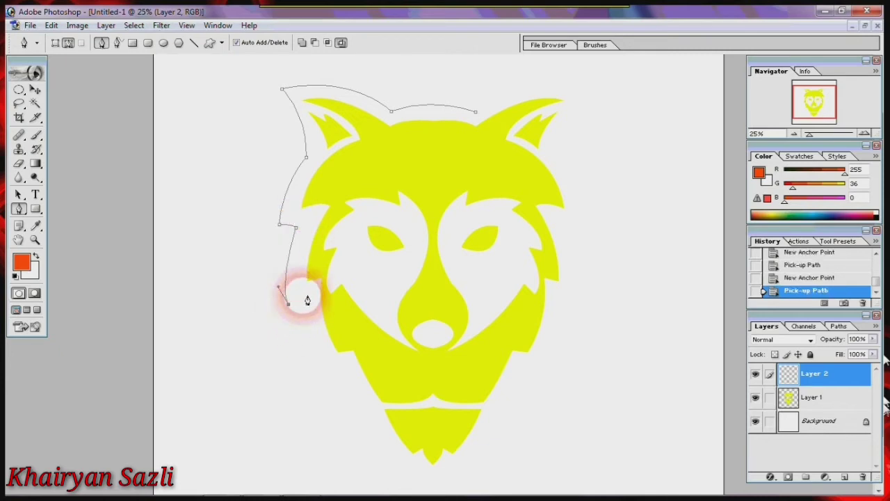
pyautogui.moveTo(307, 300)
pyautogui.mouseDown()
pyautogui.moveTo(314, 303)
pyautogui.moveTo(304, 296)
pyautogui.mouseUp()
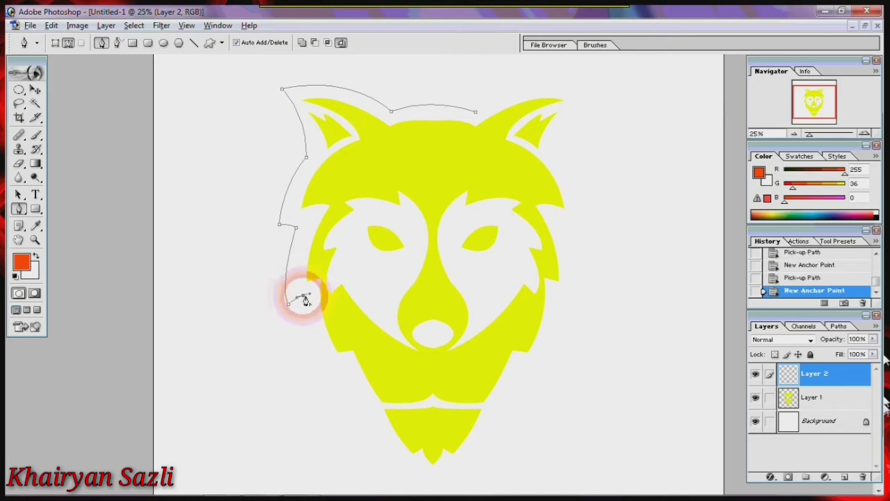
pyautogui.moveTo(332, 378); pyautogui.dragTo(368, 428)
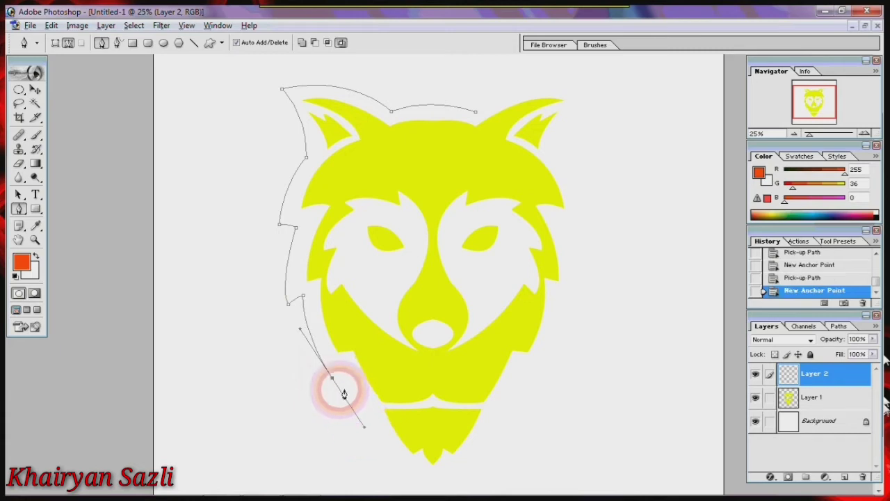
pyautogui.click(348, 378)
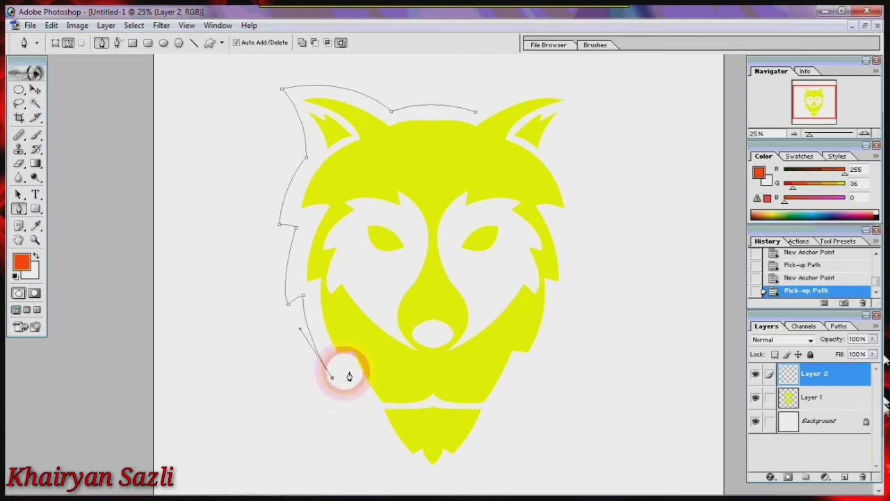
pyautogui.moveTo(333, 378); pyautogui.dragTo(356, 376)
pyautogui.click(345, 376)
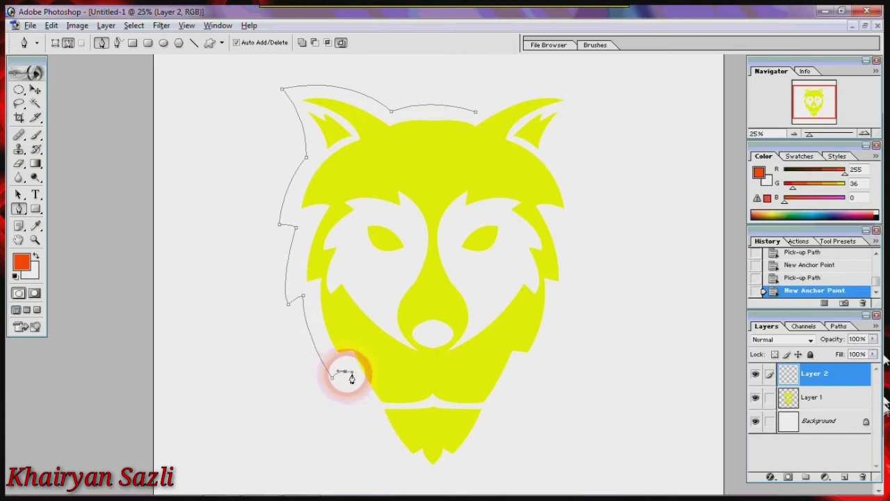
pyautogui.click(352, 378)
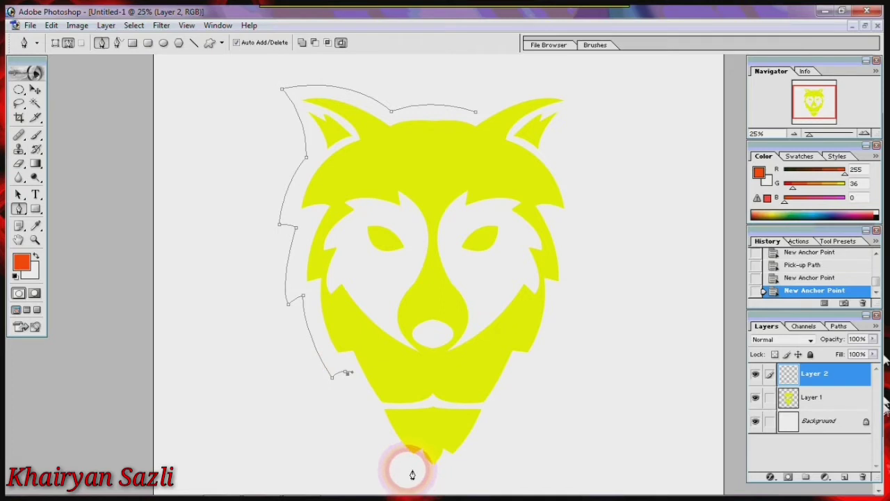
# Finish the open path around the chin, just outside the yellow shape
pyautogui.moveTo(408, 470); pyautogui.dragTo(443, 492)
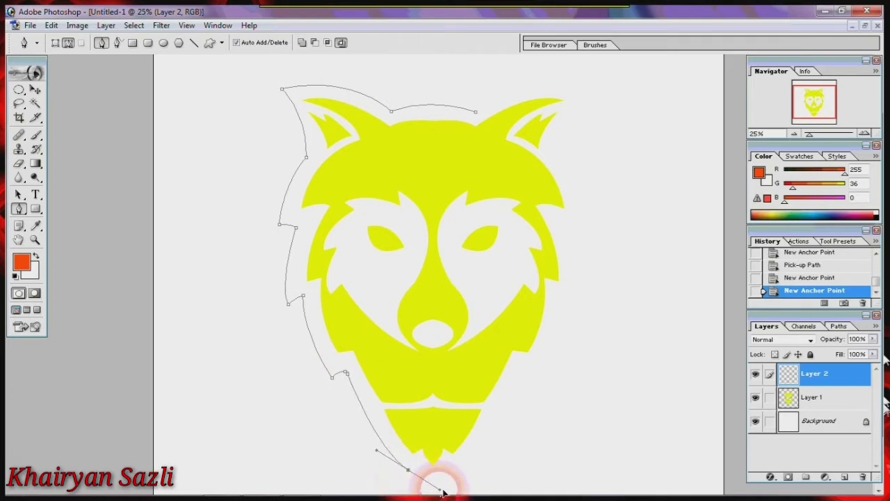
pyautogui.keyDown('alt'); pyautogui.click(408, 470); pyautogui.keyUp('alt')
pyautogui.scroll(-2, 418, 452)
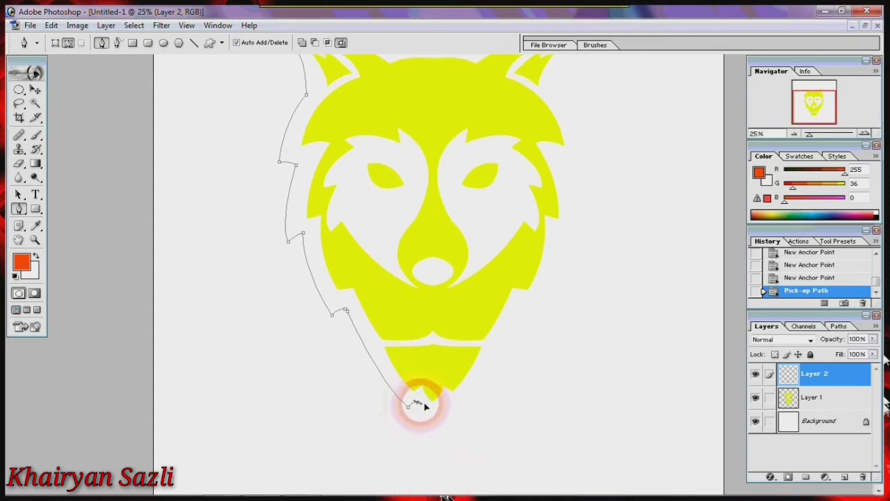
pyautogui.click(417, 403)
pyautogui.moveTo(417, 402); pyautogui.dragTo(425, 422)
pyautogui.keyDown('alt'); pyautogui.click(432, 423); pyautogui.keyUp('alt')
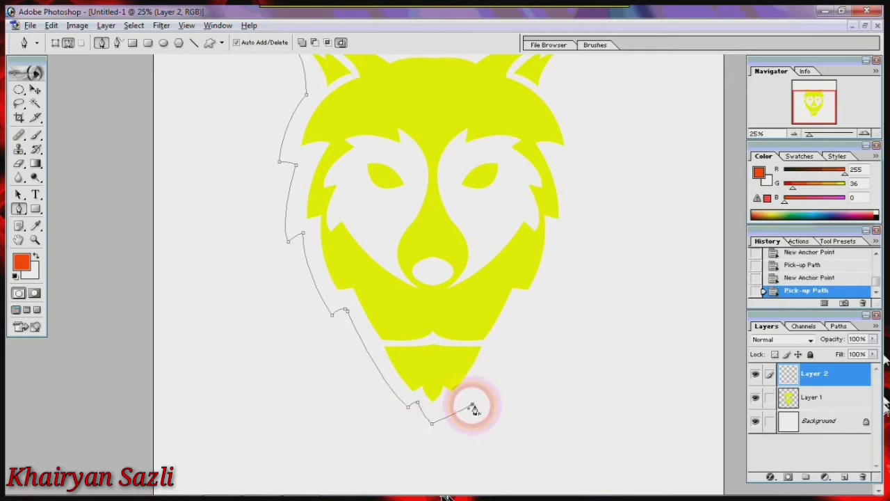
pyautogui.moveTo(453, 246); pyautogui.dragTo(468, 299)
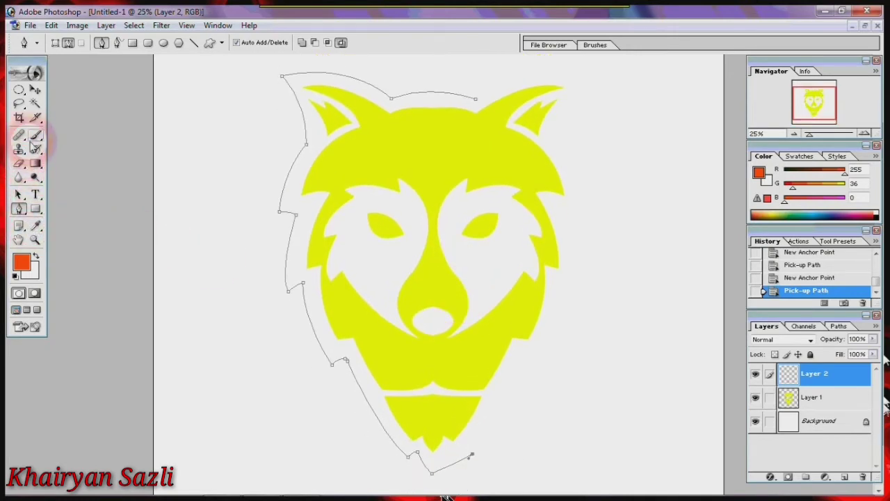
pyautogui.click(34, 137)
# Set the brush Master Diameter to 28 px, undoing each red test stroke
pyautogui.rightClick(247, 233)
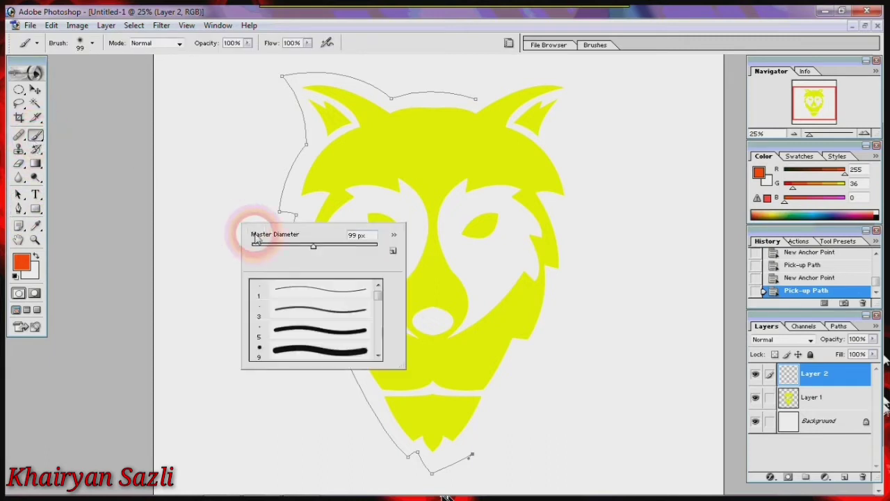
pyautogui.press('Return')
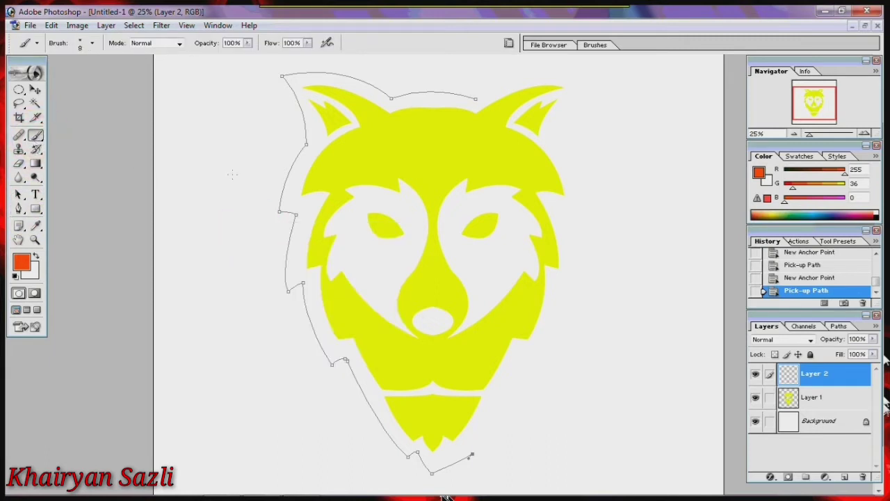
pyautogui.hotkey('ctrl', 'z')
pyautogui.rightClick(249, 186)
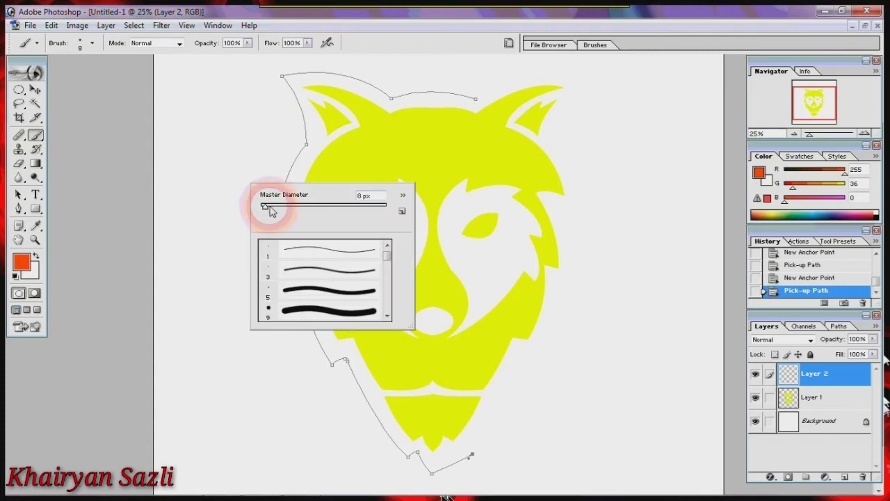
pyautogui.press('Return')
pyautogui.moveTo(241, 164); pyautogui.dragTo(238, 200)
pyautogui.hotkey('ctrl', 'z')
pyautogui.rightClick(254, 189)
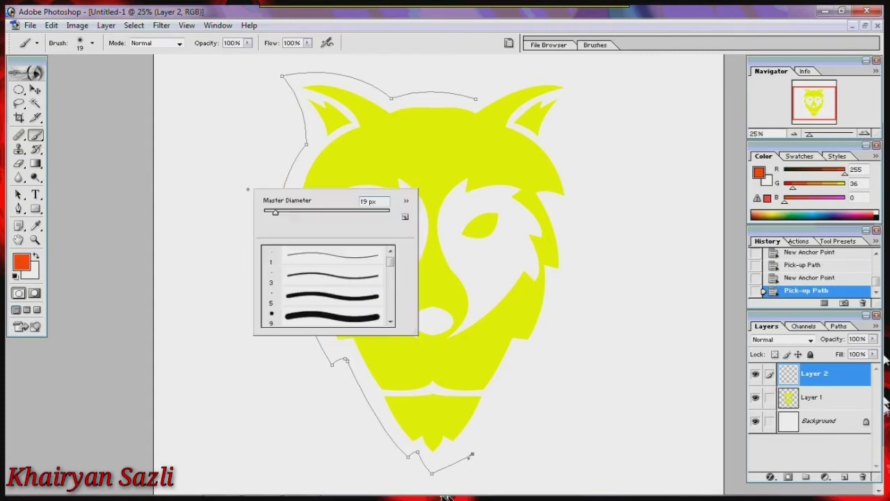
pyautogui.press('Return')
pyautogui.moveTo(253, 144); pyautogui.dragTo(242, 152)
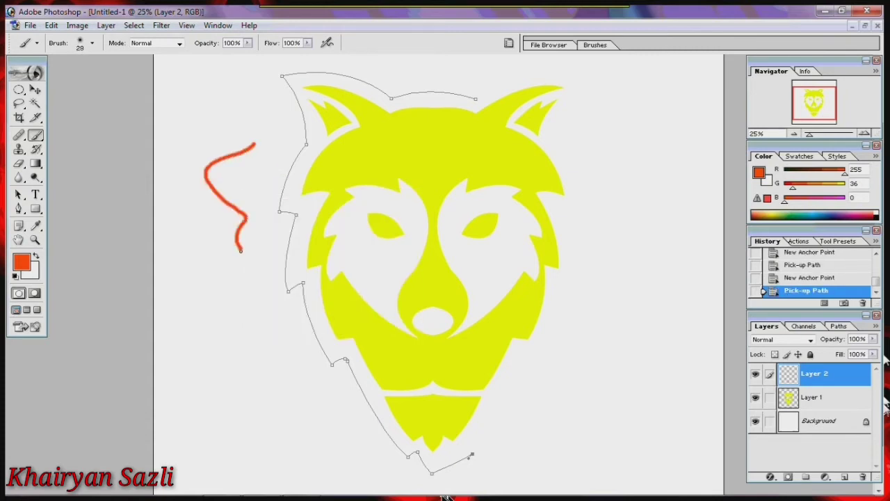
pyautogui.hotkey('ctrl', 'z')
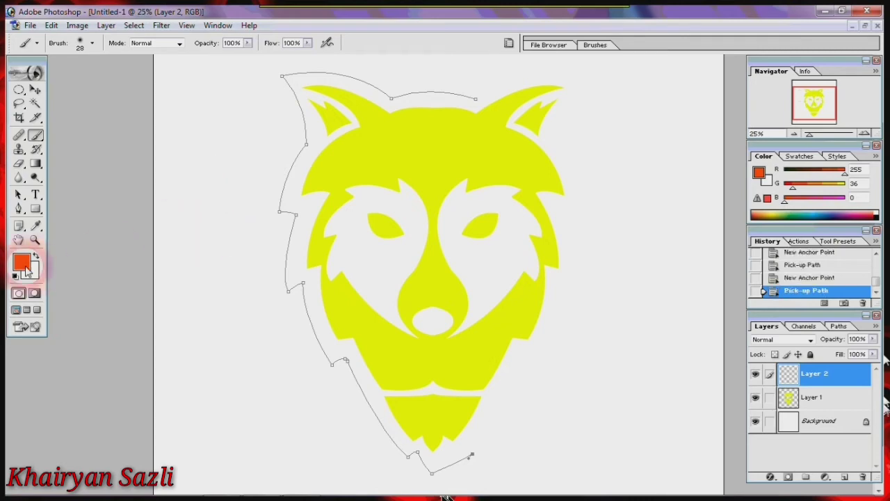
# Confirm orange-red FF2400 as the foreground colour
pyautogui.click(21, 261)
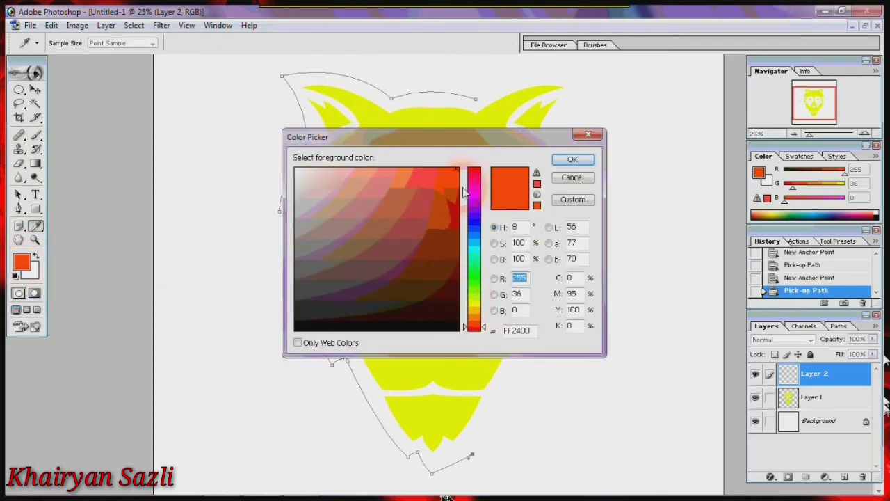
pyautogui.click(572, 159)
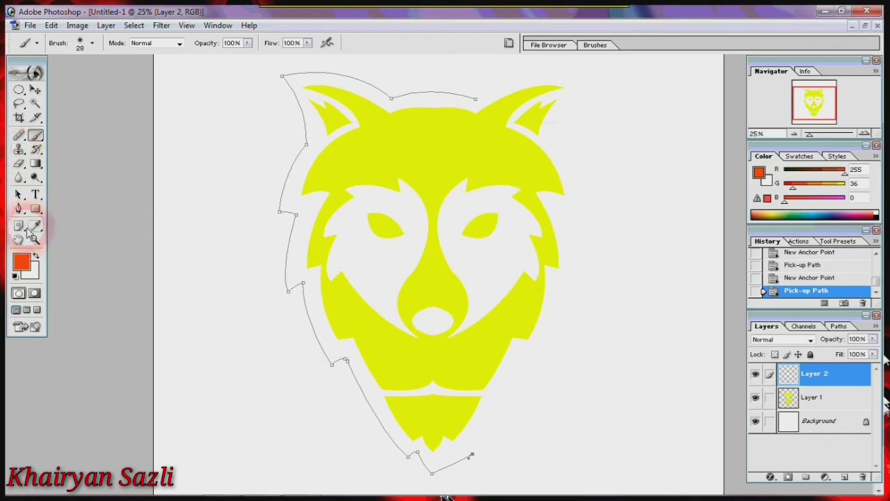
pyautogui.click(19, 209)
# Stroke the open path with the red brush on Layer 2, then delete the path
pyautogui.rightClick(287, 236)
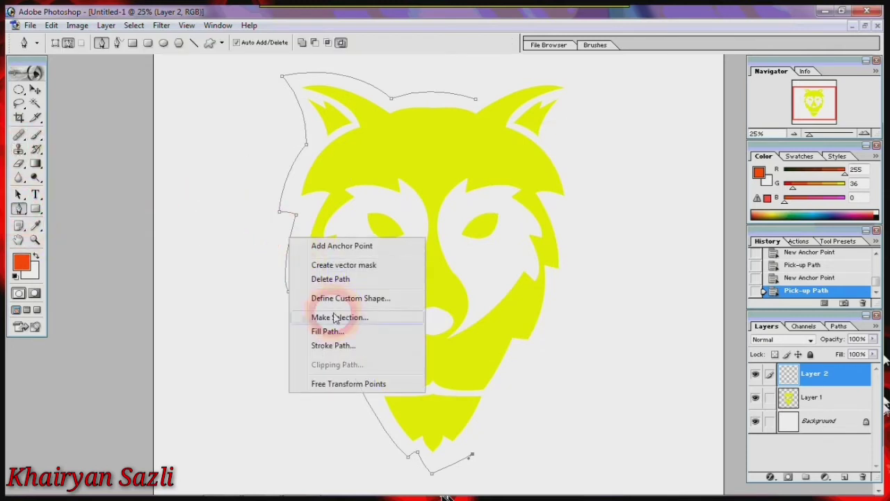
pyautogui.click(330, 345)
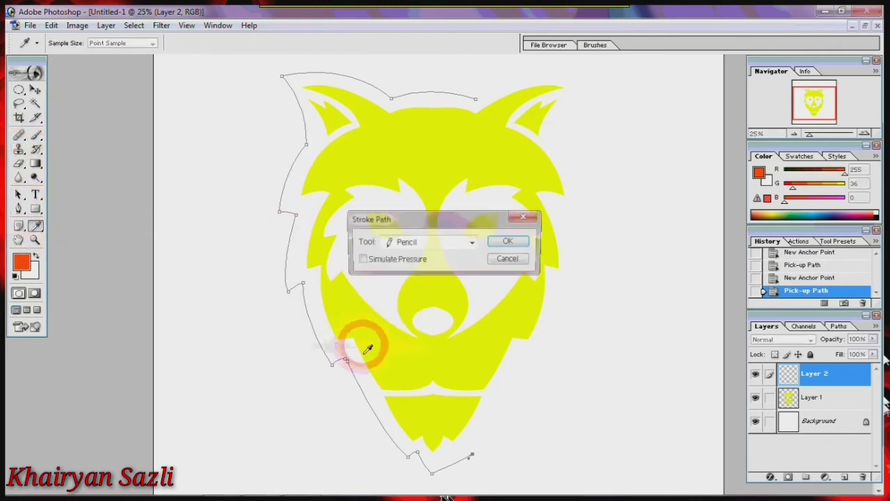
pyautogui.click(471, 243)
pyautogui.click(407, 267)
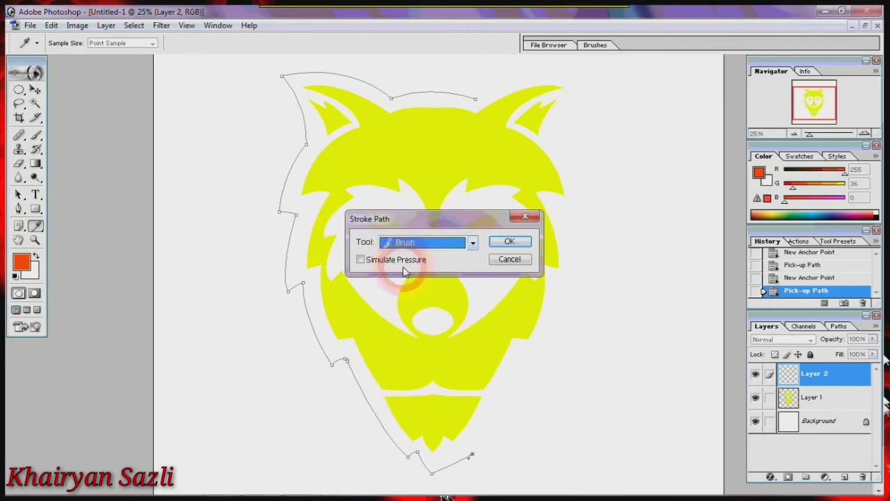
pyautogui.click(510, 243)
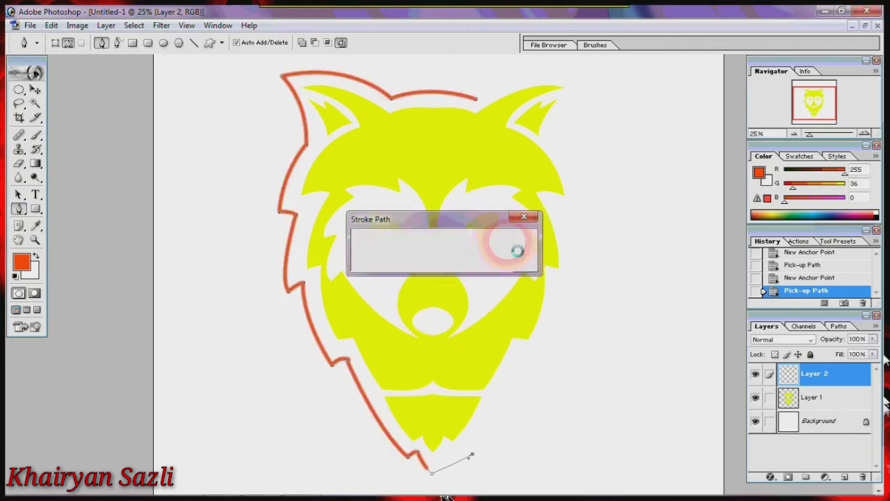
pyautogui.rightClick(301, 231)
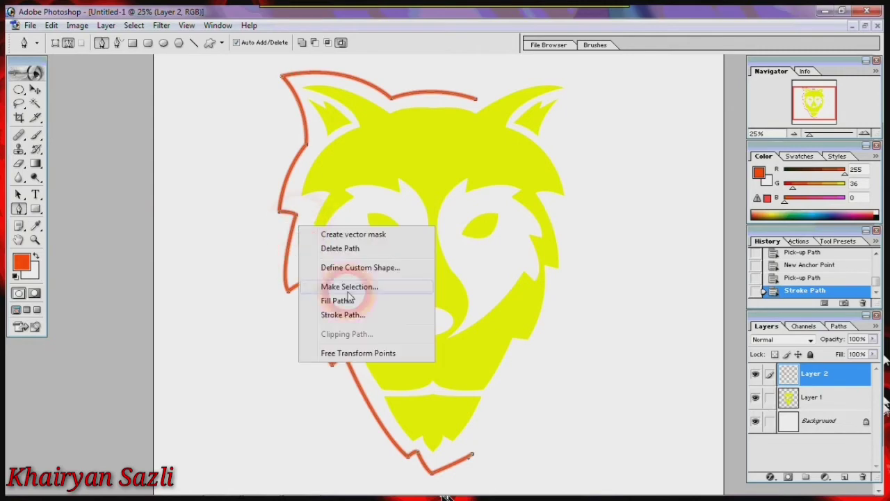
pyautogui.click(338, 252)
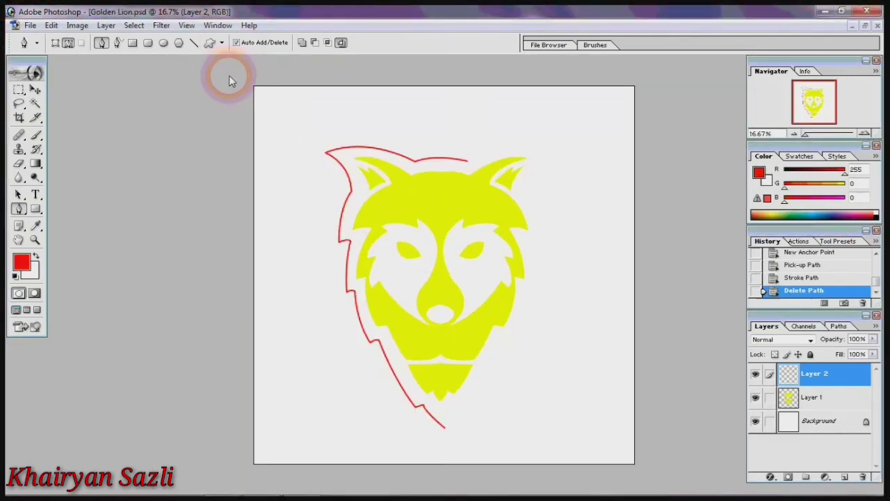
# Duplicate Layer 2 and mirror the copy horizontally onto the wolf's right side
pyautogui.click(37, 93)
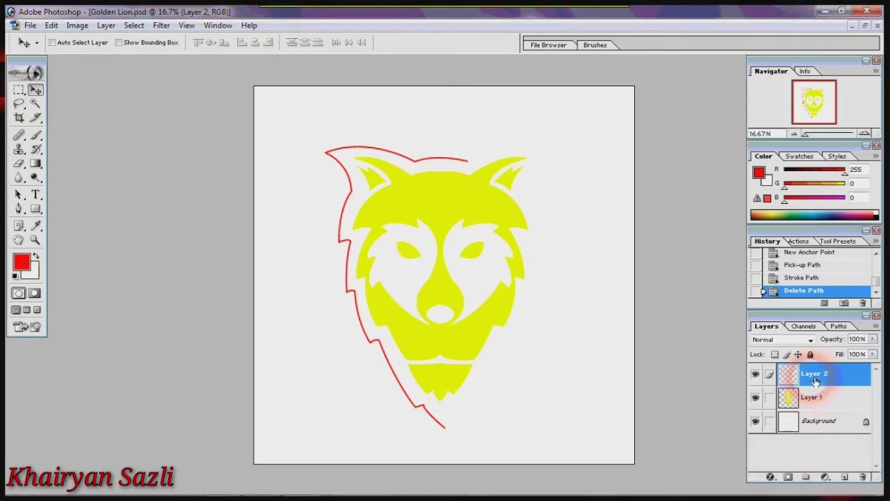
pyautogui.click(756, 373)
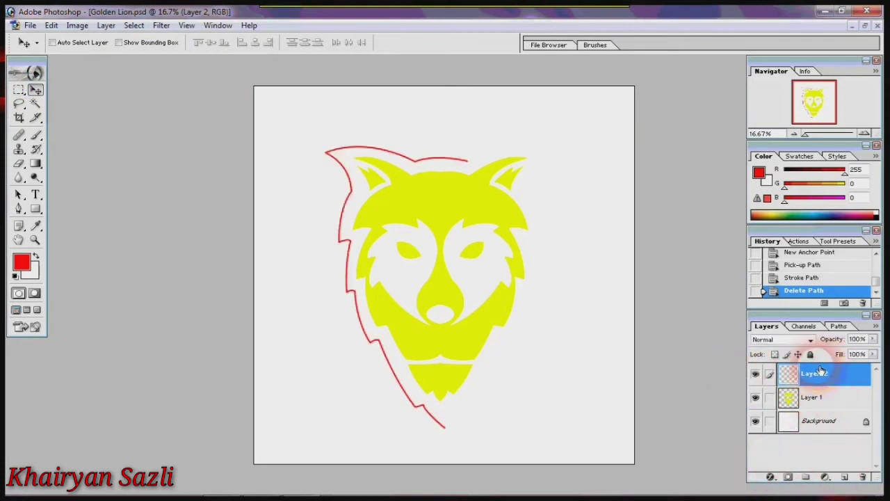
pyautogui.rightClick(821, 372)
pyautogui.click(775, 246)
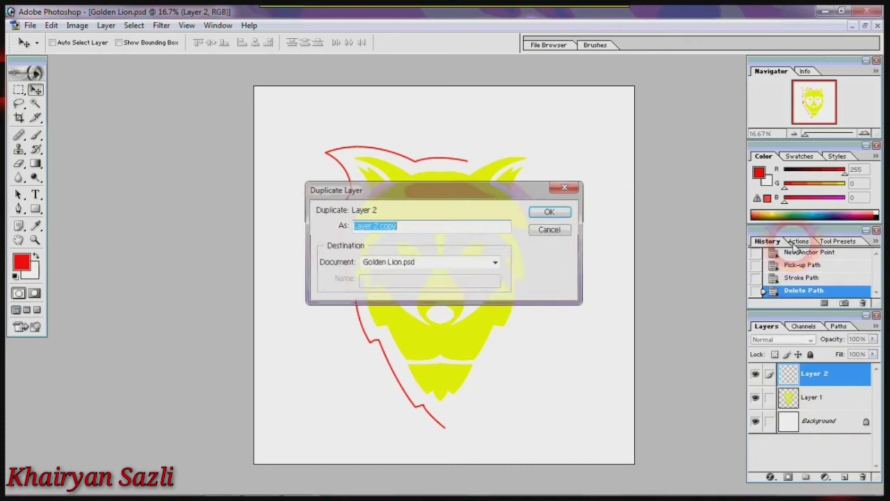
pyautogui.click(551, 212)
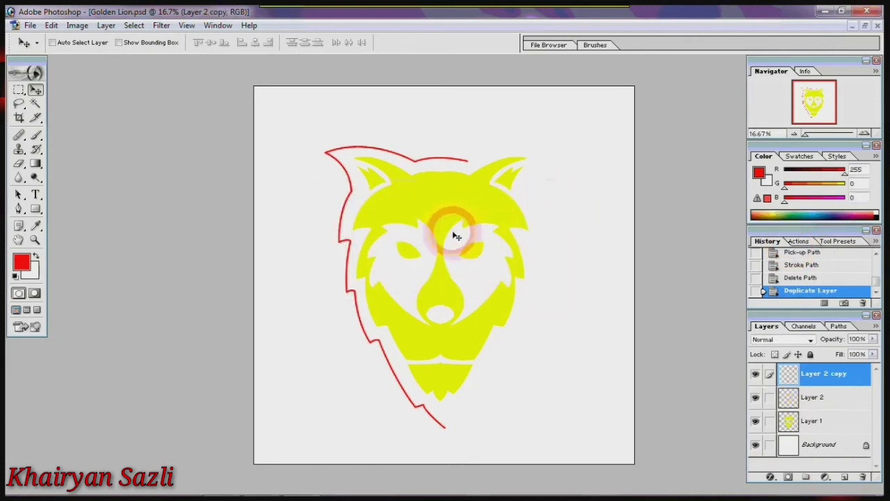
pyautogui.hotkey('ctrl', 't')
pyautogui.rightClick(429, 245)
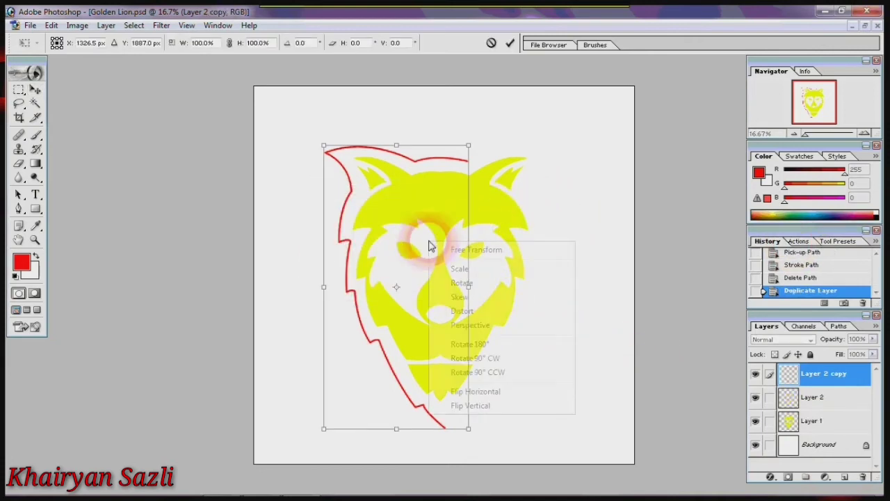
pyautogui.click(465, 392)
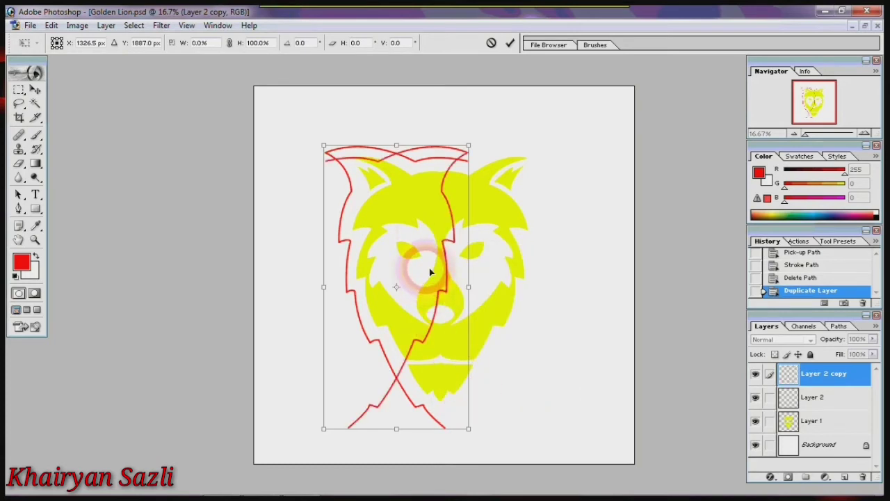
pyautogui.moveTo(430, 270)
pyautogui.mouseDown()
pyautogui.moveTo(529, 263)
pyautogui.moveTo(519, 264)
pyautogui.mouseUp()
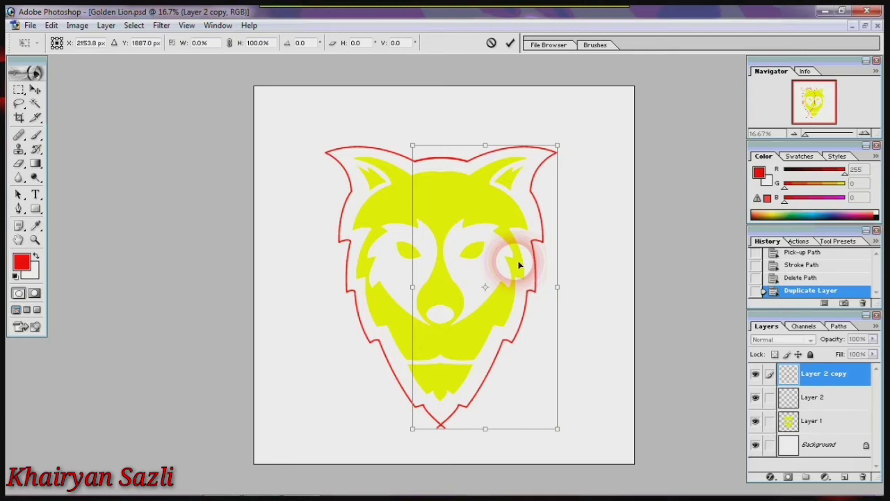
pyautogui.doubleClick(575, 238)
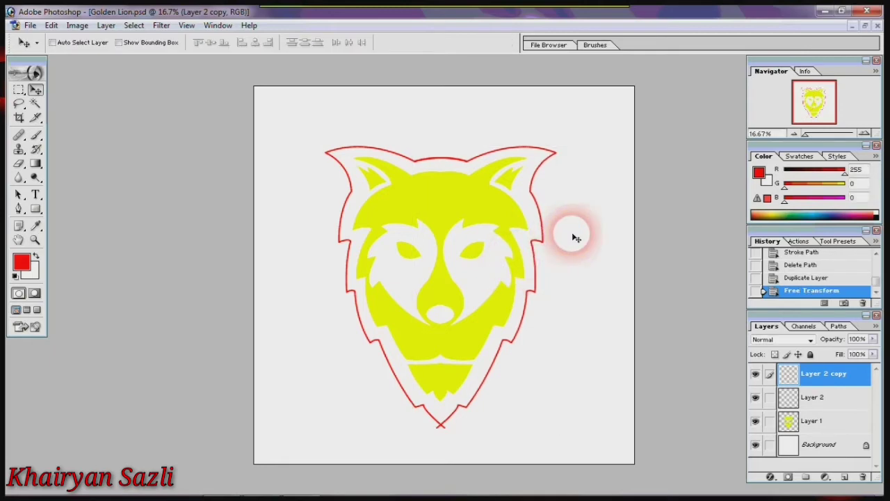
# Merge the mirrored outline copy down into Layer 2
pyautogui.hotkey('ctrl', '=')
pyautogui.hotkey('ctrl', '=')
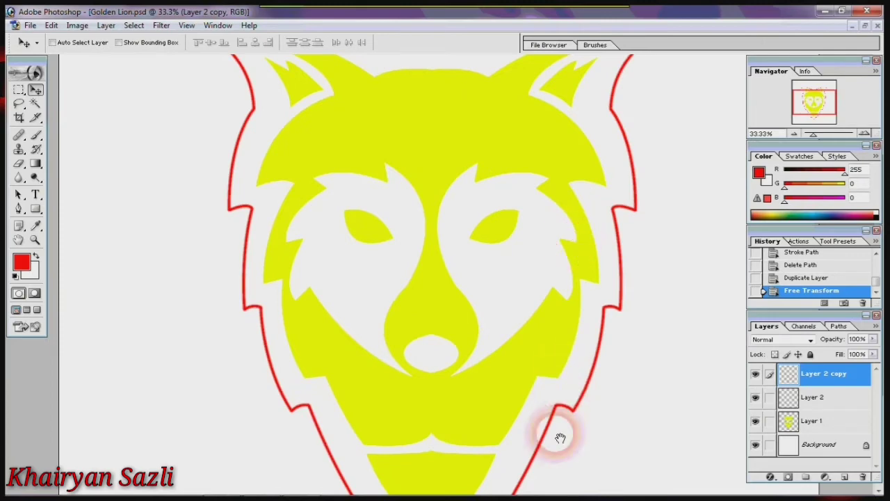
pyautogui.moveTo(561, 437); pyautogui.dragTo(561, 308)
pyautogui.moveTo(562, 268); pyautogui.dragTo(554, 389)
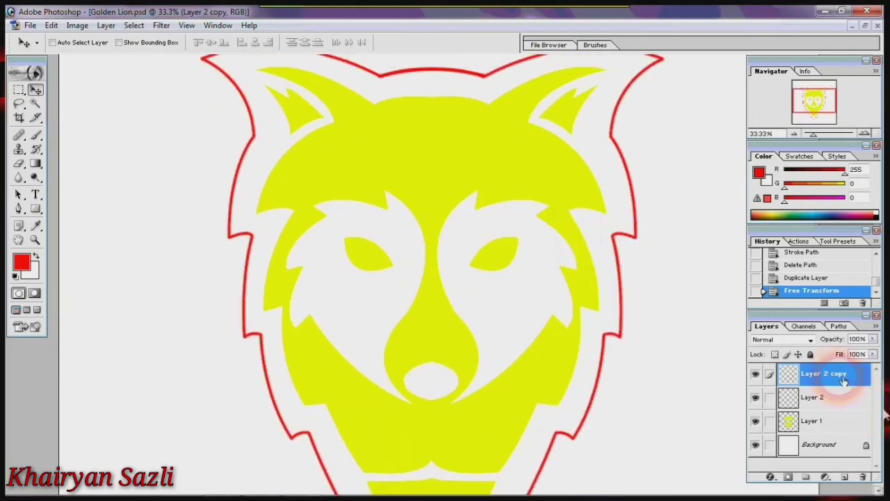
pyautogui.click(104, 26)
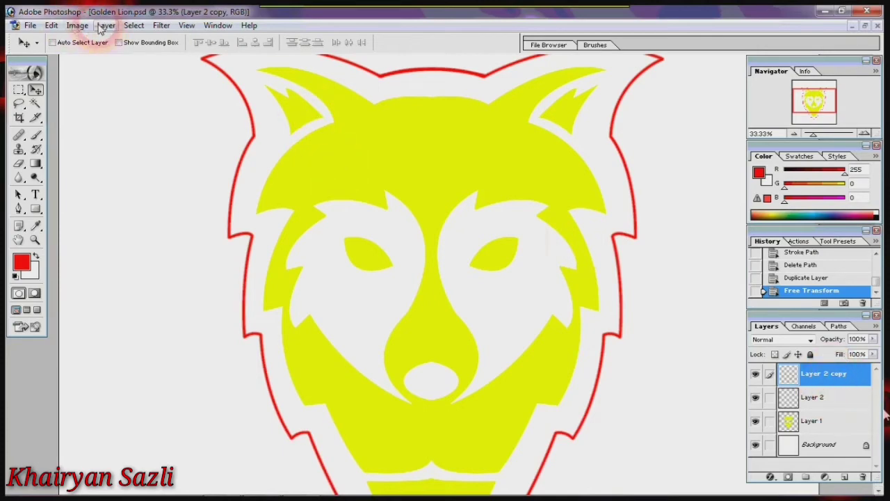
pyautogui.click(105, 26)
pyautogui.click(170, 397)
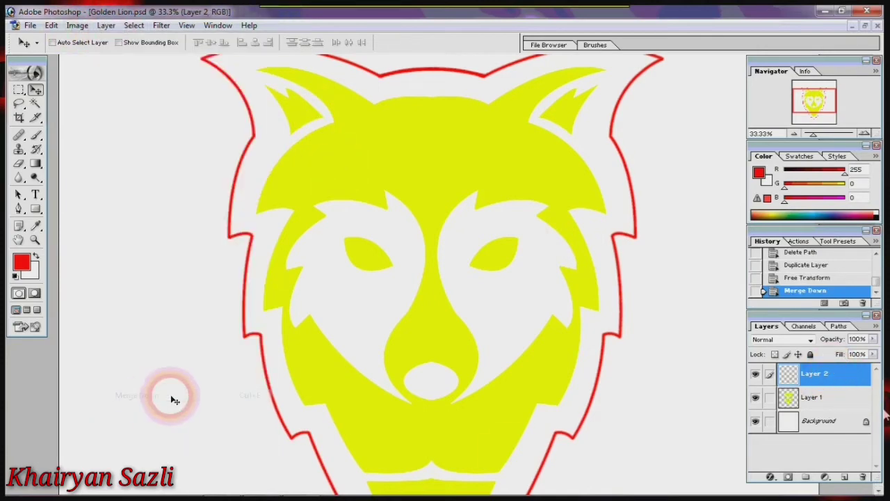
pyautogui.hotkey('ctrl', '-')
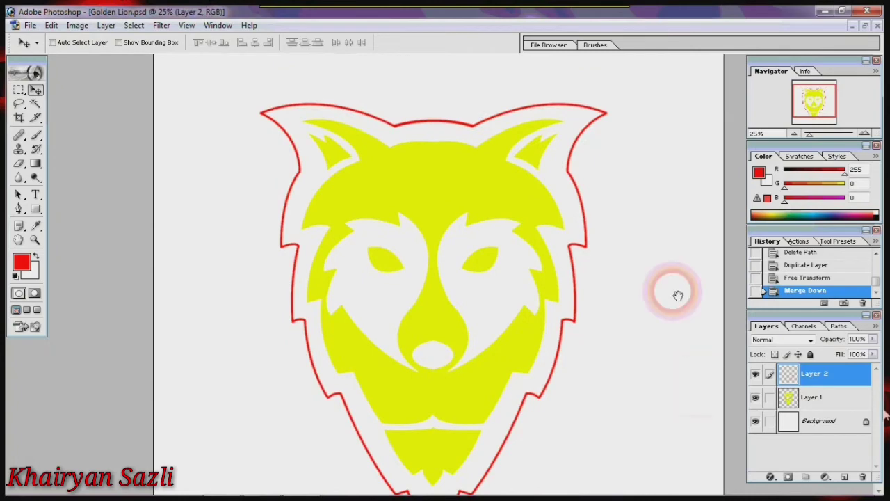
# Check the red outline by toggling its visibility and framing the lower head
pyautogui.moveTo(677, 294); pyautogui.dragTo(672, 251)
pyautogui.click(756, 374)
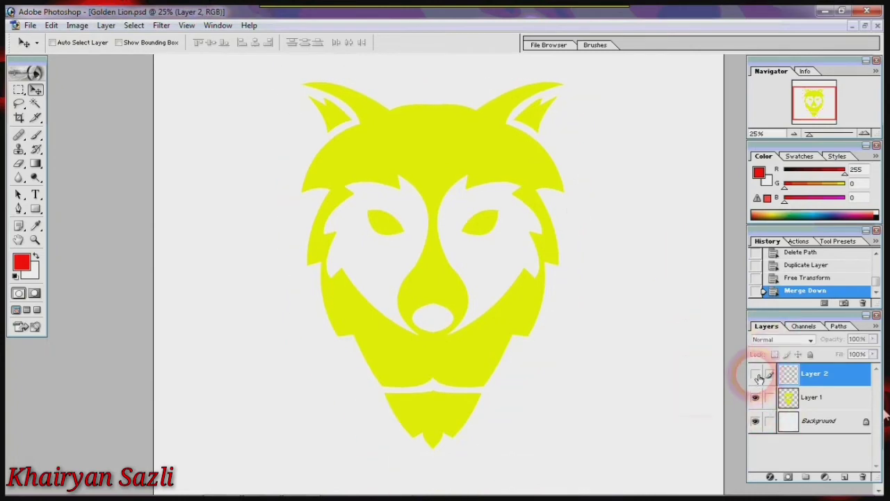
pyautogui.click(756, 374)
pyautogui.moveTo(497, 394); pyautogui.dragTo(499, 356)
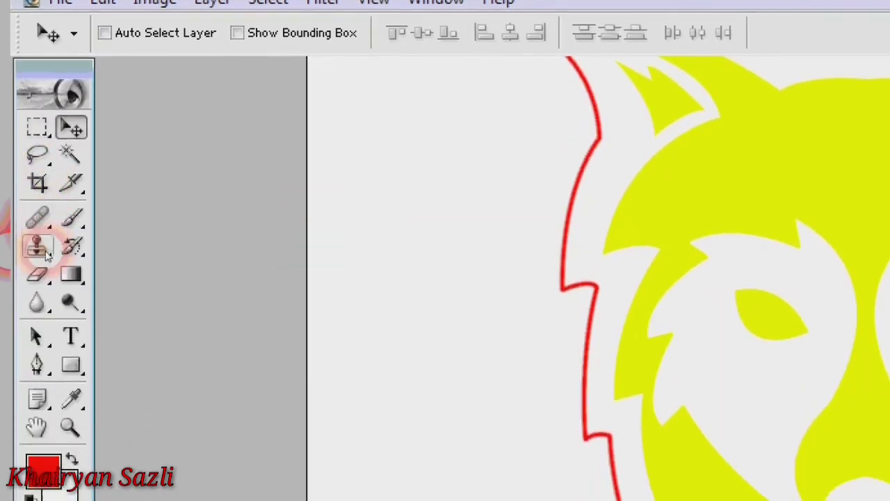
# Erase the crossed stroke ends at the outline's bottom tip with a 50 px eraser
pyautogui.click(36, 327)
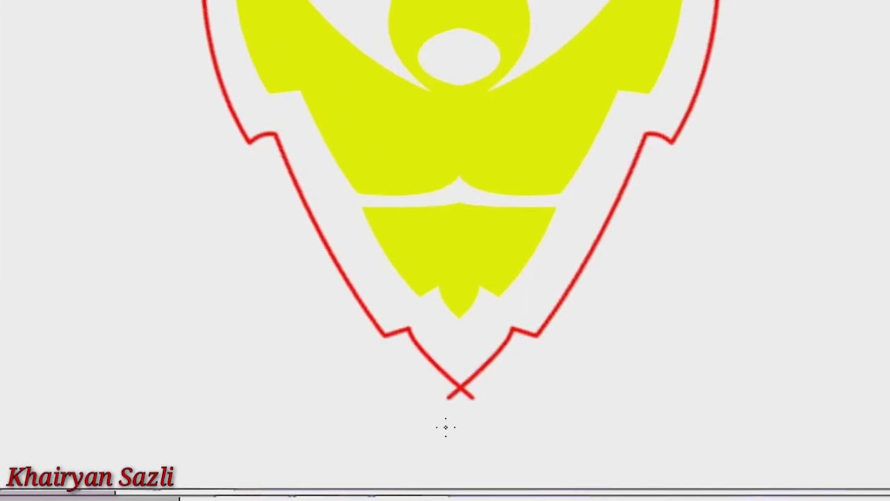
pyautogui.rightClick(446, 427)
pyautogui.moveTo(551, 234); pyautogui.dragTo(598, 234)
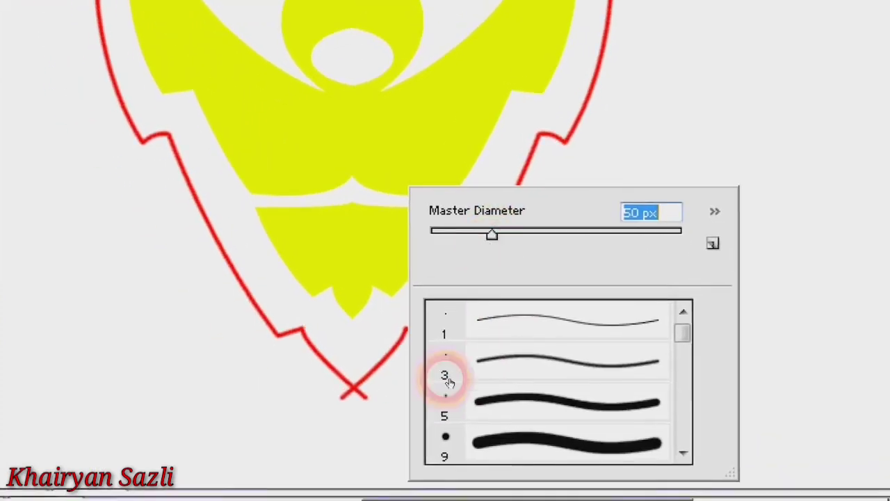
pyautogui.press('Return')
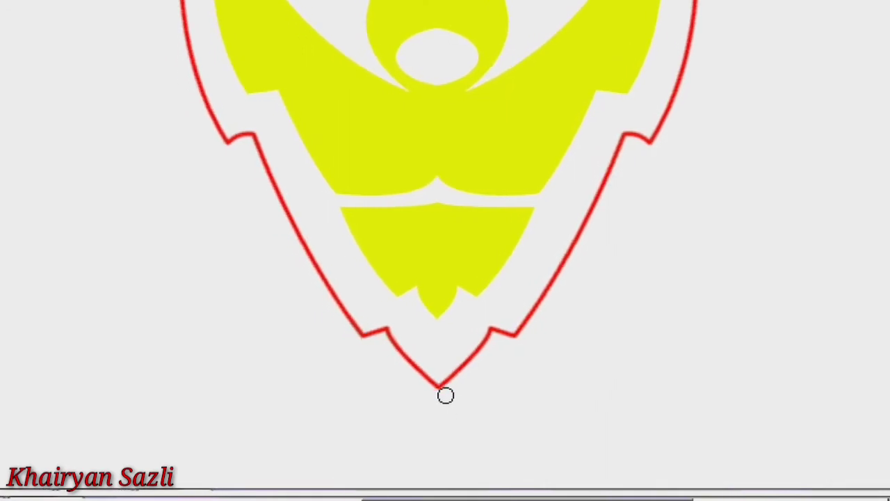
pyautogui.click(445, 395)
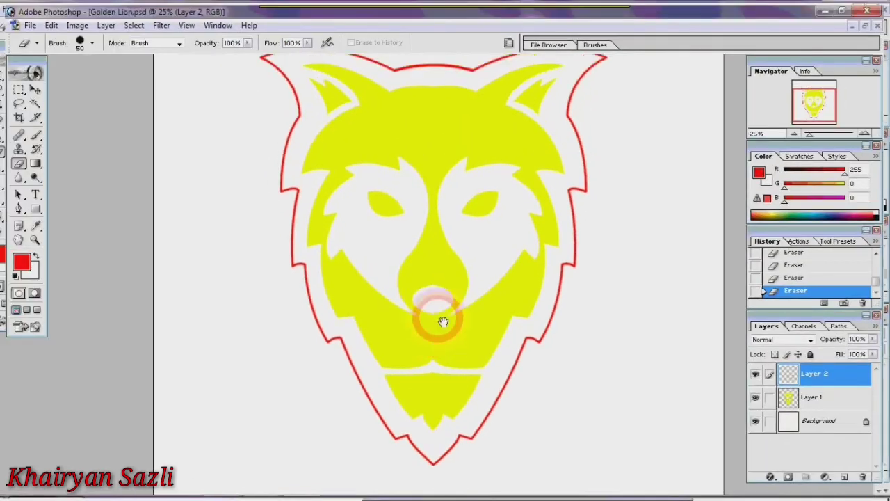
pyautogui.moveTo(441, 318); pyautogui.dragTo(441, 360)
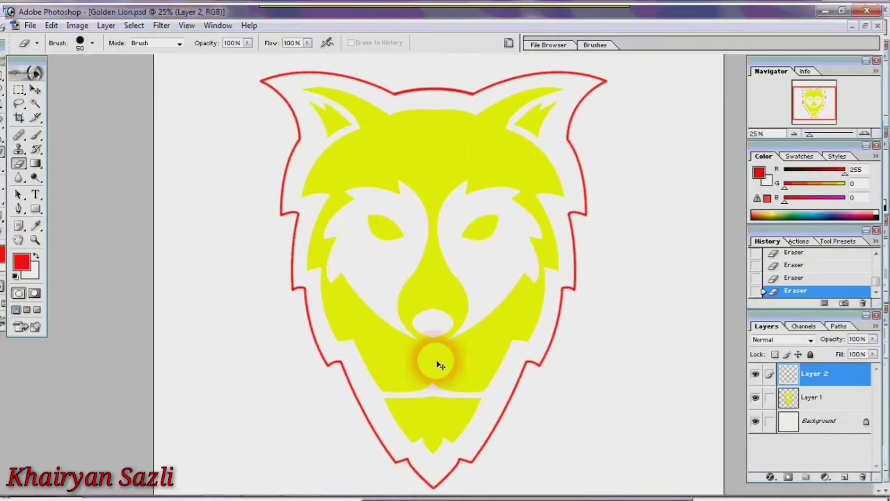
pyautogui.hotkey('ctrl', '-')
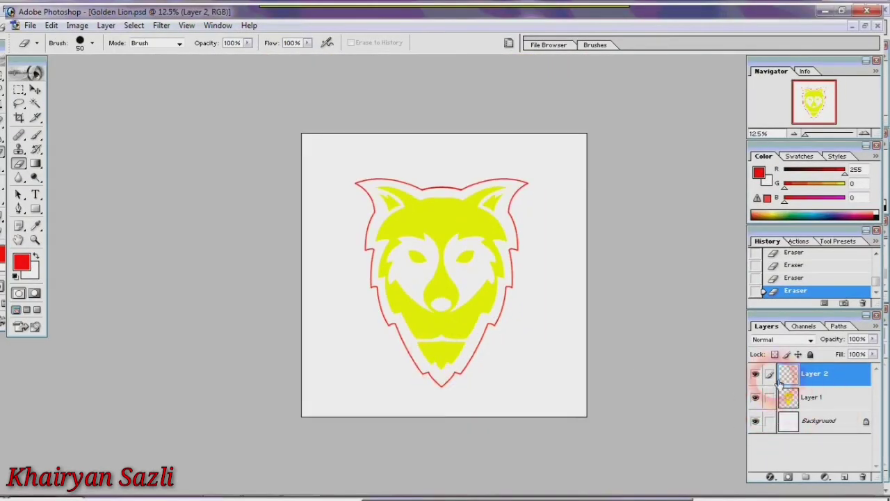
# Add a new layer and start a 90 pt text line on the wolf's lower head
pyautogui.click(762, 370)
pyautogui.click(762, 373)
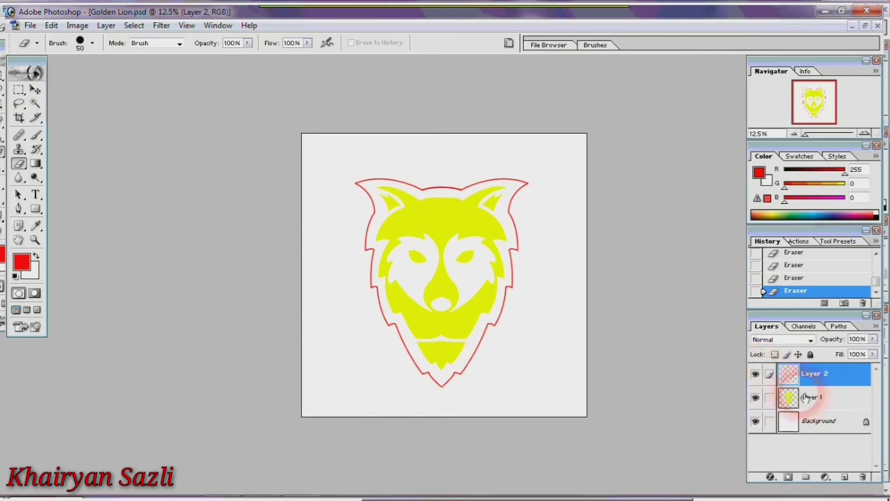
pyautogui.click(846, 477)
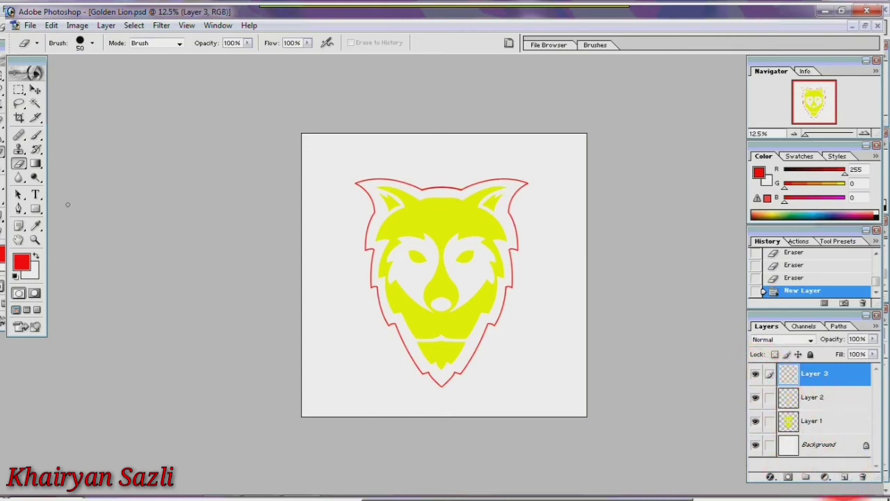
pyautogui.moveTo(33, 194); pyautogui.dragTo(74, 197)
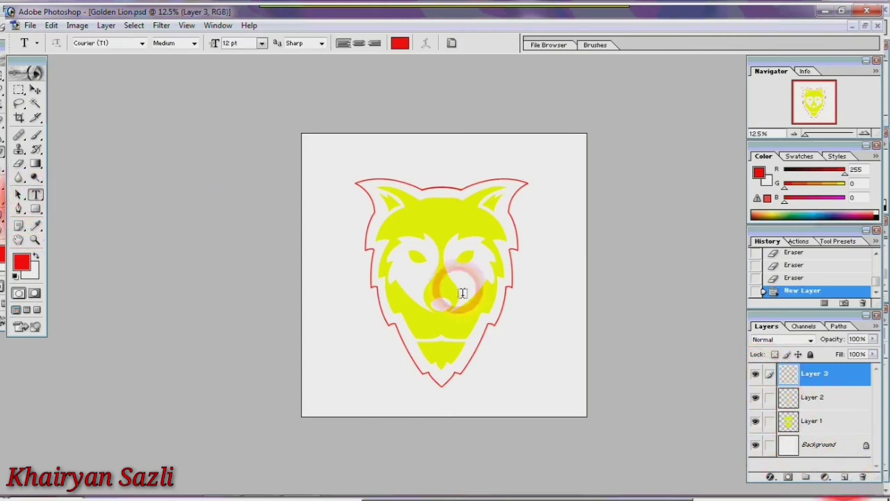
pyautogui.click(419, 339)
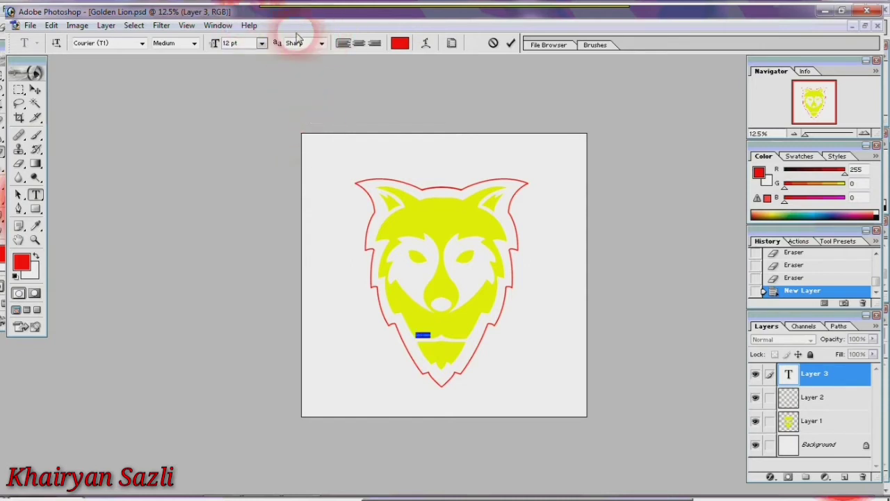
pyautogui.click(262, 43)
pyautogui.click(253, 258)
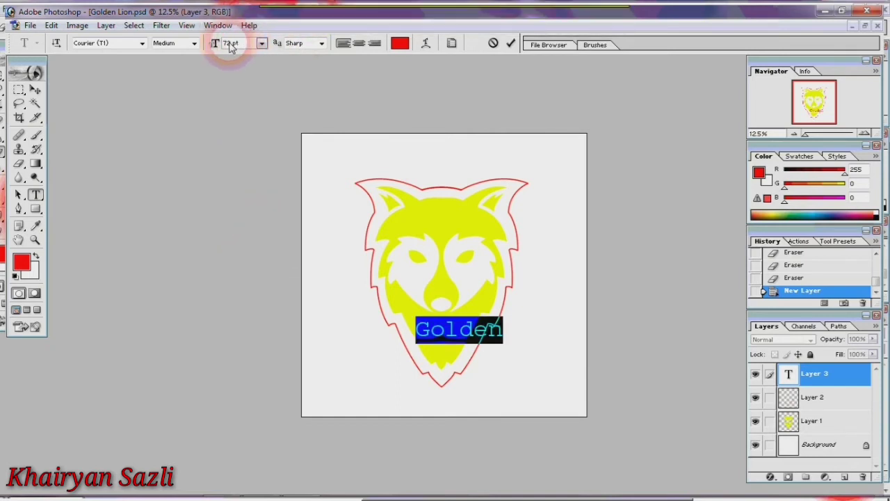
pyautogui.click(237, 47)
pyautogui.write('90')
pyautogui.press('Return')
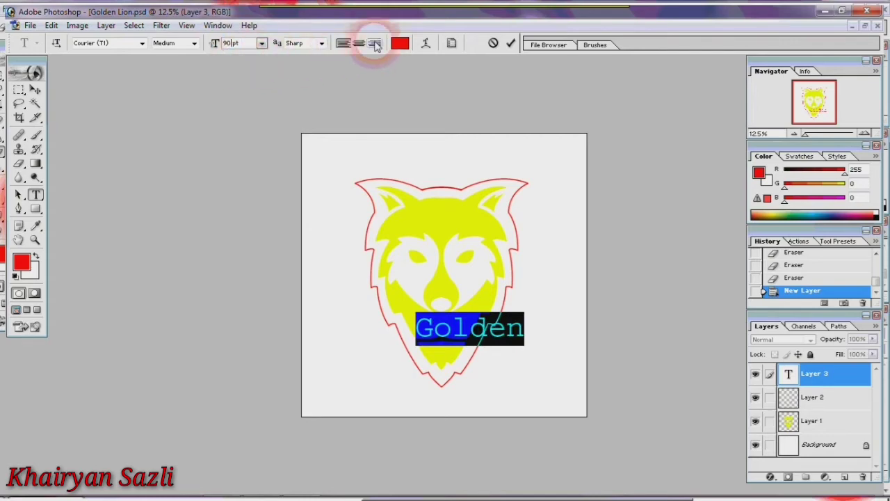
# Make GOLDEN grey Algerian type and move it onto the wolf
pyautogui.click(400, 43)
pyautogui.click(217, 199)
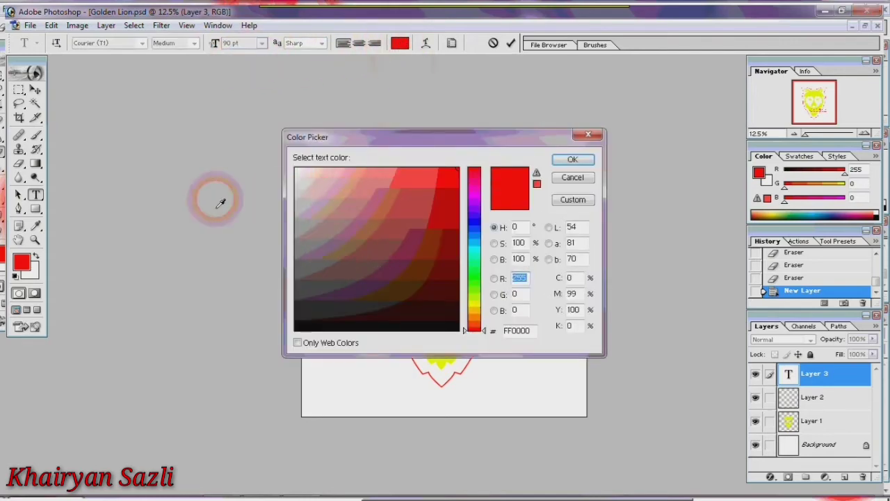
pyautogui.click(565, 167)
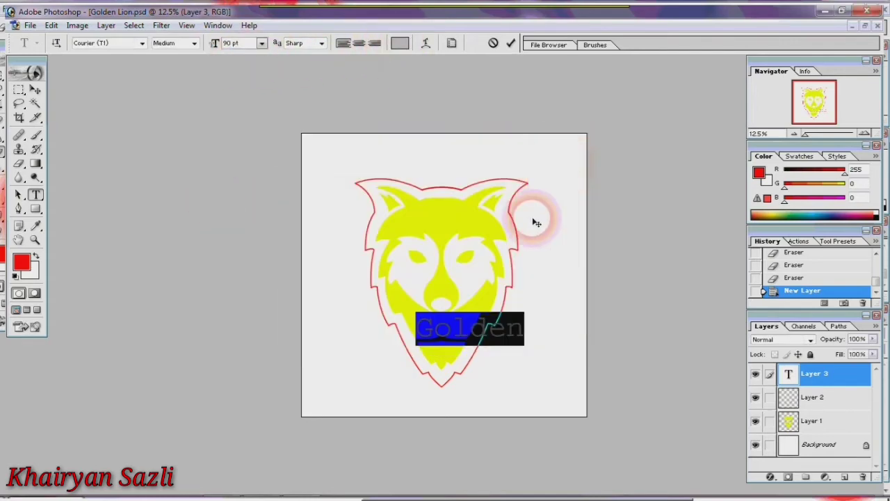
pyautogui.click(144, 46)
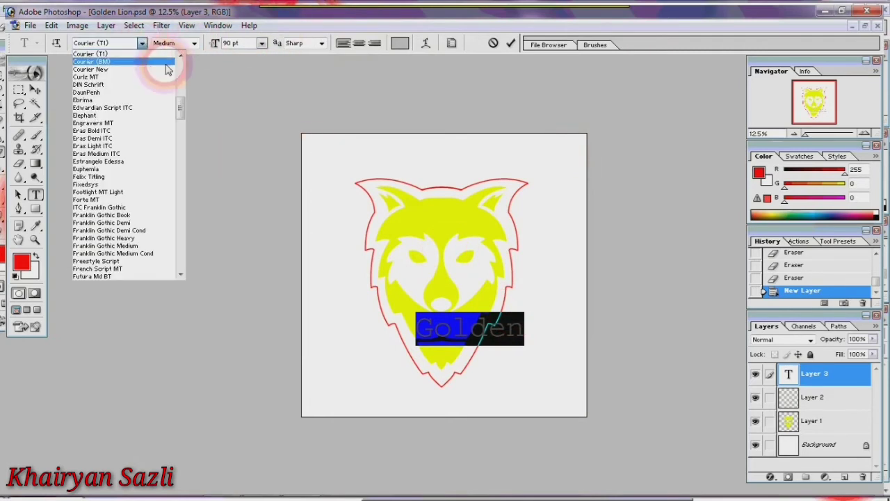
pyautogui.moveTo(179, 110); pyautogui.dragTo(179, 68)
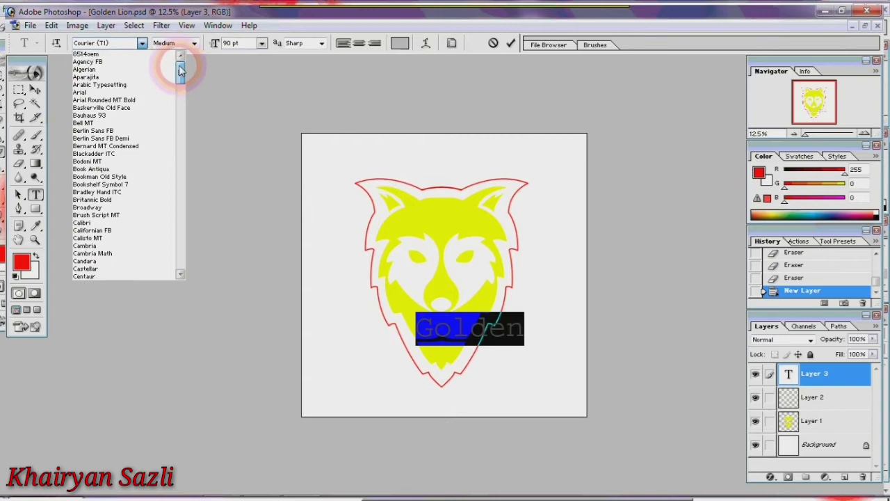
pyautogui.click(113, 70)
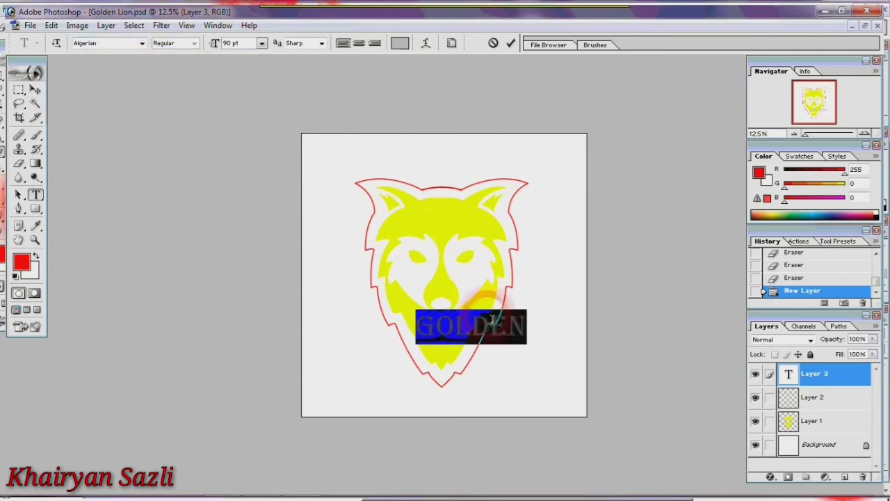
pyautogui.click(36, 91)
pyautogui.moveTo(503, 332); pyautogui.dragTo(477, 323)
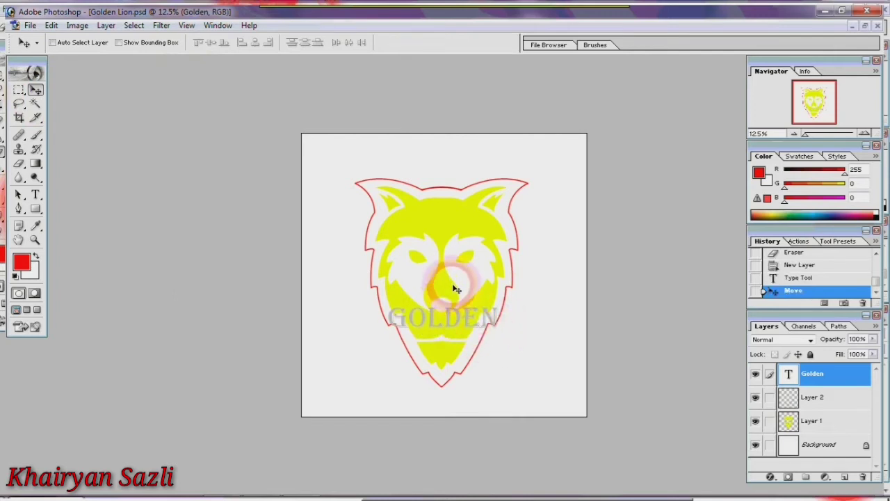
# Vertically centre the GOLDEN, red outline and yellow wolf head layers on the canvas
pyautogui.hotkey('ctrl', 'a')
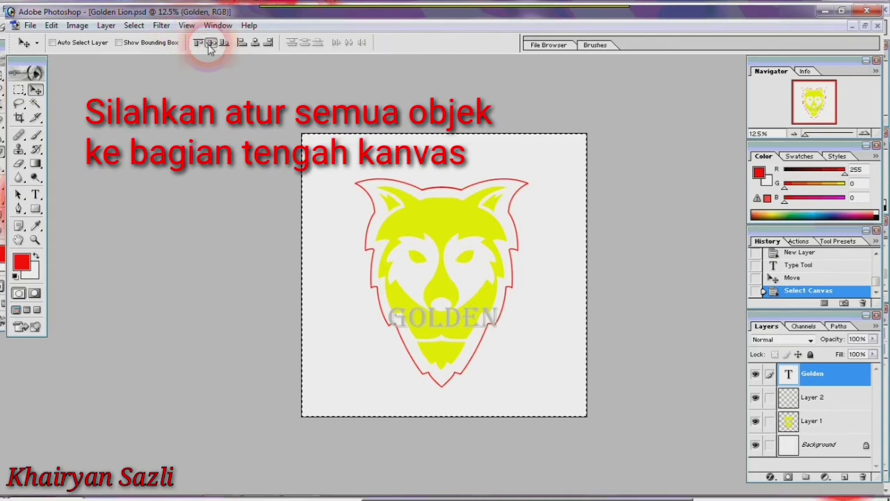
pyautogui.click(210, 43)
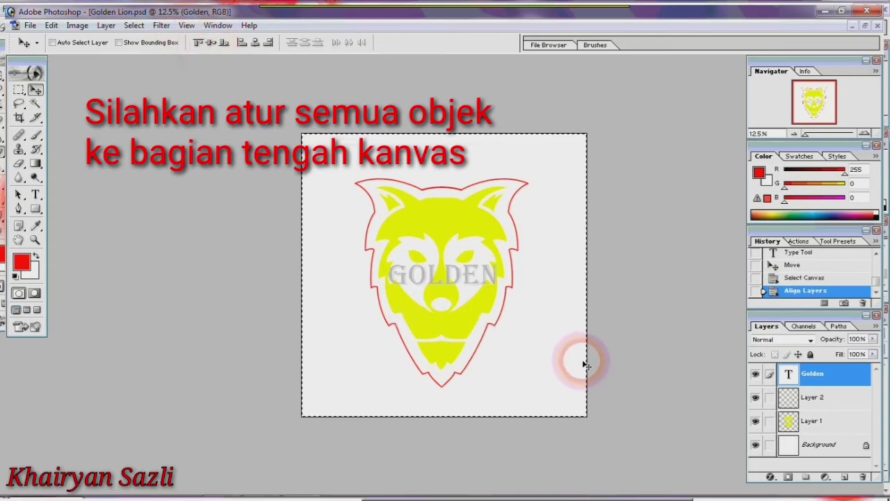
pyautogui.hotkey('ctrl', 'd')
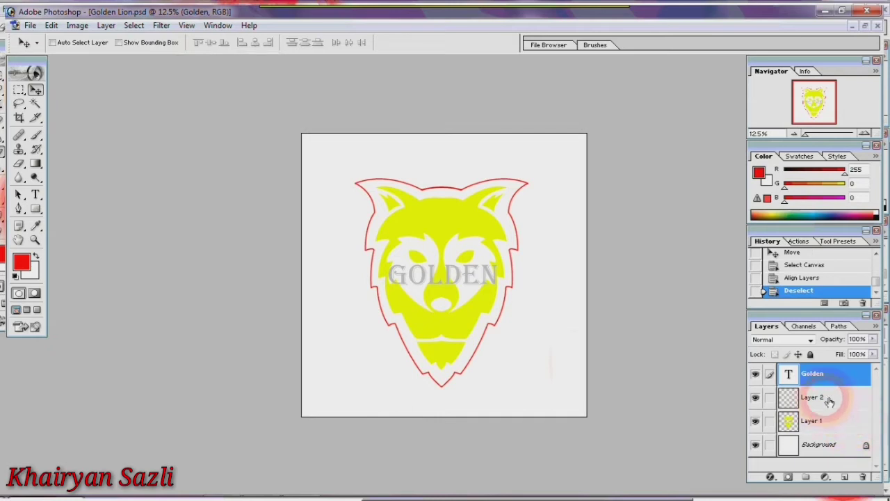
pyautogui.click(838, 397)
pyautogui.hotkey('ctrl', 'a')
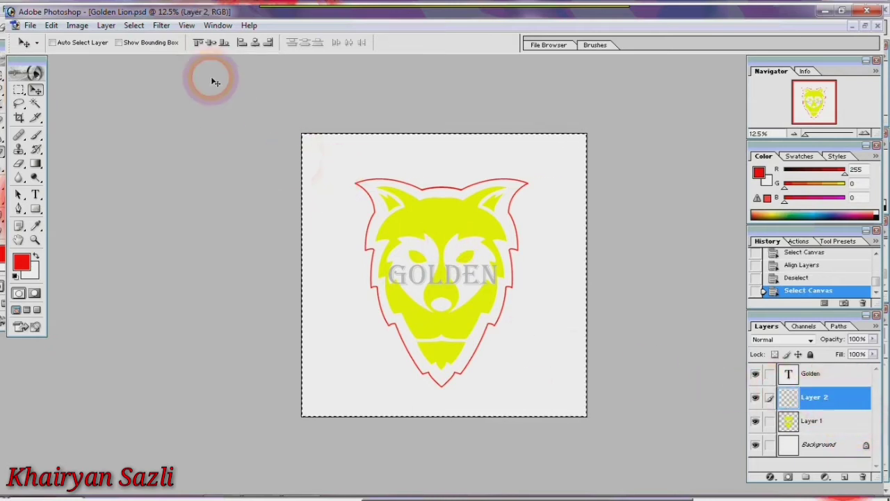
pyautogui.click(210, 42)
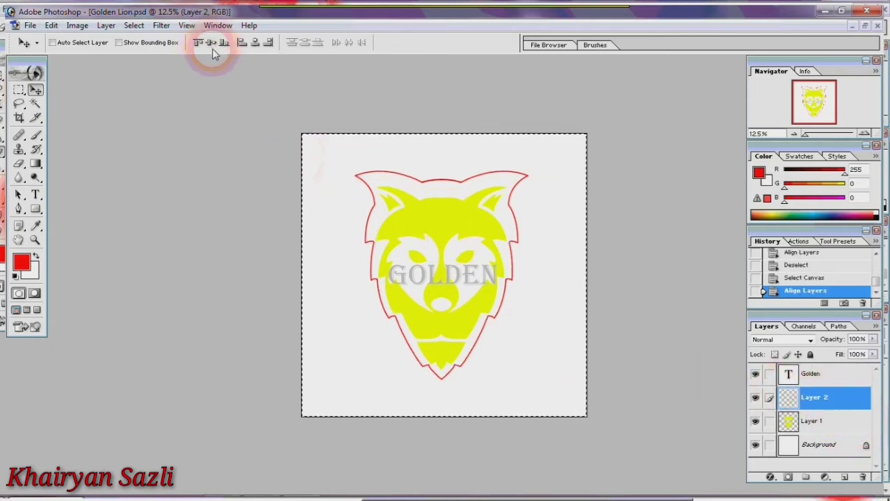
pyautogui.hotkey('ctrl', 'd')
pyautogui.click(841, 428)
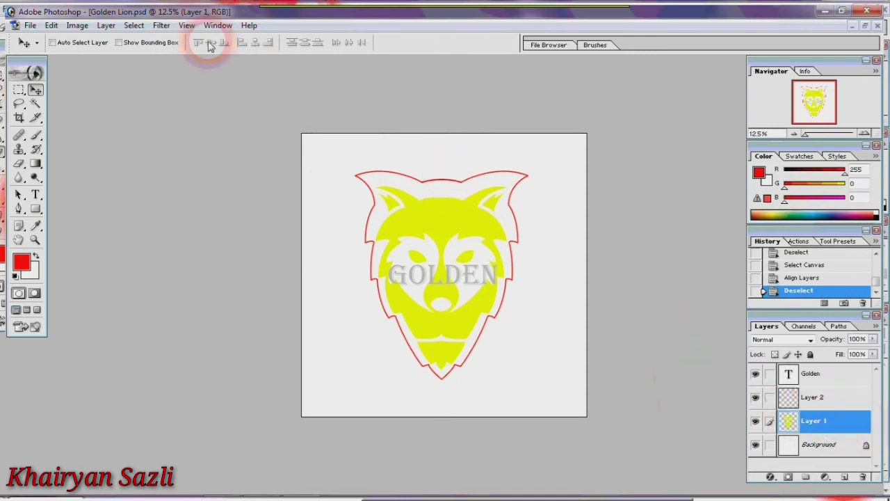
pyautogui.hotkey('ctrl', 'a')
pyautogui.click(210, 42)
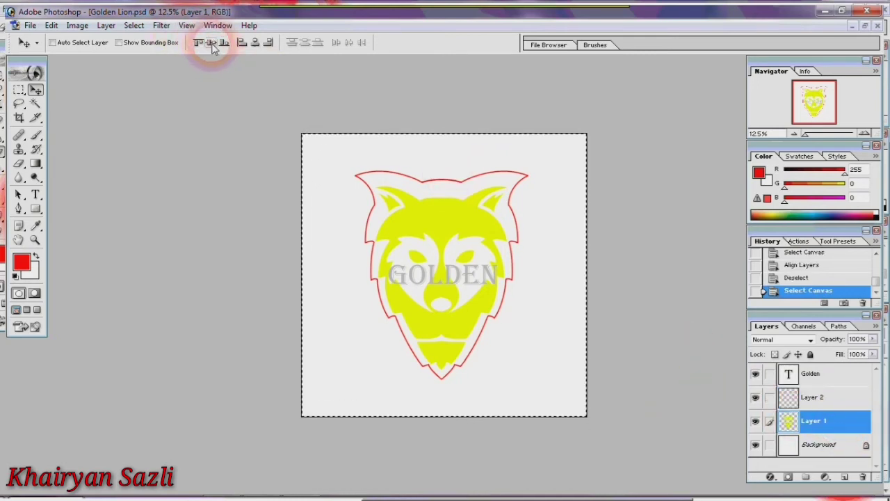
pyautogui.hotkey('ctrl', 'd')
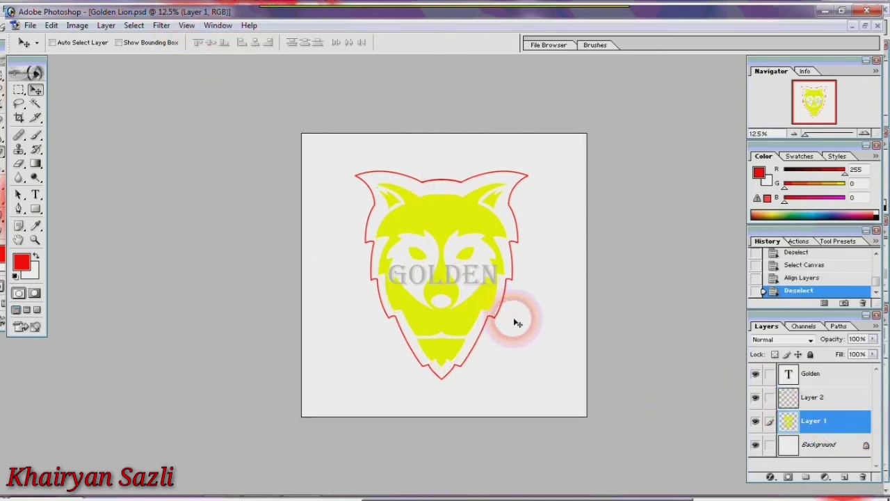
# Move GOLDEN down so it sits across the wolf's lower jaw
pyautogui.click(832, 379)
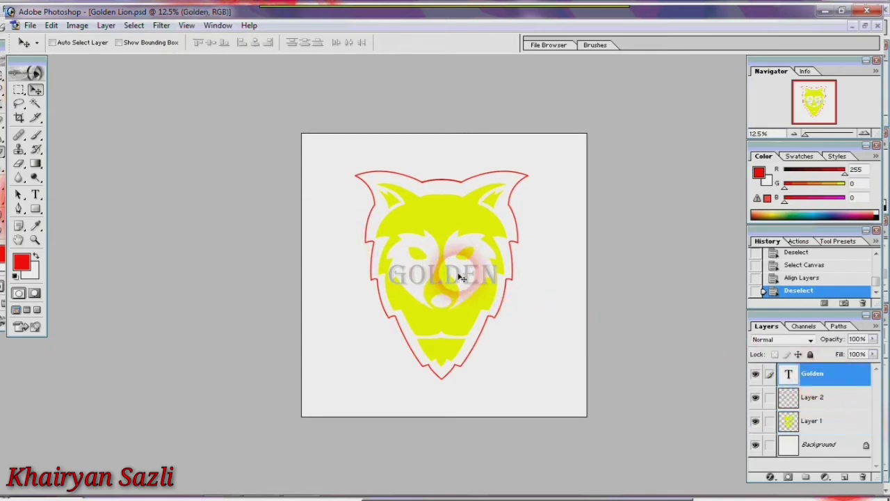
pyautogui.moveTo(461, 277); pyautogui.dragTo(460, 321)
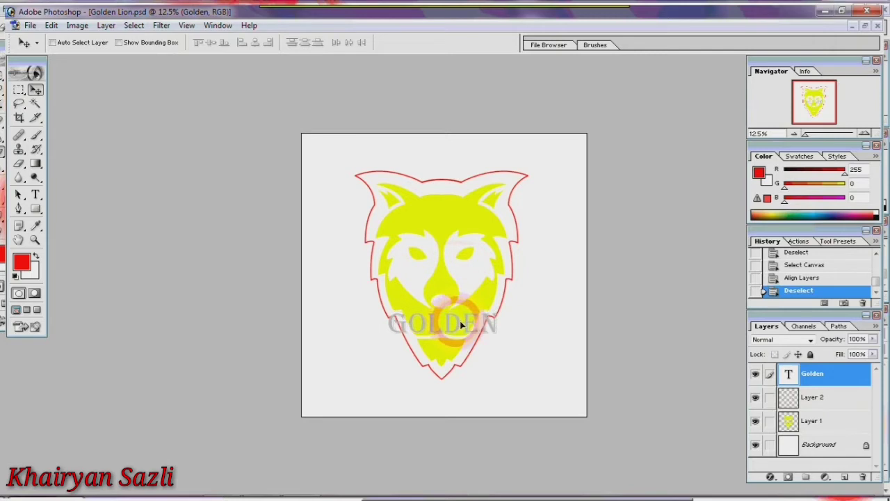
pyautogui.moveTo(460, 320); pyautogui.dragTo(460, 327)
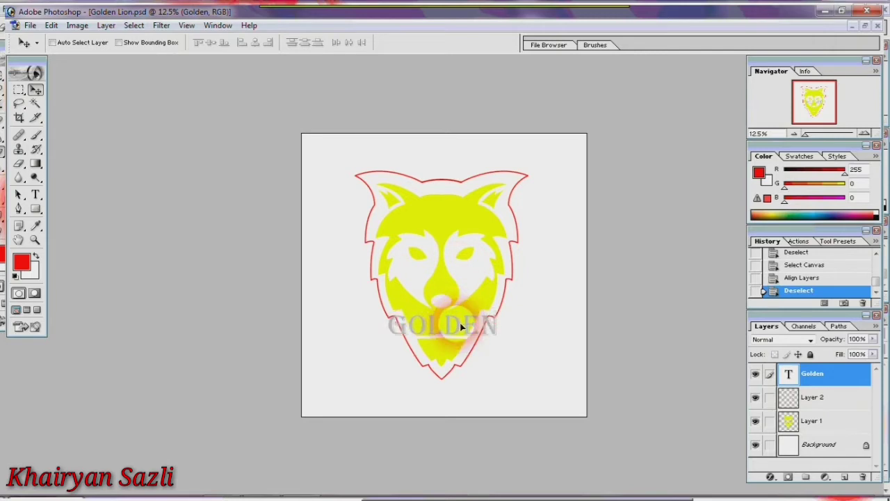
pyautogui.moveTo(460, 327); pyautogui.dragTo(457, 329)
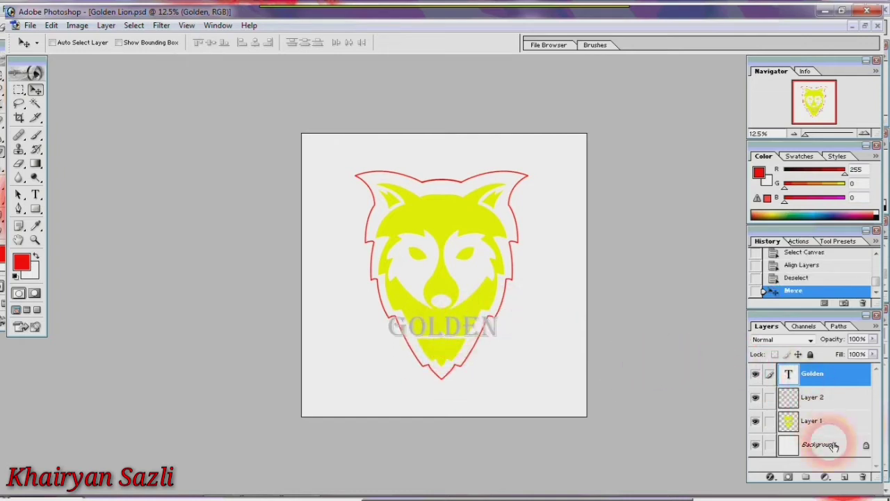
# Duplicate the Golden text layer, hide the original, and rasterize the copy
pyautogui.rightClick(840, 373)
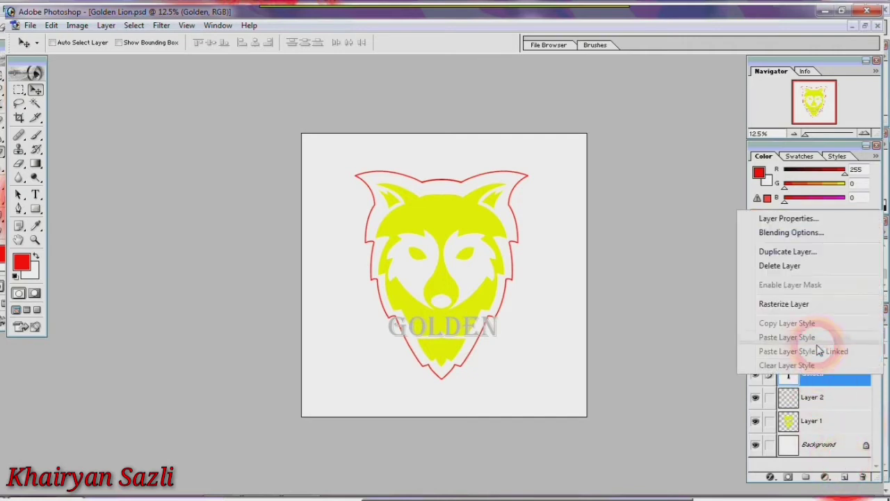
pyautogui.click(780, 253)
pyautogui.click(543, 212)
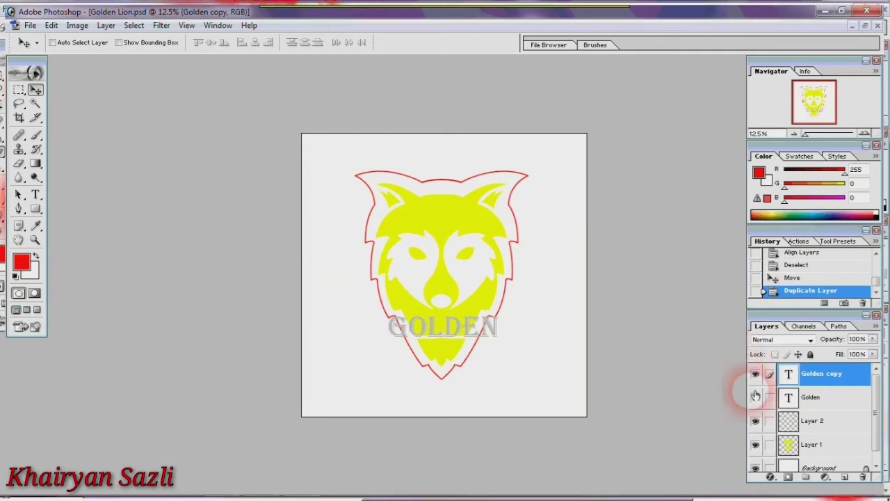
pyautogui.click(757, 398)
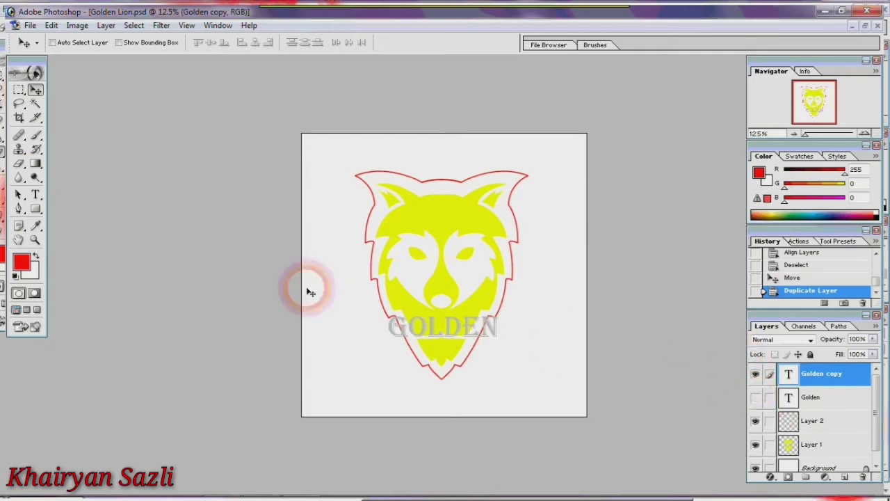
pyautogui.click(36, 135)
pyautogui.click(235, 187)
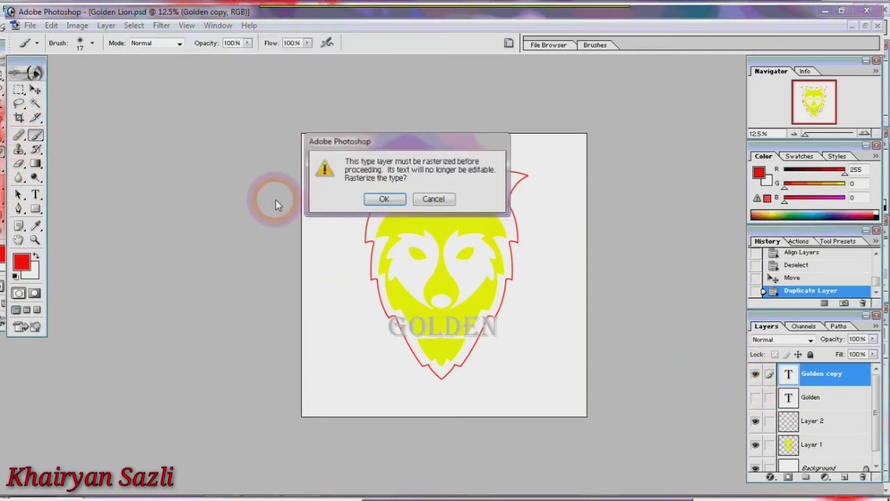
pyautogui.click(384, 199)
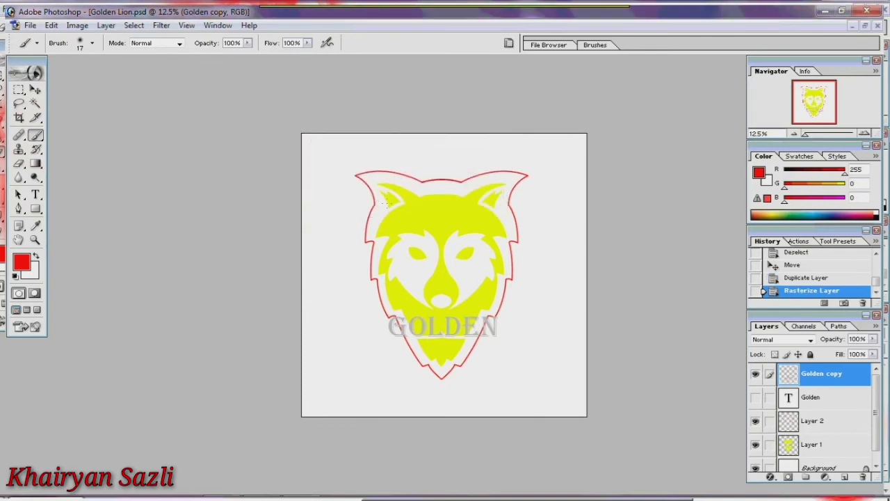
# Slant the rasterized GOLDEN copy with a perspective transform narrowing its top edge
pyautogui.click(756, 375)
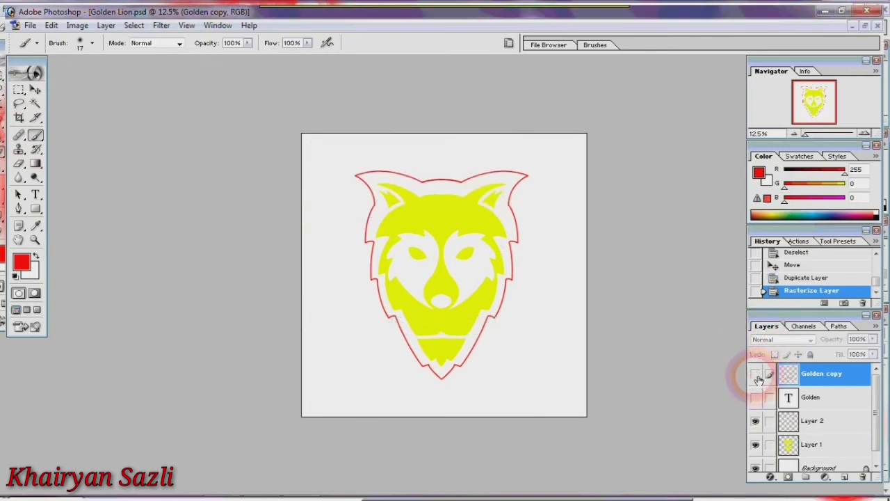
pyautogui.click(829, 384)
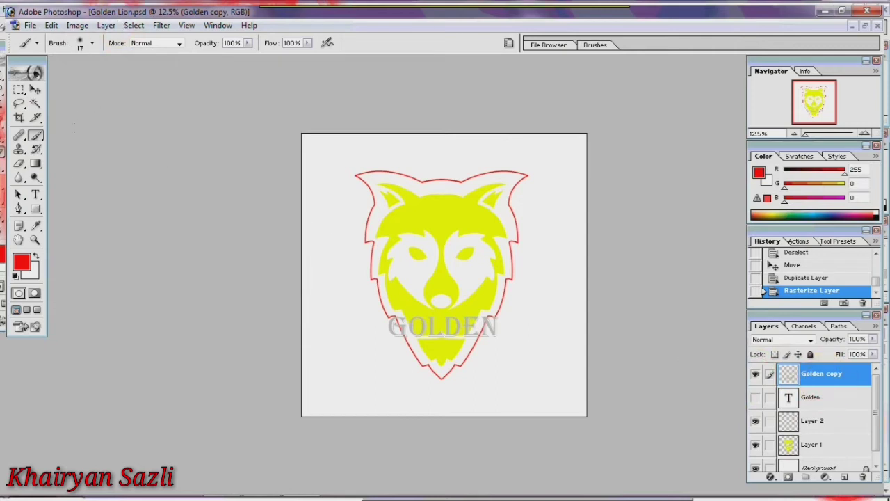
pyautogui.click(36, 90)
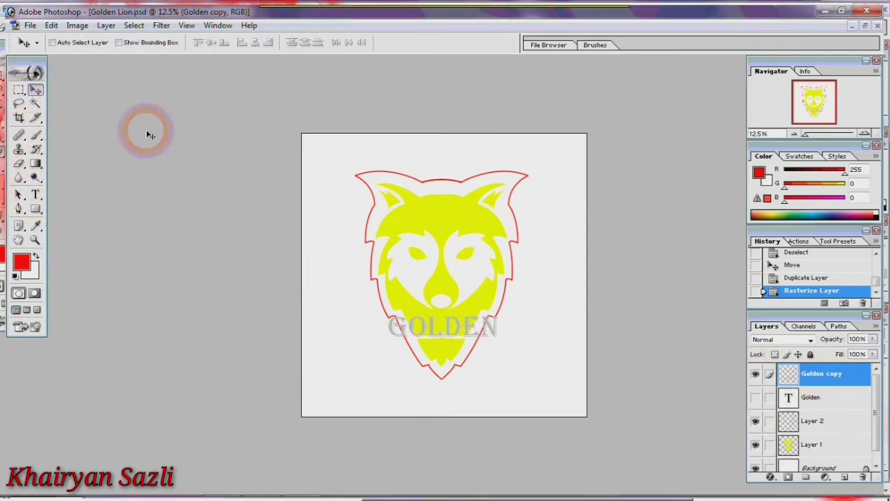
pyautogui.hotkey('ctrl', 't')
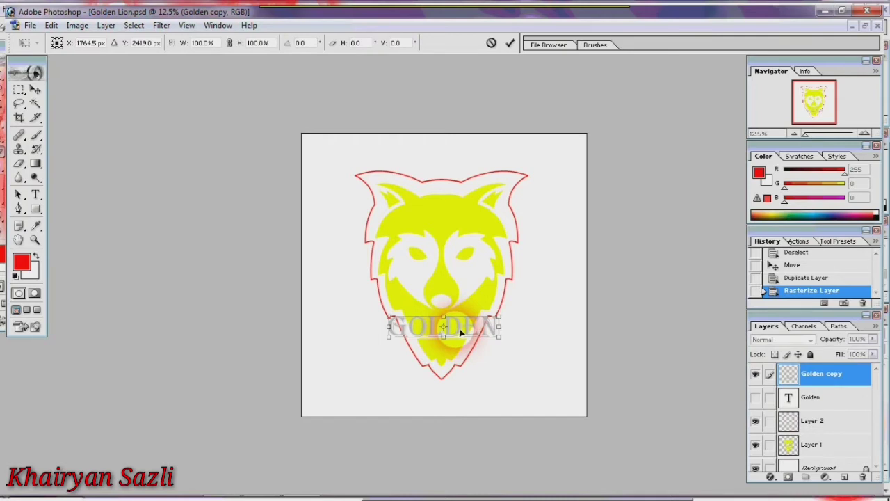
pyautogui.rightClick(472, 331)
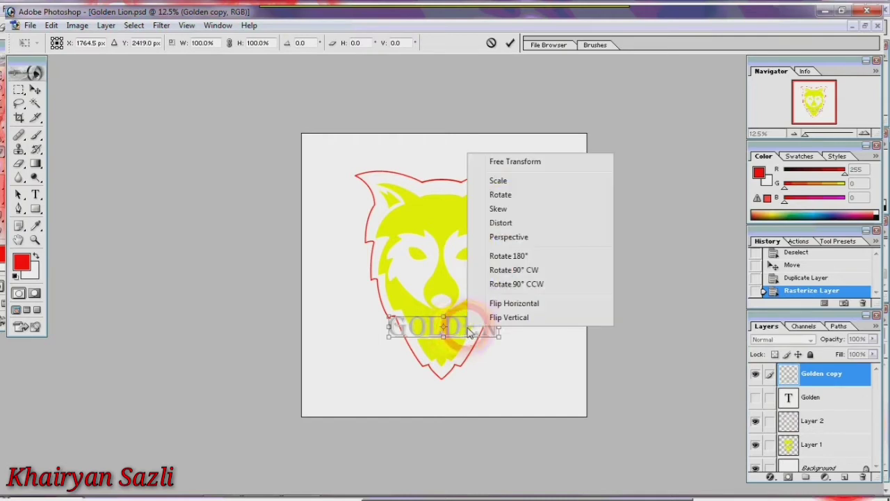
pyautogui.click(509, 237)
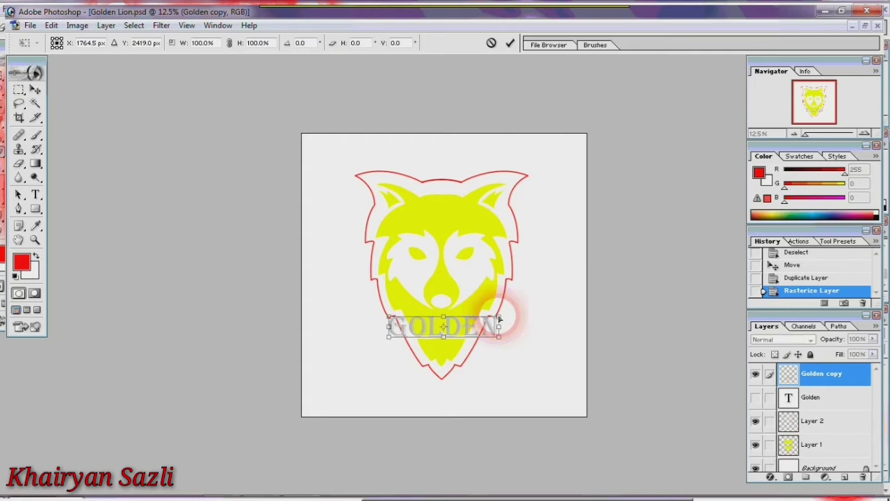
pyautogui.moveTo(500, 321); pyautogui.dragTo(490, 320)
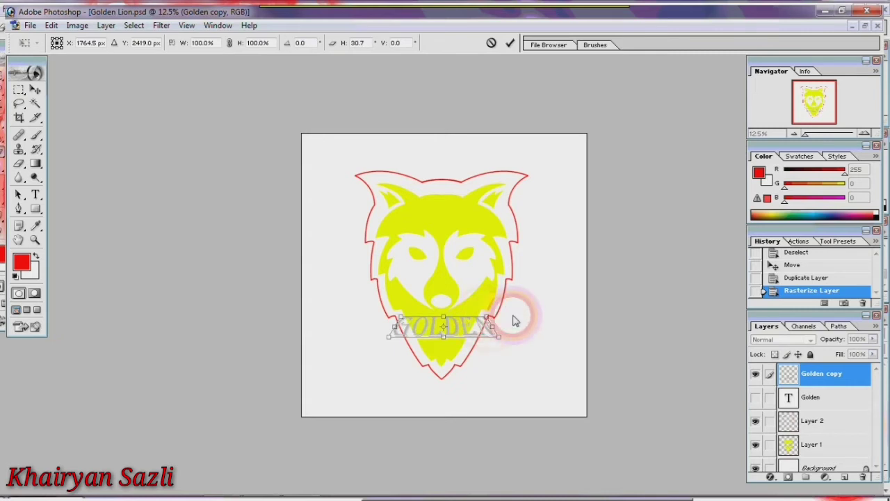
pyautogui.press('Return')
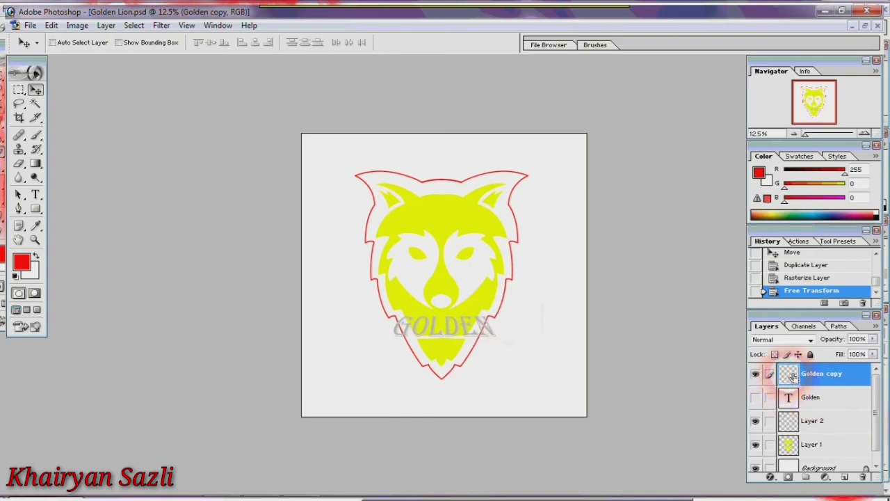
# Add a new Layer 3 above Golden copy and switch to rectangular selection
pyautogui.click(846, 478)
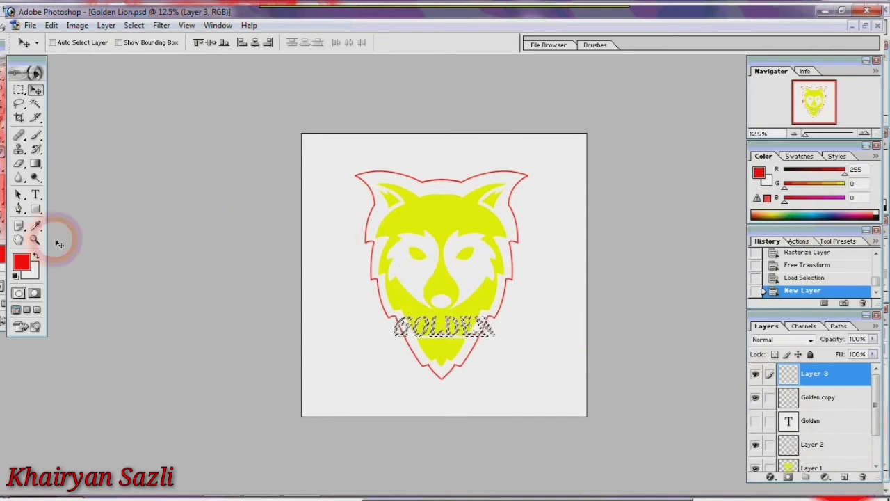
pyautogui.click(19, 209)
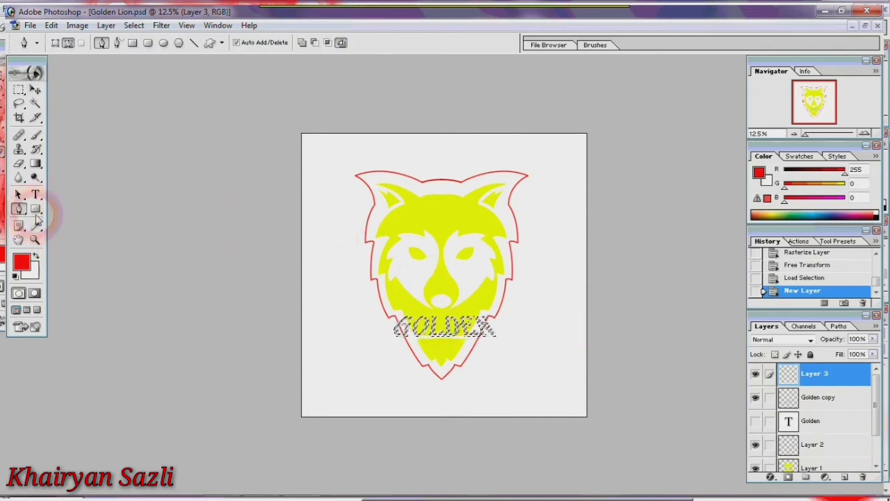
pyautogui.click(20, 90)
pyautogui.click(64, 91)
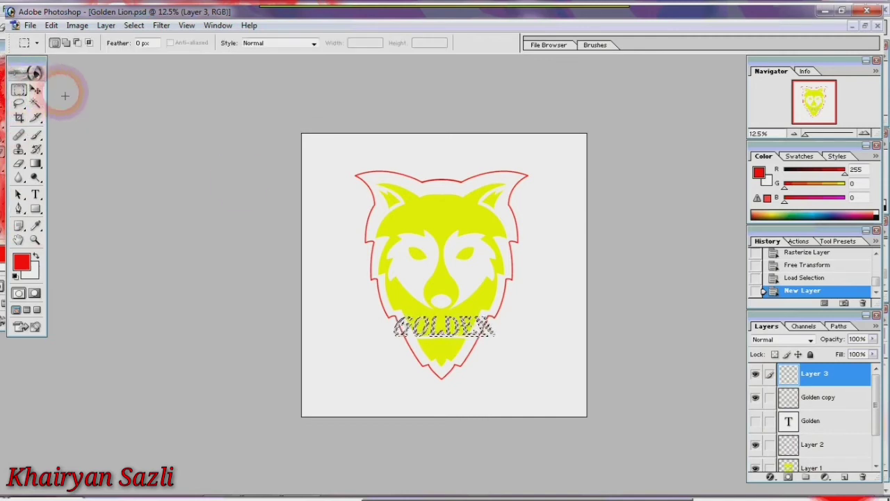
# Stroke the GOLDEN selection 20 px outside in grey 949191, then deselect
pyautogui.rightClick(431, 334)
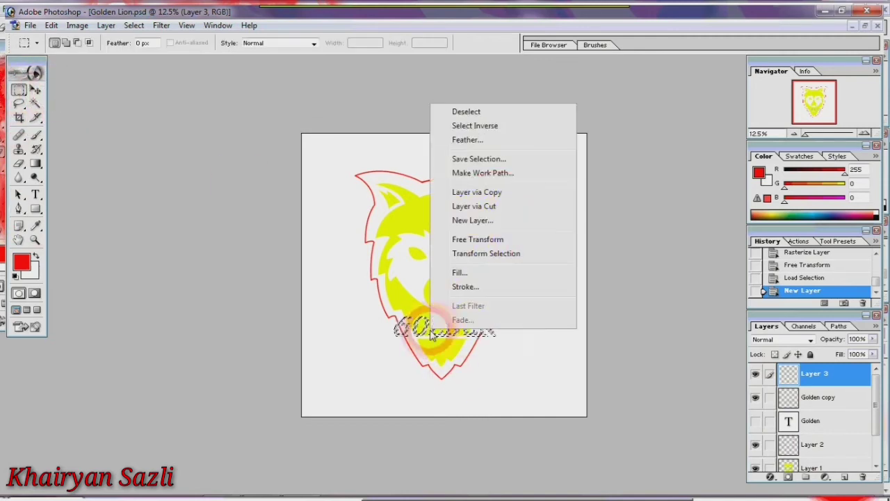
pyautogui.click(464, 286)
pyautogui.click(410, 197)
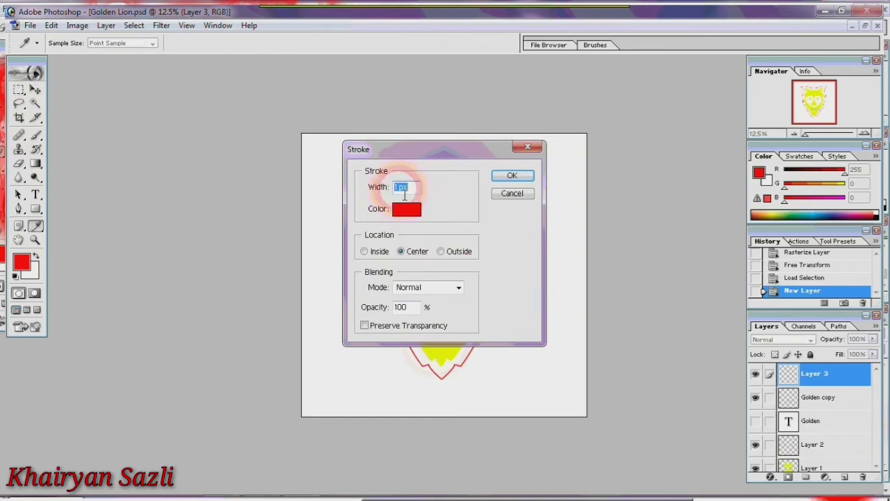
pyautogui.click(420, 196)
pyautogui.write('20')
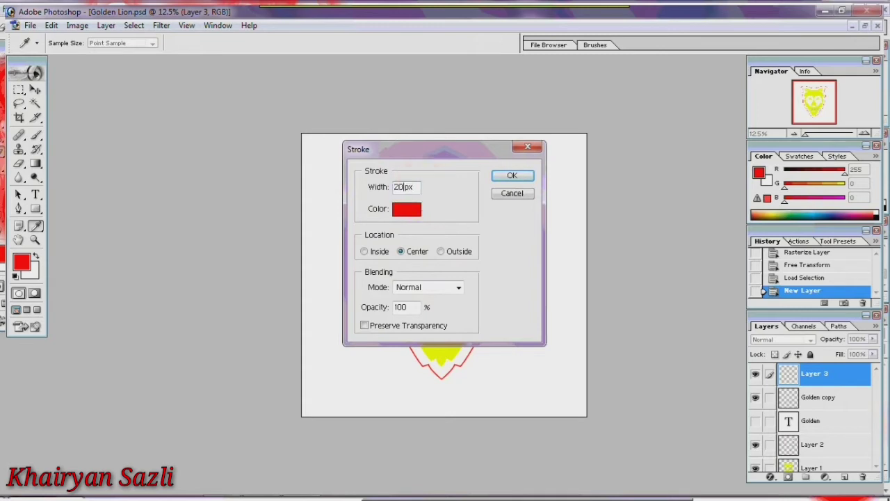
pyautogui.click(406, 209)
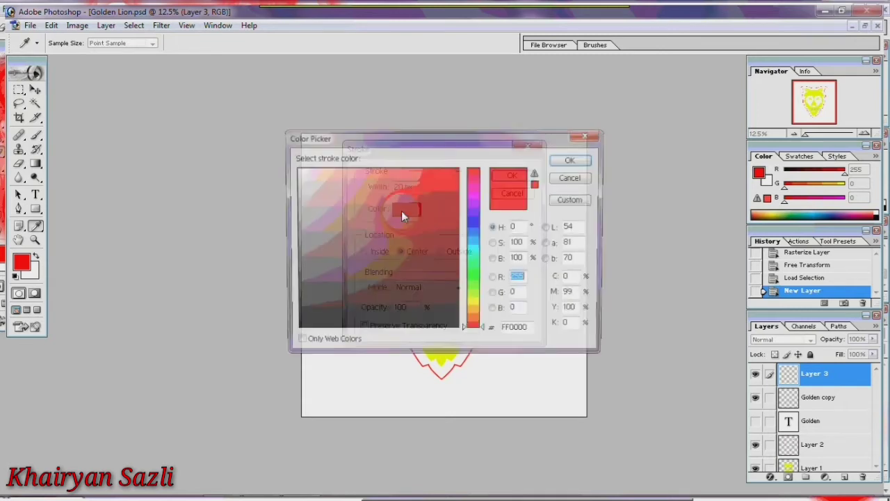
pyautogui.click(203, 174)
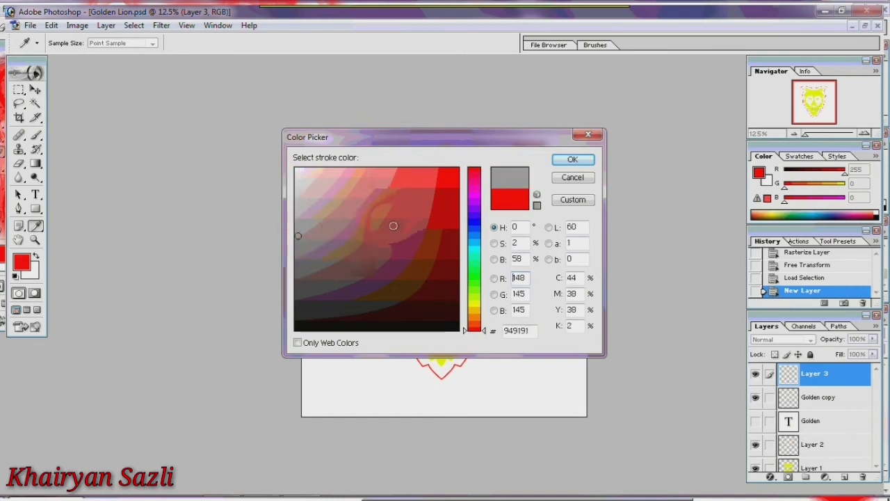
pyautogui.click(573, 159)
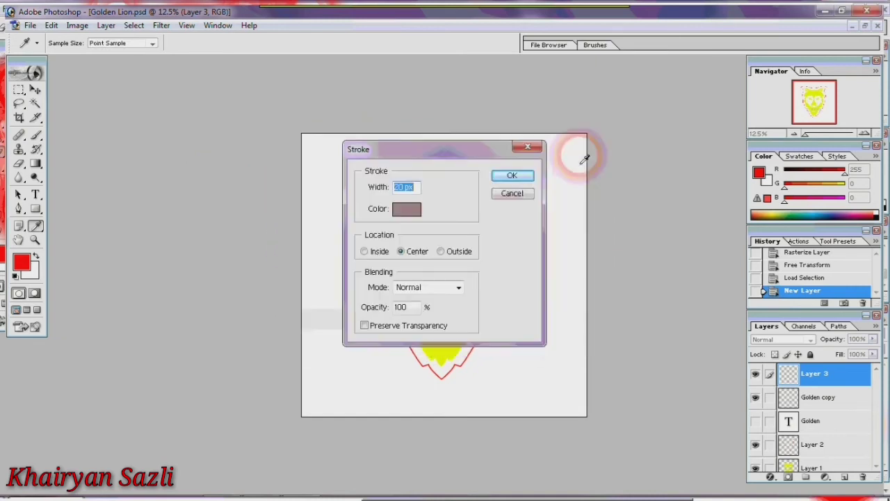
pyautogui.click(441, 251)
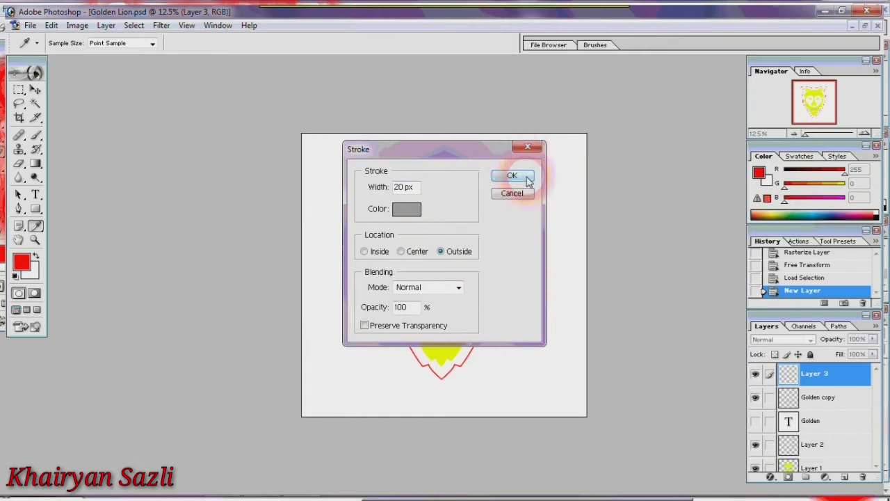
pyautogui.click(514, 175)
pyautogui.hotkey('ctrl', 'd')
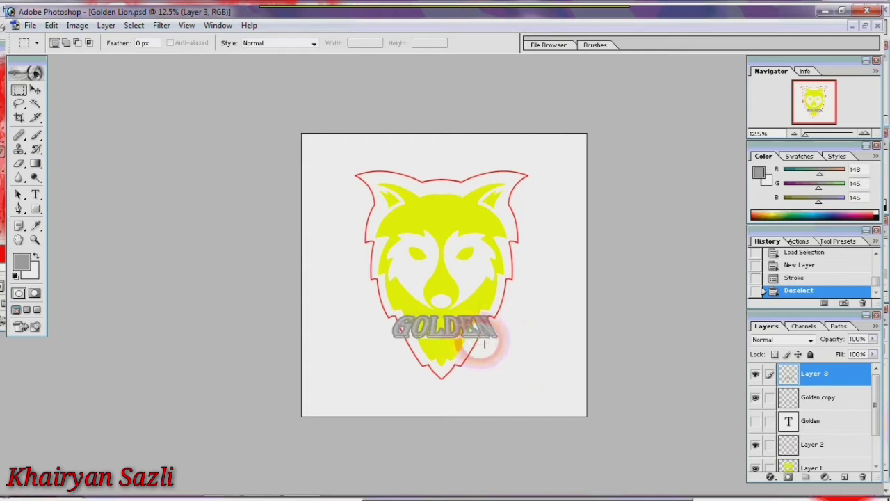
# Select the GOLDEN lettering via Magic Wand and inverse, then add a new Layer 4
pyautogui.hotkey('ctrl', '+')
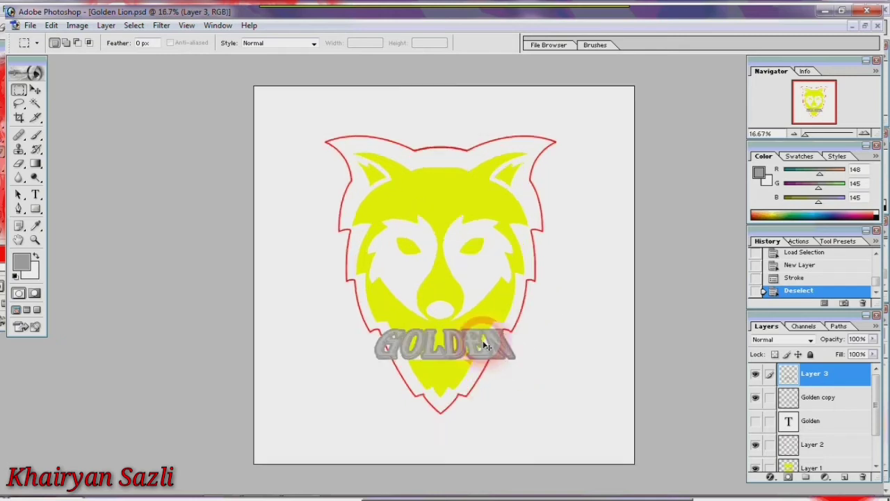
pyautogui.hotkey('ctrl', '+')
pyautogui.moveTo(488, 346); pyautogui.dragTo(488, 290)
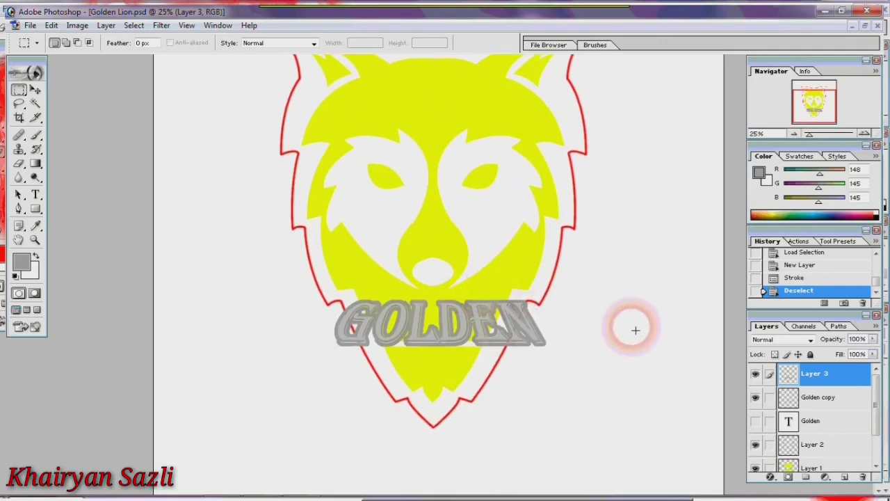
pyautogui.click(36, 103)
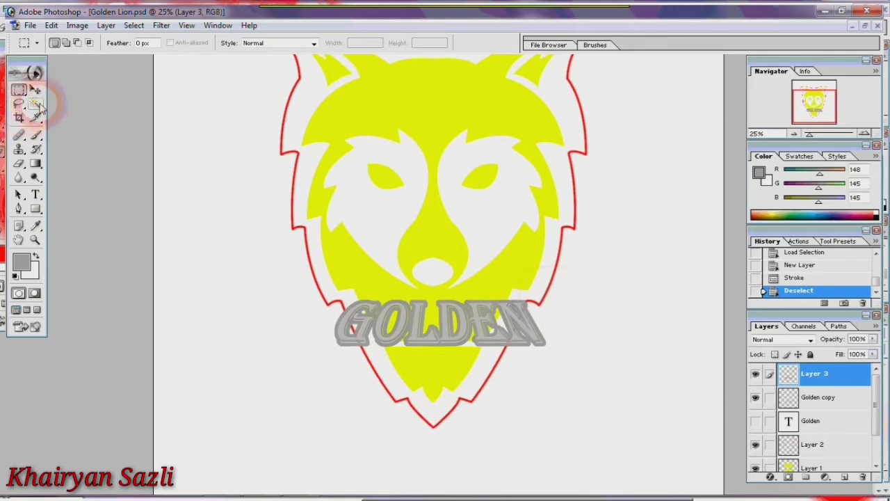
pyautogui.click(246, 291)
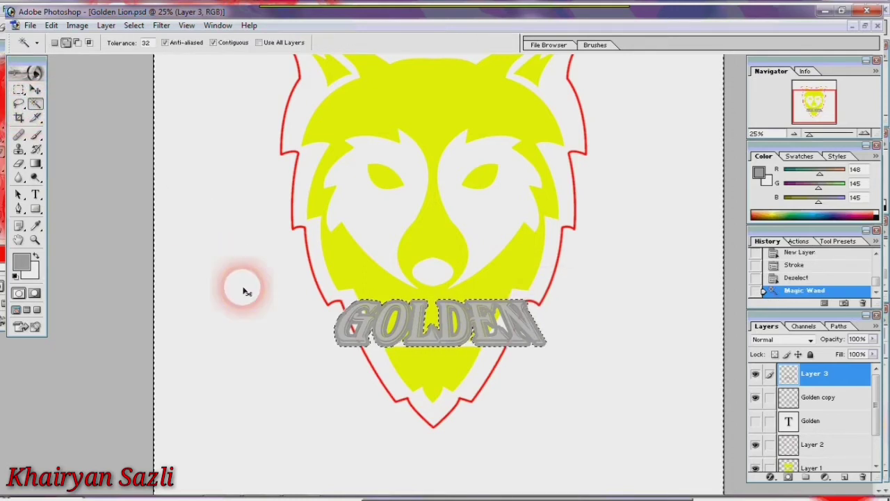
pyautogui.hotkey('ctrl', 'shift', 'i')
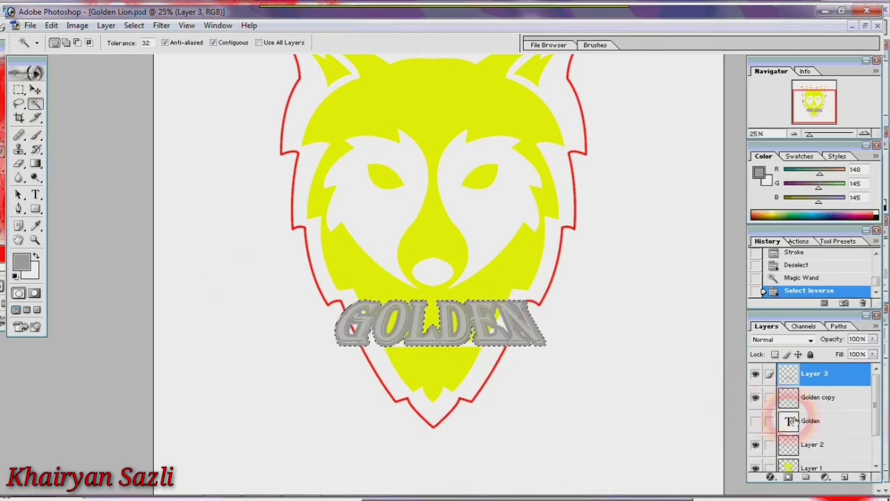
pyautogui.click(844, 477)
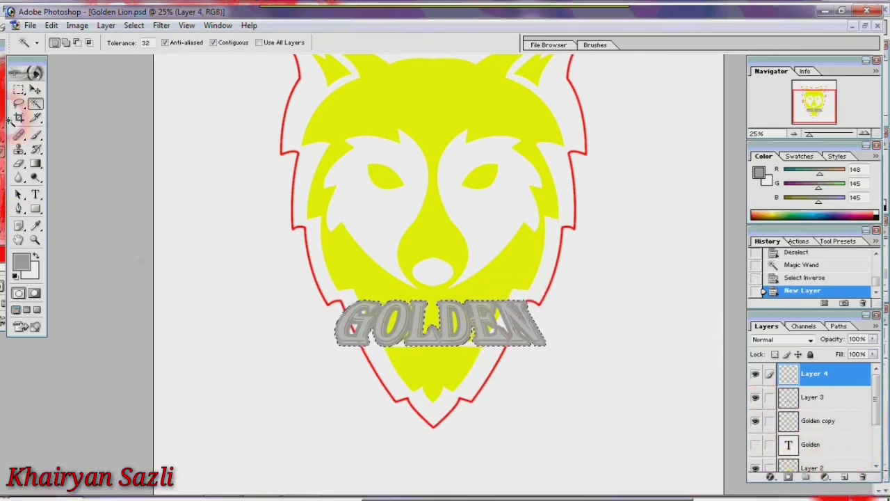
# Try a 30 px red outside stroke around GOLDEN, then undo it as too thick
pyautogui.click(19, 89)
pyautogui.rightClick(428, 291)
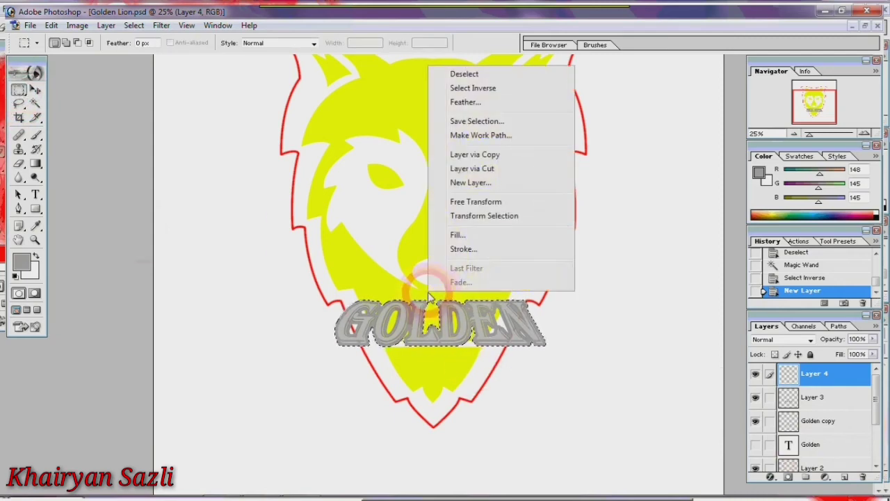
pyautogui.click(463, 248)
pyautogui.click(407, 210)
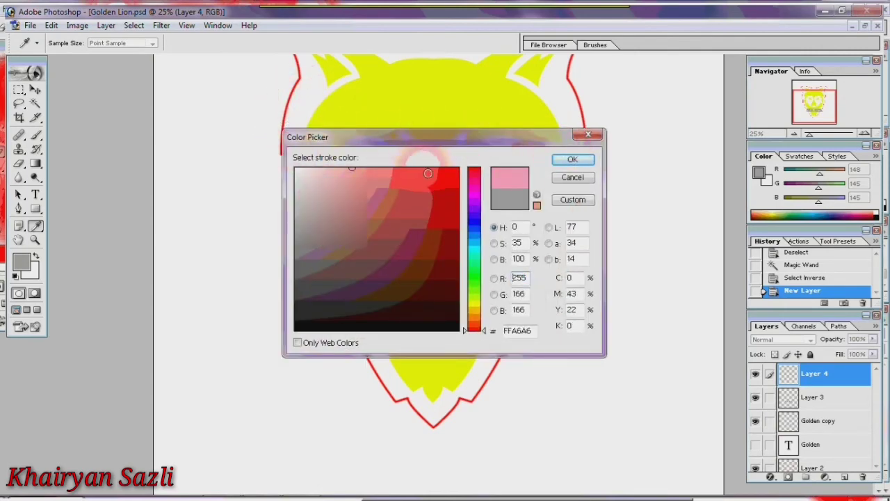
pyautogui.moveTo(427, 173); pyautogui.dragTo(459, 168)
pyautogui.click(572, 160)
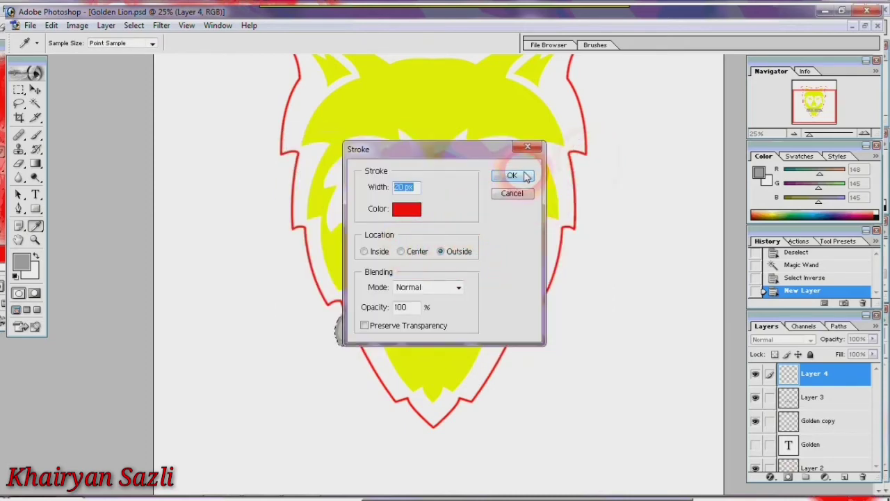
pyautogui.click(407, 188)
pyautogui.write('30')
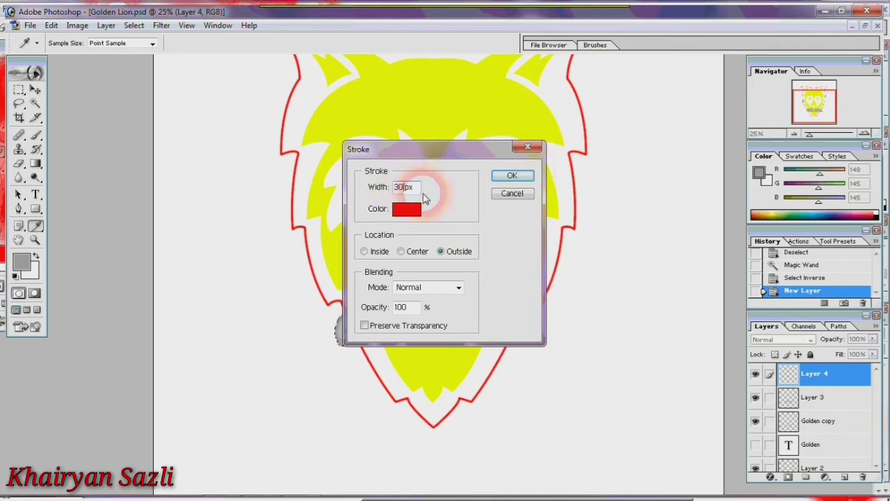
pyautogui.click(527, 176)
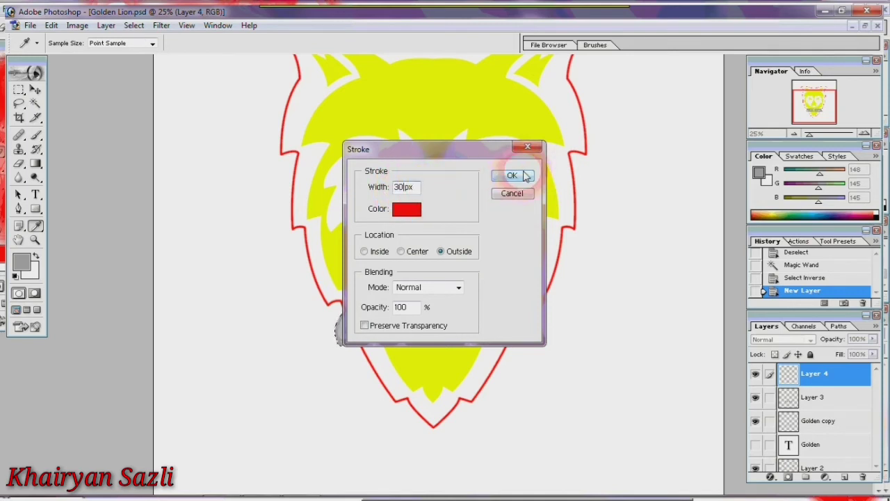
pyautogui.click(512, 175)
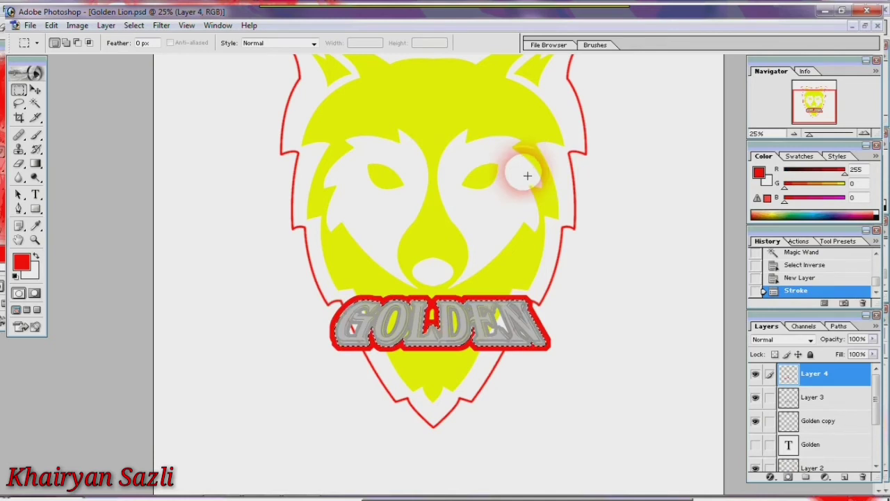
pyautogui.hotkey('ctrl', 'z')
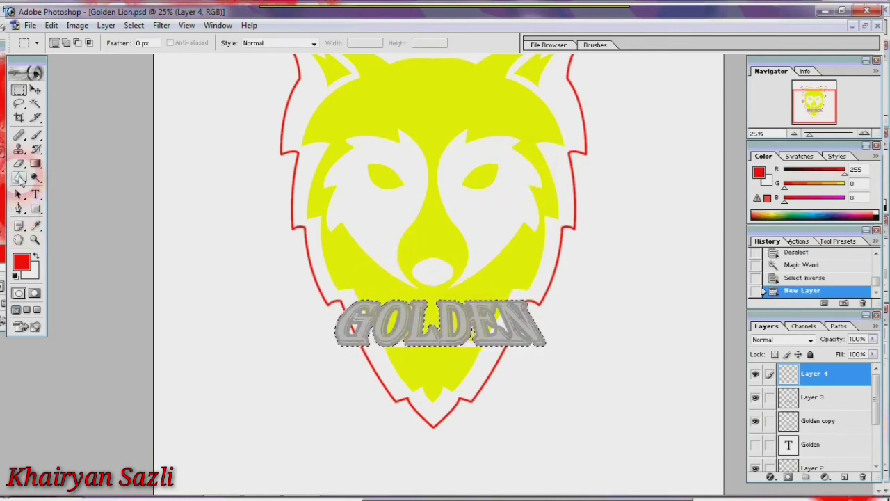
# Re-stroke GOLDEN with a 20 px red outside stroke
pyautogui.rightClick(377, 322)
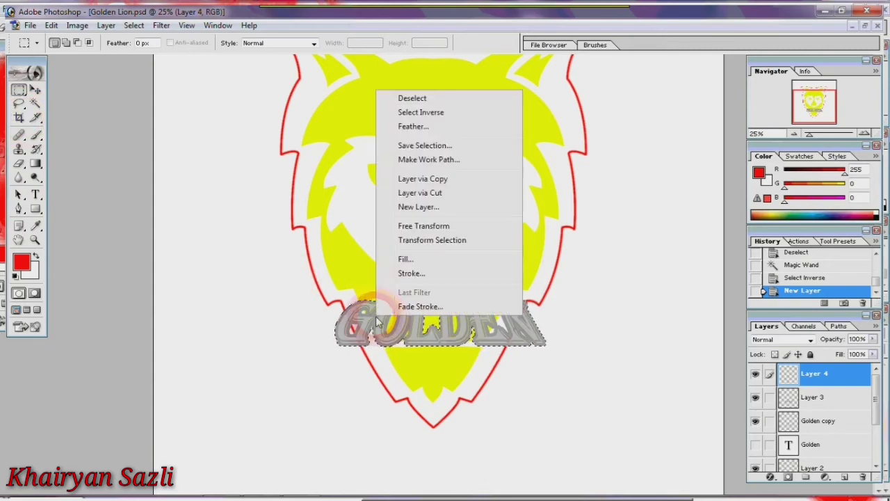
pyautogui.click(411, 273)
pyautogui.click(406, 187)
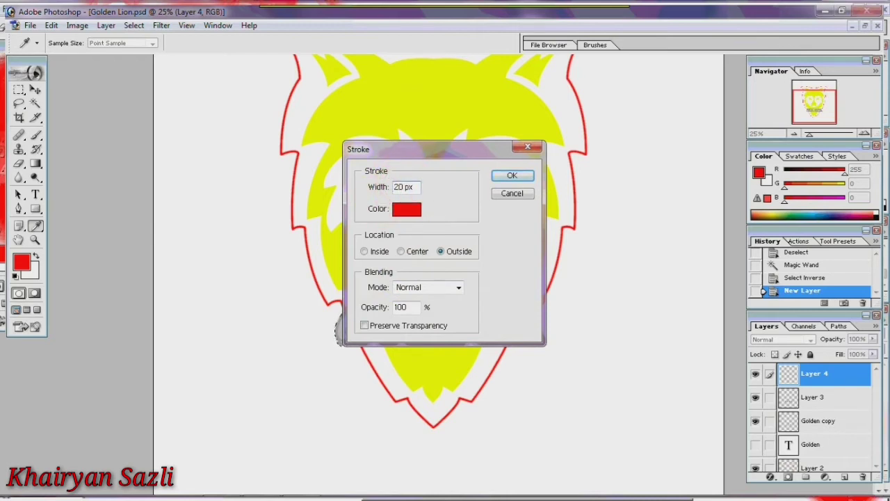
pyautogui.press('Return')
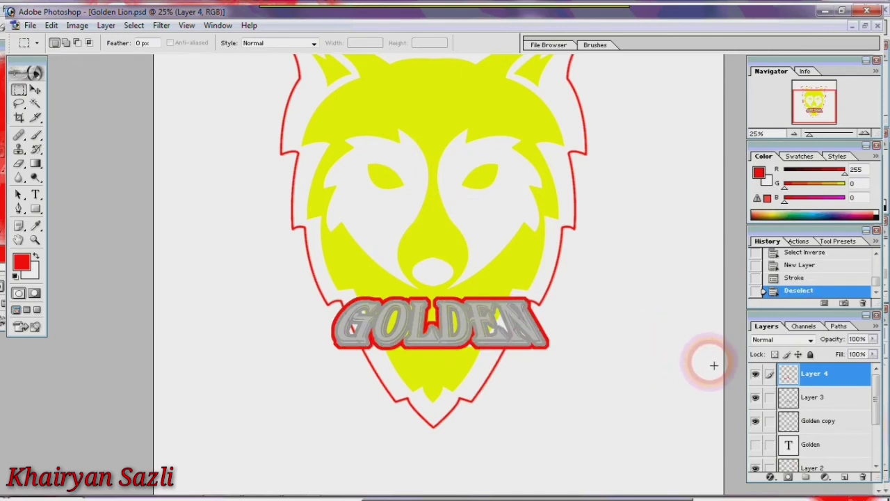
# Hide Layer 3's grey outline so only the red stroke remains, and pick the Eraser
pyautogui.hotkey('ctrl', '-')
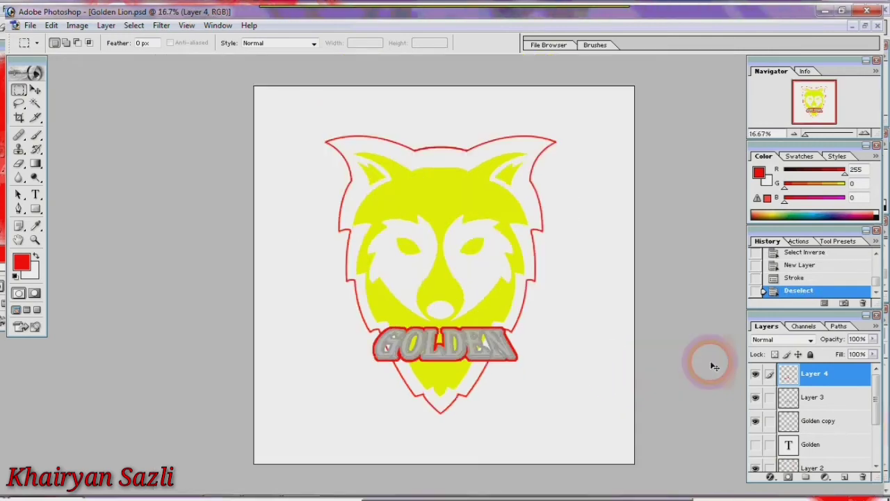
pyautogui.click(756, 398)
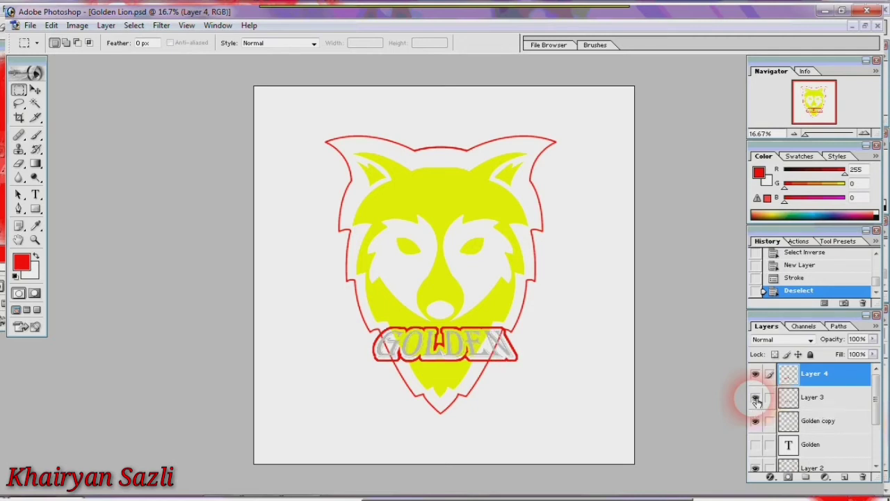
pyautogui.click(755, 398)
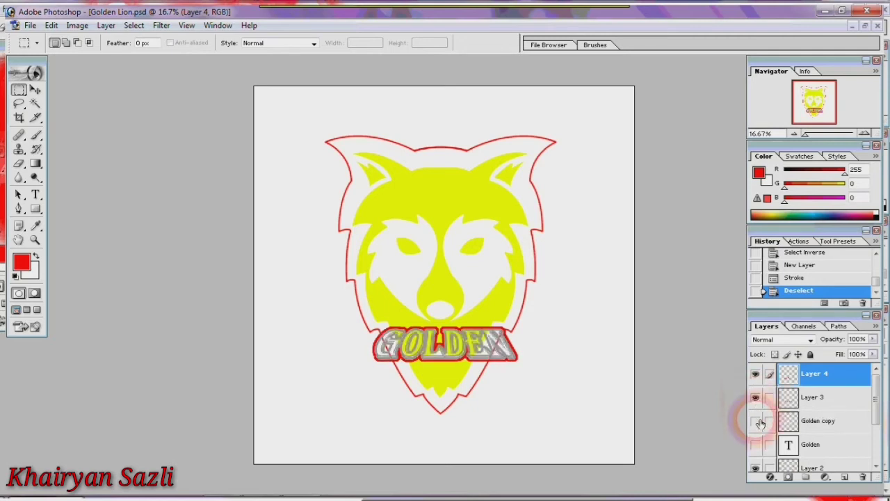
pyautogui.click(755, 398)
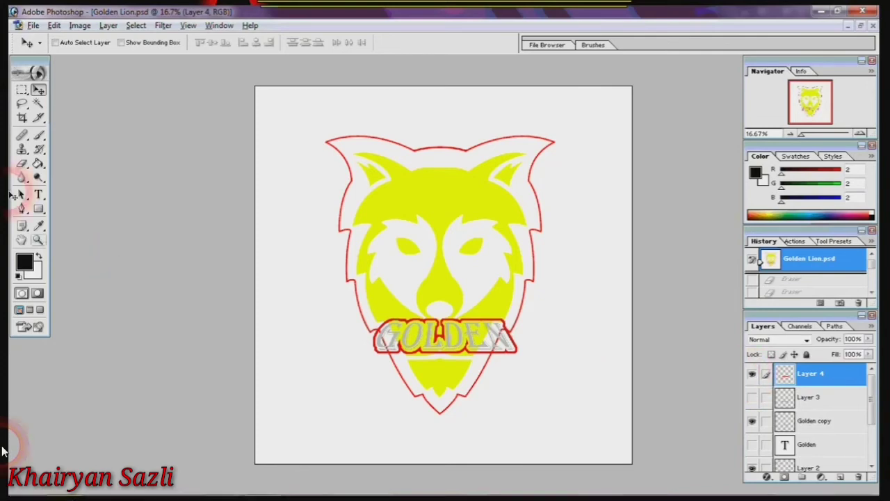
pyautogui.click(23, 164)
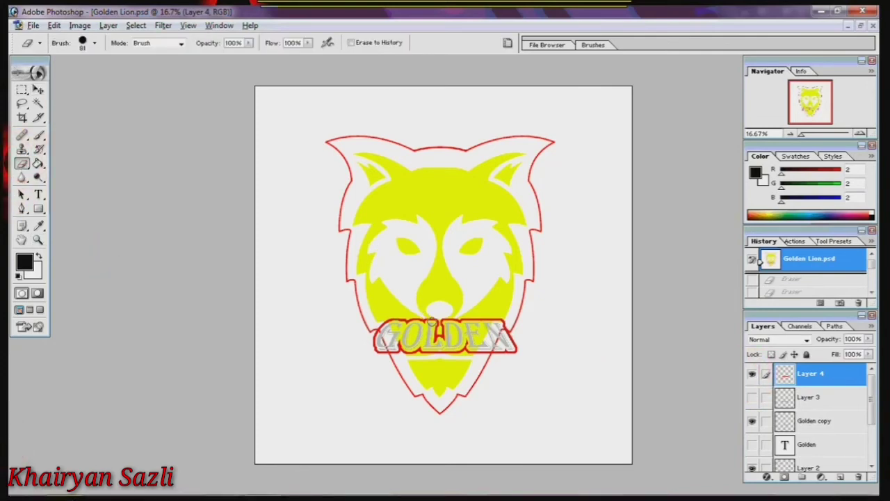
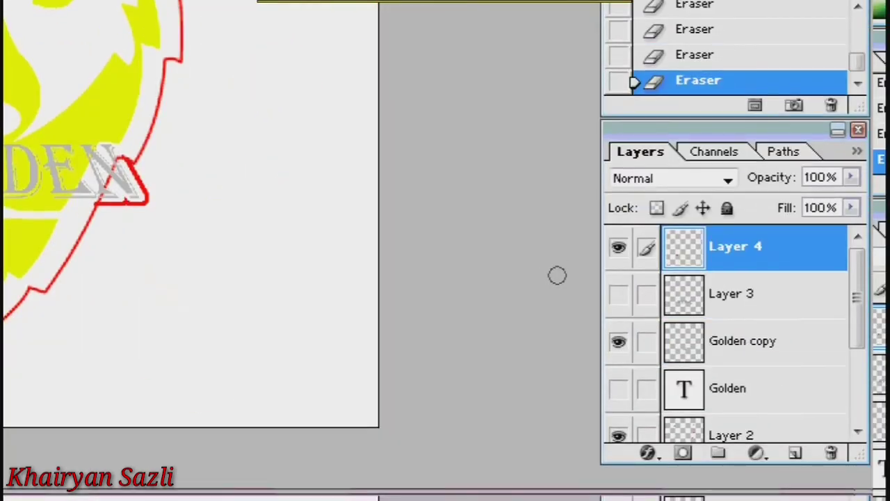
# Select Layer 2, the red outline layer, and toggle its visibility to check it
pyautogui.moveTo(860, 282); pyautogui.dragTo(860, 318)
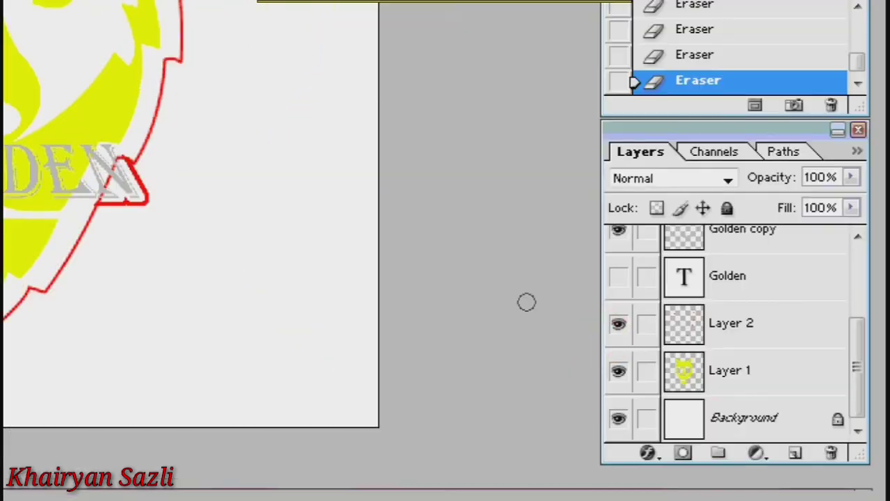
pyautogui.click(685, 323)
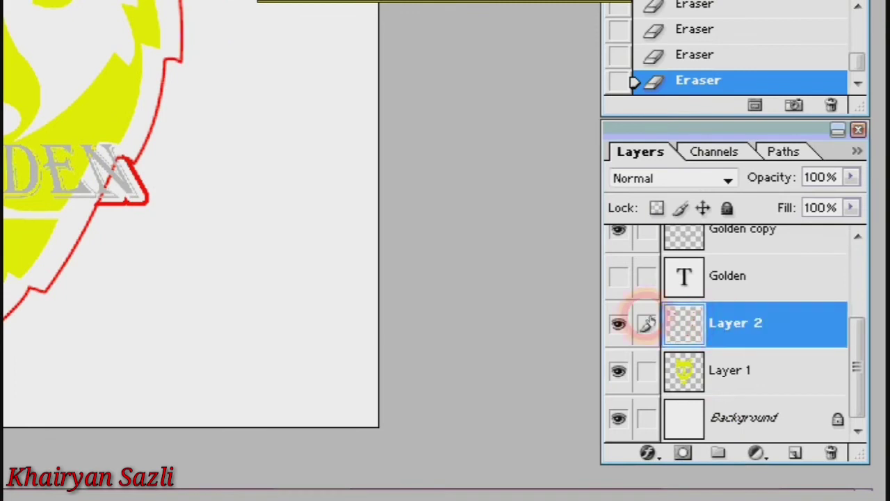
pyautogui.click(618, 323)
pyautogui.click(619, 323)
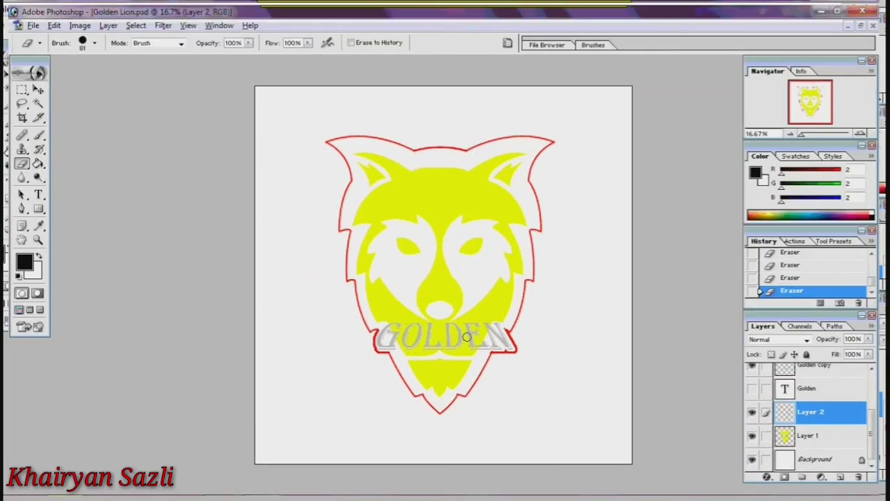
# Move Layer 4 below the Golden text layer, just above Layer 2, and select it
pyautogui.moveTo(873, 433)
pyautogui.mouseDown()
pyautogui.moveTo(874, 376)
pyautogui.moveTo(830, 440)
pyautogui.moveTo(831, 457)
pyautogui.mouseUp()
pyautogui.click(824, 384)
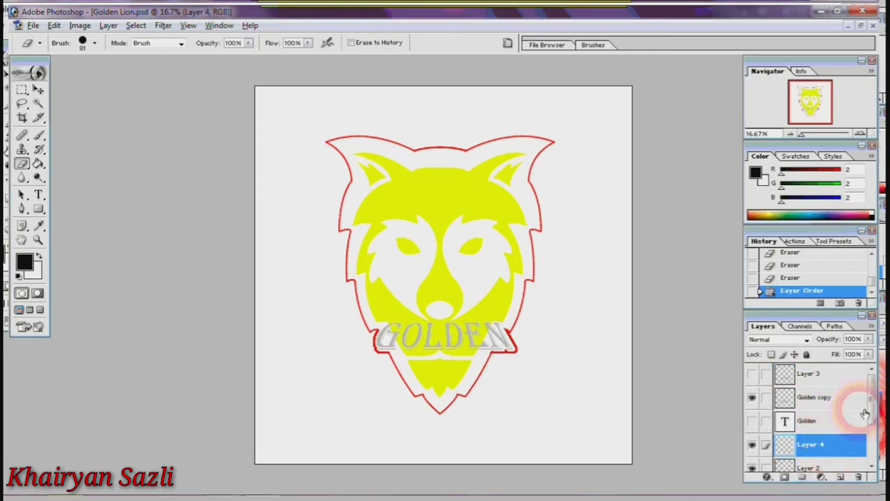
pyautogui.moveTo(871, 390); pyautogui.dragTo(872, 445)
pyautogui.click(823, 419)
pyautogui.click(823, 396)
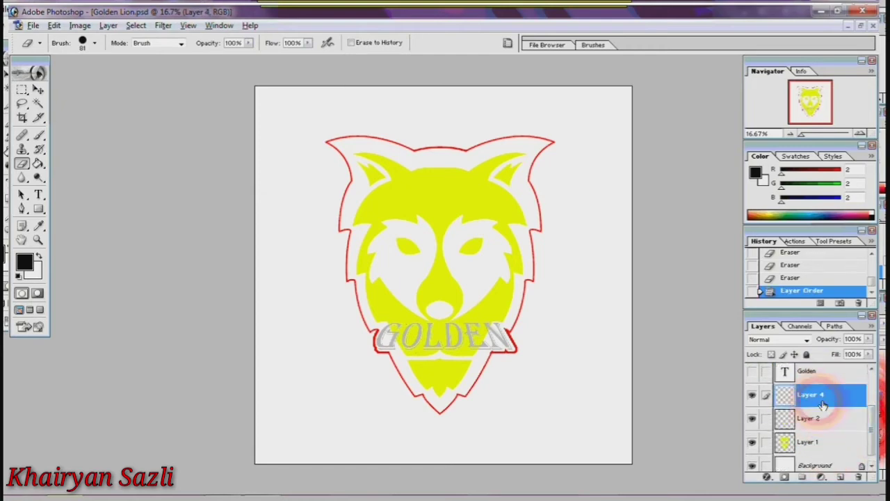
# Merge Layer 4 down into the red outline layer and check the result
pyautogui.click(111, 26)
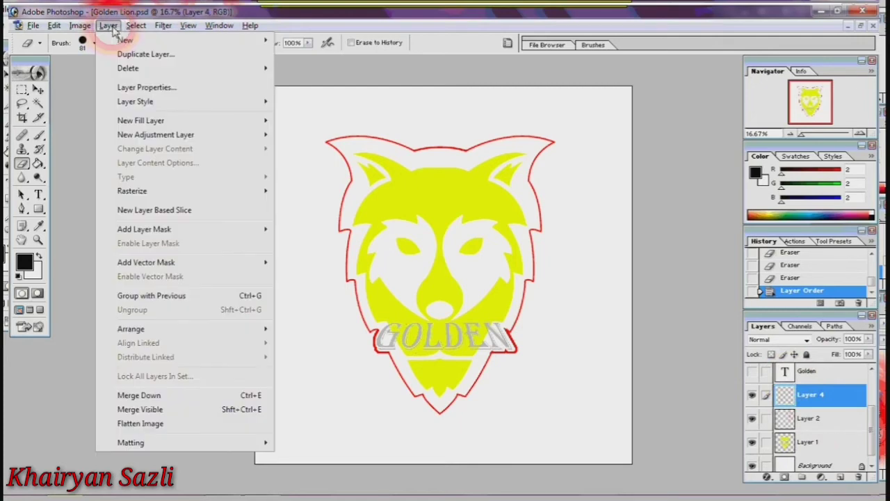
pyautogui.click(183, 398)
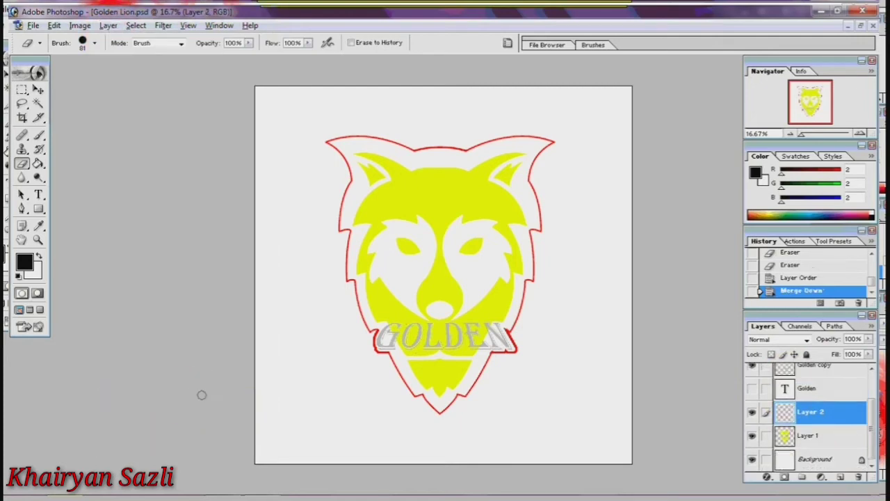
pyautogui.click(755, 413)
pyautogui.write('outline')
# Name the face layer wajah and the red border layer outline, checking each one's contents
pyautogui.click(828, 438)
pyautogui.write('wajah')
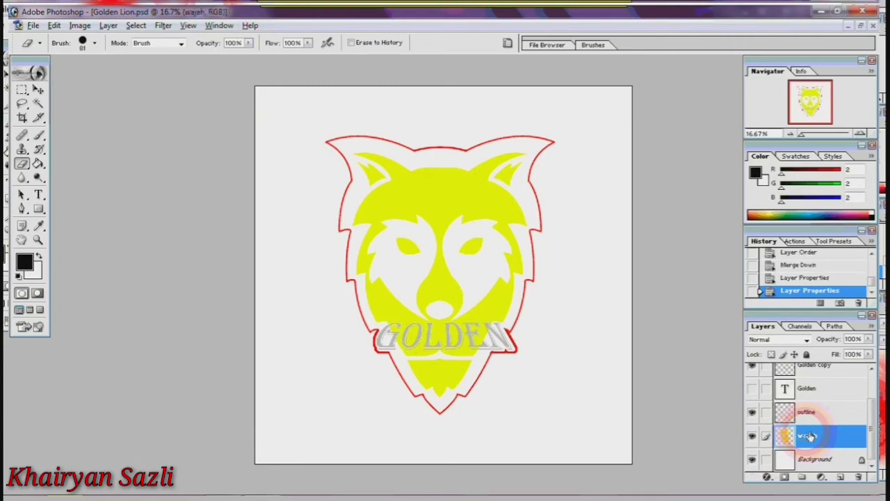
pyautogui.click(752, 435)
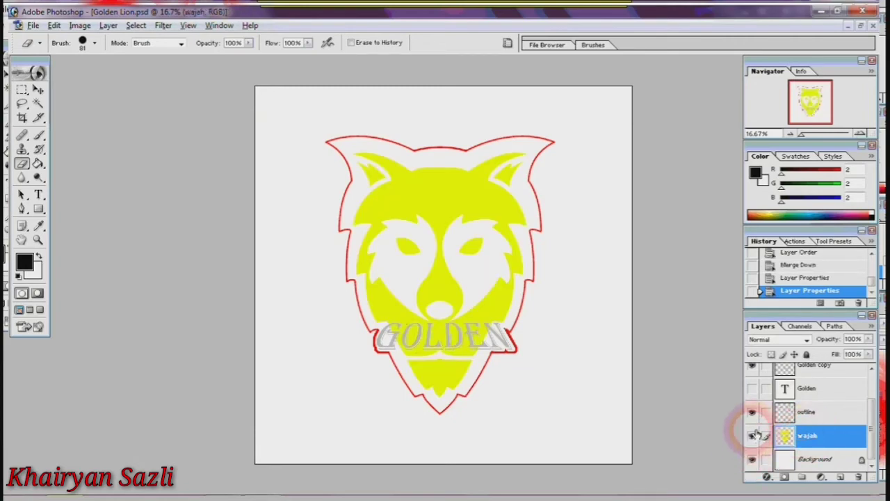
pyautogui.click(752, 414)
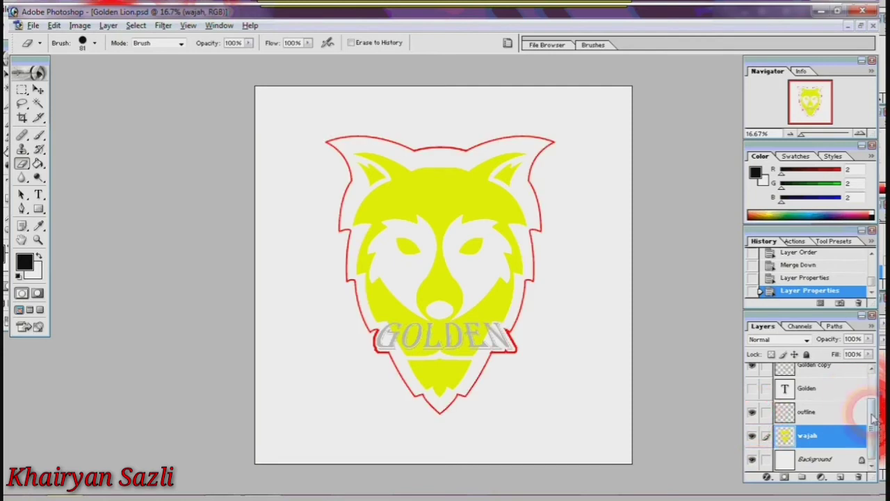
pyautogui.moveTo(873, 418)
pyautogui.mouseDown()
pyautogui.moveTo(874, 391)
pyautogui.moveTo(873, 418)
pyautogui.mouseUp()
pyautogui.click(824, 437)
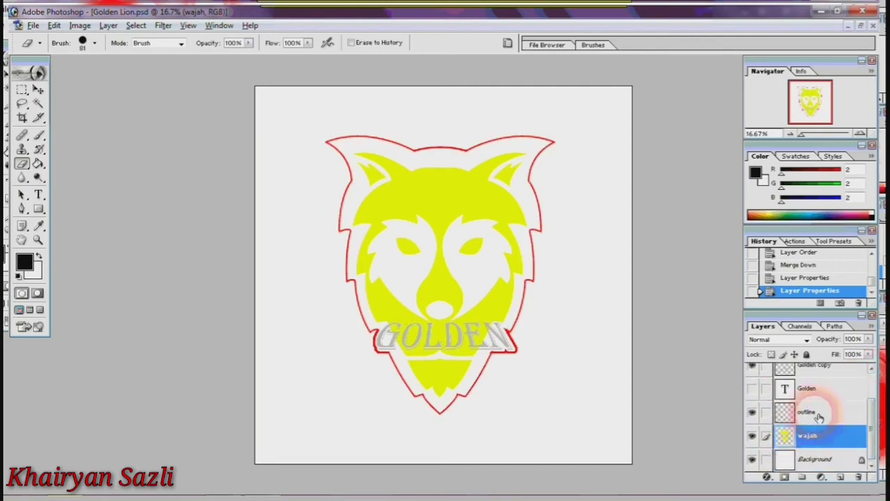
pyautogui.click(820, 416)
# Hide the original Golden text layer and bring up Golden copy's layer options
pyautogui.click(819, 390)
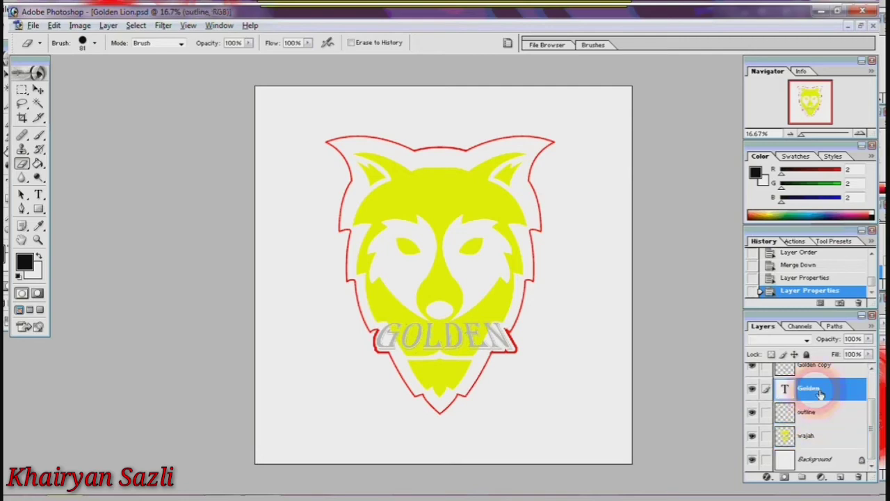
pyautogui.click(752, 388)
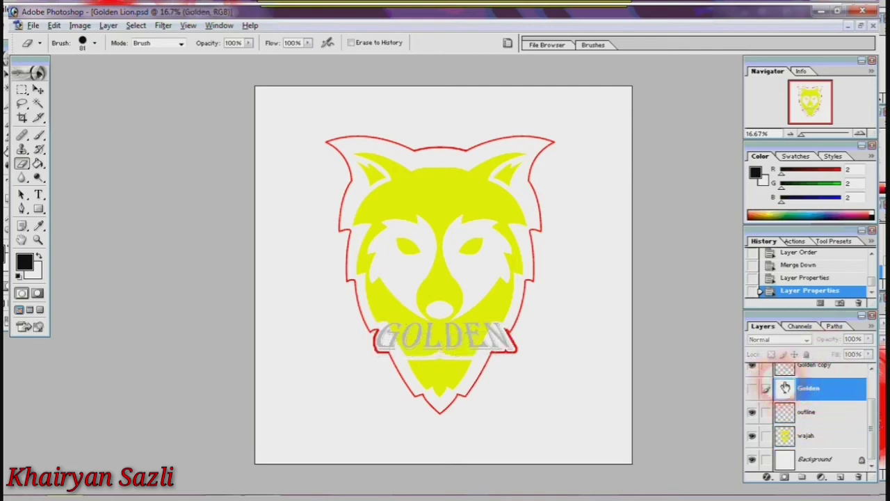
pyautogui.click(812, 369)
pyautogui.rightClick(817, 373)
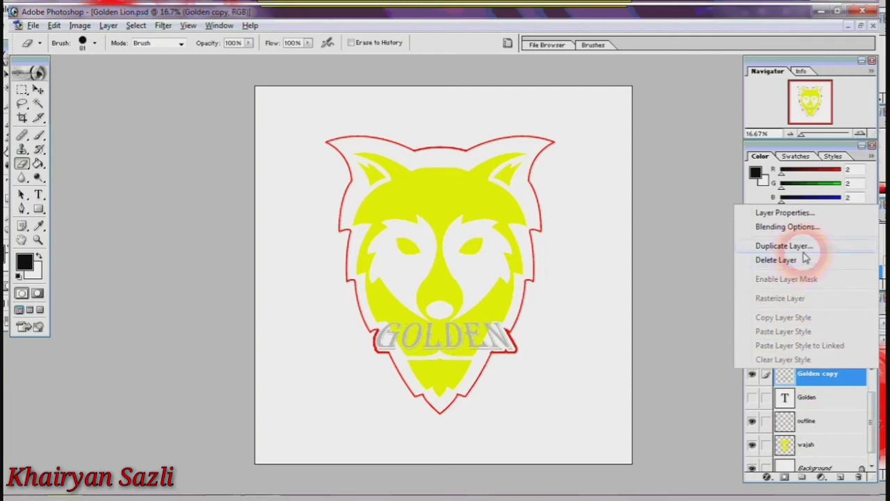
# Give the Golden copy text a 21 px black (000000) stroke in Blending Options
pyautogui.click(793, 227)
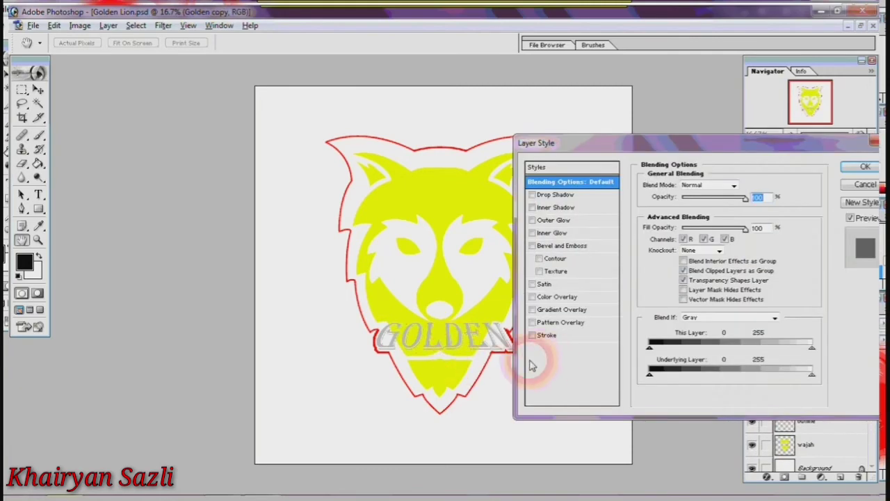
pyautogui.click(540, 338)
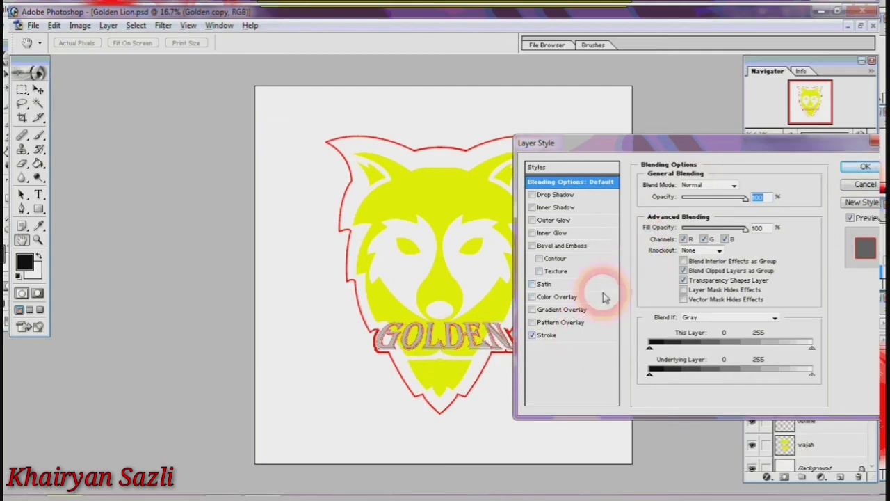
pyautogui.click(550, 336)
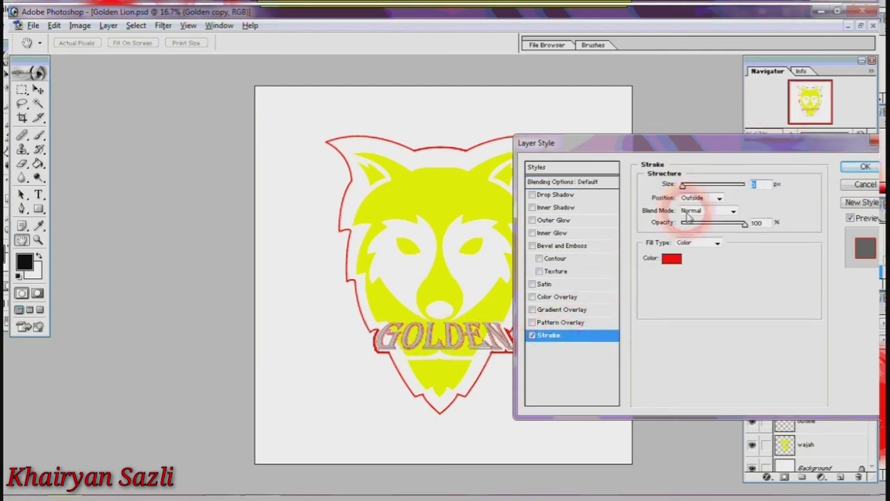
pyautogui.click(671, 258)
pyautogui.moveTo(441, 288); pyautogui.dragTo(466, 361)
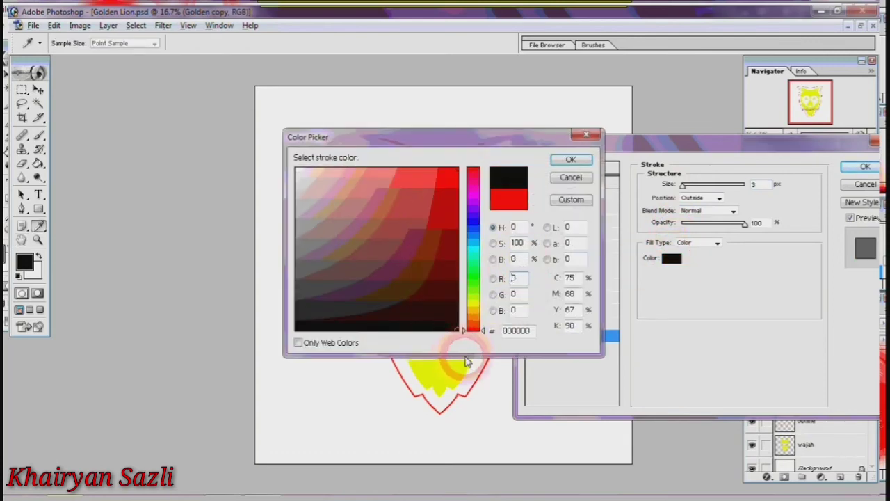
pyautogui.click(571, 159)
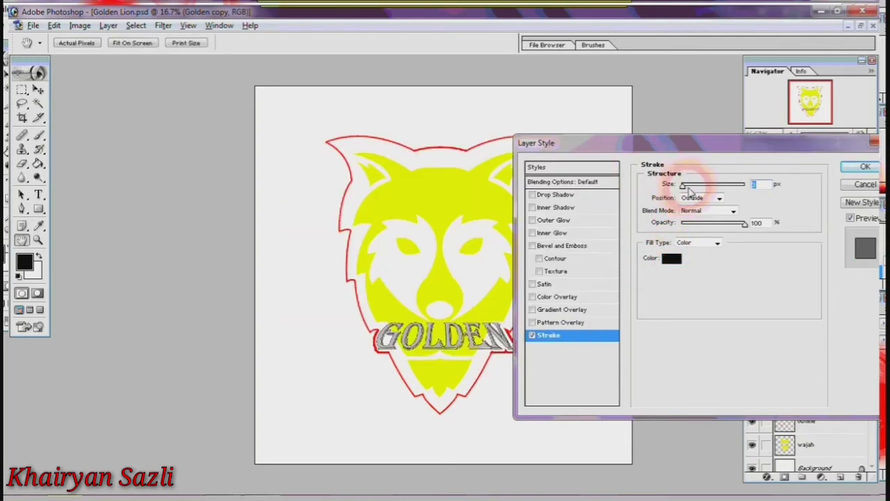
pyautogui.moveTo(688, 187); pyautogui.dragTo(686, 186)
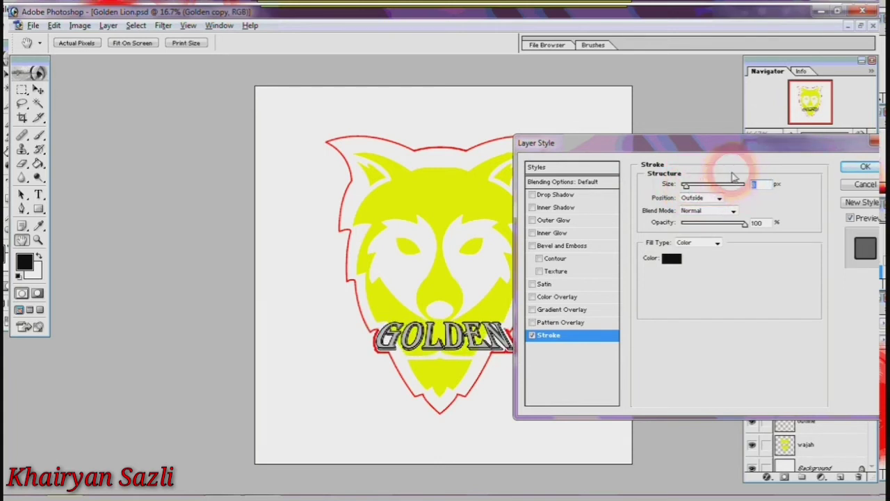
pyautogui.write('21')
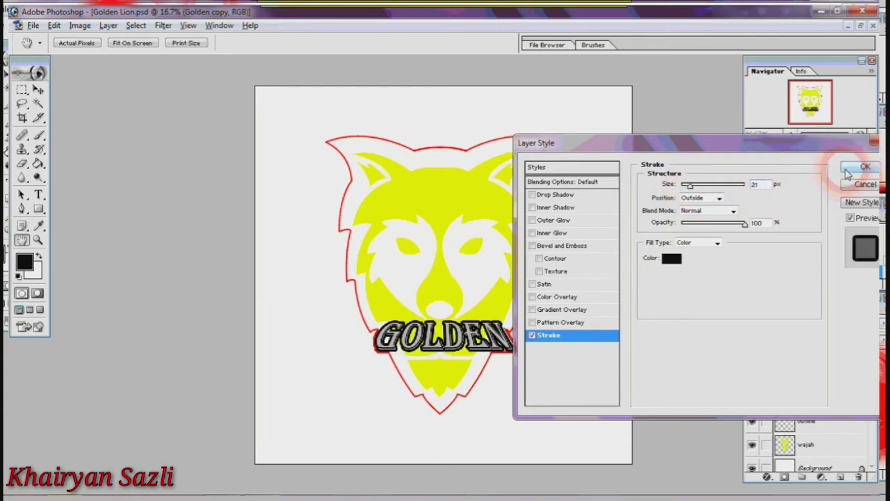
pyautogui.click(865, 169)
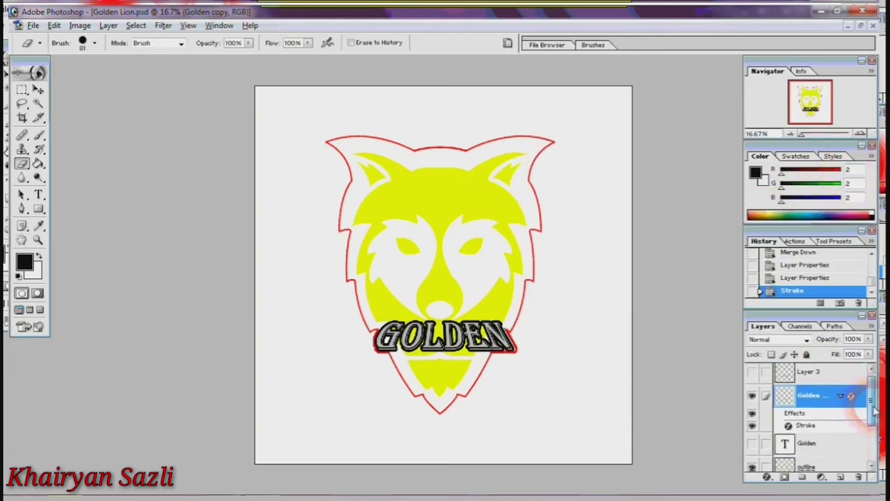
# Switch to colour-based area selection and make the wajah face layer active
pyautogui.moveTo(878, 433); pyautogui.dragTo(875, 454)
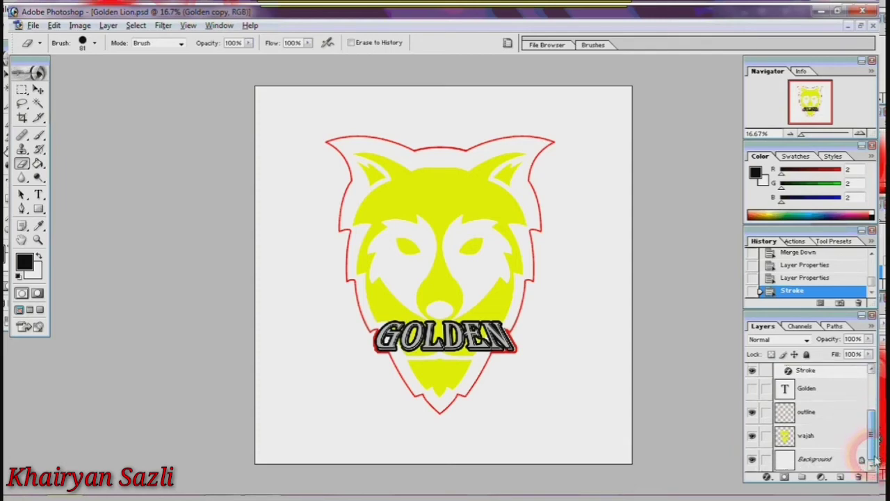
pyautogui.click(38, 103)
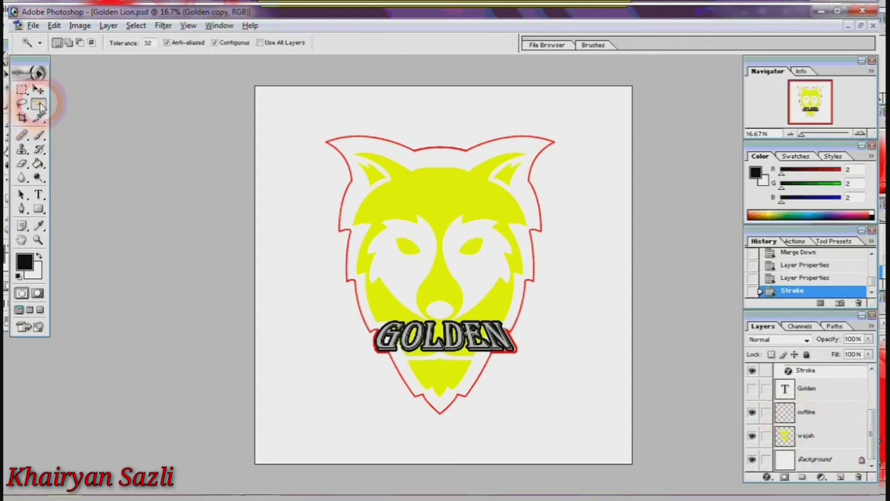
pyautogui.click(820, 418)
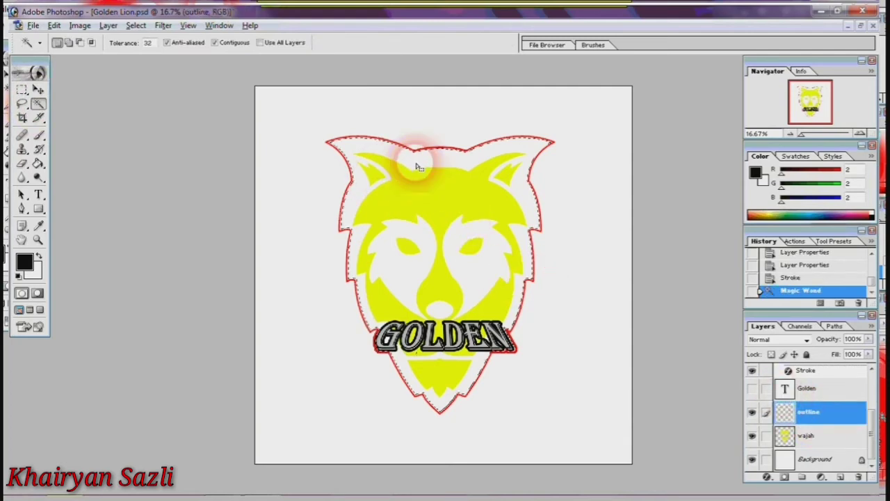
pyautogui.click(809, 436)
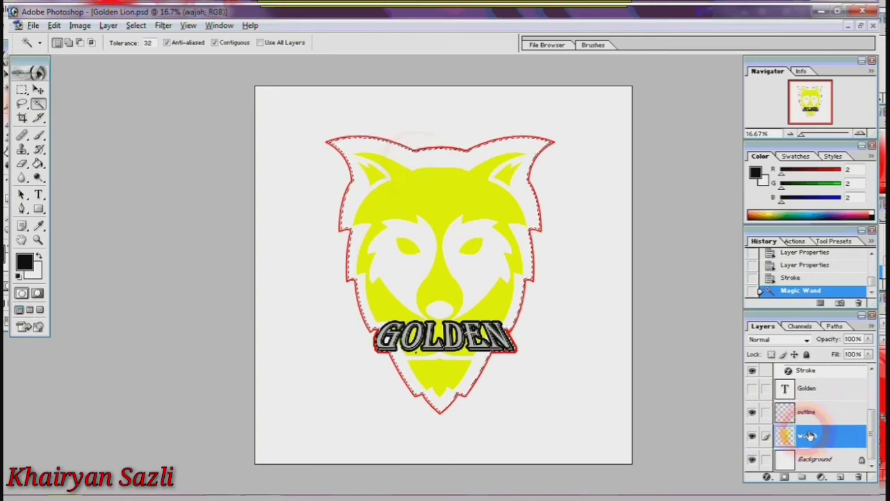
# On a new layer, fill the selected backing shape with black and deselect
pyautogui.click(842, 477)
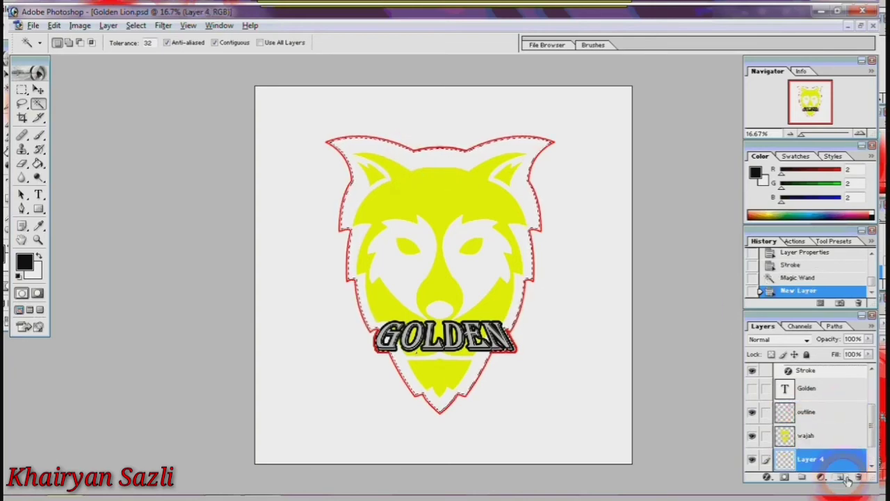
pyautogui.click(38, 165)
pyautogui.click(73, 182)
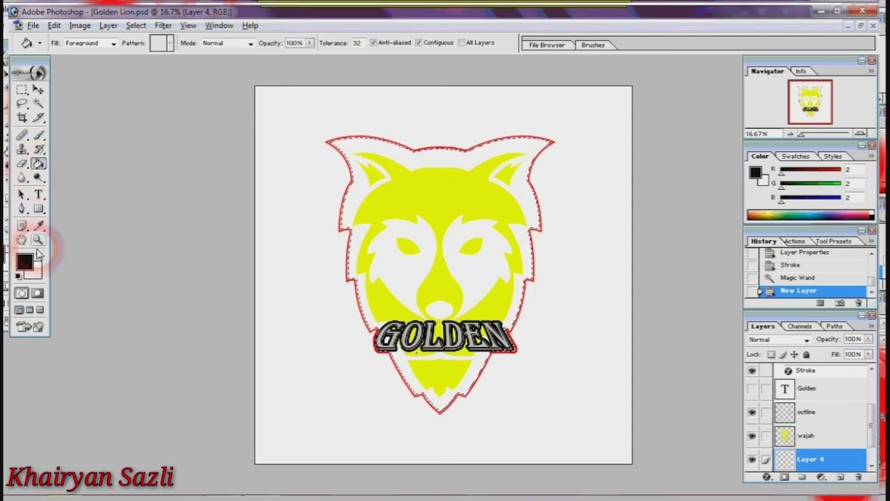
pyautogui.click(364, 202)
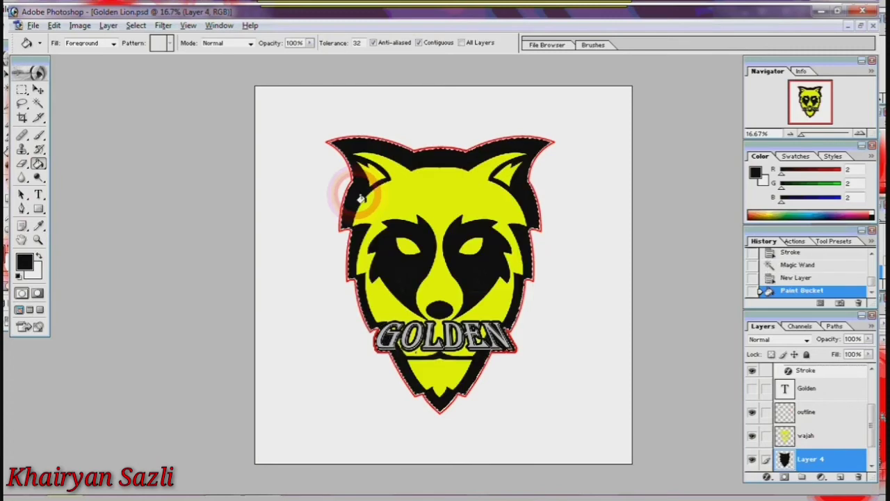
pyautogui.hotkey('ctrl', 'd')
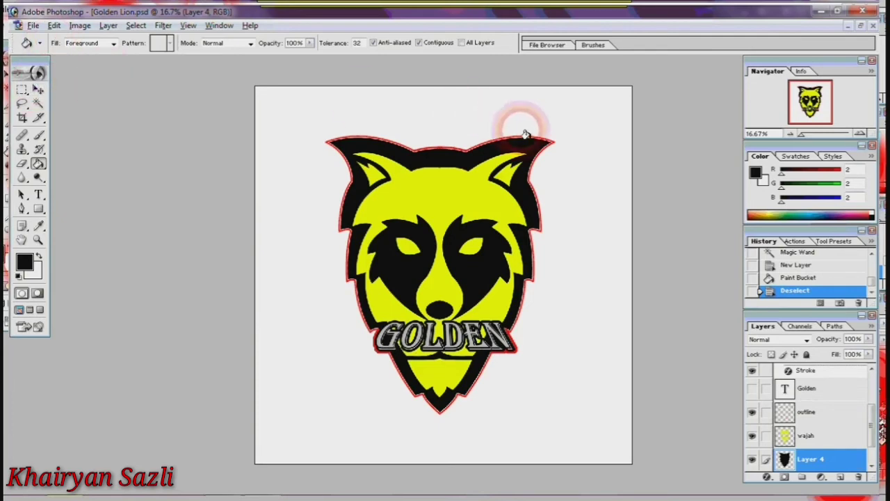
# Hide Layer 3, the grey ghosted duplicate of the GOLDEN text
pyautogui.press('v')
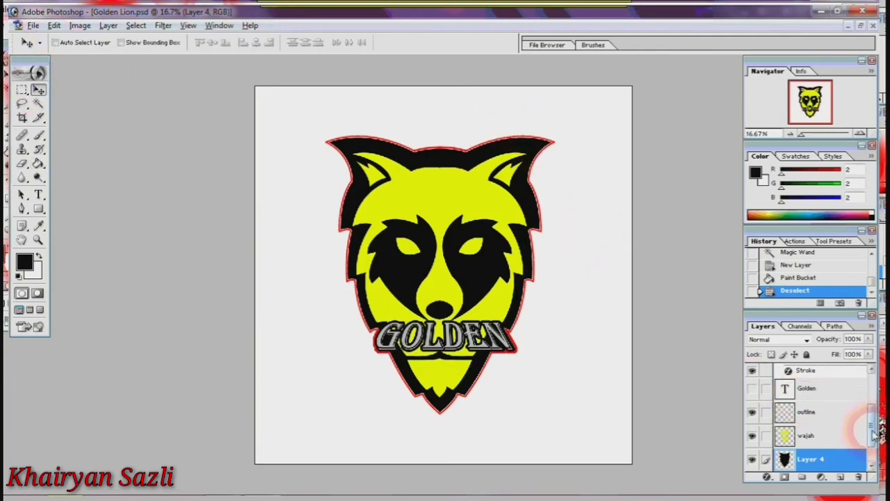
pyautogui.moveTo(874, 432); pyautogui.dragTo(873, 379)
pyautogui.click(837, 374)
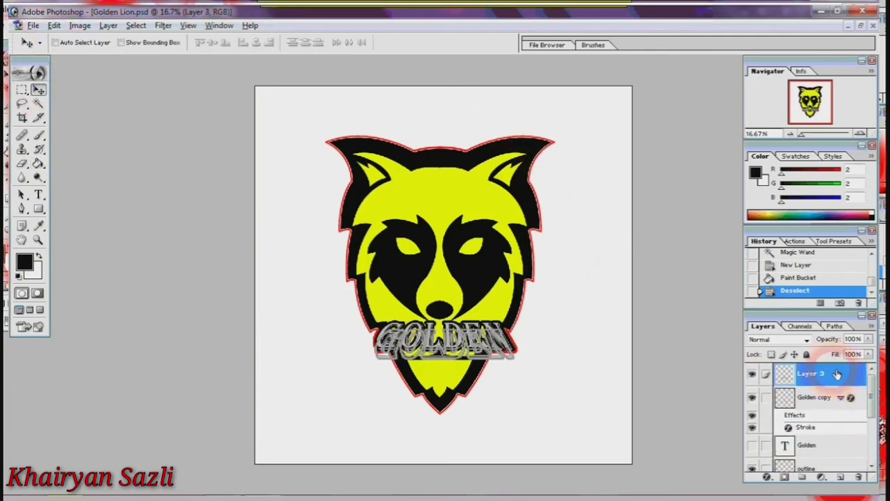
pyautogui.click(753, 376)
# Add a LION text line below GOLDEN in red FF0000 at 36 pt
pyautogui.click(39, 195)
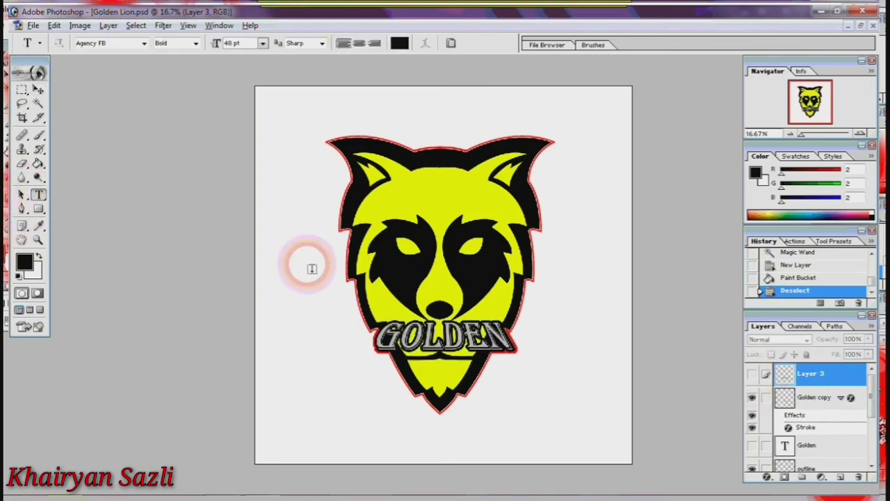
pyautogui.click(430, 385)
pyautogui.write('LION')
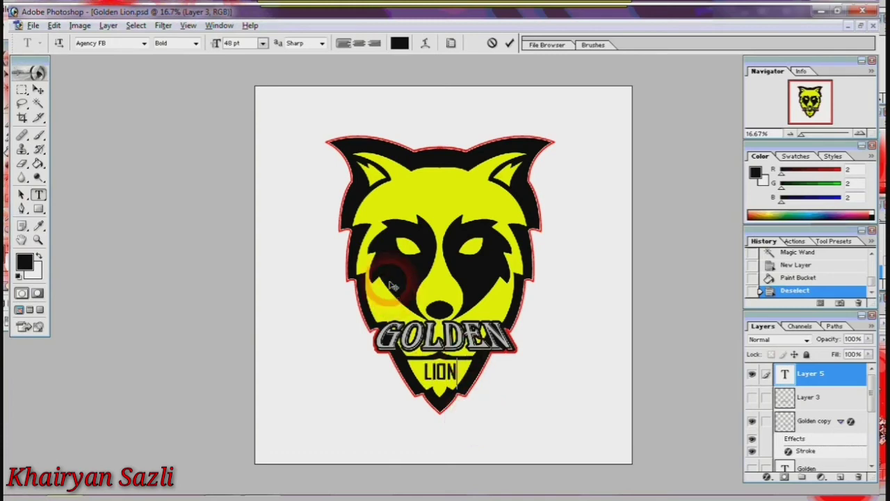
pyautogui.hotkey('ctrl', 'a')
pyautogui.click(399, 43)
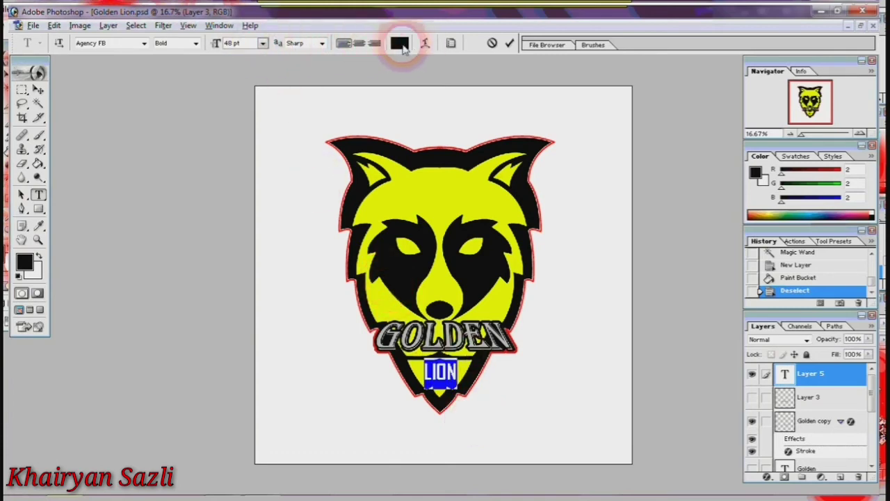
pyautogui.click(518, 277)
pyautogui.write('255')
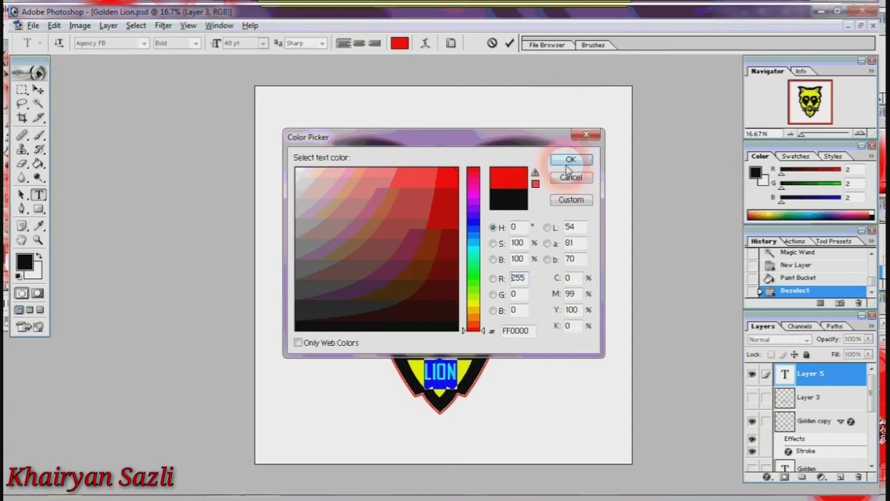
pyautogui.click(570, 161)
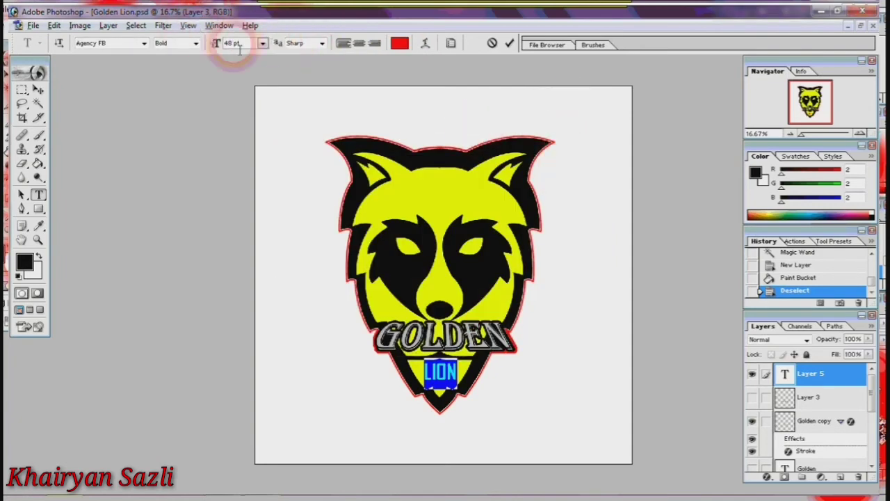
pyautogui.click(264, 44)
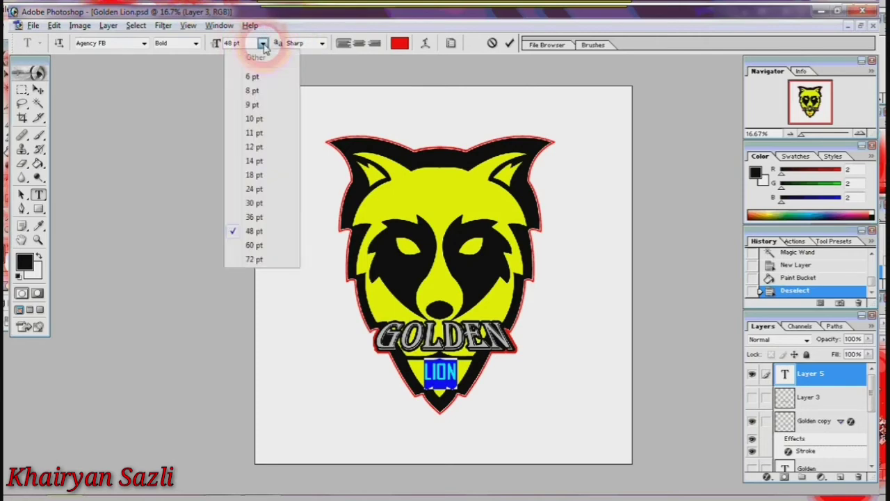
pyautogui.click(258, 218)
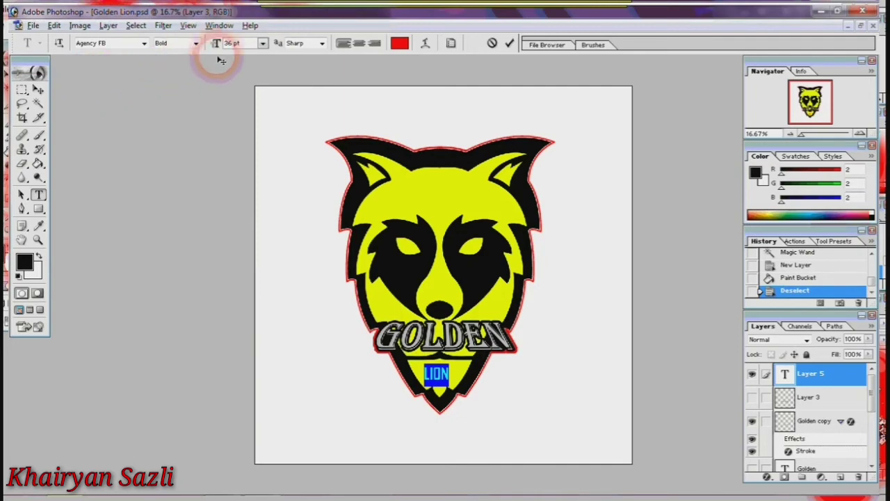
pyautogui.click(38, 89)
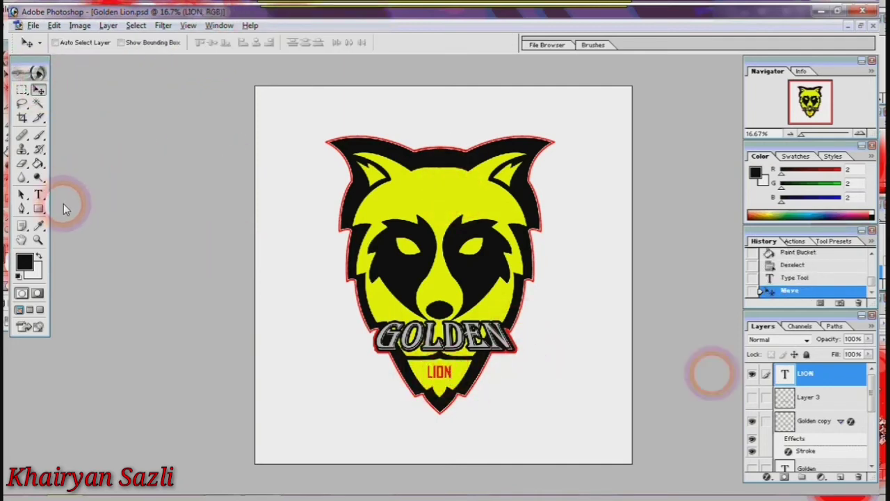
# Give the LION text a 21 px black outside stroke
pyautogui.rightClick(807, 374)
pyautogui.click(787, 229)
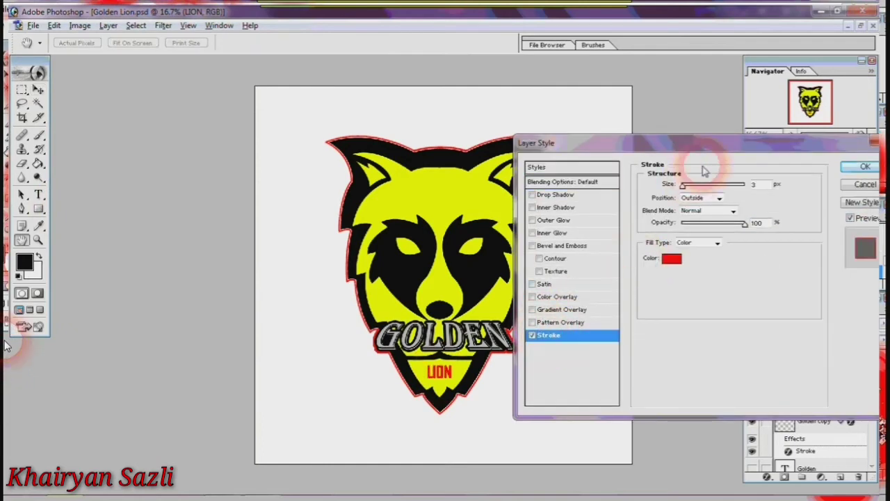
pyautogui.click(671, 258)
pyautogui.moveTo(456, 310); pyautogui.dragTo(487, 369)
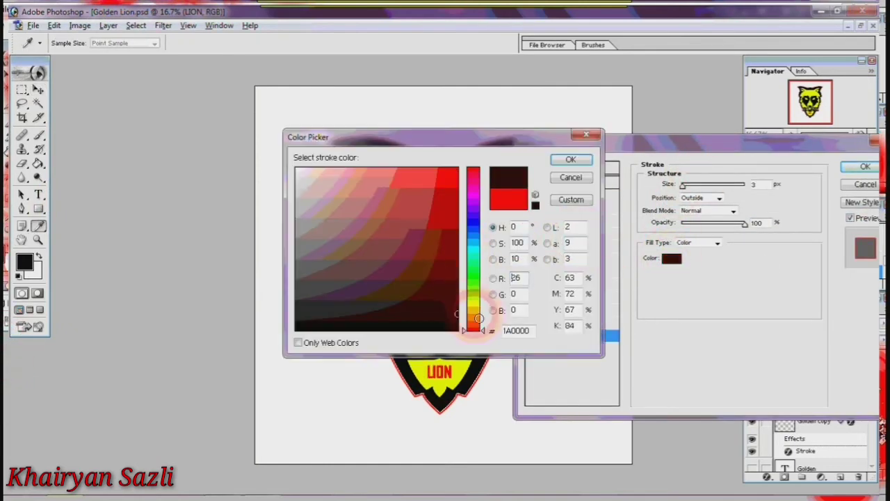
pyautogui.click(570, 159)
pyautogui.moveTo(680, 184); pyautogui.dragTo(691, 188)
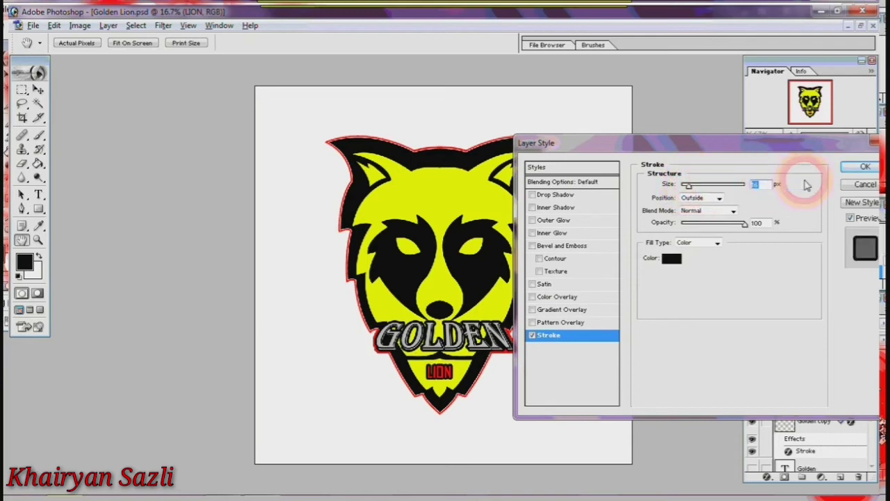
pyautogui.write('21')
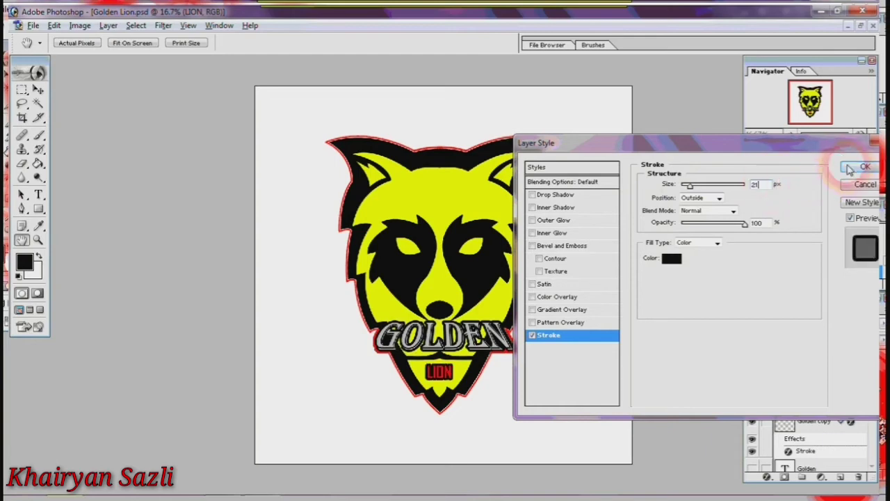
pyautogui.click(852, 169)
pyautogui.click(731, 261)
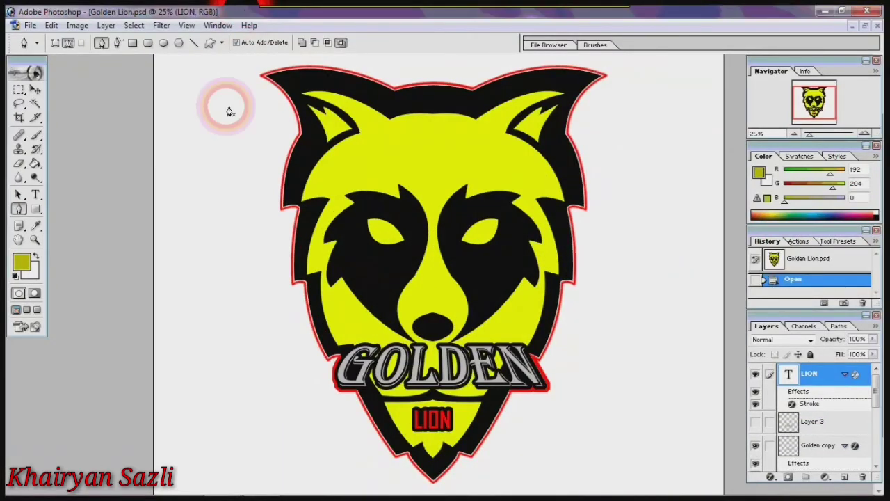
# Show Layer 3's grey GOLDEN duplicate again
pyautogui.click(36, 89)
pyautogui.scroll(-2, 875, 379)
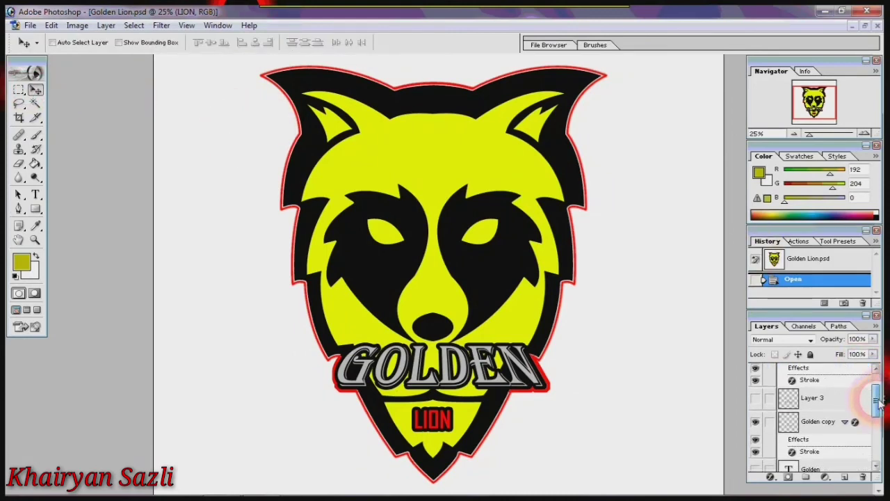
pyautogui.click(757, 397)
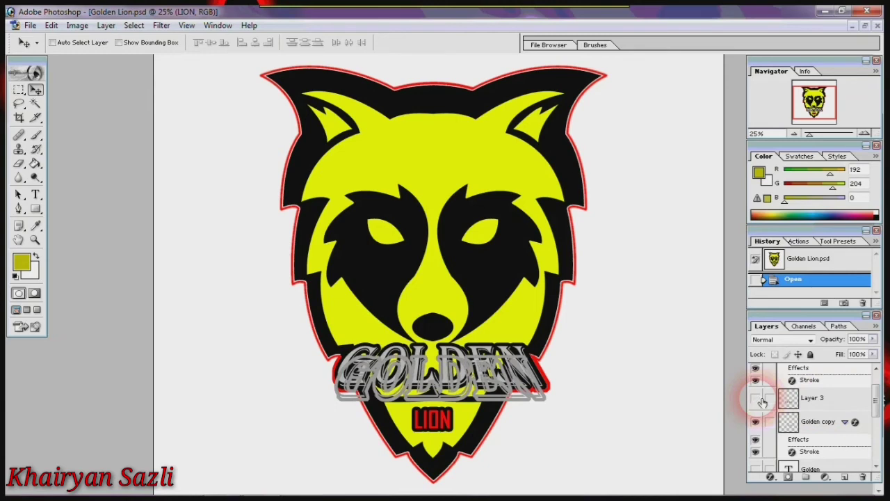
# Delete Layer 3 and collapse the Golden copy and LION effects lists
pyautogui.click(835, 398)
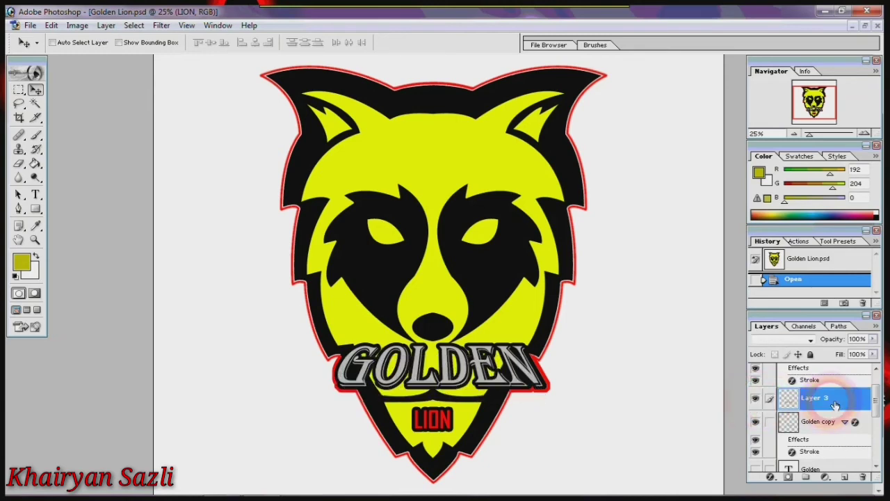
pyautogui.click(865, 476)
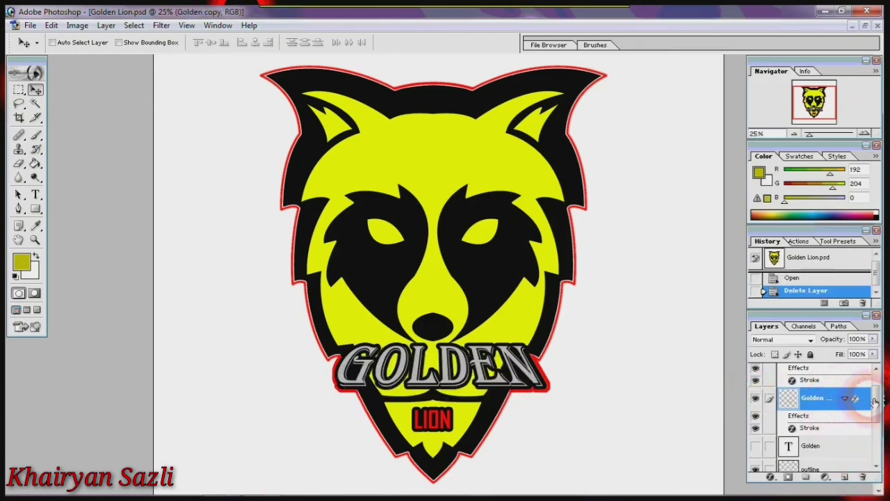
pyautogui.click(846, 398)
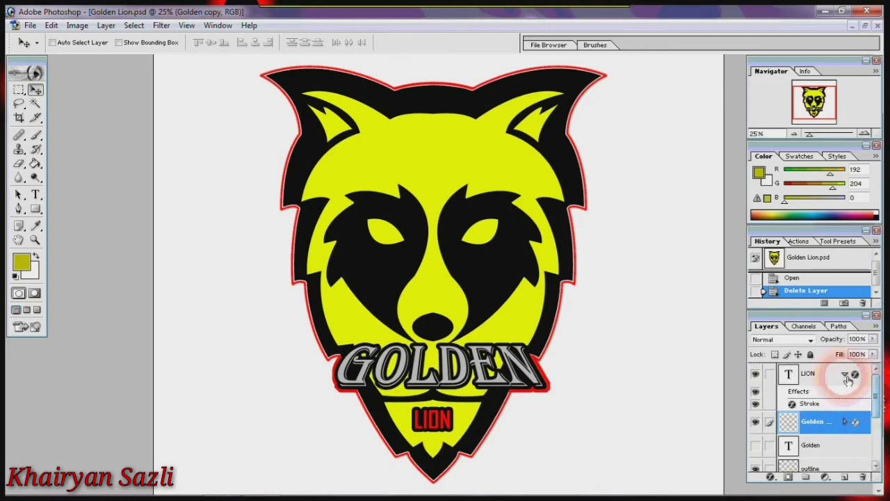
pyautogui.click(846, 376)
# Delete the original Golden text layer and select the LION layer
pyautogui.moveTo(878, 389); pyautogui.dragTo(878, 400)
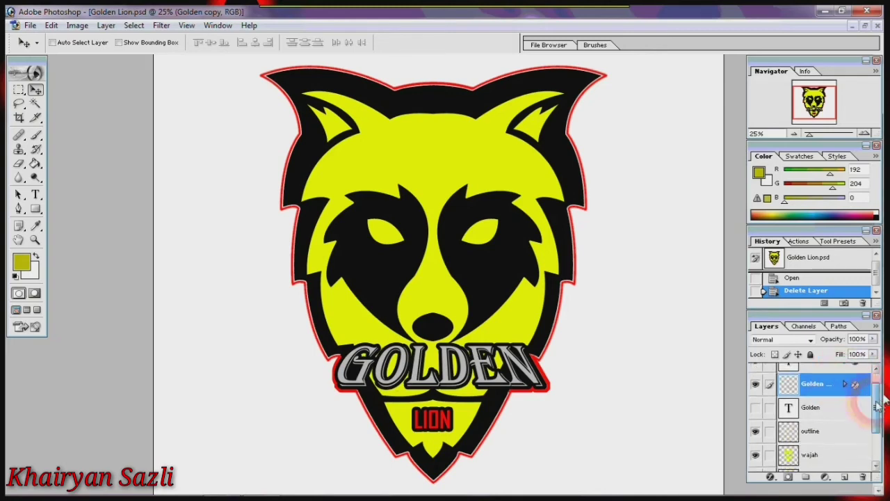
pyautogui.click(755, 407)
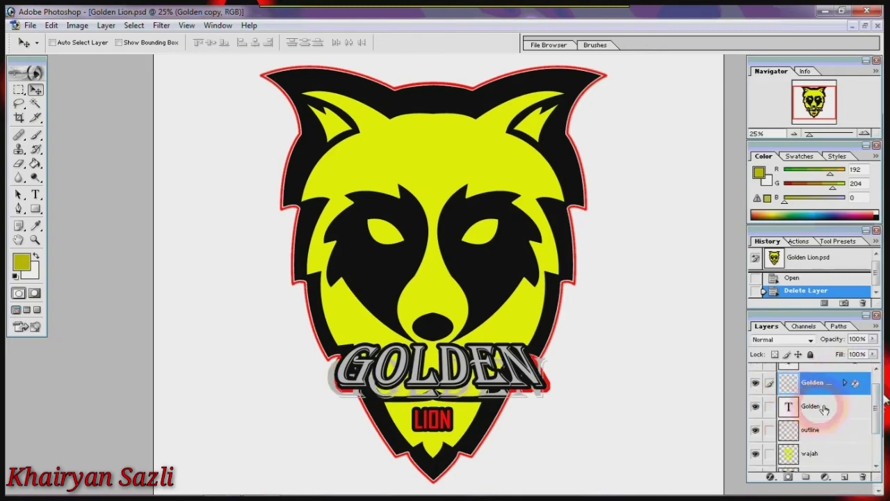
pyautogui.click(828, 409)
pyautogui.moveTo(829, 412); pyautogui.dragTo(863, 477)
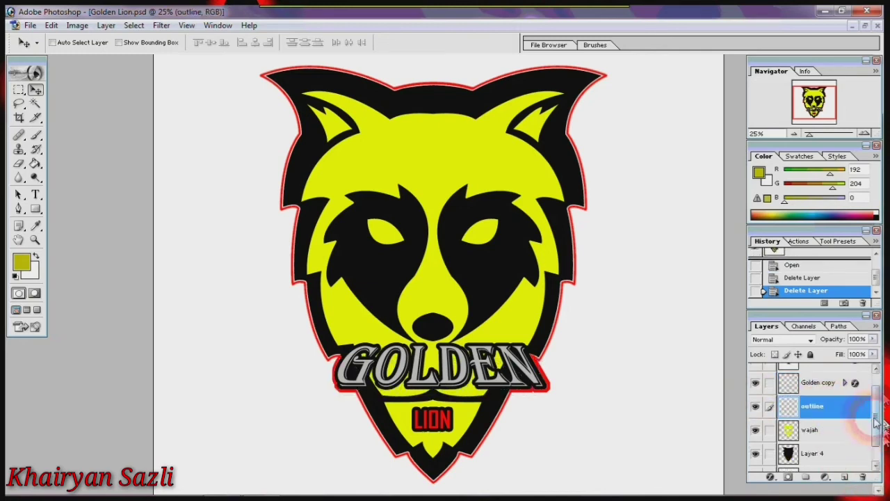
pyautogui.scroll(-1, 878, 434)
pyautogui.moveTo(883, 431)
pyautogui.mouseDown()
pyautogui.moveTo(883, 440)
pyautogui.moveTo(772, 415)
pyautogui.mouseUp()
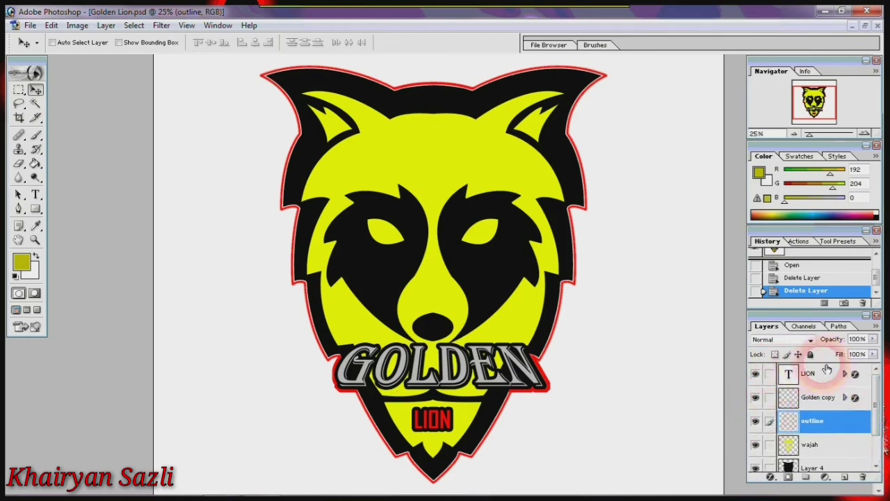
pyautogui.click(811, 374)
# Add a new Layer 5 above LION and zoom in on the wolf's ears
pyautogui.click(844, 477)
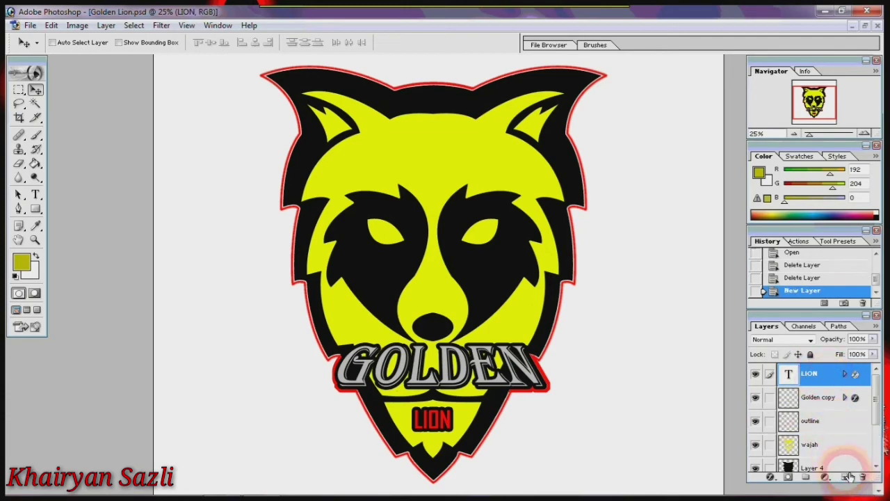
pyautogui.click(19, 209)
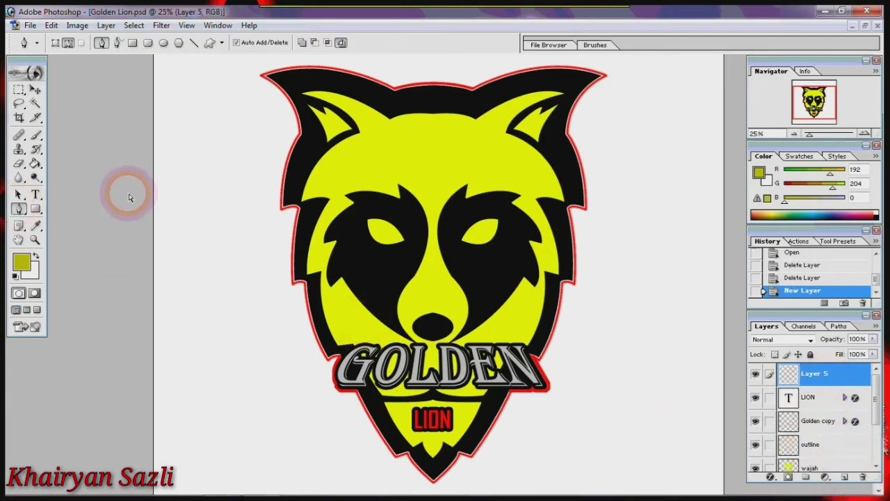
pyautogui.hotkey('ctrl', '+')
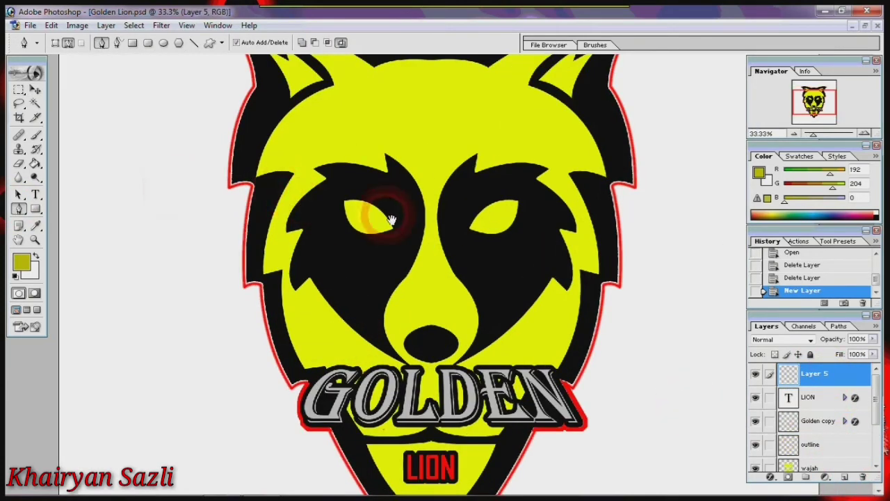
pyautogui.moveTo(387, 218)
pyautogui.mouseDown()
pyautogui.moveTo(412, 277)
pyautogui.moveTo(407, 219)
pyautogui.moveTo(427, 236)
pyautogui.moveTo(417, 219)
pyautogui.moveTo(434, 288)
pyautogui.mouseUp()
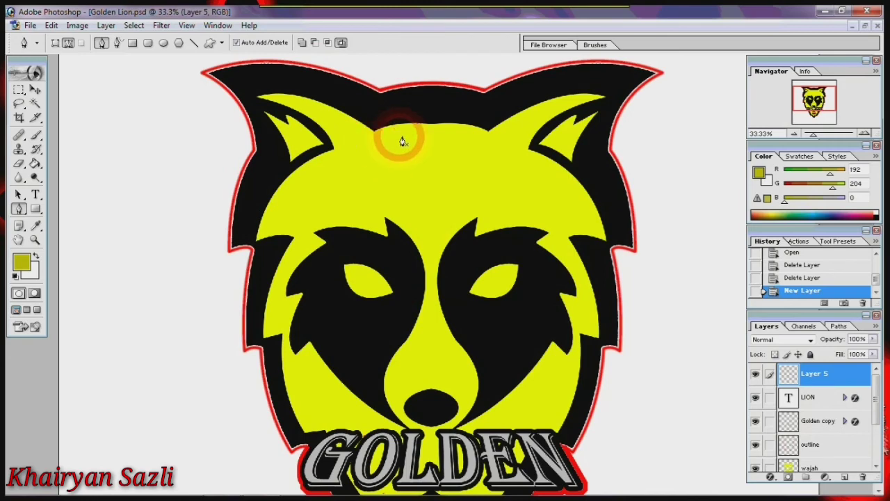
# Start the Pen path across the forehead and toward the left eye marking
pyautogui.click(483, 139)
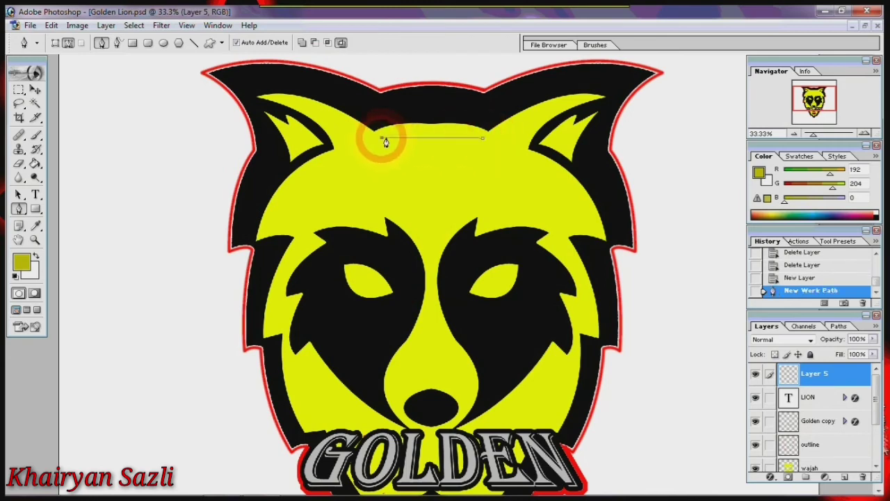
pyautogui.moveTo(382, 138); pyautogui.dragTo(319, 160)
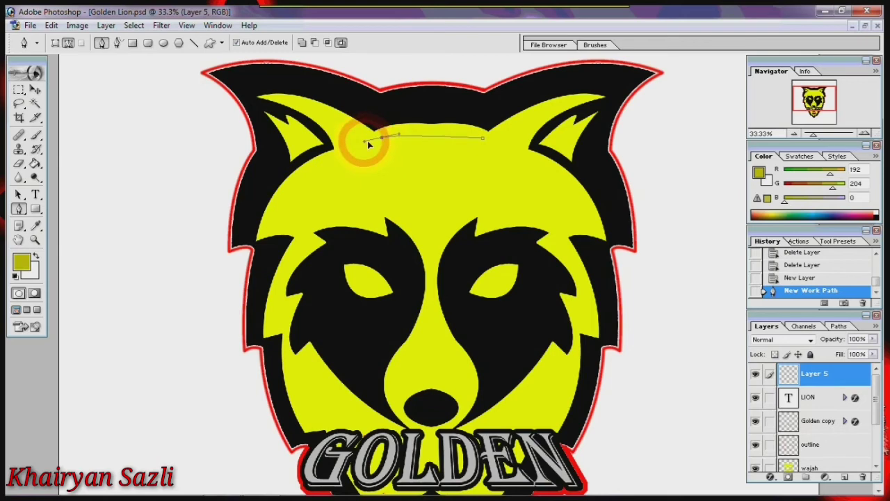
pyautogui.click(317, 154)
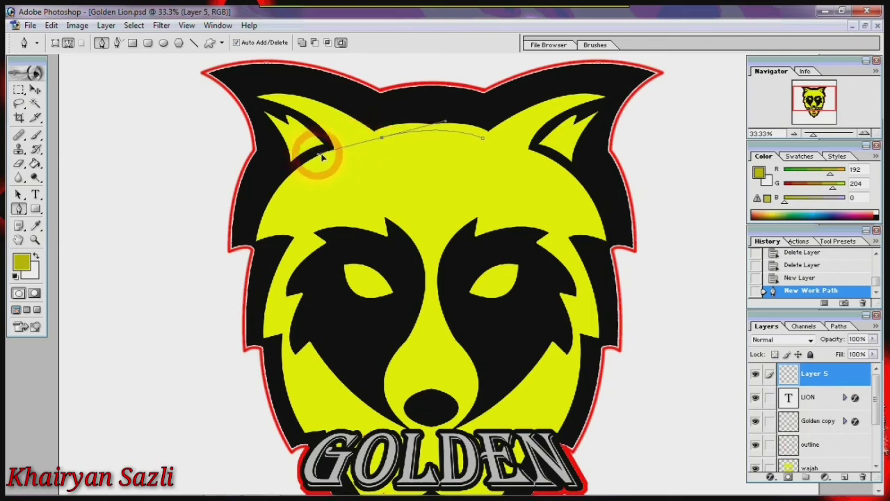
pyautogui.click(319, 154)
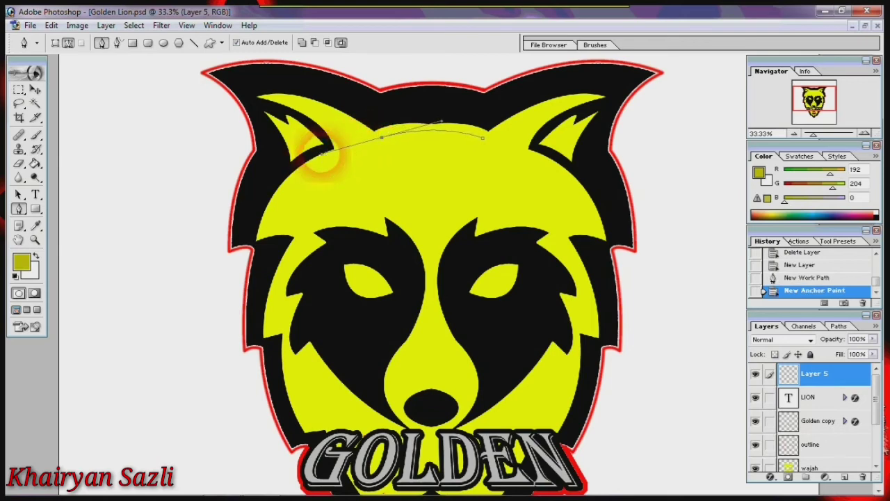
pyautogui.click(382, 138)
pyautogui.moveTo(403, 165)
pyautogui.mouseDown()
pyautogui.moveTo(409, 175)
pyautogui.moveTo(402, 171)
pyautogui.mouseUp()
pyautogui.click(402, 165)
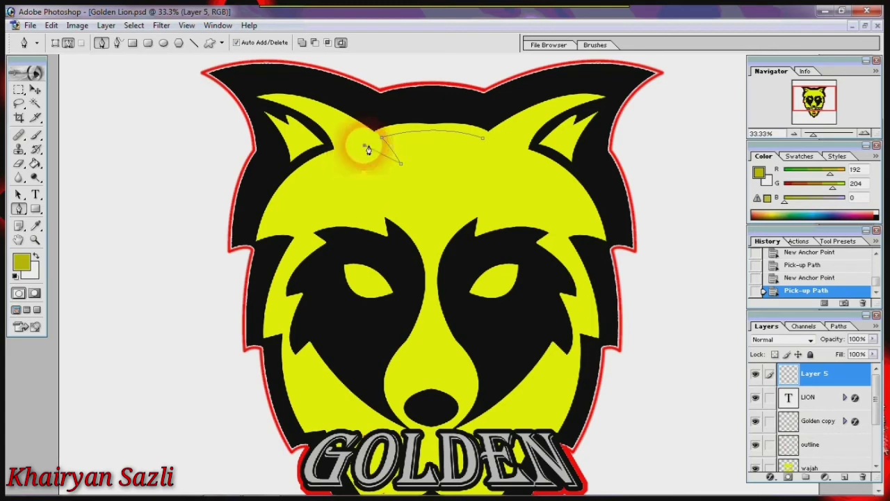
pyautogui.moveTo(368, 150); pyautogui.dragTo(350, 148)
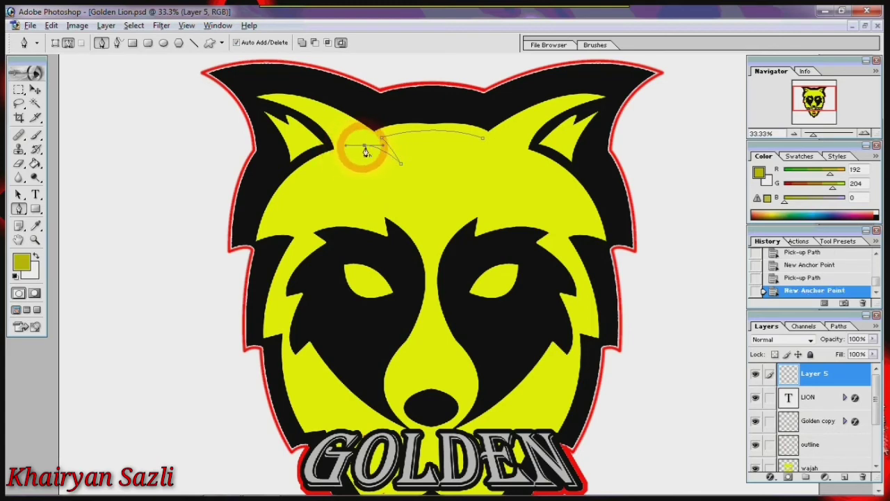
pyautogui.hotkey('ctrl', 'z')
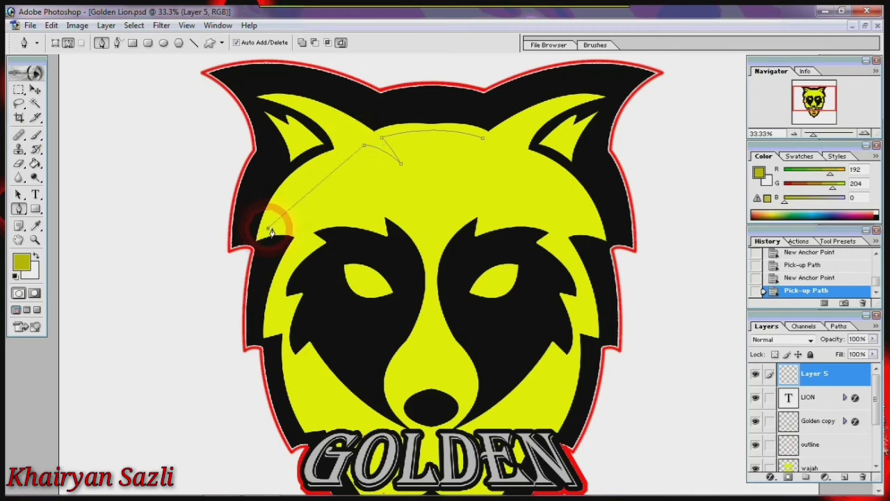
pyautogui.moveTo(268, 229); pyautogui.dragTo(258, 293)
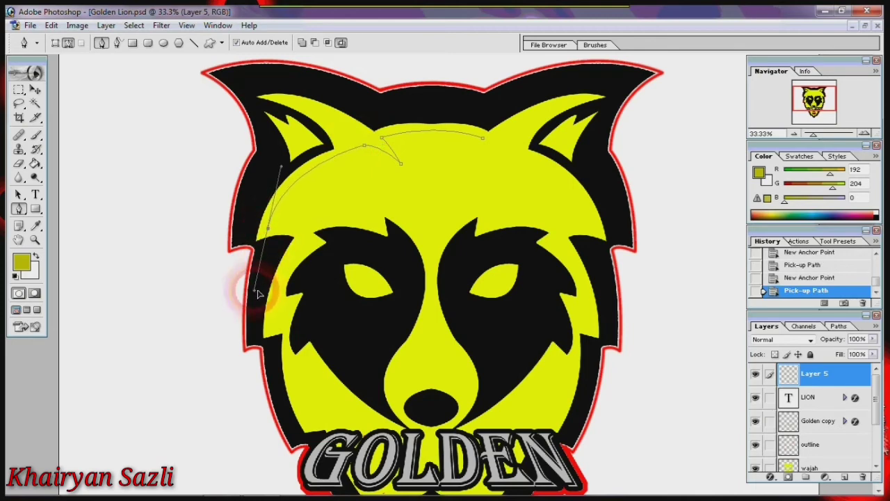
pyautogui.keyDown('alt'); pyautogui.click(267, 229); pyautogui.keyUp('alt')
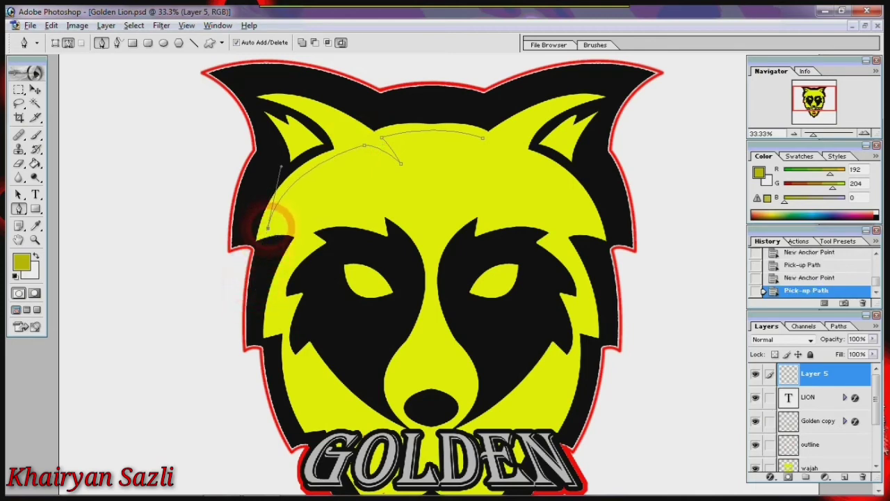
pyautogui.moveTo(304, 236); pyautogui.dragTo(330, 245)
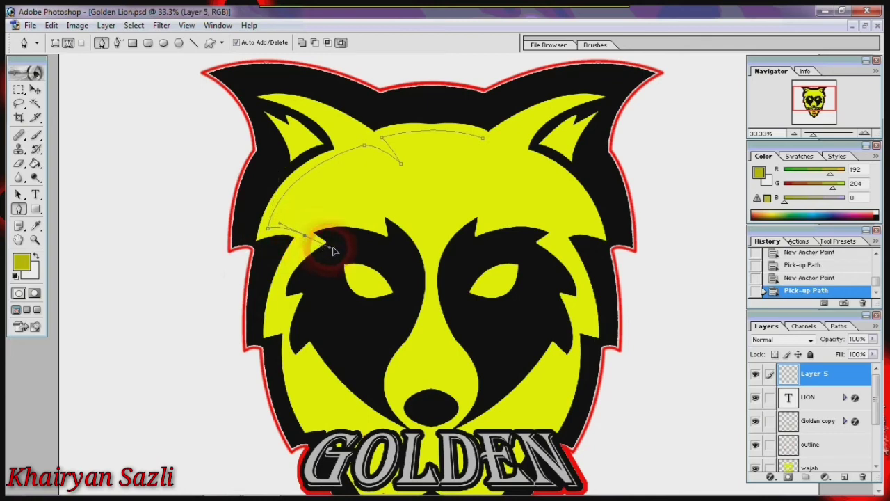
pyautogui.click(304, 236)
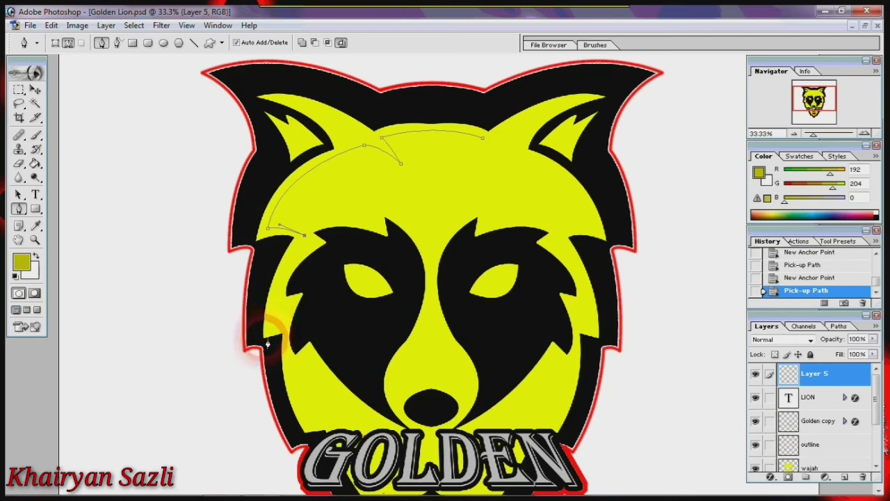
# Continue the path down the left cheek, up to the left ear tip, and close it
pyautogui.moveTo(265, 341)
pyautogui.mouseDown()
pyautogui.moveTo(265, 387)
pyautogui.moveTo(254, 402)
pyautogui.moveTo(263, 401)
pyautogui.mouseUp()
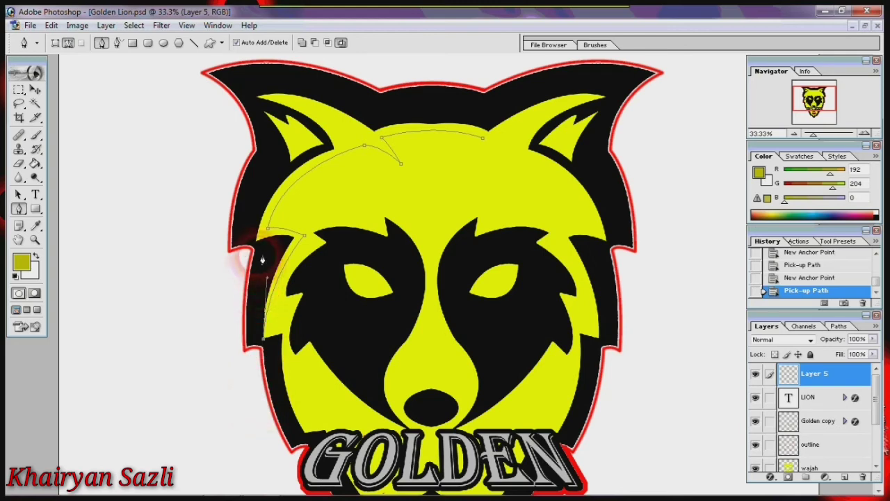
pyautogui.moveTo(259, 253); pyautogui.dragTo(266, 255)
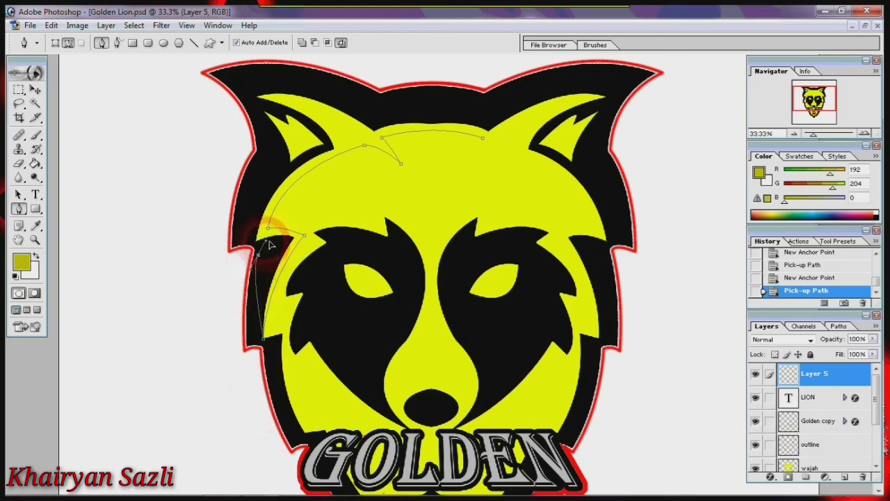
pyautogui.moveTo(266, 221); pyautogui.dragTo(262, 263)
pyautogui.click(258, 246)
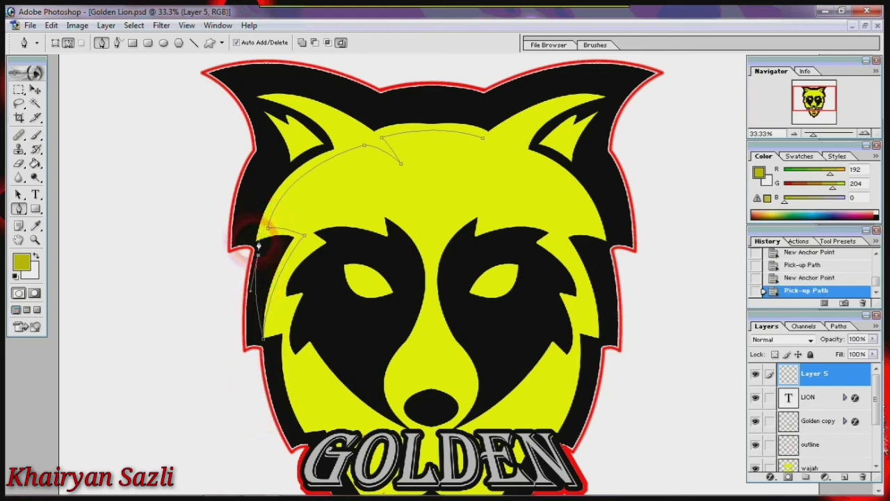
pyautogui.click(251, 239)
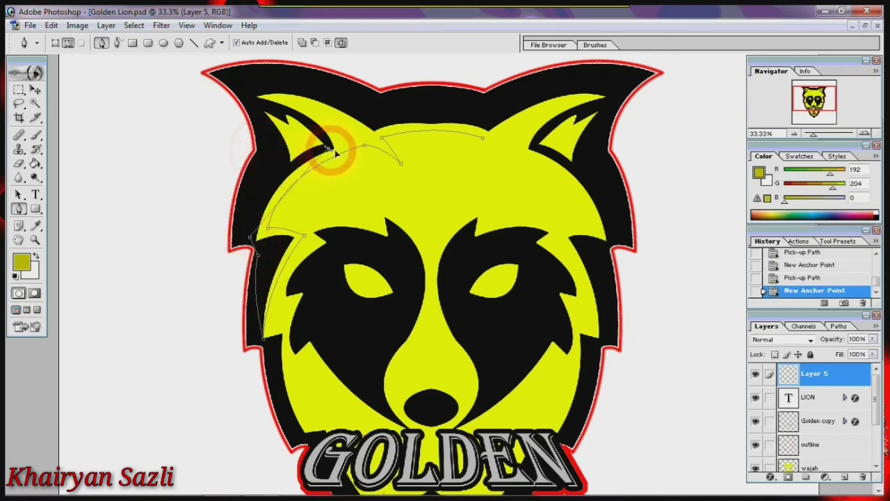
pyautogui.moveTo(333, 149); pyautogui.dragTo(397, 132)
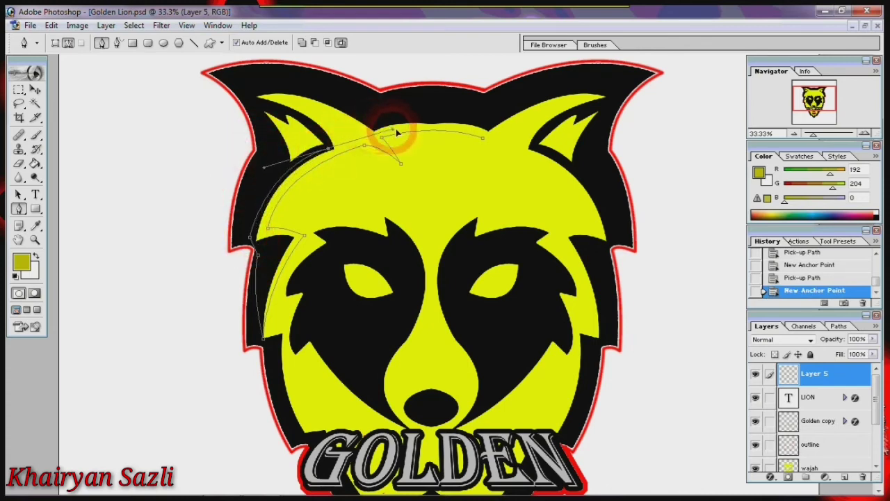
pyautogui.keyDown('alt'); pyautogui.click(330, 148); pyautogui.keyUp('alt')
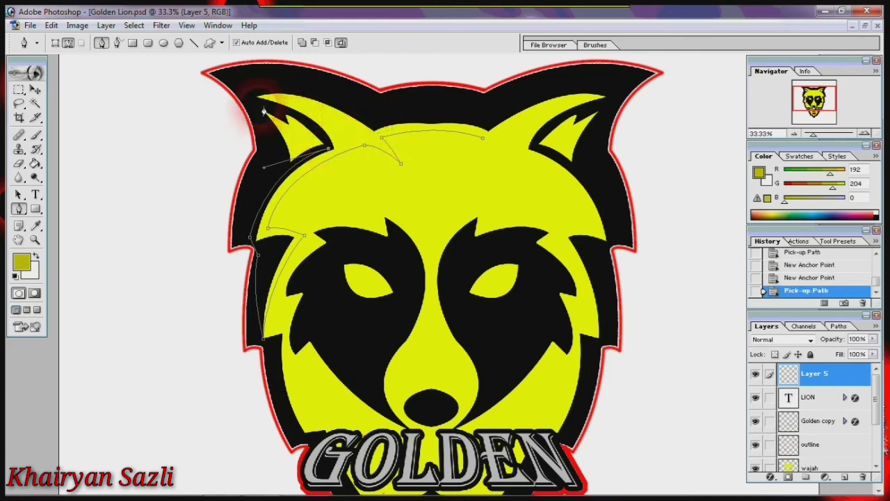
pyautogui.moveTo(253, 102); pyautogui.dragTo(180, 88)
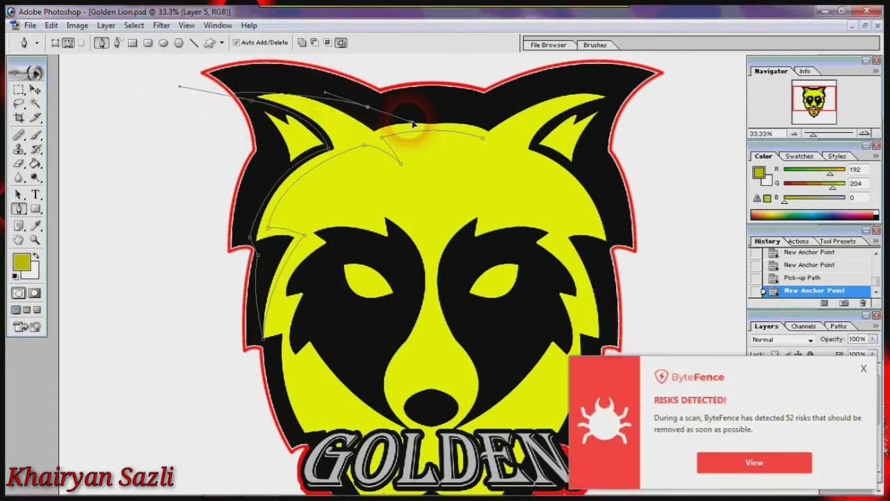
pyautogui.moveTo(410, 147); pyautogui.dragTo(407, 147)
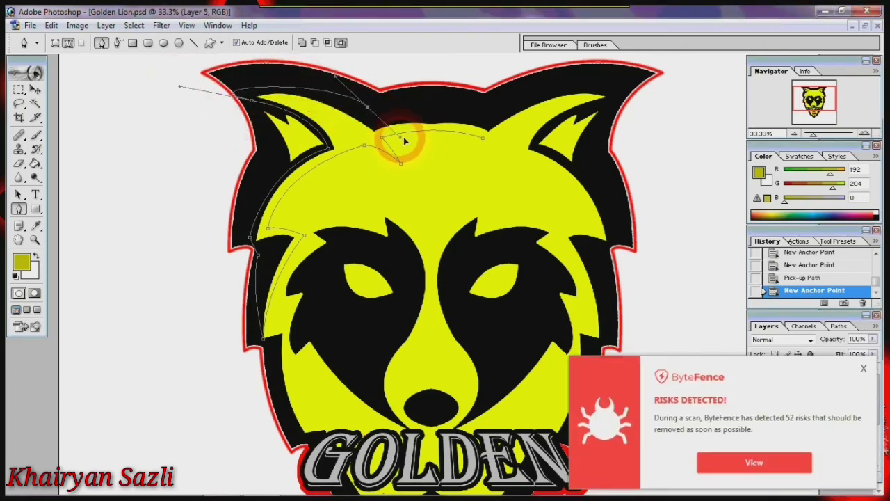
pyautogui.moveTo(252, 101)
pyautogui.mouseDown()
pyautogui.moveTo(343, 101)
pyautogui.moveTo(469, 162)
pyautogui.mouseUp()
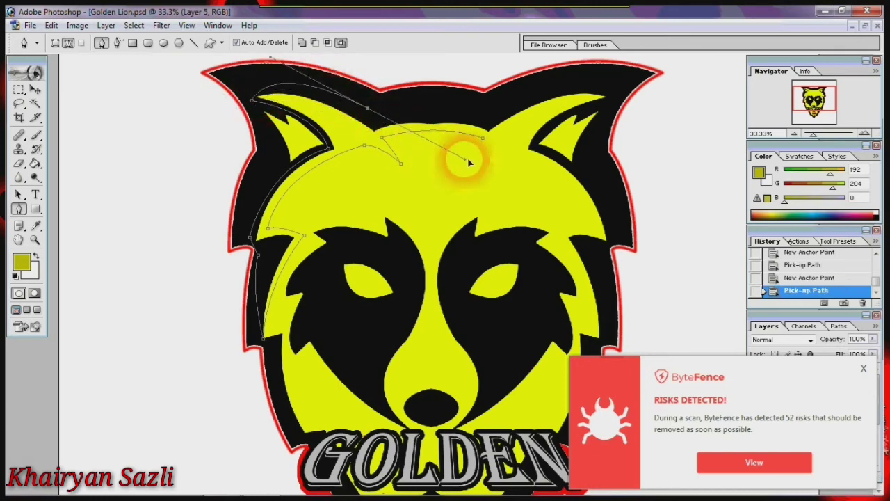
pyautogui.click(367, 109)
pyautogui.click(480, 136)
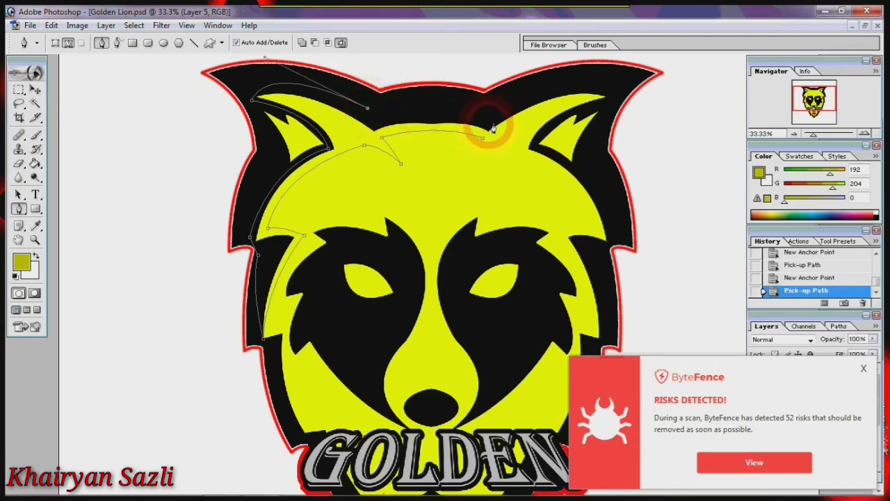
pyautogui.click(484, 135)
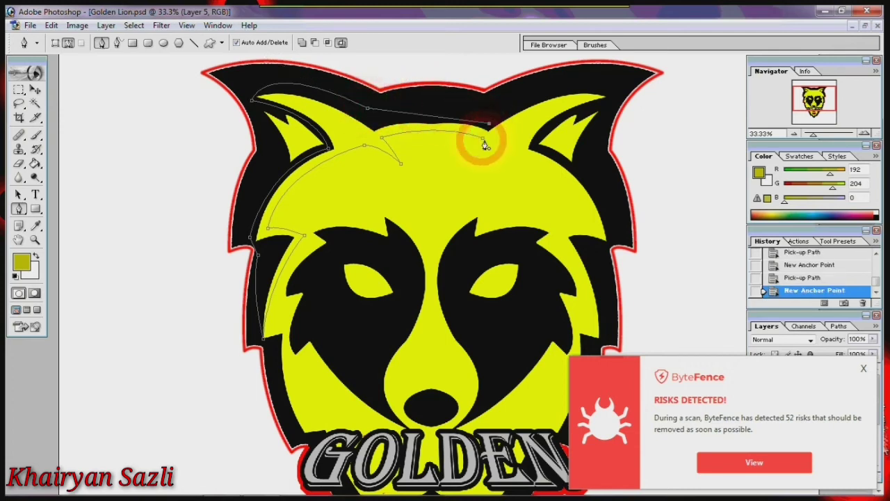
pyautogui.click(863, 368)
# Set the foreground colour to olive yellow B5BD38
pyautogui.rightClick(354, 135)
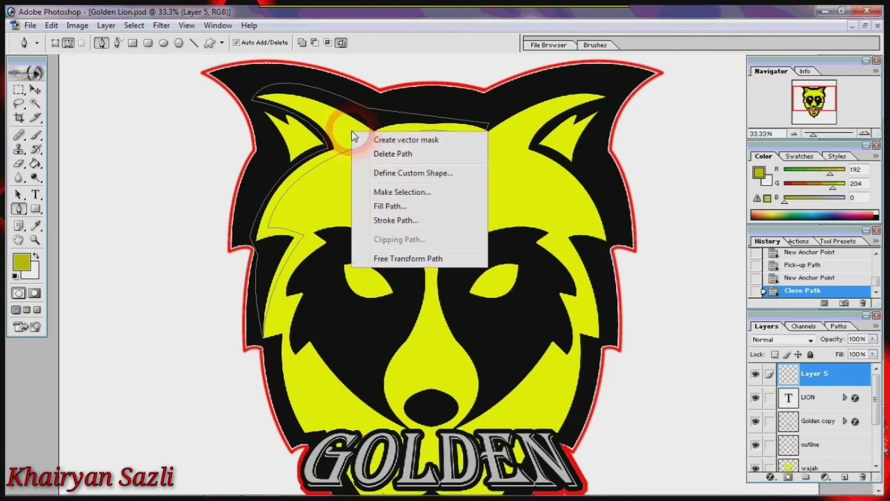
pyautogui.click(338, 137)
pyautogui.click(22, 263)
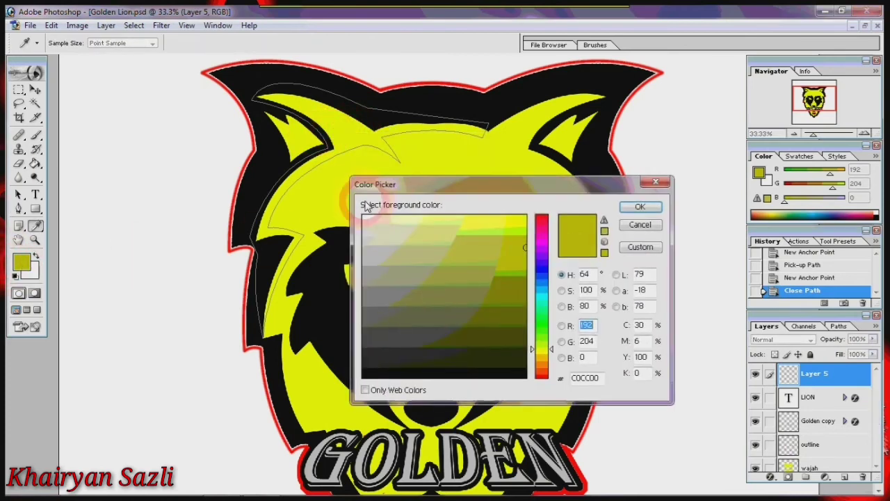
pyautogui.click(521, 240)
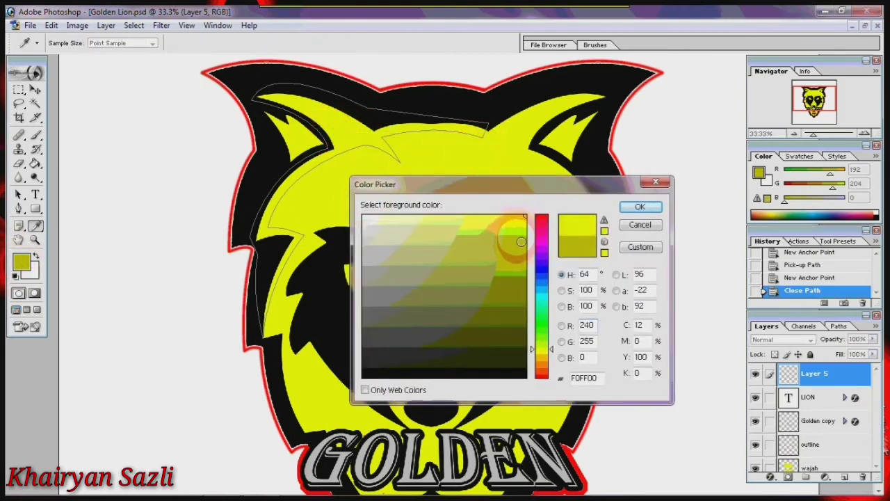
pyautogui.click(526, 255)
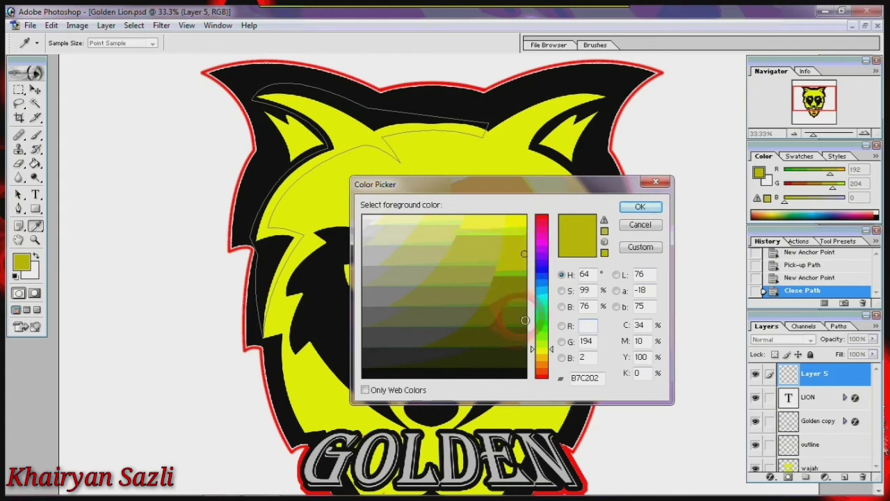
pyautogui.moveTo(522, 322); pyautogui.dragTo(520, 307)
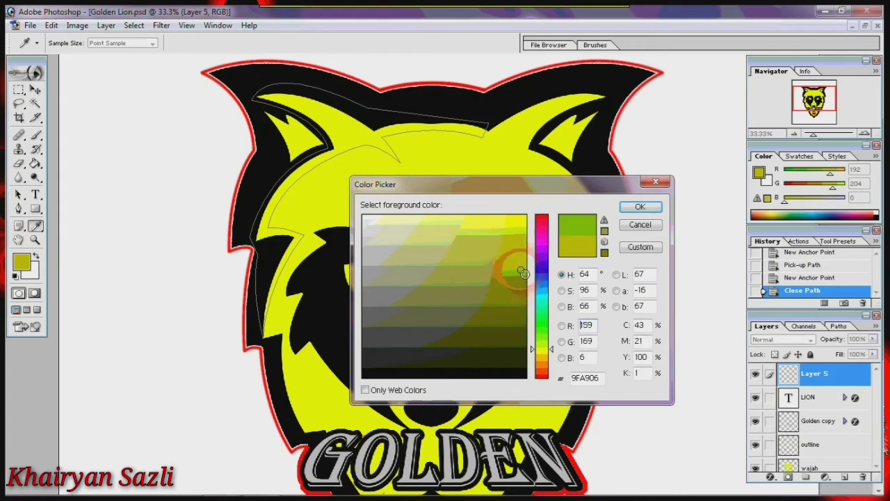
pyautogui.click(521, 258)
pyautogui.click(479, 258)
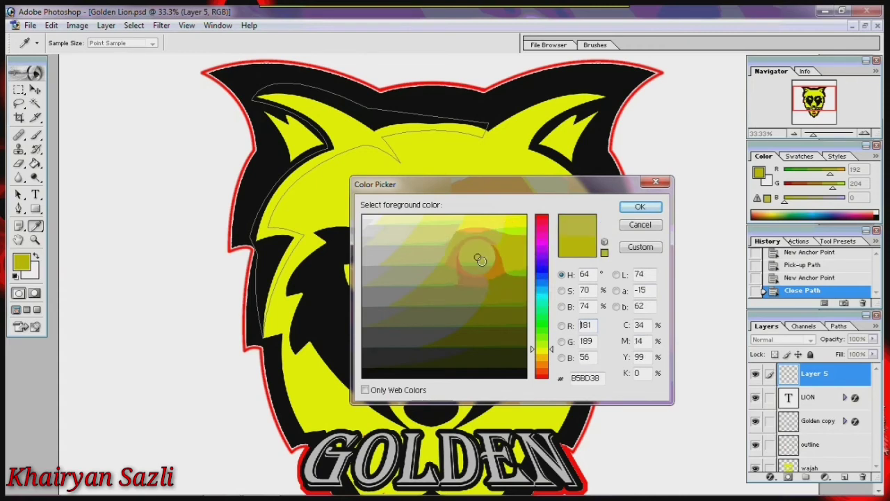
pyautogui.click(638, 207)
# Fill the highlight path with the foreground colour and delete the path
pyautogui.rightClick(355, 155)
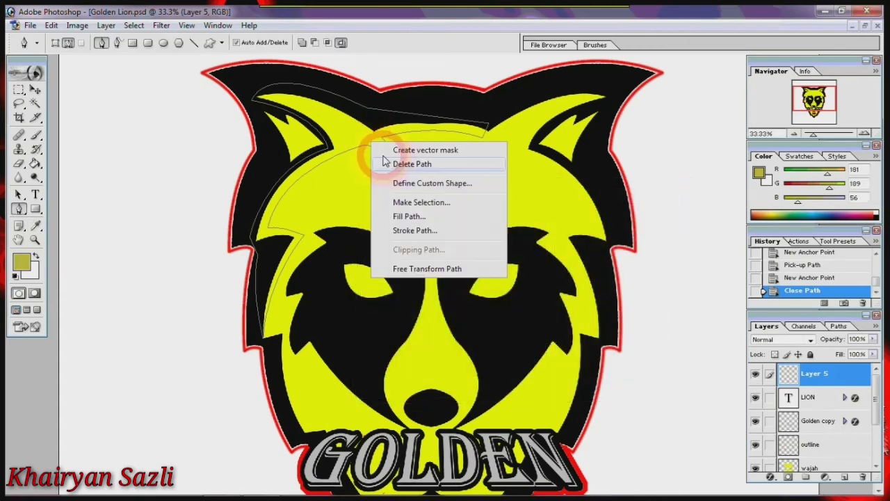
pyautogui.click(409, 216)
pyautogui.click(519, 174)
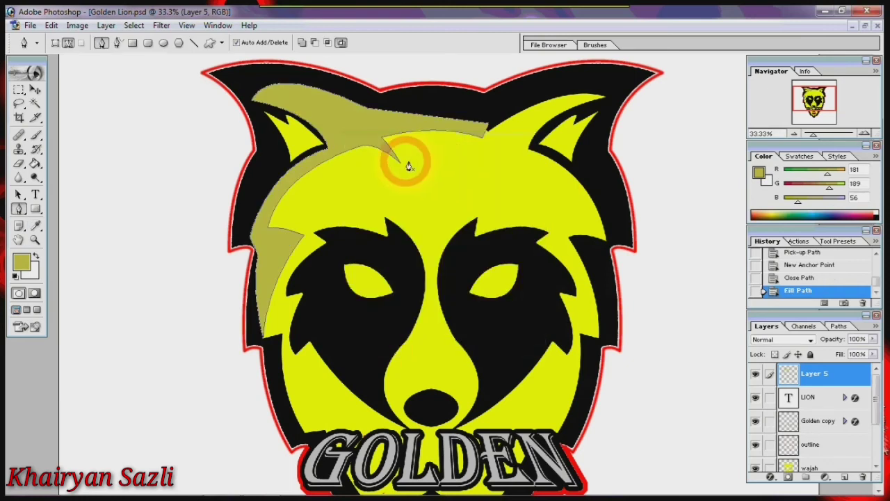
pyautogui.rightClick(408, 161)
pyautogui.click(433, 184)
# Trace a closed Pen outline on the chin's left side beside LION
pyautogui.scroll(-2, 439, 243)
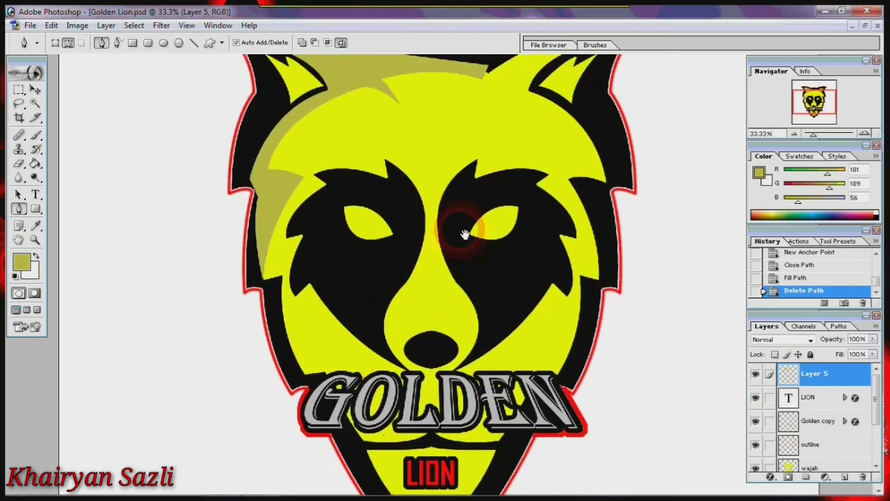
pyautogui.moveTo(461, 238)
pyautogui.mouseDown()
pyautogui.moveTo(470, 270)
pyautogui.moveTo(479, 162)
pyautogui.mouseUp()
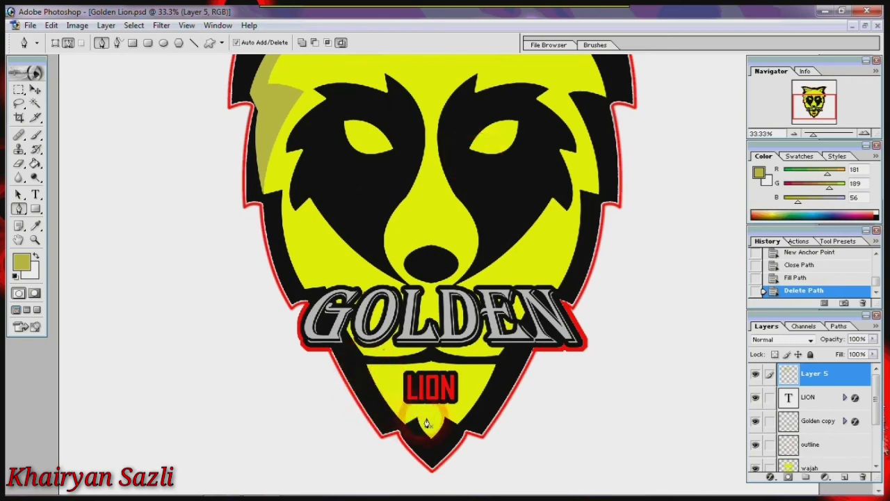
pyautogui.click(366, 364)
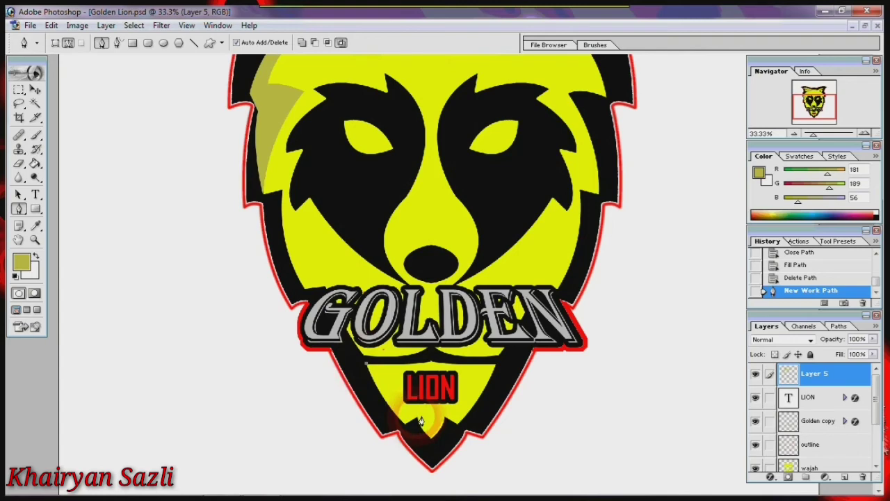
pyautogui.click(468, 455)
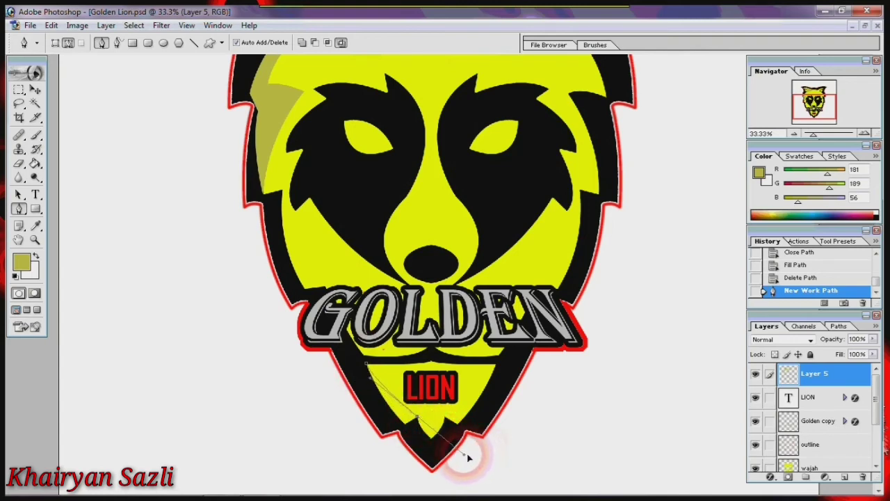
pyautogui.click(414, 426)
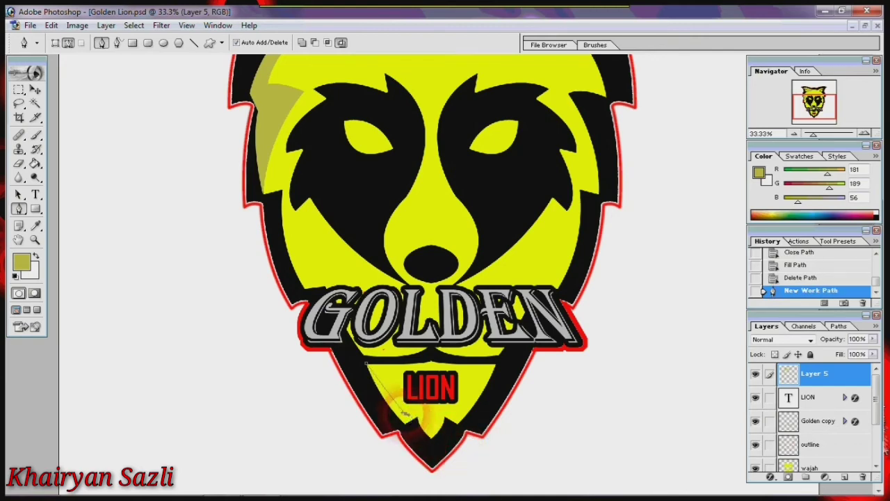
pyautogui.moveTo(406, 414); pyautogui.dragTo(432, 430)
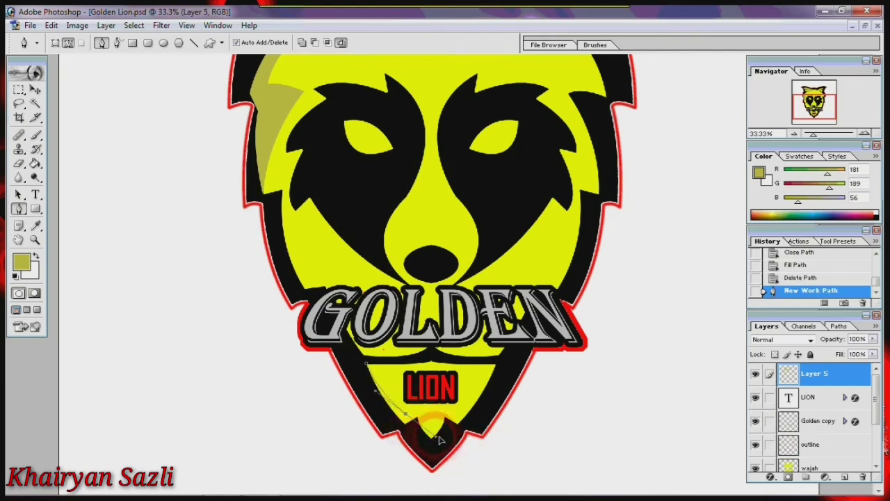
pyautogui.click(439, 438)
pyautogui.click(407, 415)
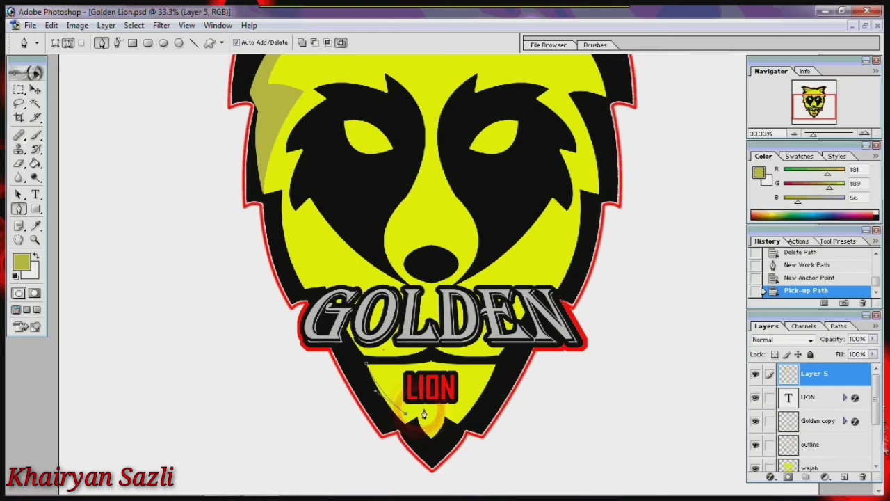
pyautogui.click(433, 443)
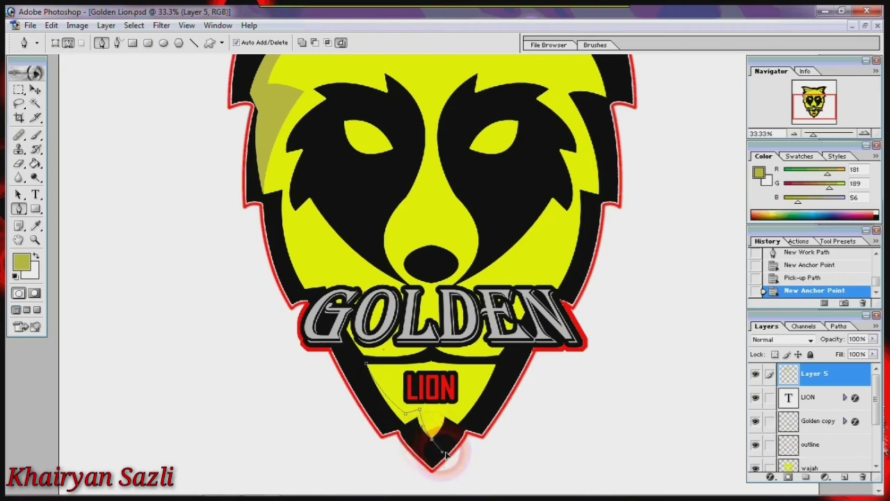
pyautogui.click(446, 457)
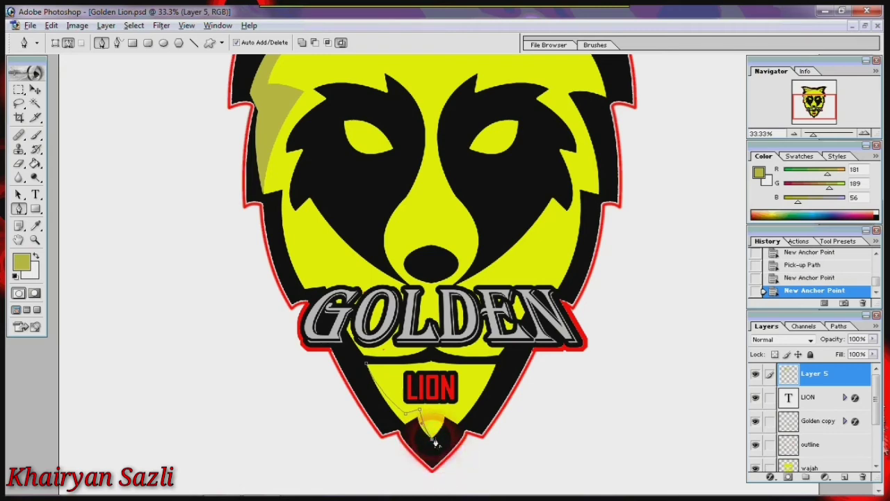
pyautogui.click(434, 441)
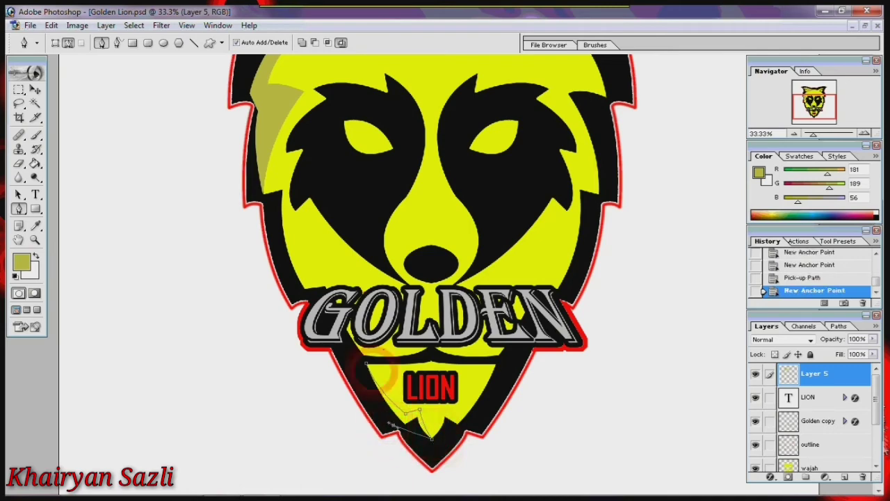
pyautogui.click(364, 367)
pyautogui.click(393, 411)
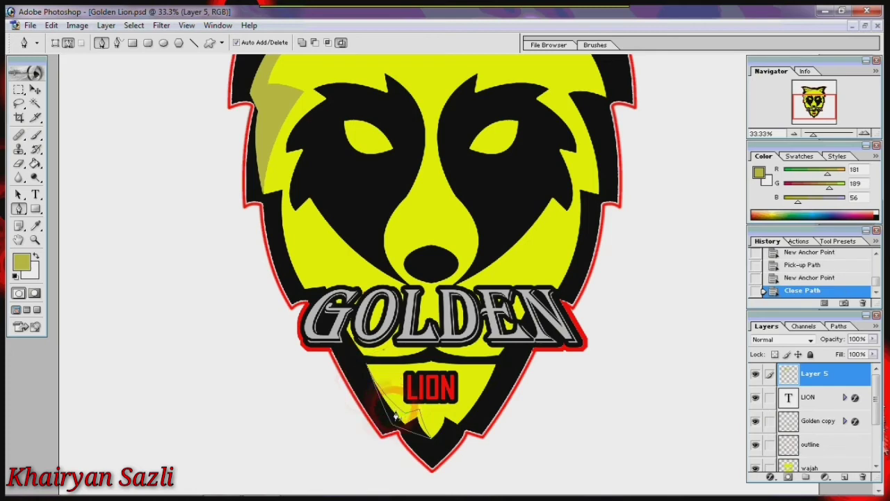
# Fill the chin outline with the olive foreground colour and delete the path
pyautogui.rightClick(395, 416)
pyautogui.click(426, 348)
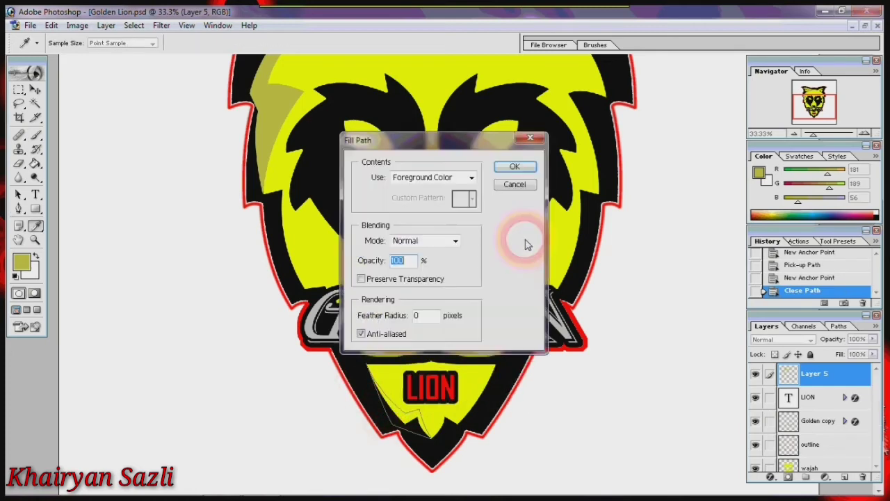
pyautogui.click(515, 167)
pyautogui.rightClick(428, 269)
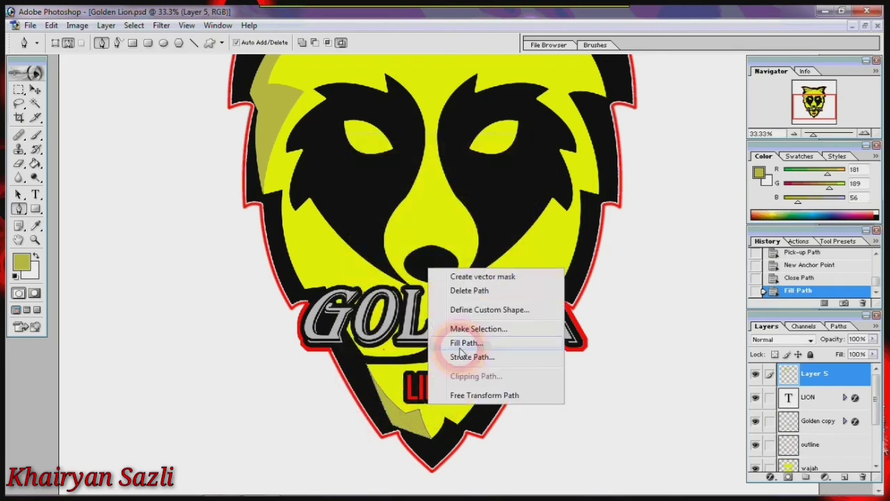
pyautogui.click(470, 291)
pyautogui.moveTo(477, 248)
pyautogui.mouseDown()
pyautogui.moveTo(513, 398)
pyautogui.moveTo(510, 382)
pyautogui.mouseUp()
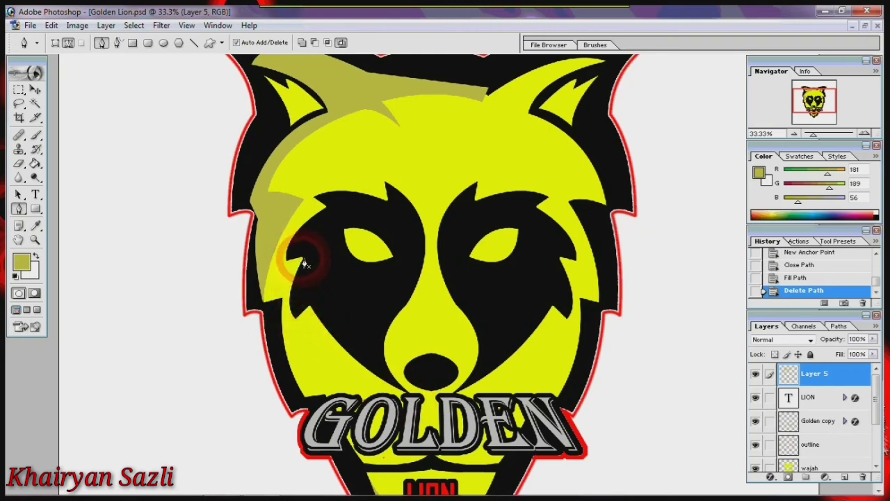
# Pen-trace a closed cheek highlight path from beside the left eye down toward the nose
pyautogui.click(302, 258)
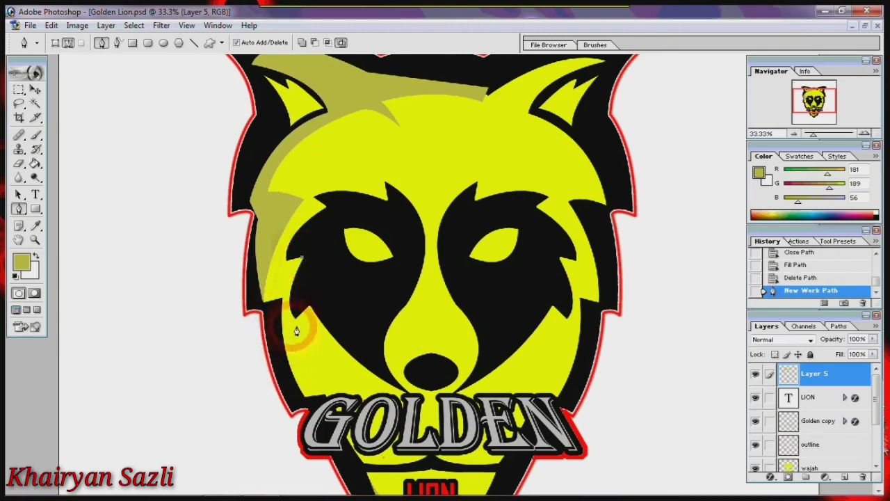
pyautogui.moveTo(296, 331); pyautogui.dragTo(312, 356)
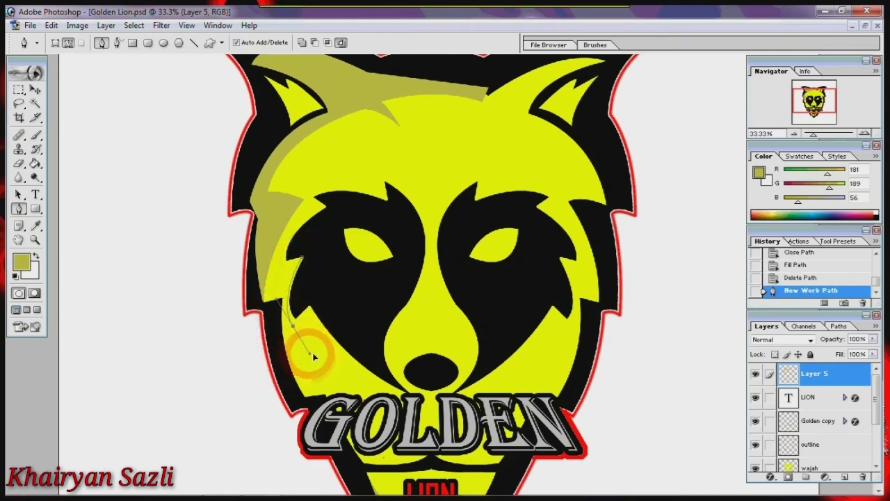
pyautogui.click(304, 262)
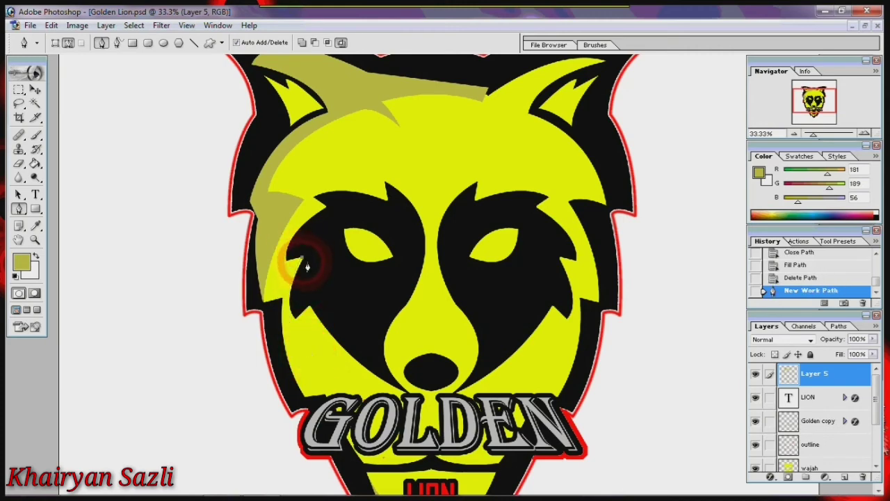
pyautogui.hotkey('ctrl', 'z')
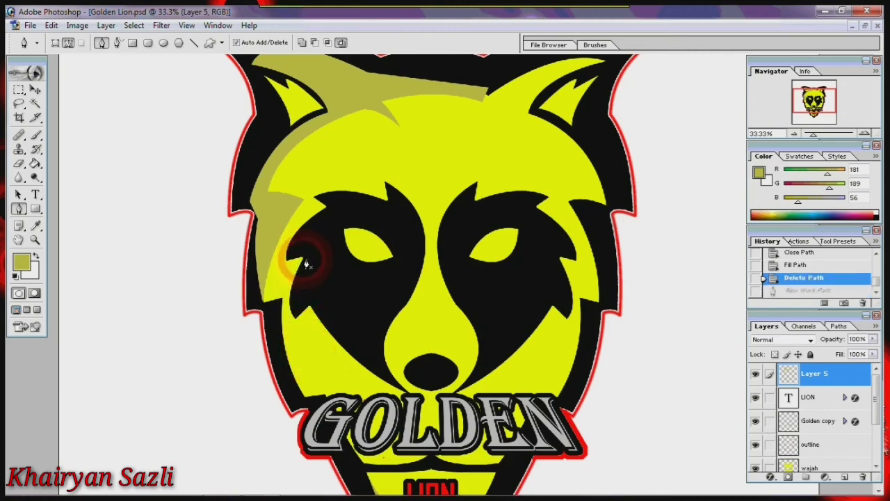
pyautogui.click(304, 262)
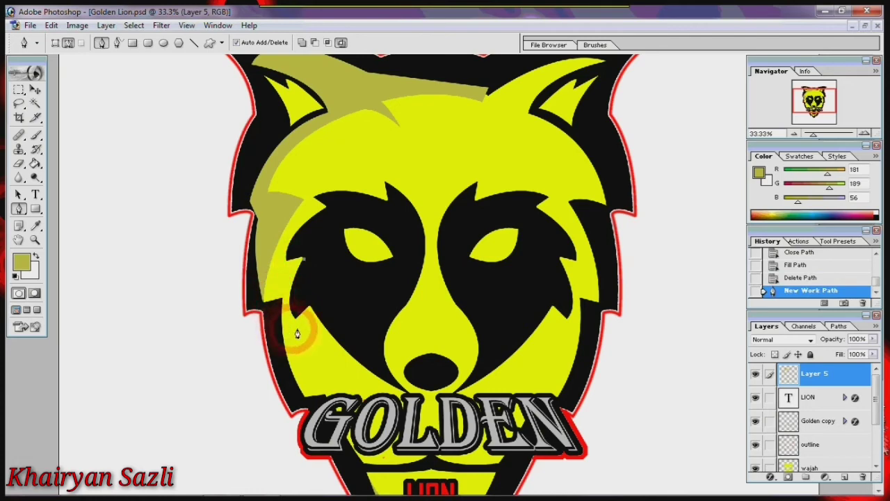
pyautogui.moveTo(313, 354); pyautogui.dragTo(316, 357)
pyautogui.click(298, 327)
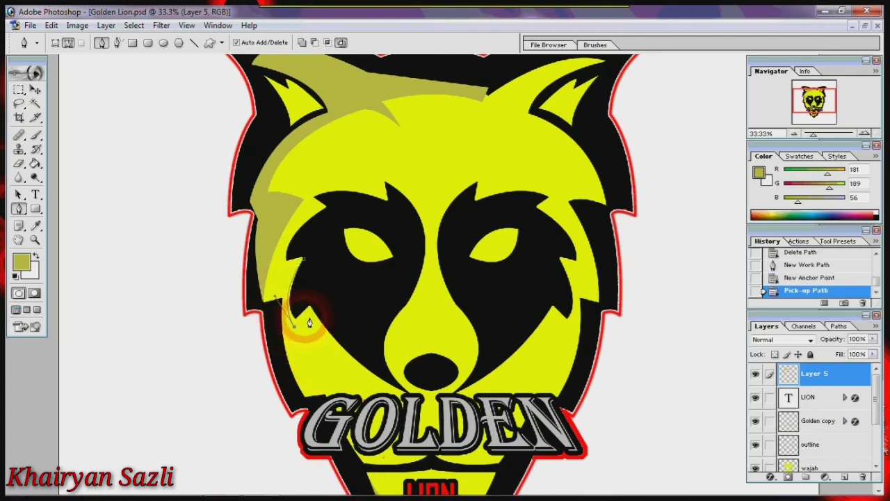
pyautogui.click(311, 316)
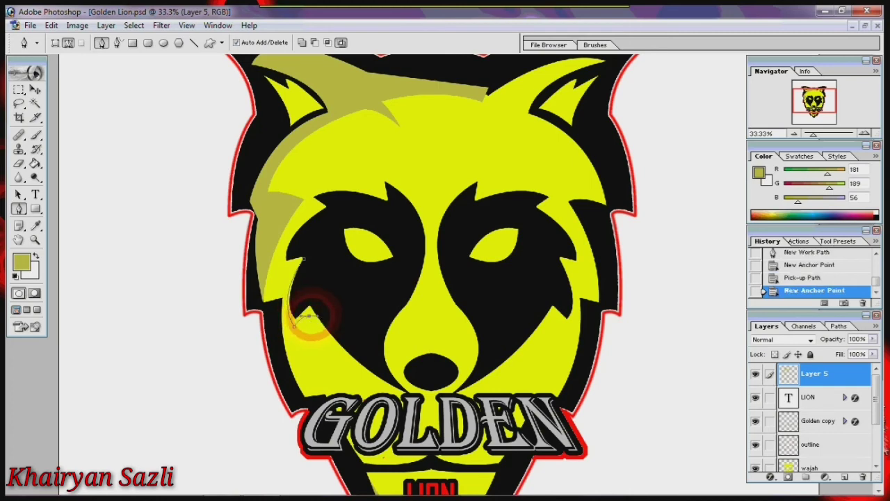
pyautogui.click(311, 317)
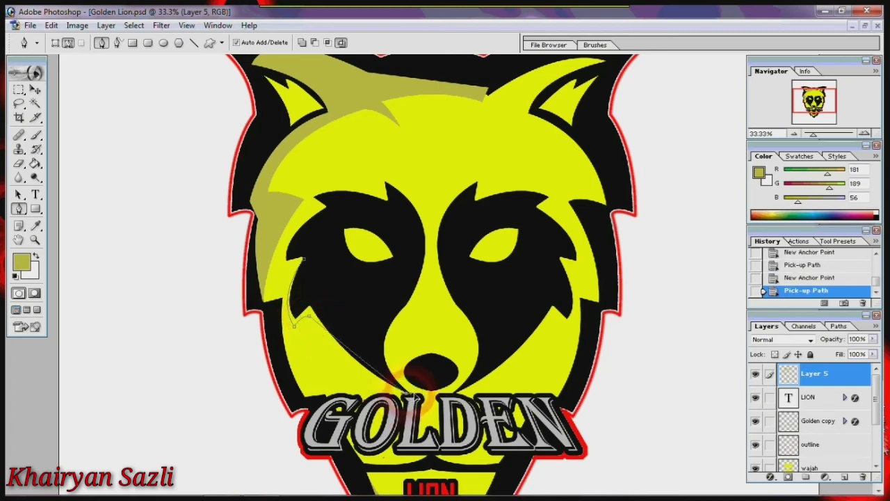
pyautogui.moveTo(411, 393)
pyautogui.mouseDown()
pyautogui.moveTo(452, 405)
pyautogui.moveTo(483, 429)
pyautogui.mouseUp()
pyautogui.hotkey('ctrl', 'z')
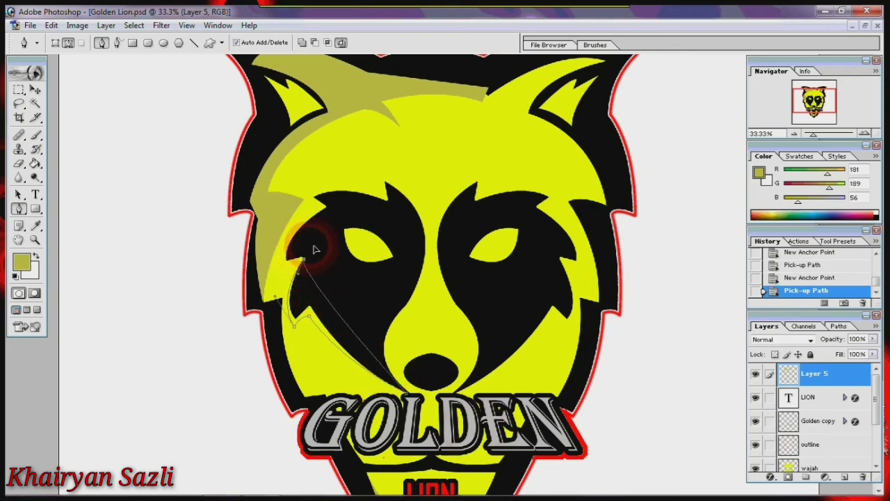
pyautogui.click(306, 265)
# Fill the cheek path with olive, then delete the work path
pyautogui.rightClick(299, 298)
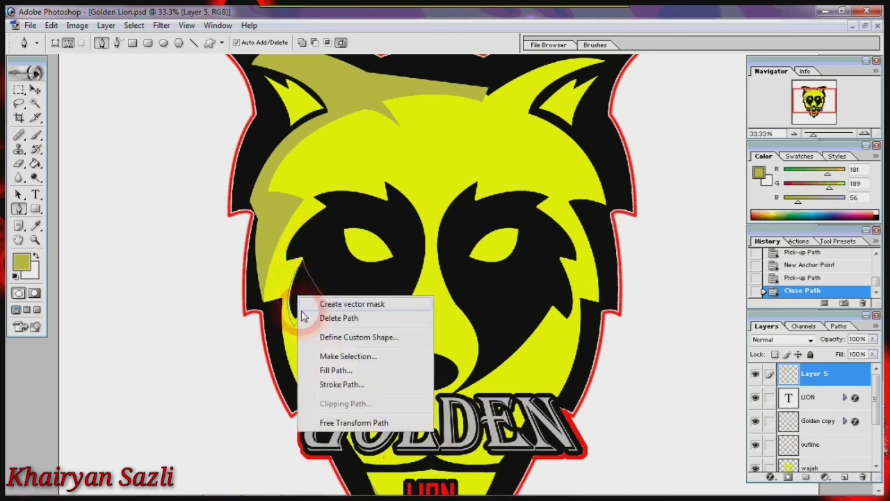
pyautogui.click(336, 370)
pyautogui.click(515, 167)
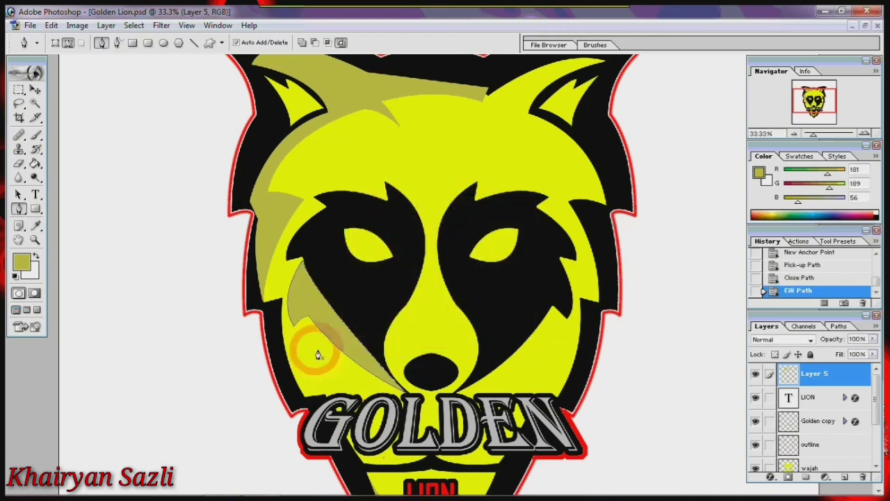
pyautogui.rightClick(300, 352)
pyautogui.click(356, 376)
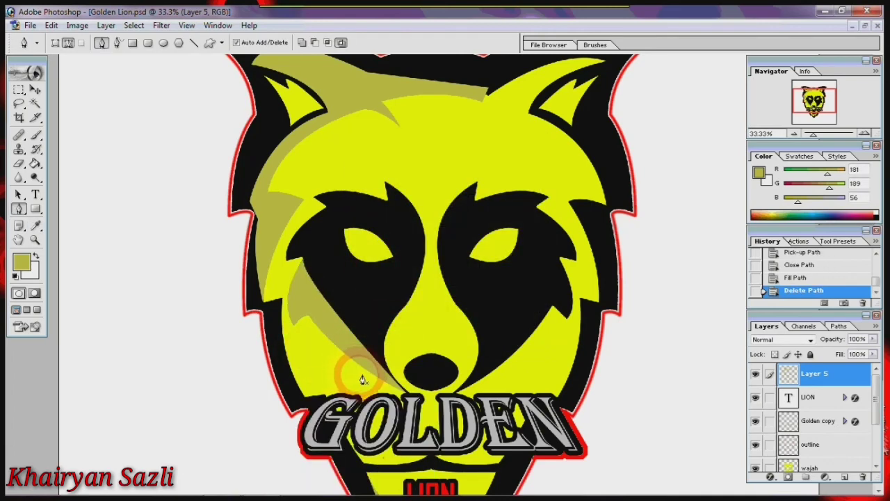
# Trim the Layer 5 highlights to the wajah face shape and deselect
pyautogui.moveTo(877, 396); pyautogui.dragTo(877, 453)
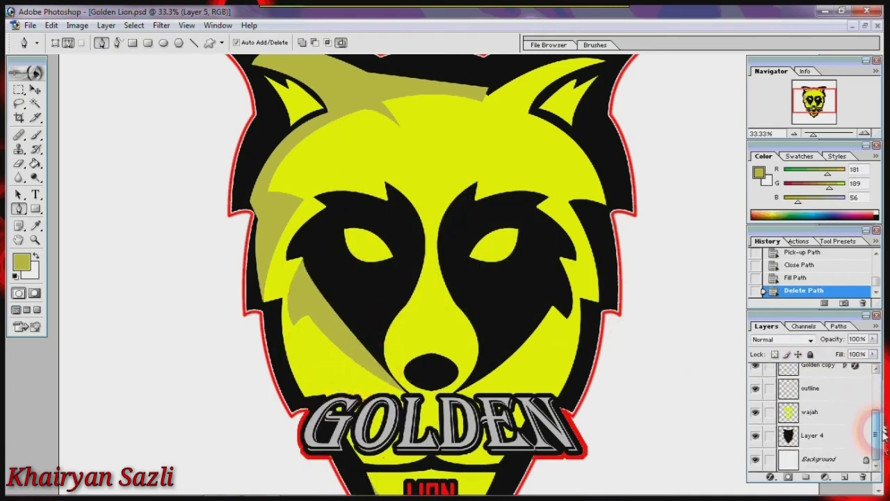
pyautogui.keyDown('ctrl'); pyautogui.click(829, 416); pyautogui.keyUp('ctrl')
pyautogui.hotkey('ctrl', 'shift', 'i')
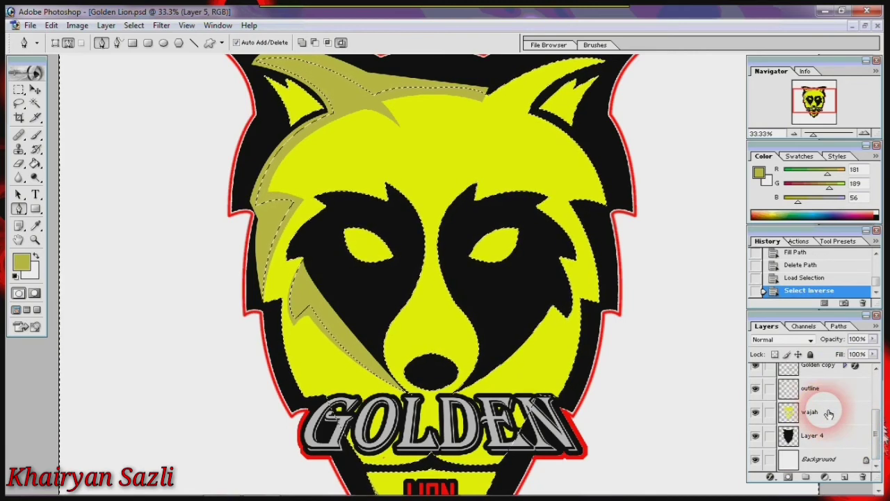
pyautogui.press('Delete')
pyautogui.hotkey('ctrl', 'd')
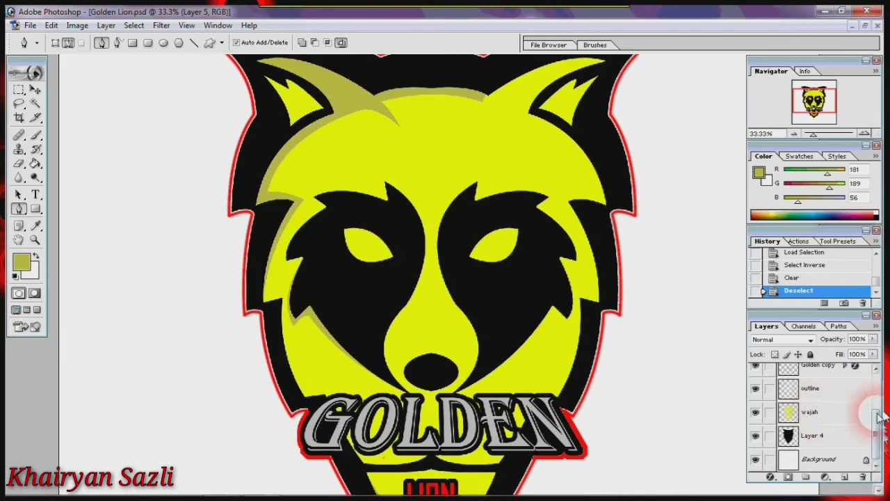
# Duplicate Layer 5, flip the copy horizontally, and move it to the face's right side
pyautogui.scroll(3, 875, 411)
pyautogui.rightClick(820, 372)
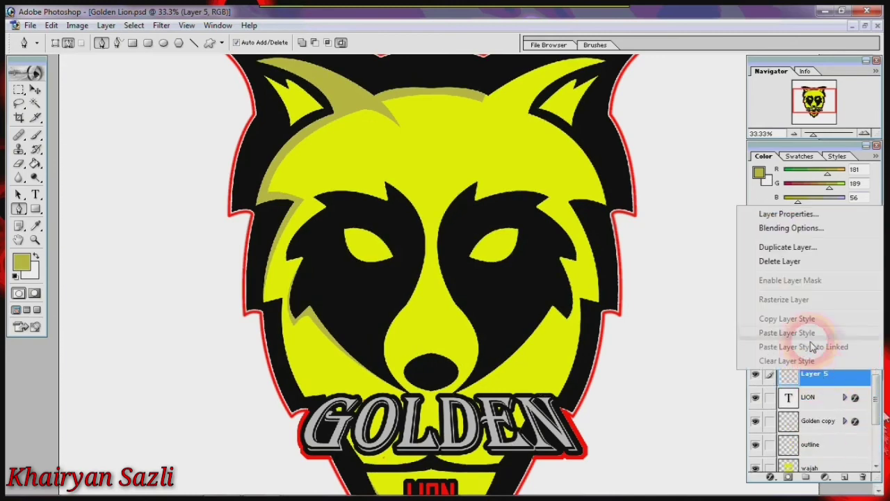
pyautogui.click(793, 248)
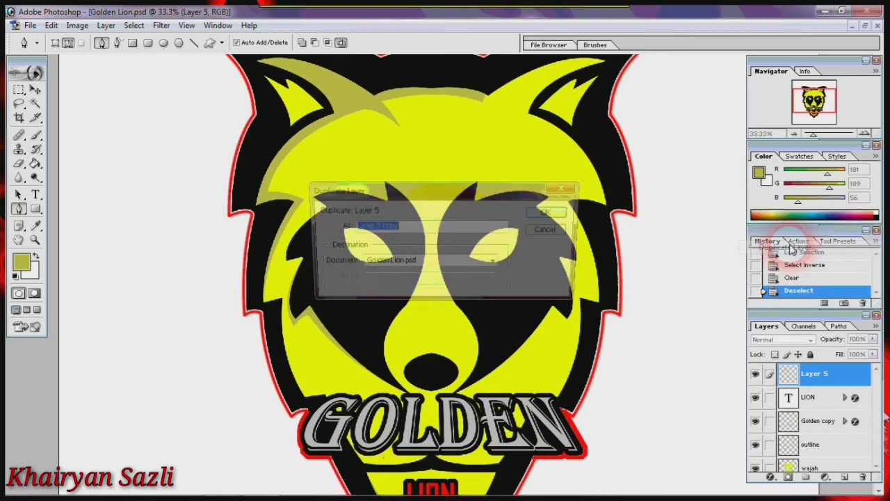
pyautogui.click(550, 212)
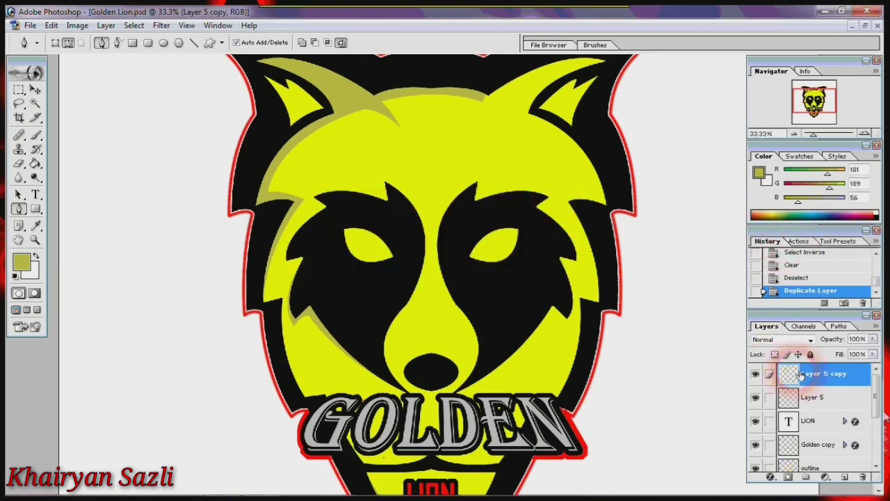
pyautogui.hotkey('ctrl', 't')
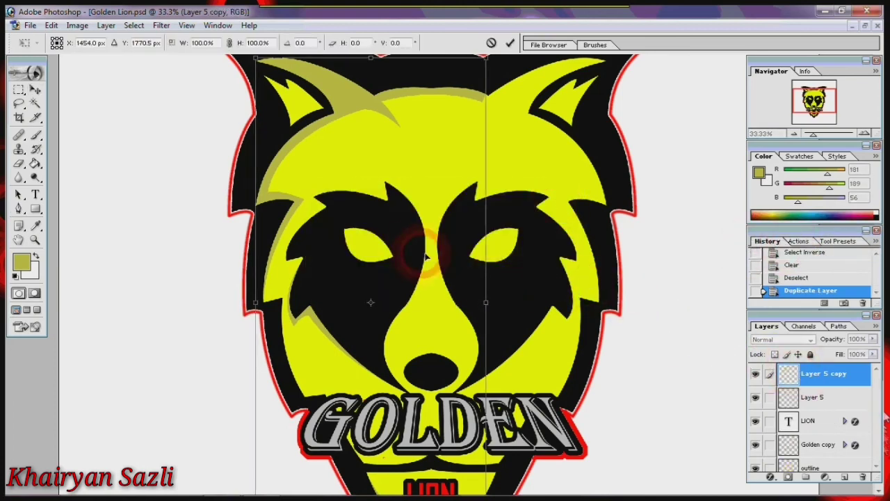
pyautogui.rightClick(418, 252)
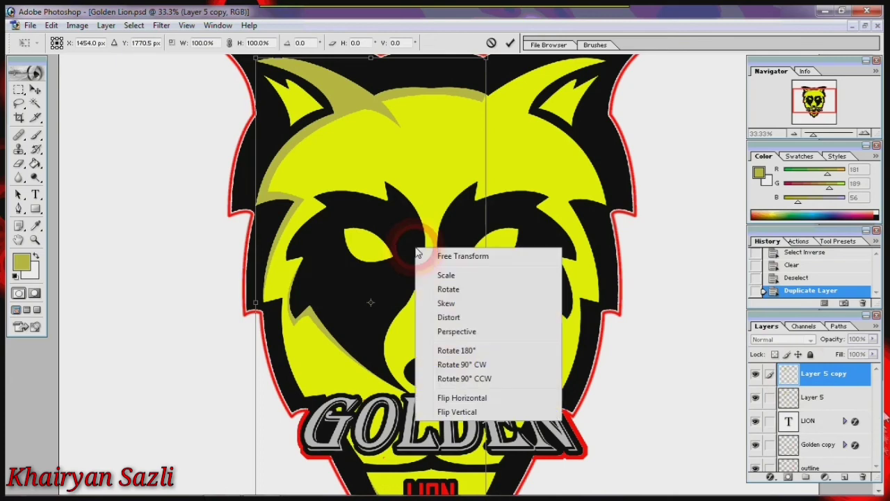
pyautogui.click(487, 398)
pyautogui.moveTo(413, 304); pyautogui.dragTo(530, 312)
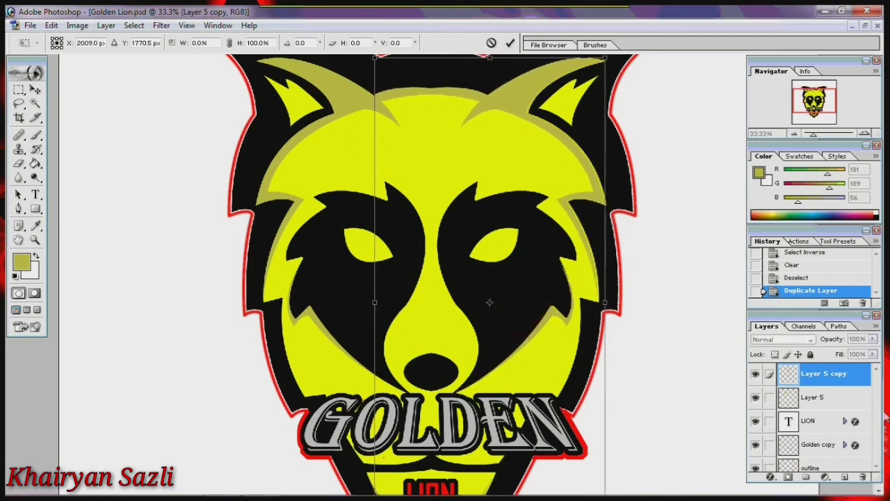
pyautogui.press('Return')
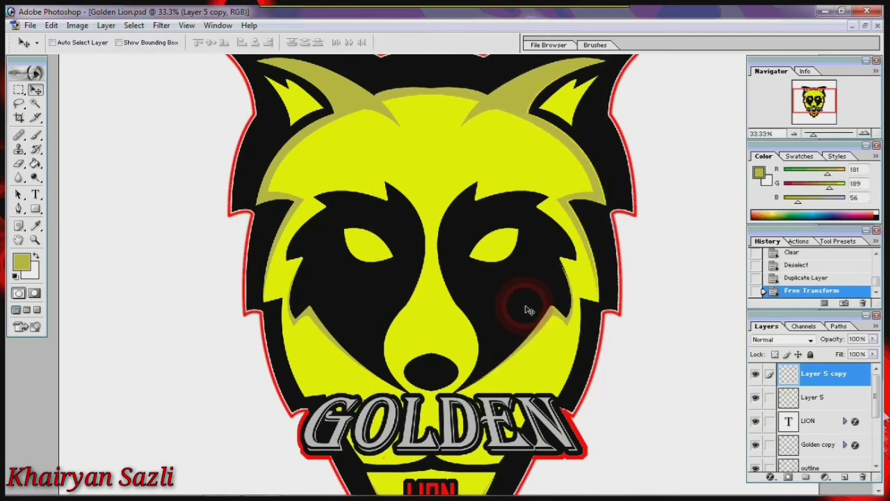
pyautogui.hotkey('ctrl', '+')
# Nudge the mirrored highlights slightly right and inspect the whole logo
pyautogui.moveTo(530, 310)
pyautogui.mouseDown()
pyautogui.moveTo(561, 309)
pyautogui.moveTo(462, 417)
pyautogui.moveTo(466, 456)
pyautogui.mouseUp()
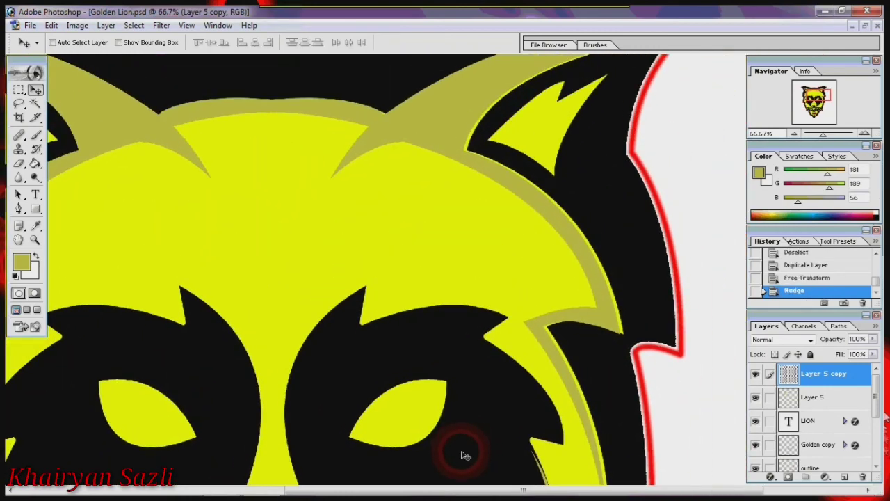
pyautogui.hotkey('shift', 'Right')
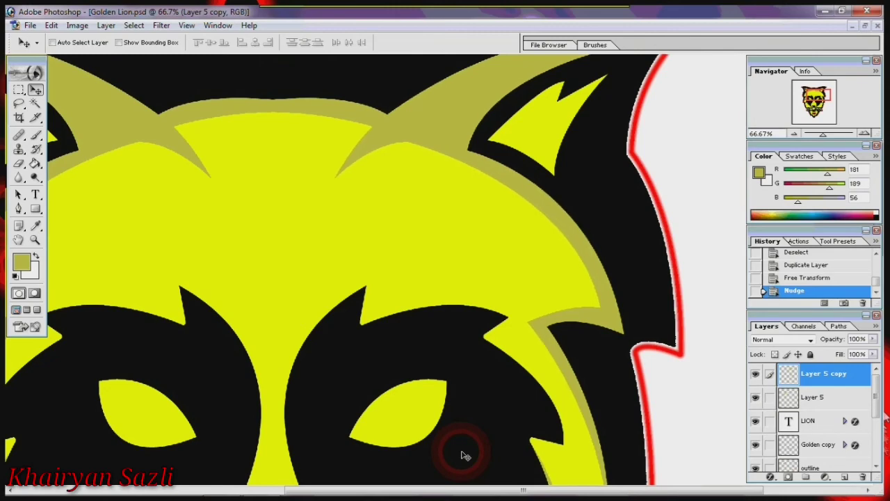
pyautogui.scroll(-2, 466, 417)
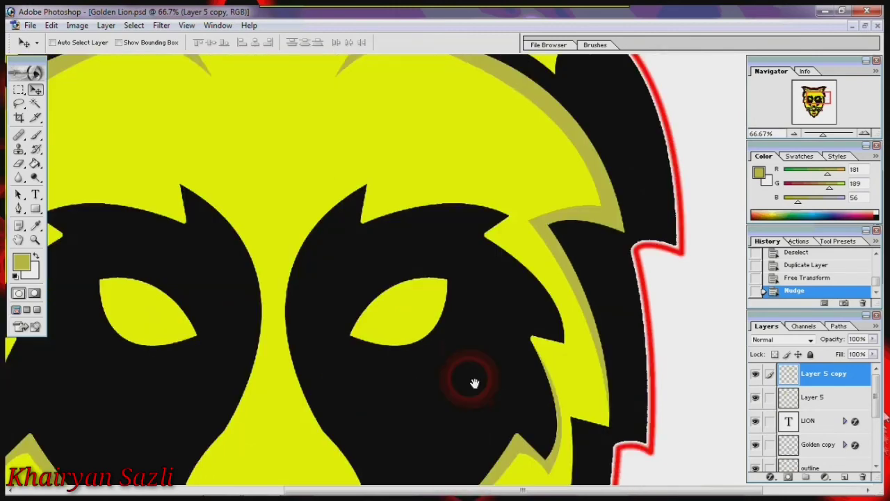
pyautogui.scroll(-6, 487, 362)
pyautogui.scroll(-3, 508, 334)
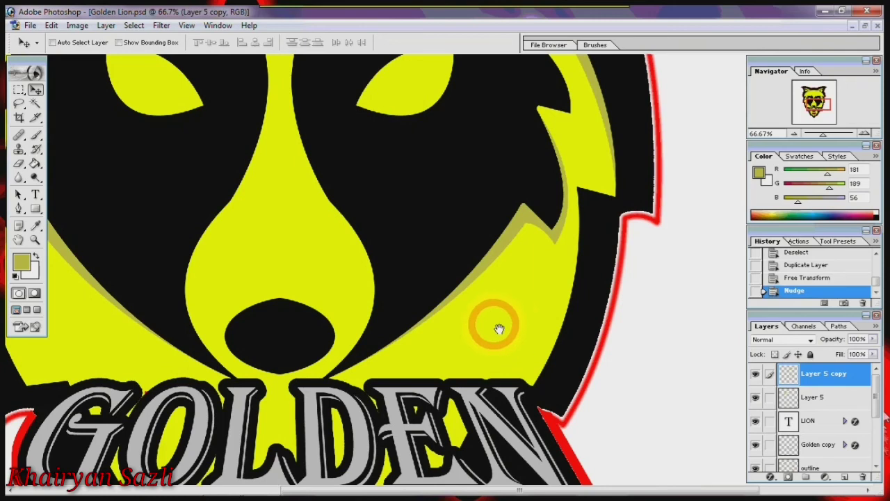
pyautogui.moveTo(496, 324)
pyautogui.mouseDown()
pyautogui.moveTo(609, 317)
pyautogui.moveTo(533, 317)
pyautogui.mouseUp()
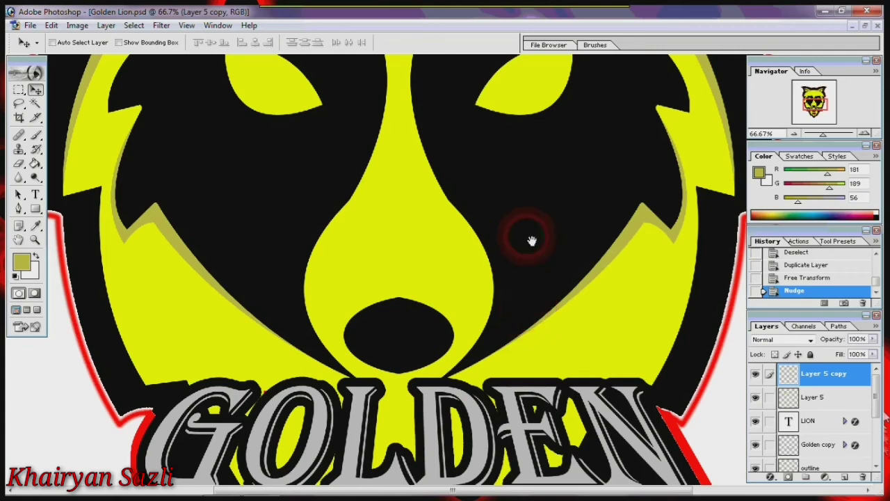
pyautogui.scroll(2, 531, 292)
pyautogui.scroll(2, 534, 320)
pyautogui.scroll(4, 543, 375)
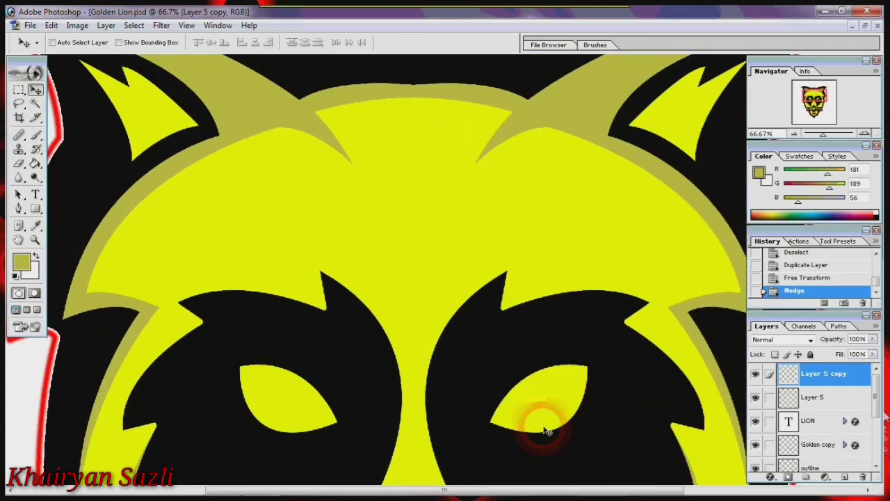
pyautogui.hotkey('ctrl', '-')
pyautogui.hotkey('ctrl', '-')
pyautogui.hotkey('ctrl', '-')
pyautogui.scroll(-1, 548, 431)
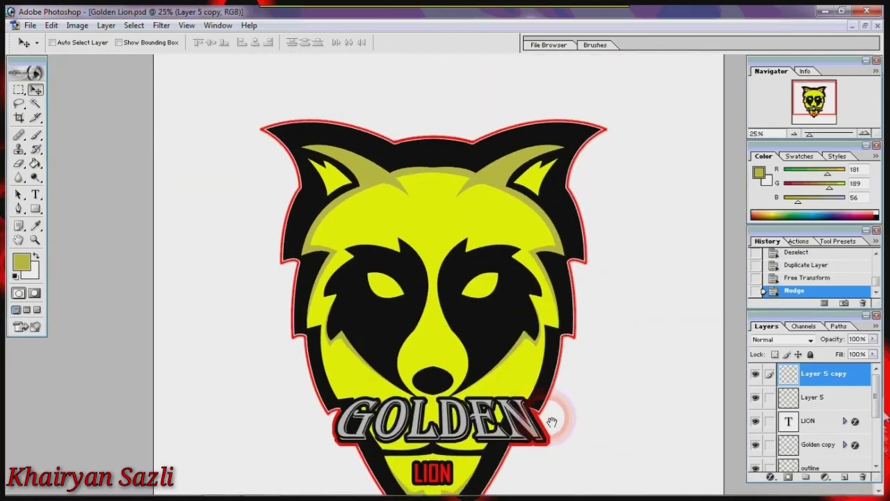
# Merge Layer 5 copy down into Layer 5 and add a new empty Layer 6
pyautogui.click(829, 395)
pyautogui.click(821, 373)
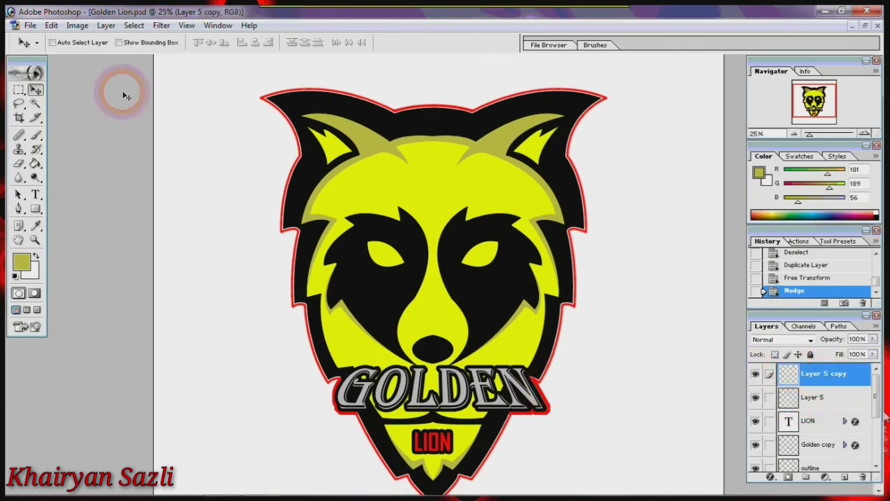
pyautogui.click(105, 25)
pyautogui.click(155, 395)
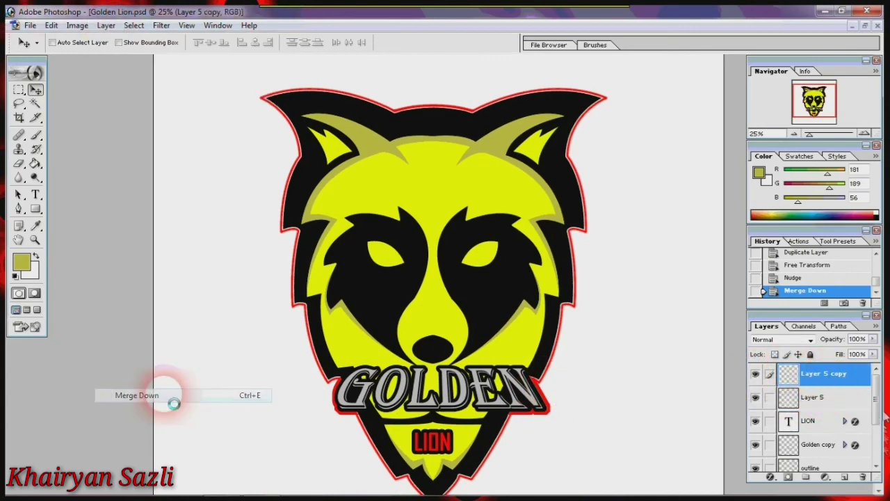
pyautogui.click(756, 373)
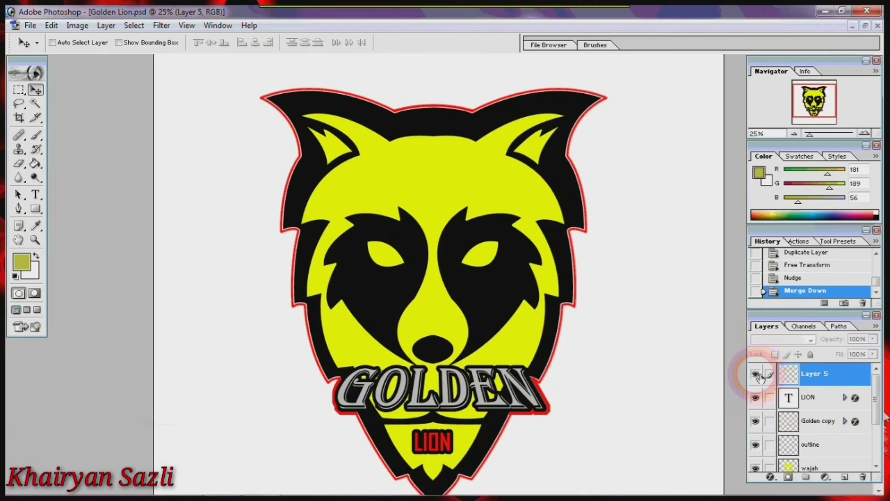
pyautogui.click(756, 375)
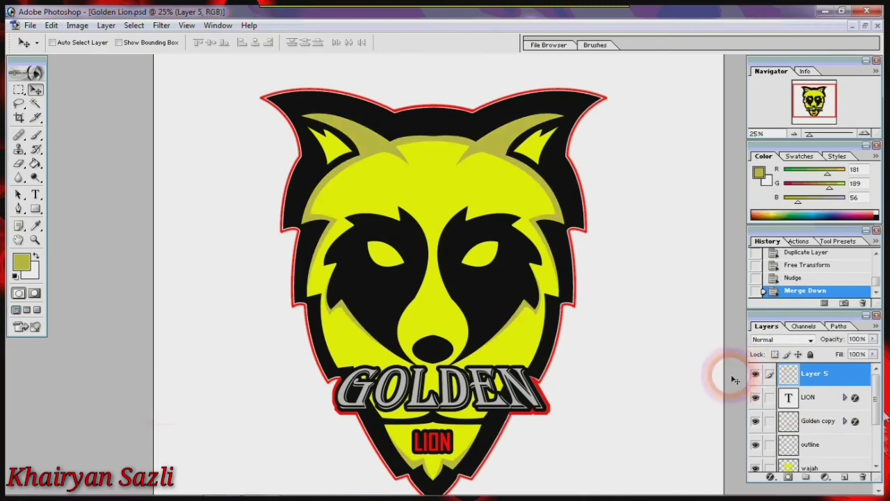
pyautogui.click(856, 477)
# Zoom onto the forehead and start a Pen path for the highlight above the left eye
pyautogui.hotkey('ctrl', '+')
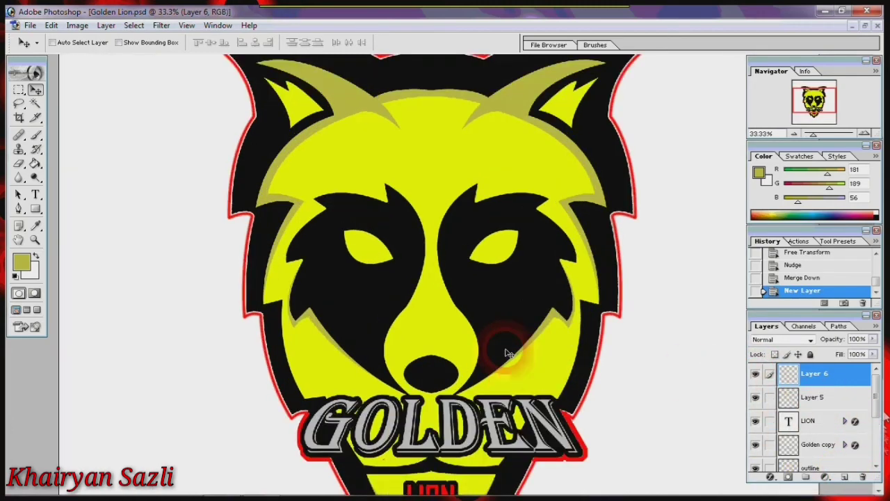
pyautogui.hotkey('ctrl', '+')
pyautogui.hotkey('ctrl', '+')
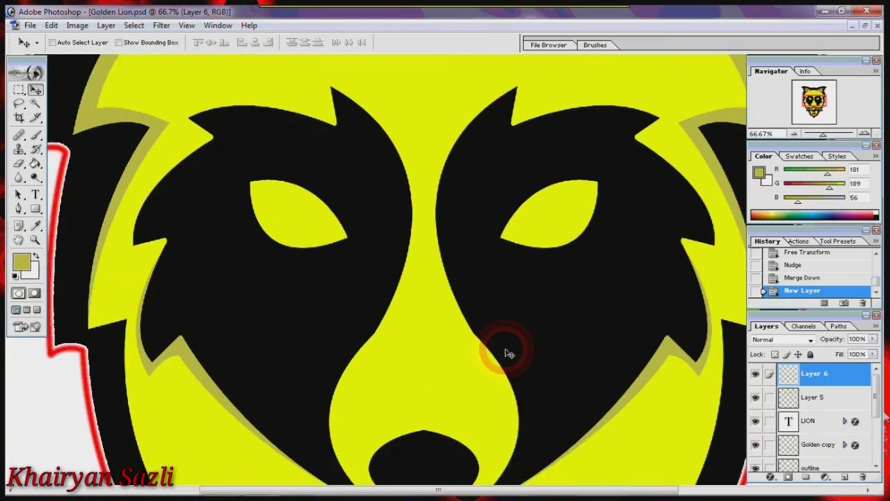
pyautogui.moveTo(469, 294); pyautogui.dragTo(615, 451)
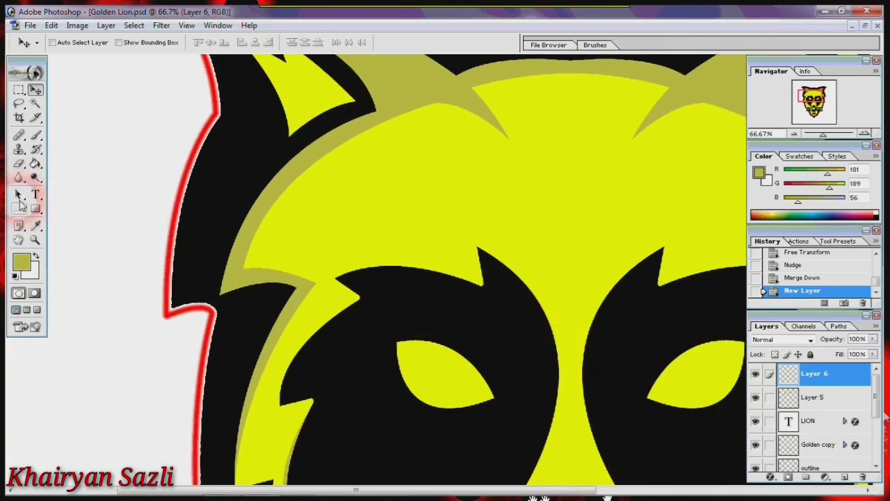
pyautogui.click(19, 208)
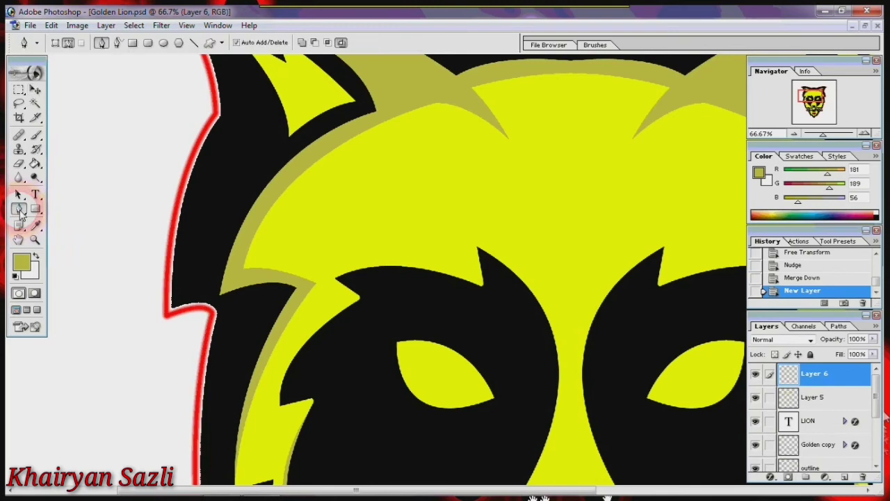
pyautogui.click(554, 335)
pyautogui.moveTo(437, 220)
pyautogui.mouseDown()
pyautogui.moveTo(331, 195)
pyautogui.moveTo(346, 195)
pyautogui.mouseUp()
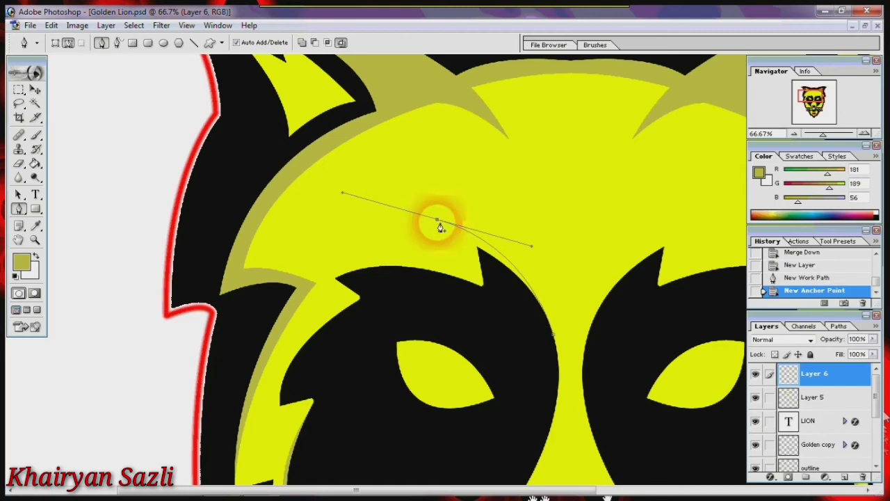
pyautogui.keyDown('alt'); pyautogui.click(439, 221); pyautogui.keyUp('alt')
pyautogui.hotkey('ctrl', 'z')
pyautogui.keyDown('alt'); pyautogui.click(437, 220); pyautogui.keyUp('alt')
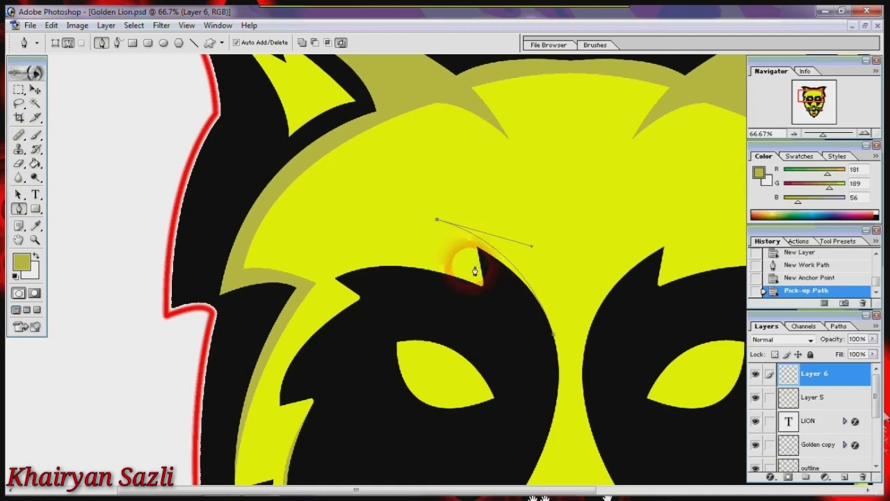
# Finish the closed forehead highlight path with sharp corners at the notches
pyautogui.moveTo(473, 266); pyautogui.dragTo(478, 298)
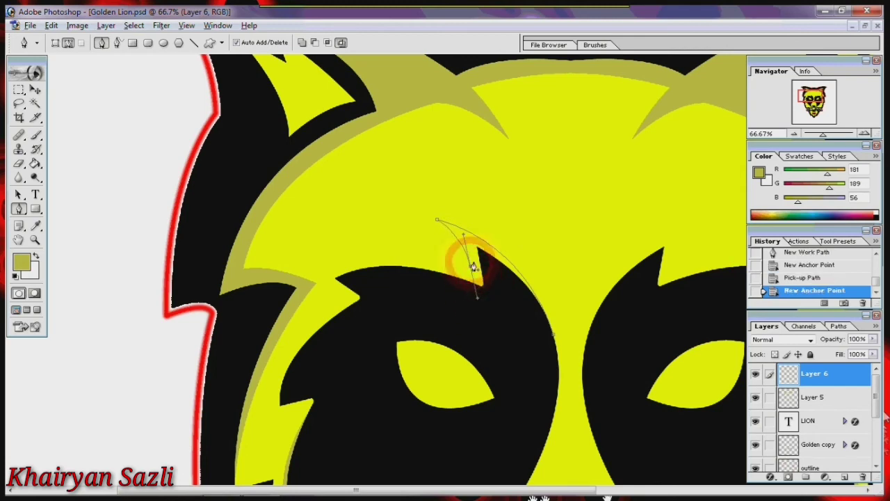
pyautogui.click(471, 268)
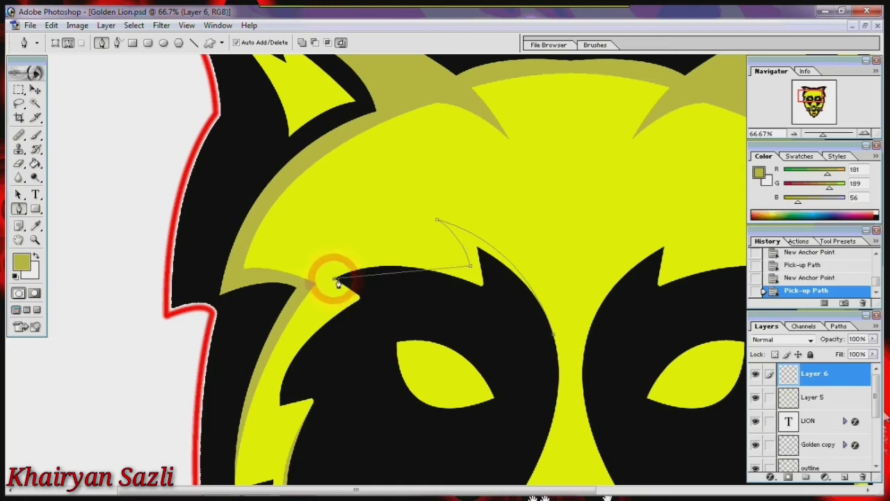
pyautogui.moveTo(336, 281); pyautogui.dragTo(295, 314)
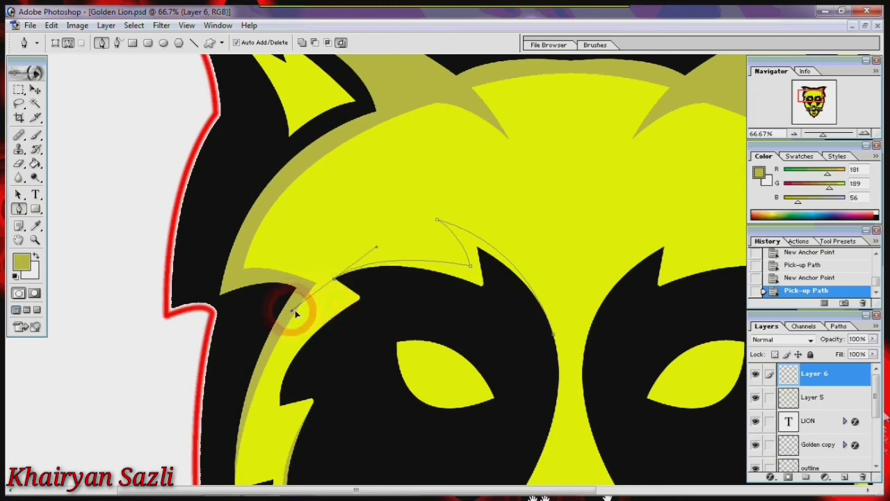
pyautogui.moveTo(275, 320); pyautogui.dragTo(275, 316)
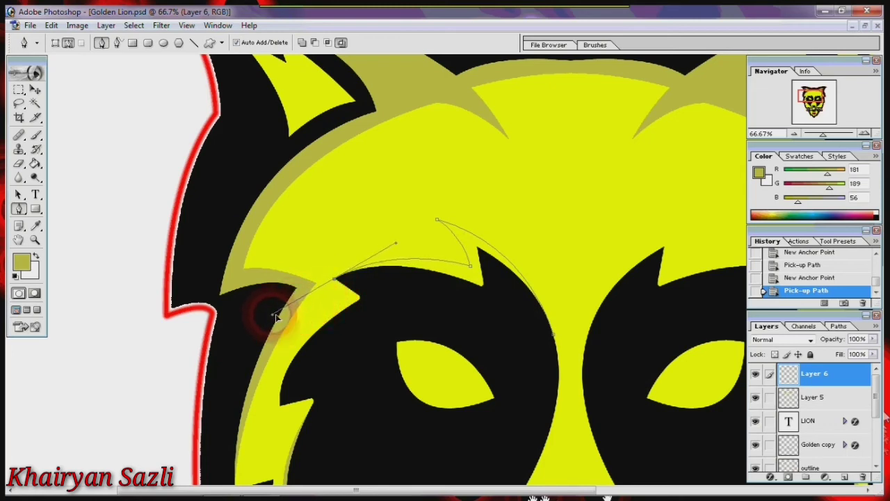
pyautogui.keyDown('alt'); pyautogui.click(334, 279); pyautogui.keyUp('alt')
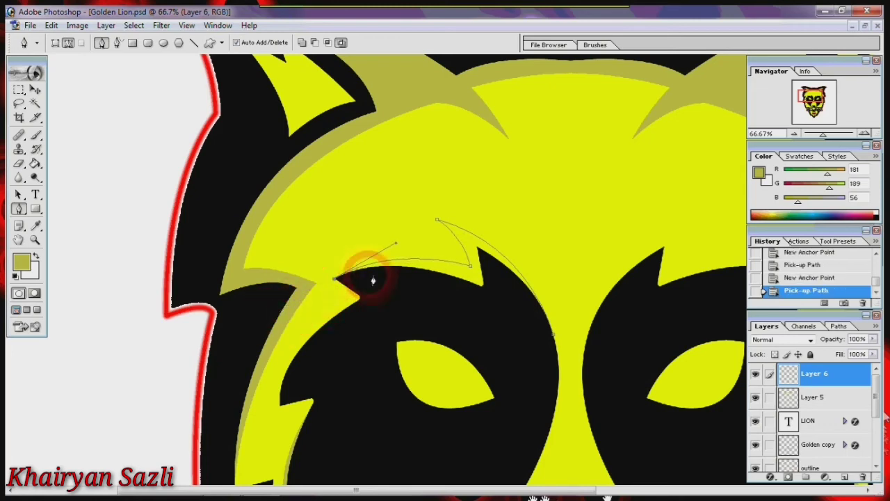
pyautogui.click(557, 341)
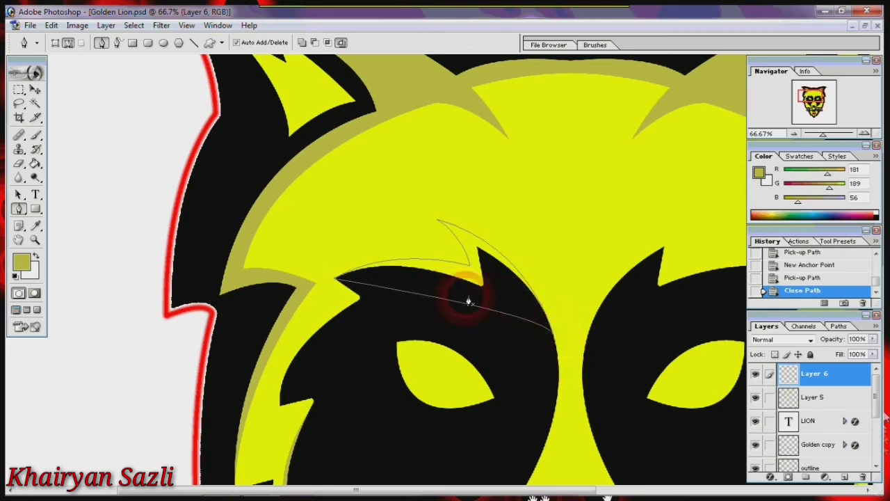
# Fill the forehead path with pale yellow F2F983, then delete the work path
pyautogui.click(21, 261)
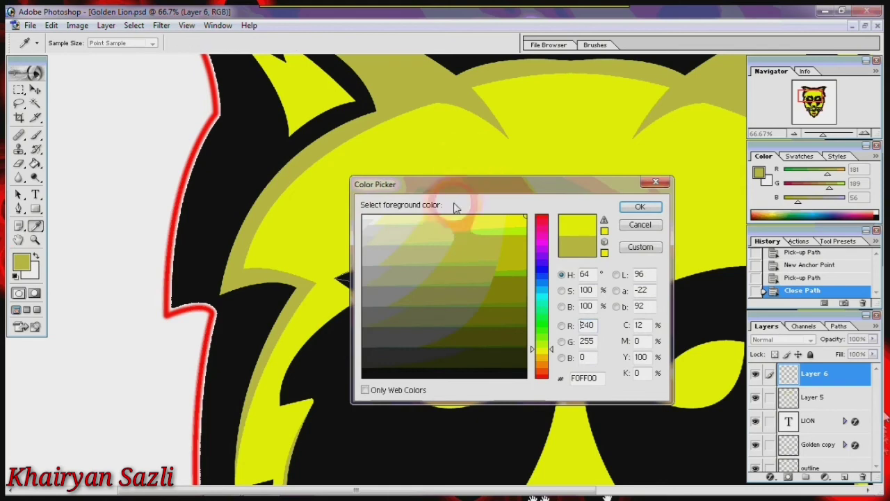
pyautogui.moveTo(454, 223); pyautogui.dragTo(440, 220)
pyautogui.click(640, 207)
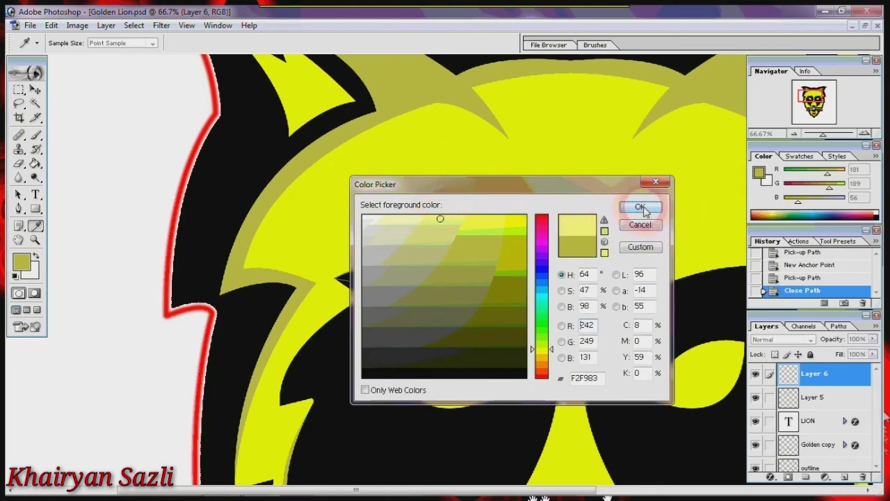
pyautogui.rightClick(483, 286)
pyautogui.click(525, 359)
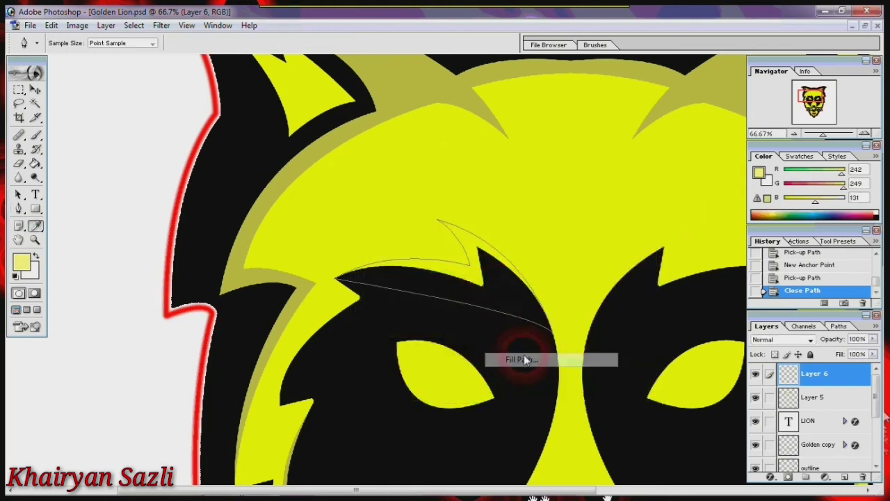
pyautogui.click(510, 167)
pyautogui.press('p')
pyautogui.rightClick(506, 301)
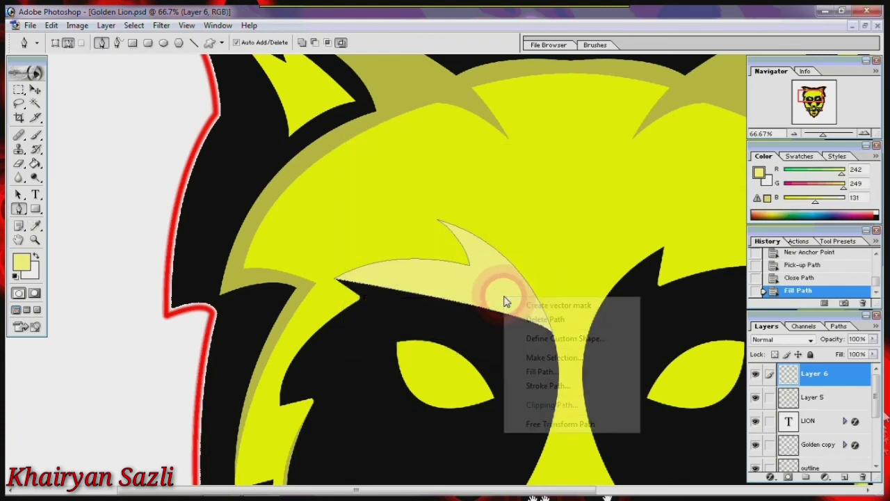
pyautogui.click(536, 320)
pyautogui.hotkey('ctrl', '-')
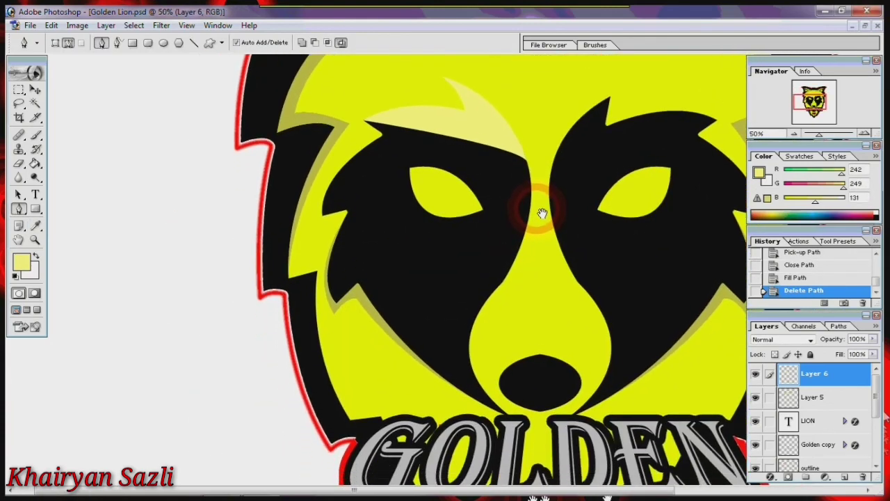
# Pen-trace a closed curved highlight path down the left side of the muzzle beside the nose
pyautogui.moveTo(541, 319); pyautogui.dragTo(537, 199)
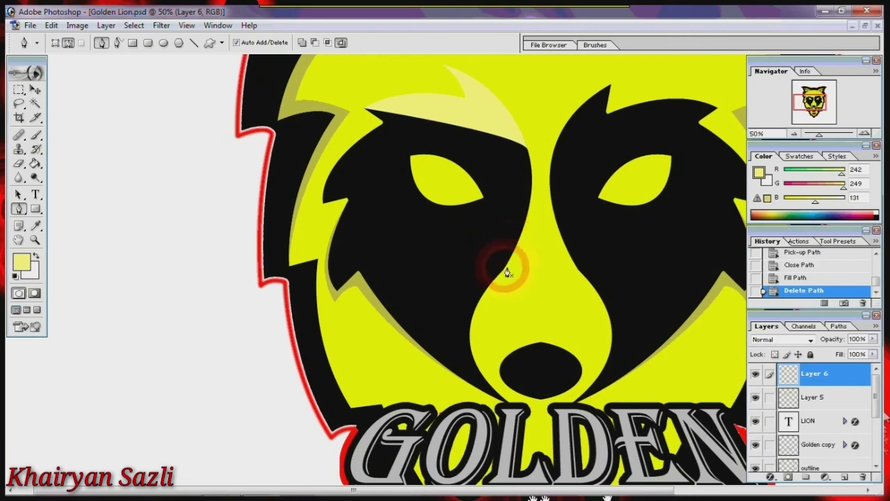
pyautogui.click(505, 269)
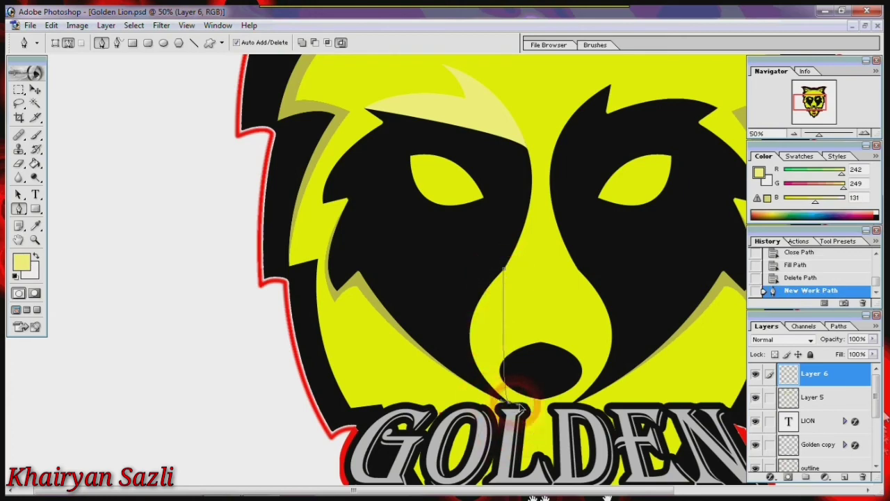
pyautogui.moveTo(515, 405)
pyautogui.mouseDown()
pyautogui.moveTo(581, 449)
pyautogui.moveTo(582, 478)
pyautogui.moveTo(576, 466)
pyautogui.mouseUp()
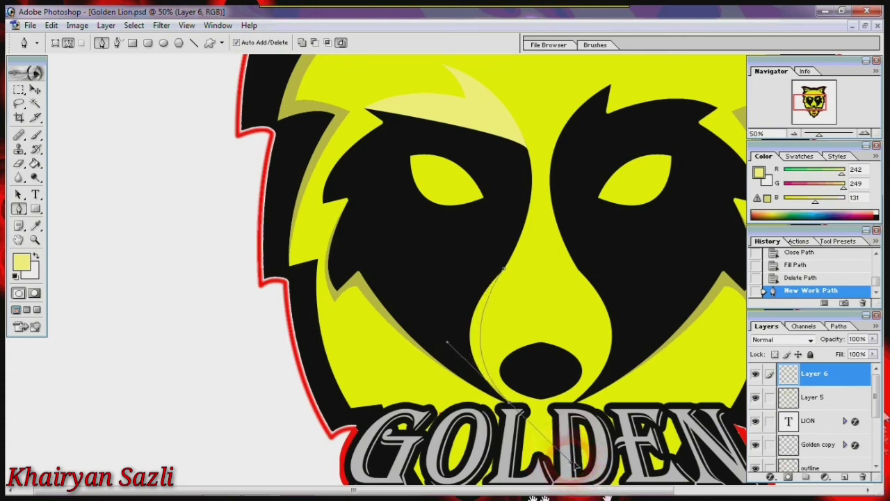
pyautogui.click(506, 273)
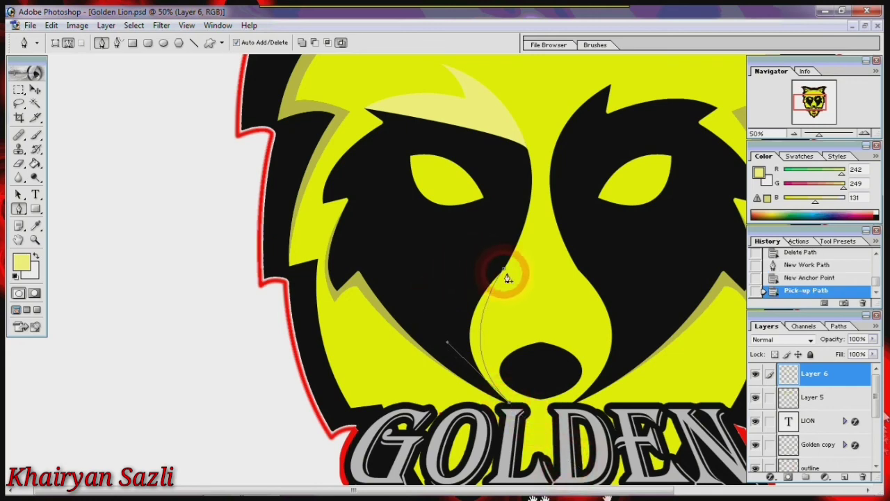
pyautogui.moveTo(507, 277); pyautogui.dragTo(621, 188)
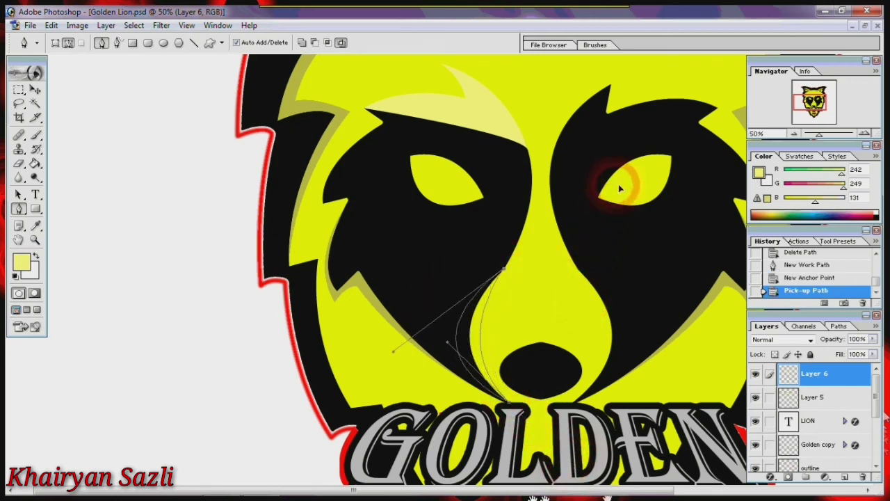
pyautogui.moveTo(621, 187); pyautogui.dragTo(636, 220)
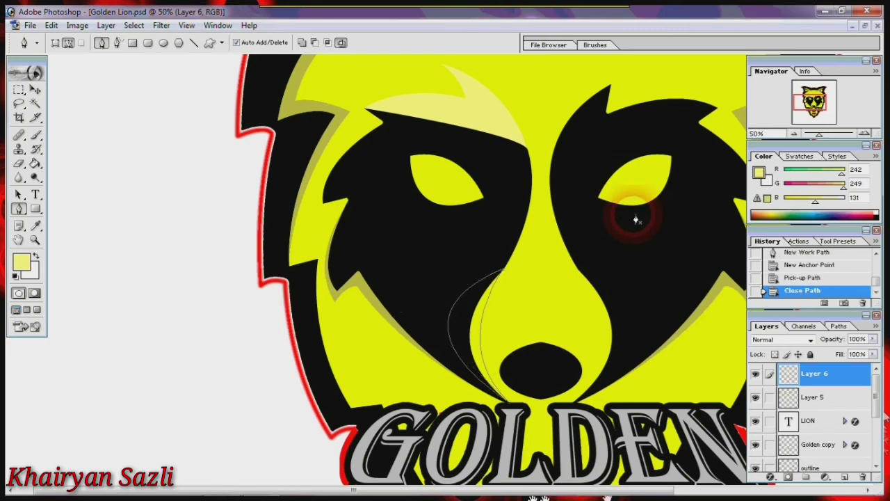
# Fill the muzzle path with pale yellow and delete the work path
pyautogui.rightClick(465, 302)
pyautogui.click(523, 429)
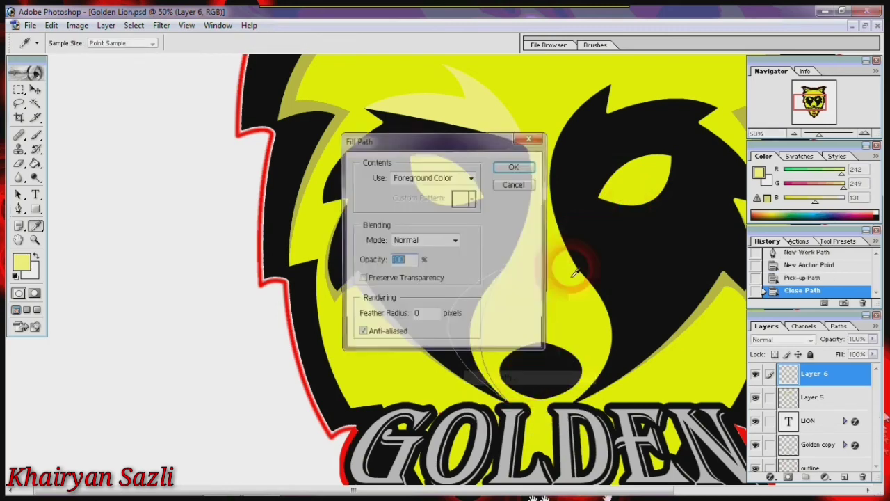
pyautogui.click(512, 167)
pyautogui.rightClick(537, 235)
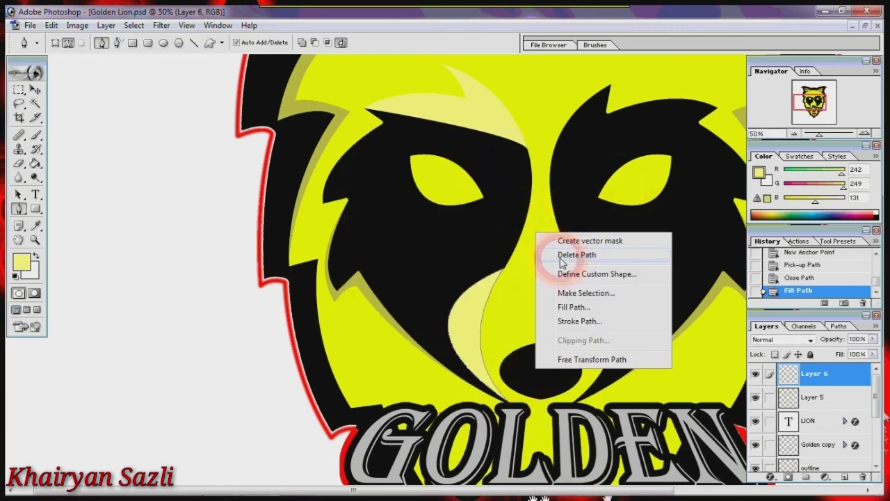
pyautogui.click(561, 257)
pyautogui.hotkey('ctrl', '-')
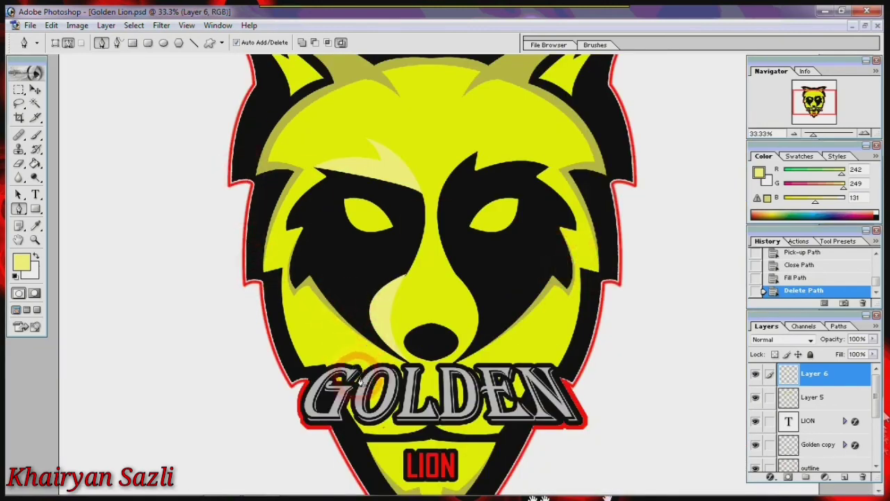
# Zoom to the left eye and trace a closed crescent path over its top
pyautogui.moveTo(352, 367)
pyautogui.mouseDown()
pyautogui.moveTo(437, 385)
pyautogui.moveTo(441, 453)
pyautogui.mouseUp()
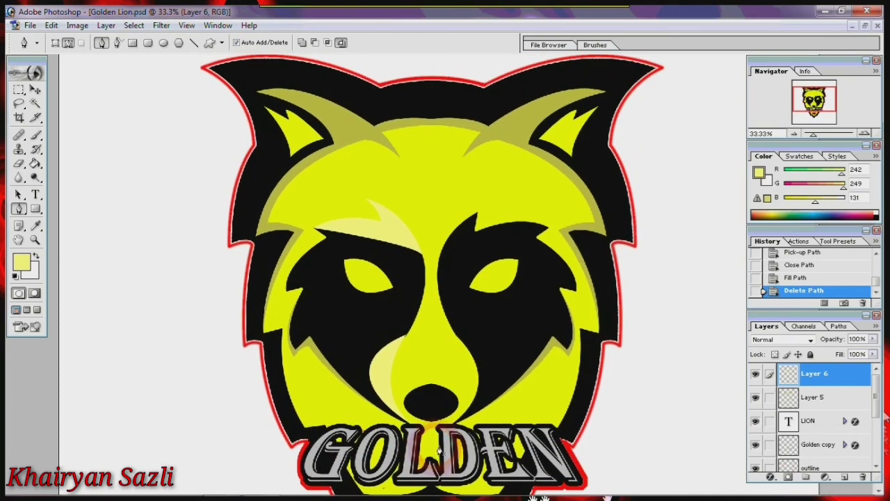
pyautogui.keyDown('ctrl'); pyautogui.click(438, 417); pyautogui.keyUp('ctrl')
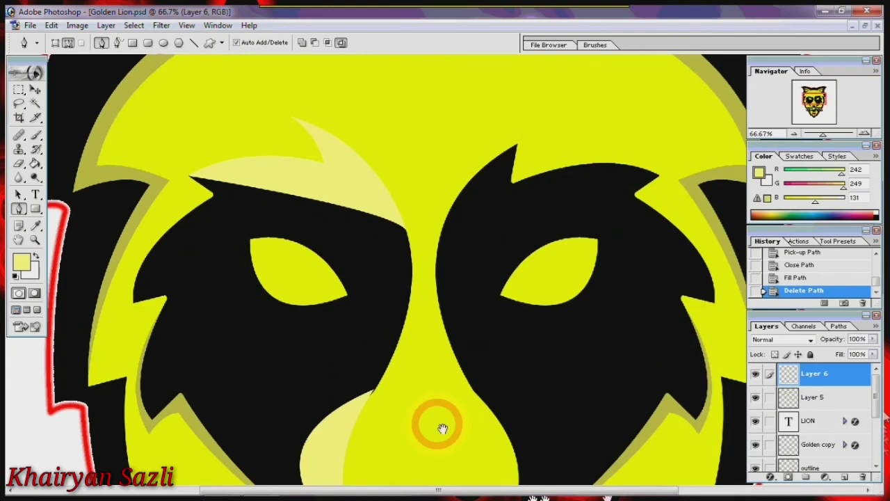
pyautogui.moveTo(442, 428); pyautogui.dragTo(642, 368)
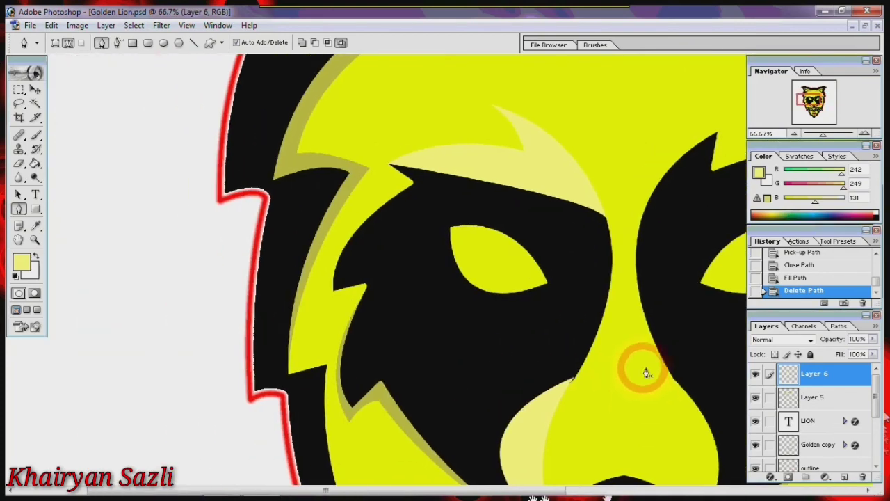
pyautogui.click(550, 290)
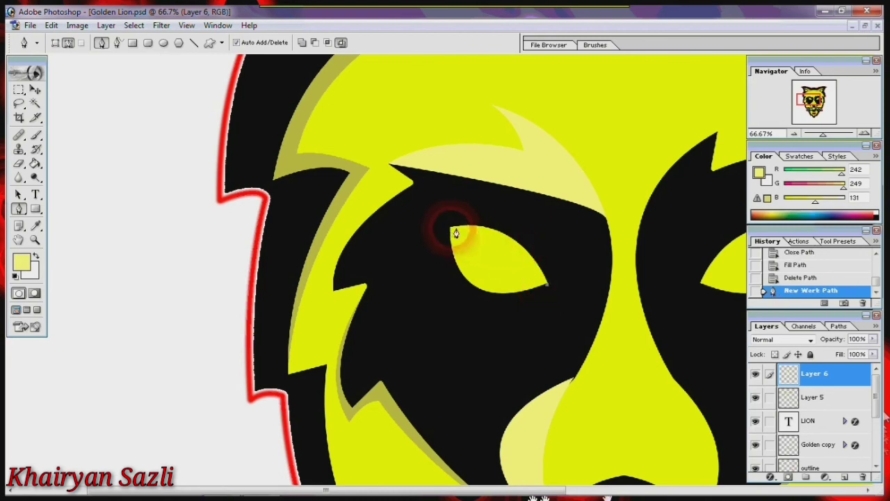
pyautogui.moveTo(452, 230); pyautogui.dragTo(369, 220)
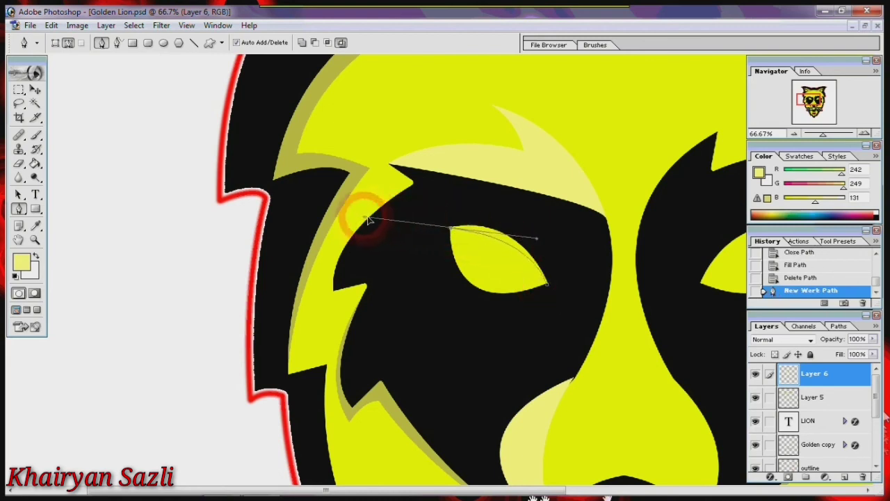
pyautogui.click(458, 235)
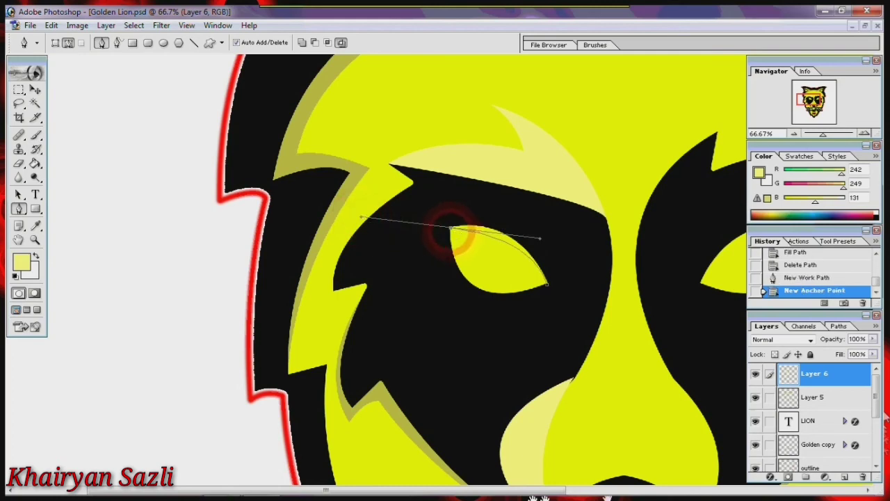
pyautogui.moveTo(549, 287)
pyautogui.mouseDown()
pyautogui.moveTo(555, 406)
pyautogui.moveTo(532, 412)
pyautogui.mouseUp()
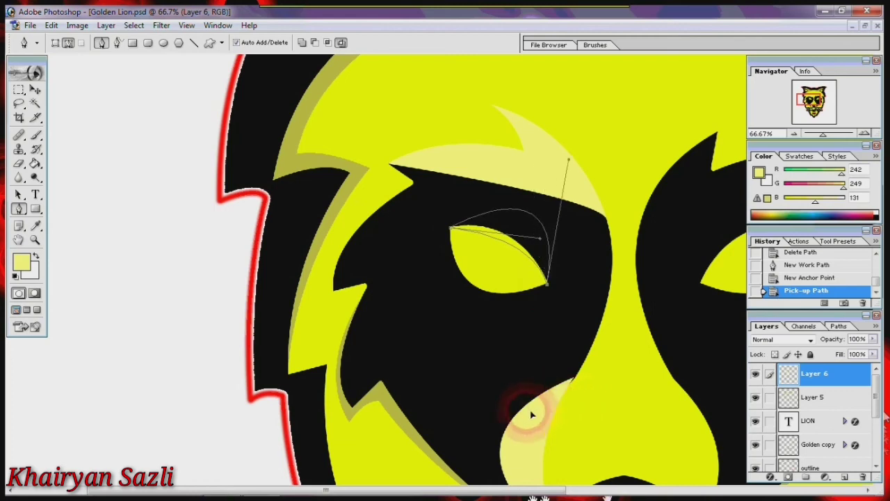
# Fill the eye path with pale yellow and delete the work path
pyautogui.rightClick(524, 226)
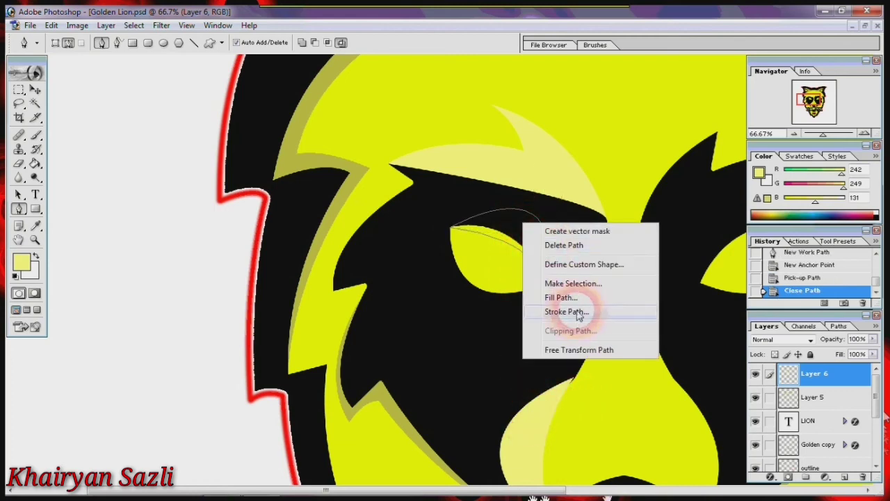
pyautogui.click(562, 298)
pyautogui.click(519, 167)
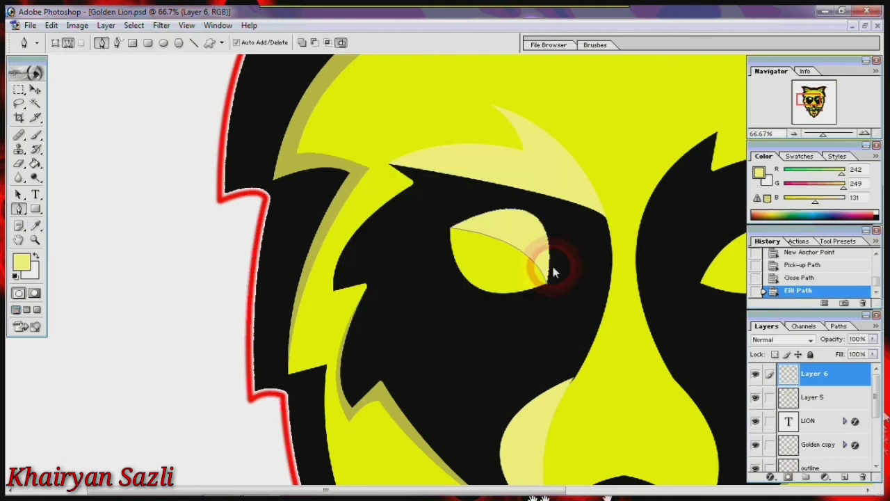
pyautogui.rightClick(569, 268)
pyautogui.click(580, 291)
pyautogui.hotkey('ctrl', '-')
pyautogui.hotkey('ctrl', '-')
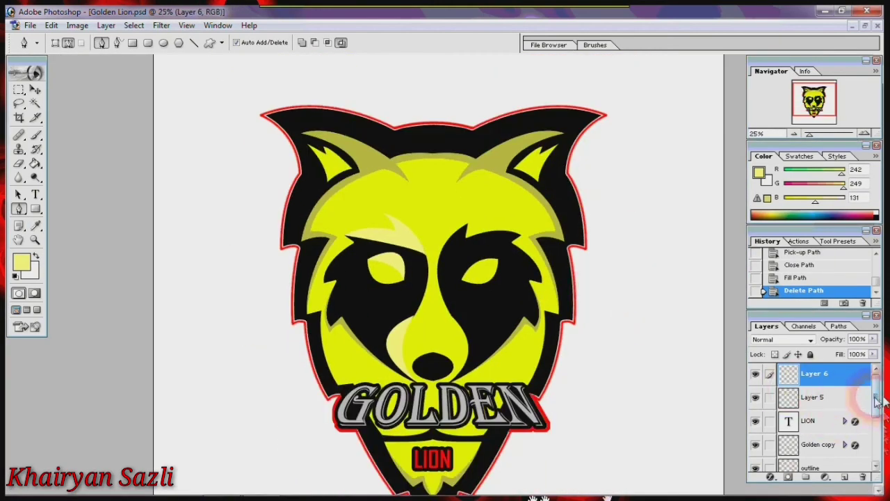
# Clear Layer 6 highlight spill outside the wajah face shape, then deselect
pyautogui.moveTo(875, 389); pyautogui.dragTo(875, 435)
pyautogui.keyDown('ctrl'); pyautogui.click(828, 414); pyautogui.keyUp('ctrl')
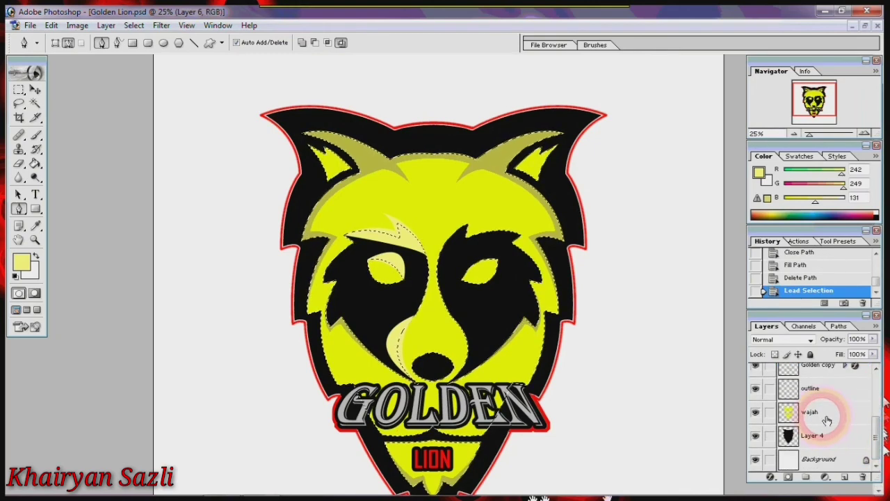
pyautogui.hotkey('ctrl', 'shift', 'i')
pyautogui.press('Delete')
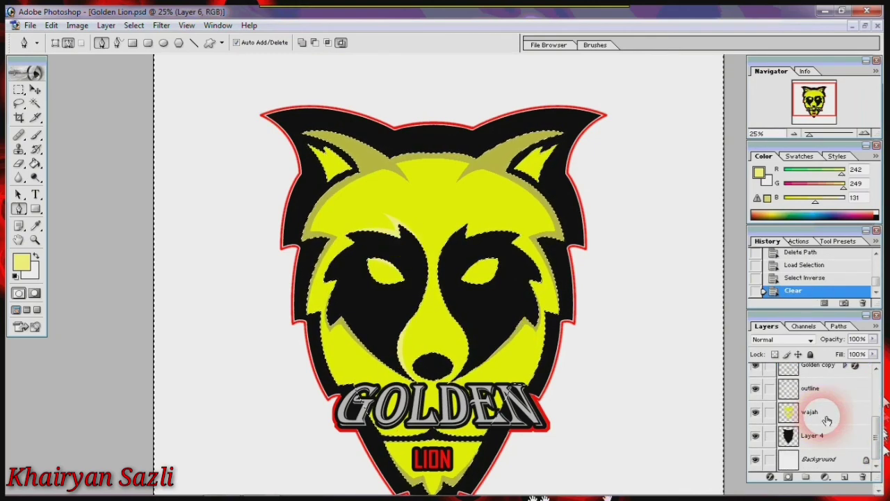
pyautogui.hotkey('ctrl', 'd')
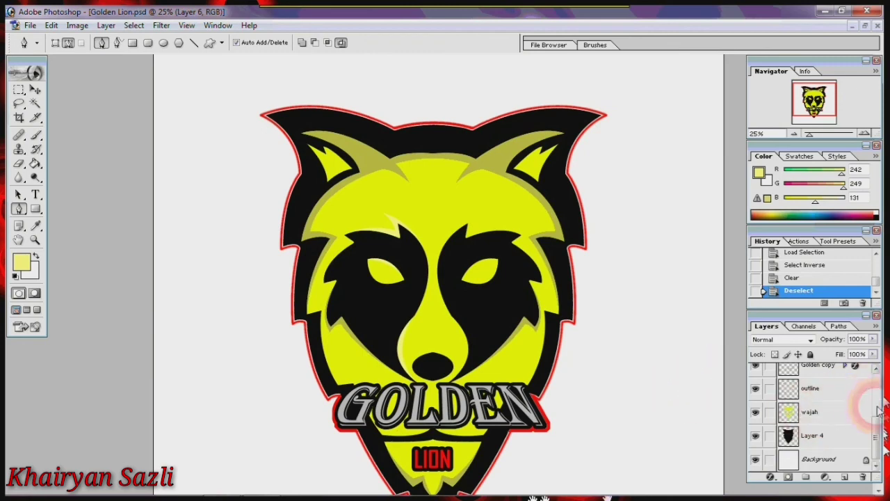
pyautogui.scroll(3, 862, 410)
# Duplicate Layer 6, flip the copy horizontally, and move it to the face's right side
pyautogui.rightClick(829, 373)
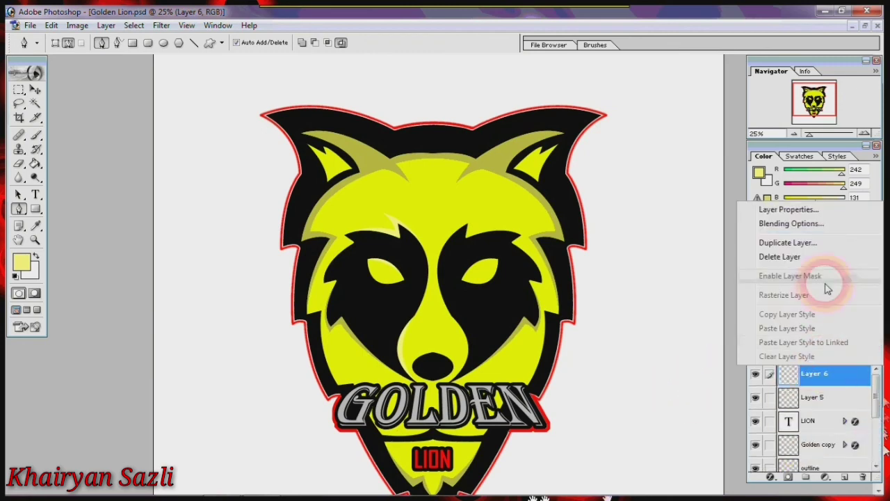
pyautogui.click(800, 242)
pyautogui.click(550, 212)
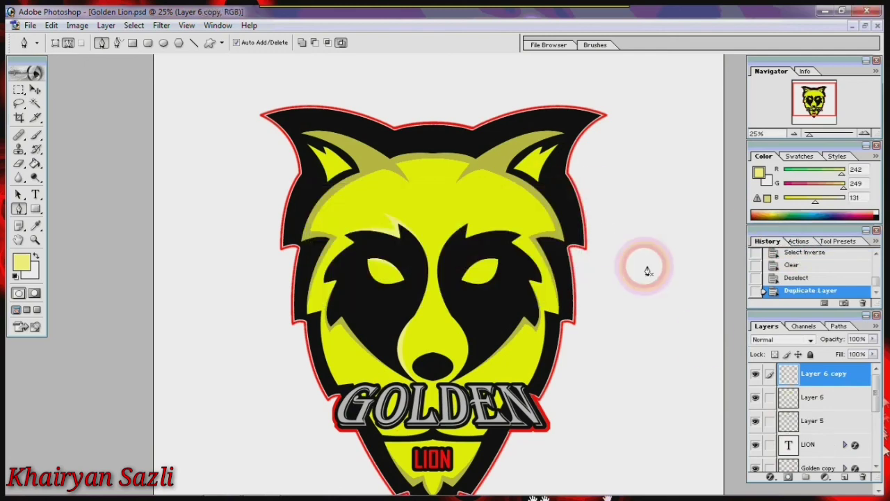
pyautogui.press('v')
pyautogui.hotkey('ctrl', 't')
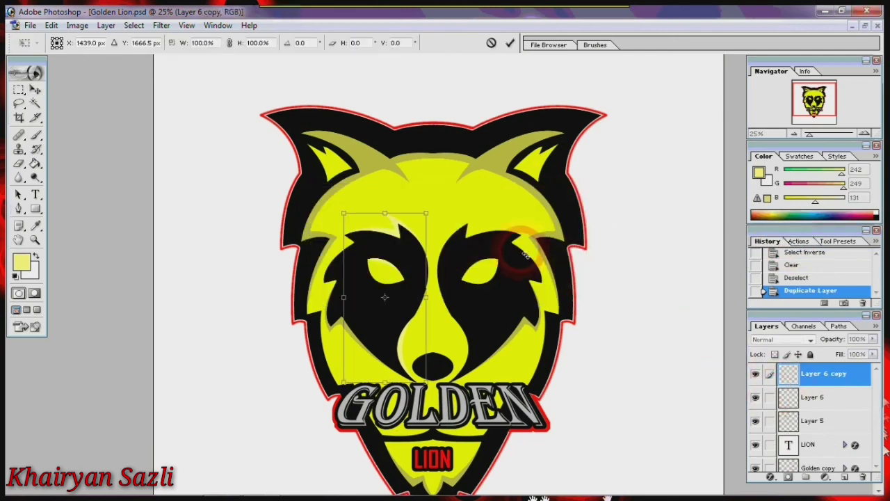
pyautogui.rightClick(409, 282)
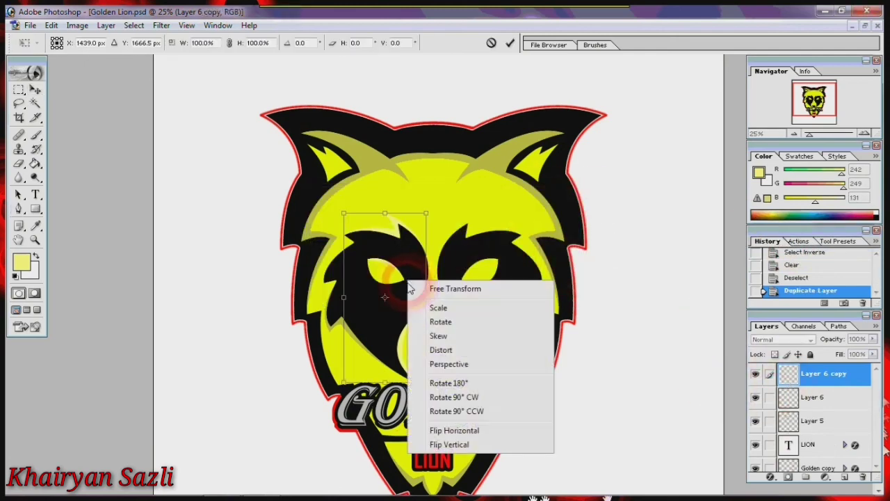
pyautogui.click(470, 431)
pyautogui.moveTo(404, 256)
pyautogui.mouseDown()
pyautogui.moveTo(507, 255)
pyautogui.moveTo(500, 254)
pyautogui.mouseUp()
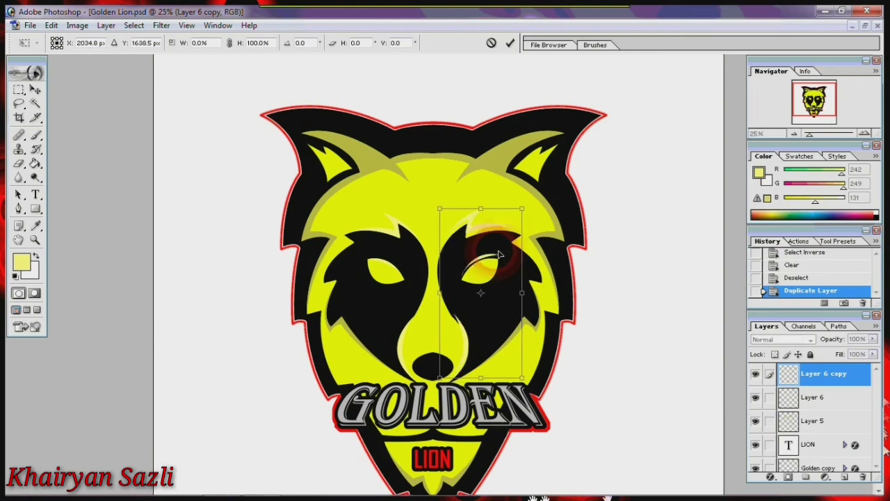
pyautogui.press('Return')
# Position the copied crescent highlight beside the right side of the muzzle
pyautogui.hotkey('ctrl', '+')
pyautogui.hotkey('ctrl', '+')
pyautogui.hotkey('ctrl', '+')
pyautogui.hotkey('ctrl', '+')
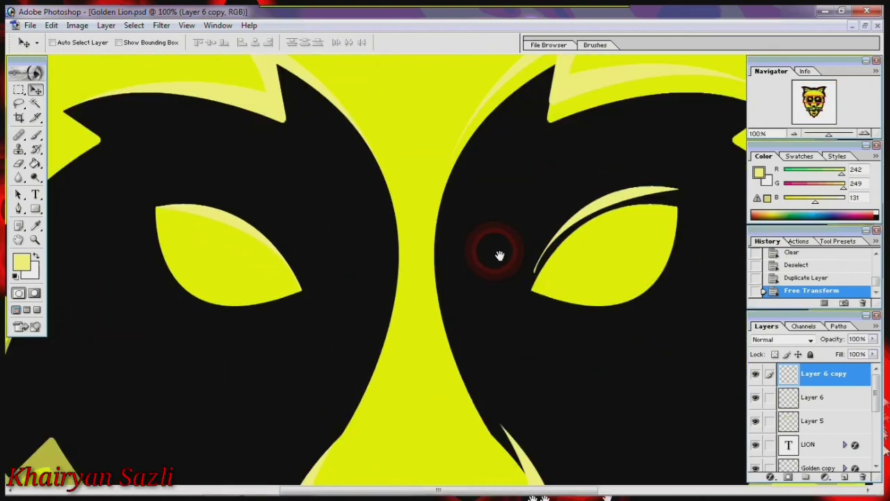
pyautogui.moveTo(521, 324); pyautogui.dragTo(547, 121)
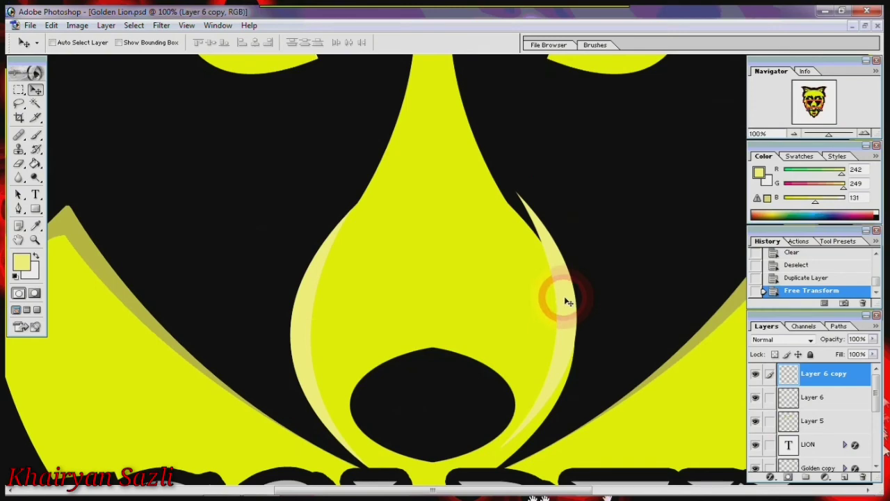
pyautogui.moveTo(569, 301)
pyautogui.mouseDown()
pyautogui.moveTo(549, 298)
pyautogui.moveTo(559, 325)
pyautogui.mouseUp()
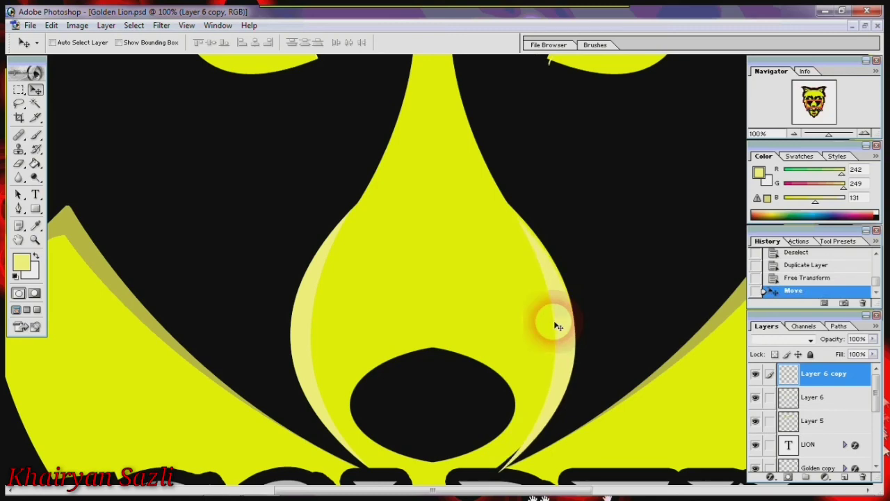
pyautogui.moveTo(558, 325); pyautogui.dragTo(558, 326)
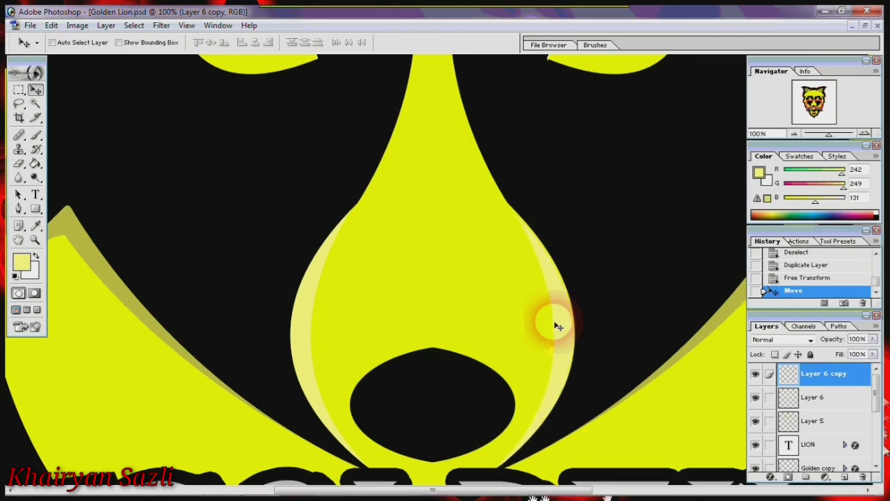
# Zoom and pan around the logo to inspect the mirrored highlights, then reselect Layer 6 copy
pyautogui.hotkey('ctrl', '-')
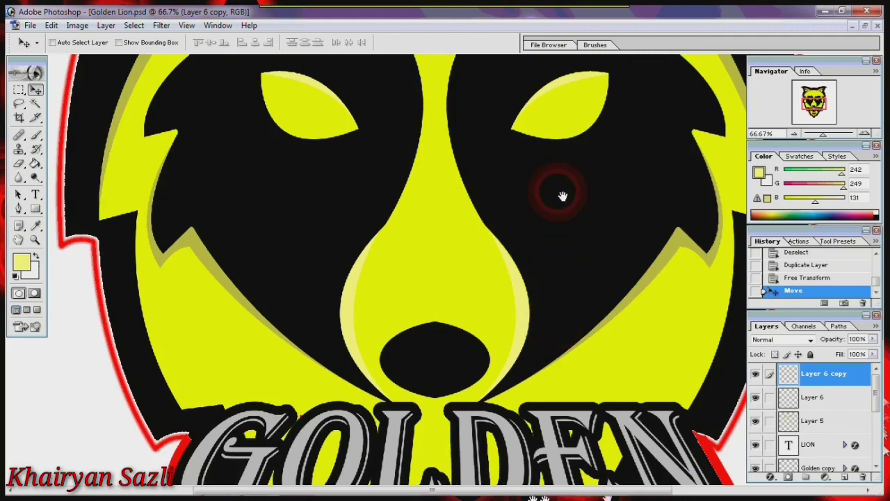
pyautogui.moveTo(562, 193); pyautogui.dragTo(565, 398)
pyautogui.hotkey('ctrl', '+')
pyautogui.hotkey('ctrl', '+')
pyautogui.hotkey('ctrl', '+')
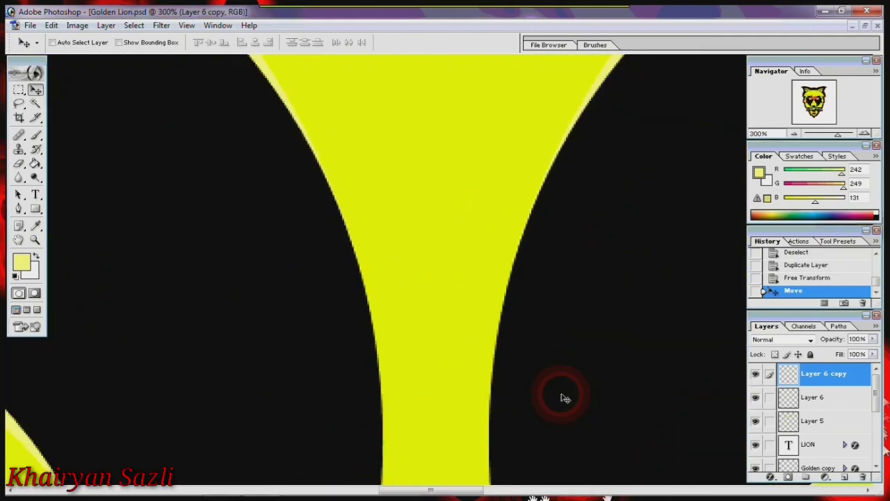
pyautogui.hotkey('ctrl', '0')
pyautogui.hotkey('ctrl', 'alt', '0')
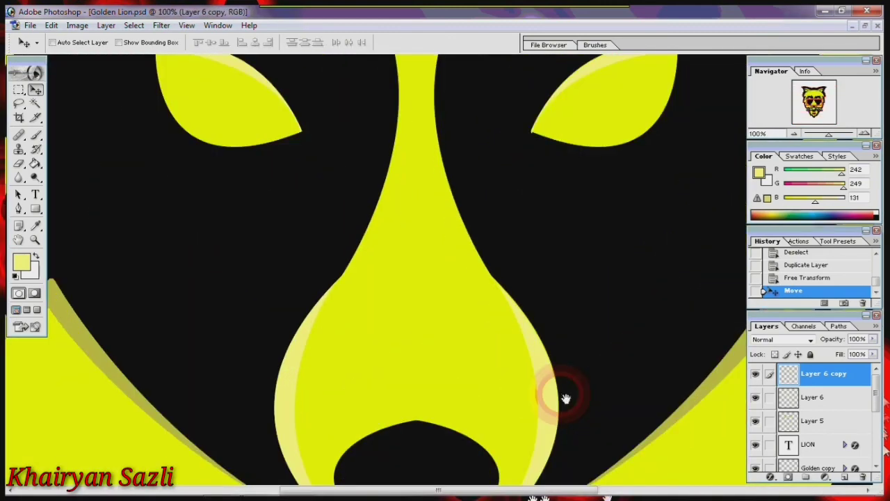
pyautogui.moveTo(566, 399)
pyautogui.mouseDown()
pyautogui.moveTo(567, 211)
pyautogui.moveTo(570, 428)
pyautogui.moveTo(445, 414)
pyautogui.mouseUp()
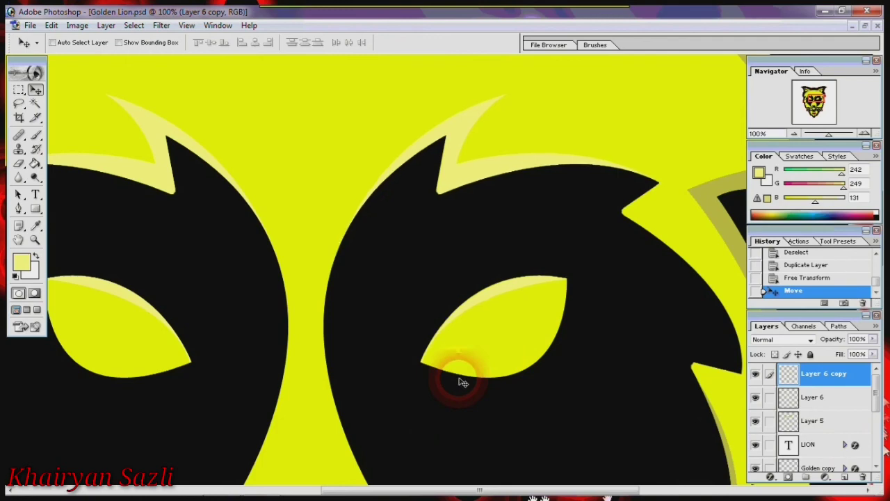
pyautogui.moveTo(507, 374)
pyautogui.mouseDown()
pyautogui.moveTo(526, 288)
pyautogui.moveTo(562, 250)
pyautogui.mouseUp()
pyautogui.hotkey('ctrl', '-')
pyautogui.hotkey('ctrl', '-')
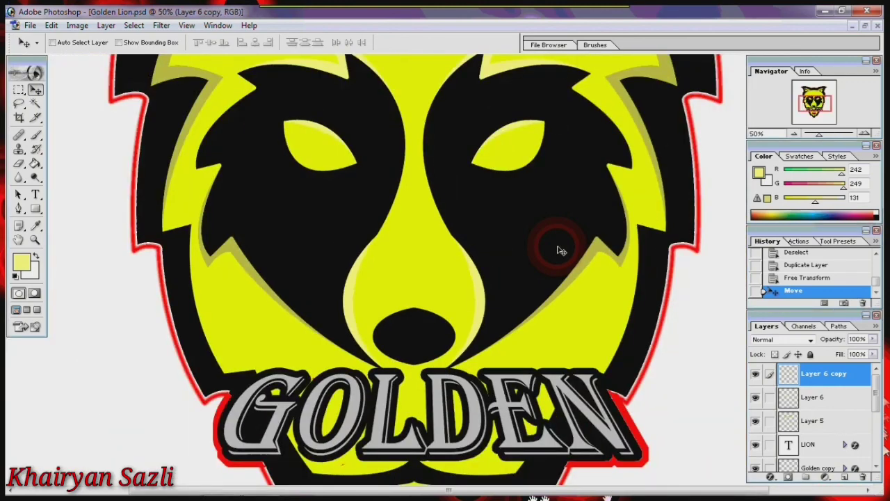
pyautogui.hotkey('ctrl', '-')
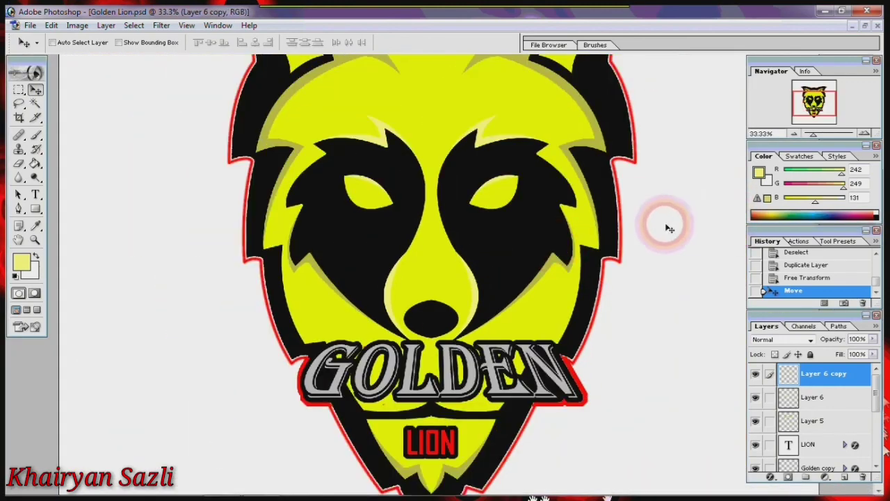
pyautogui.hotkey('ctrl', '-')
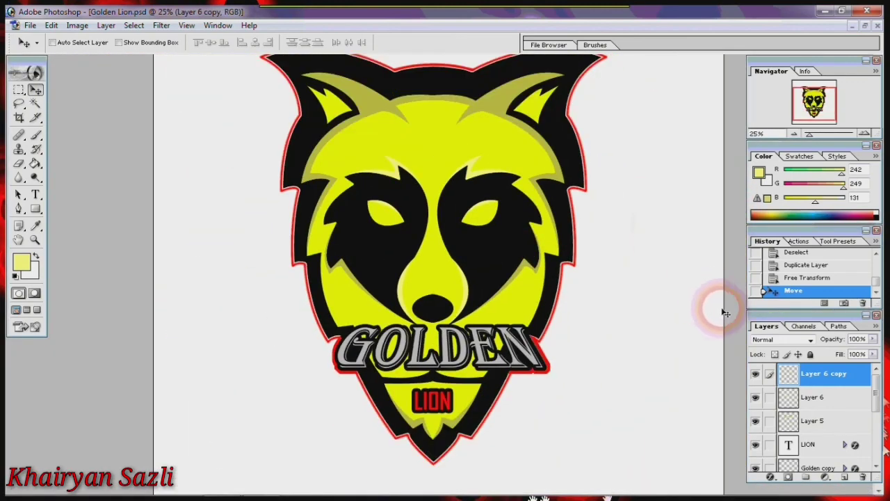
pyautogui.click(813, 397)
pyautogui.click(821, 373)
# Merge Layer 6 copy down into Layer 6, check layer visibility, and add empty Layer 7
pyautogui.click(106, 26)
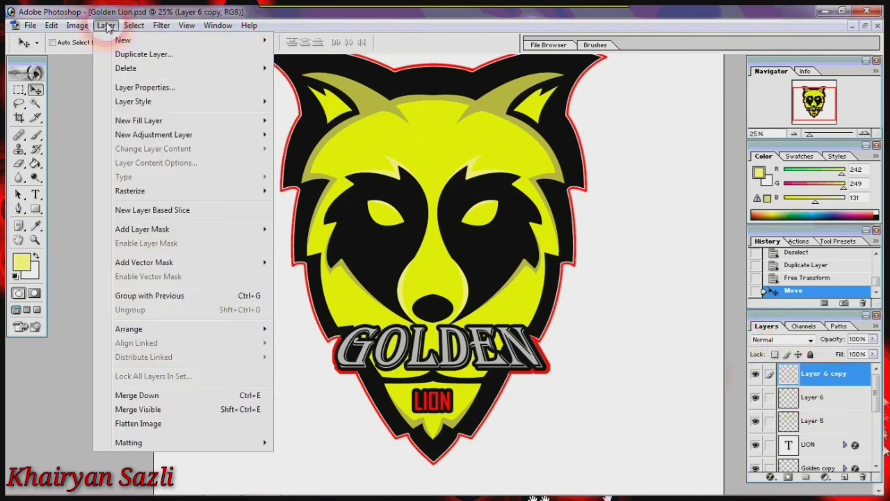
pyautogui.click(137, 395)
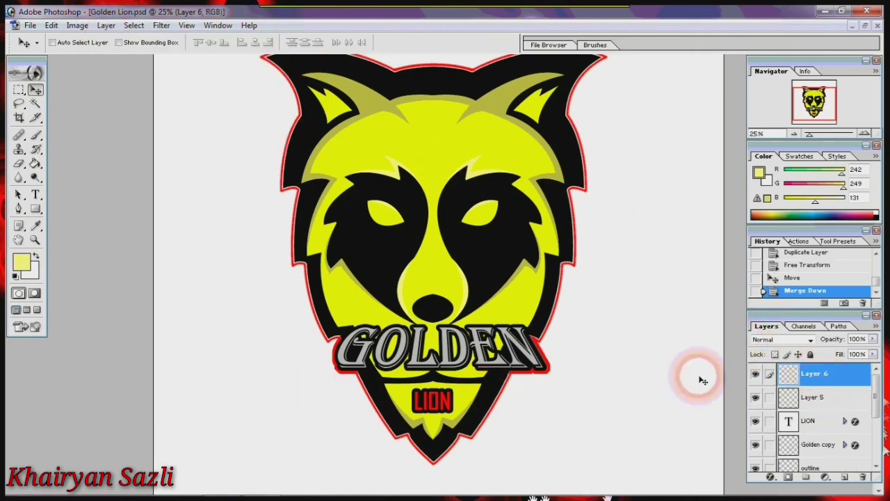
pyautogui.click(756, 375)
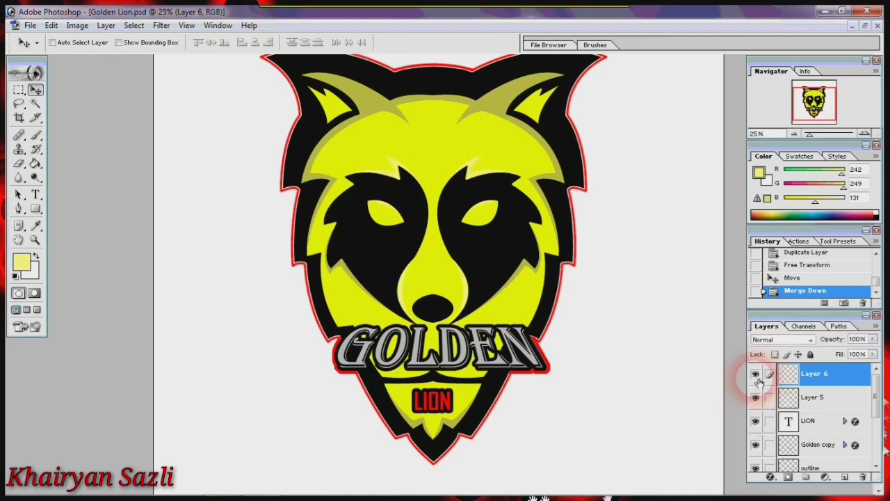
pyautogui.click(756, 398)
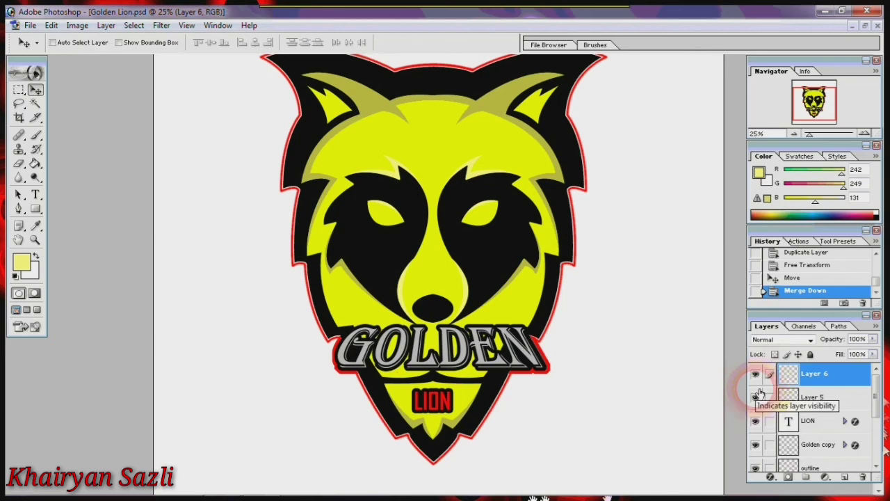
pyautogui.moveTo(561, 234)
pyautogui.mouseDown()
pyautogui.moveTo(514, 288)
pyautogui.moveTo(514, 273)
pyautogui.mouseUp()
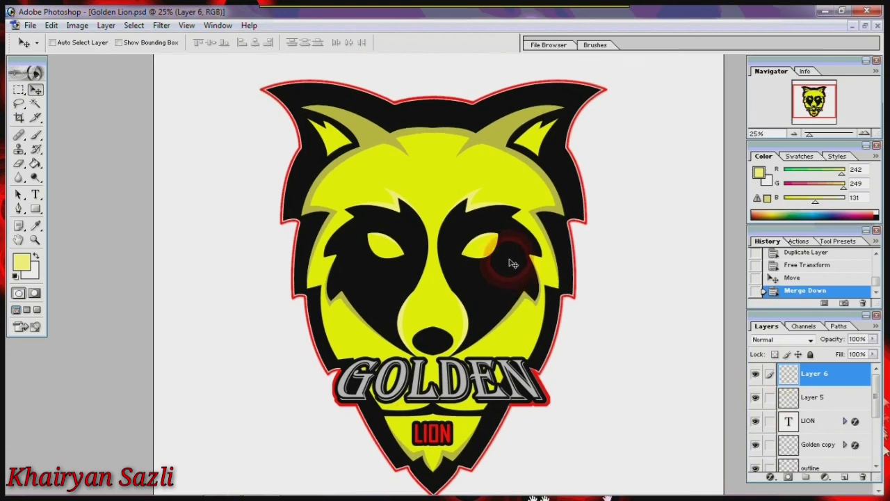
pyautogui.click(850, 479)
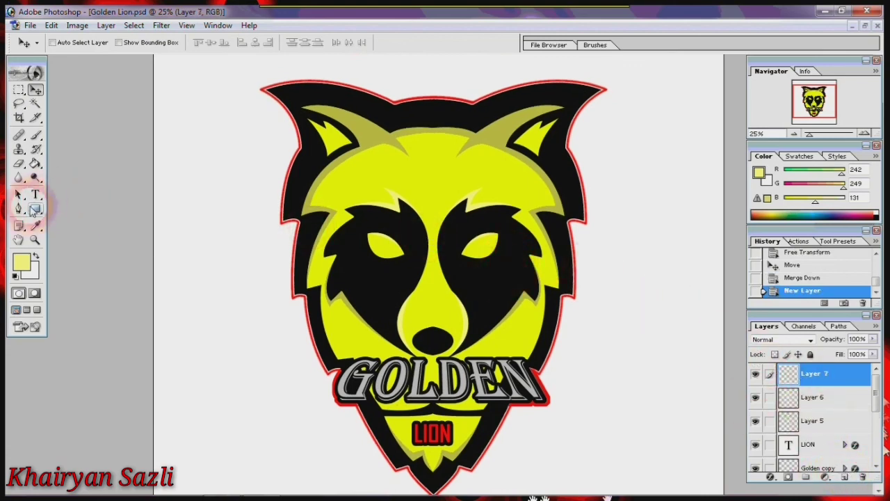
# Draw a closed spike-shaped Pen path across the left part of the forehead
pyautogui.click(19, 210)
pyautogui.hotkey('ctrl', '+')
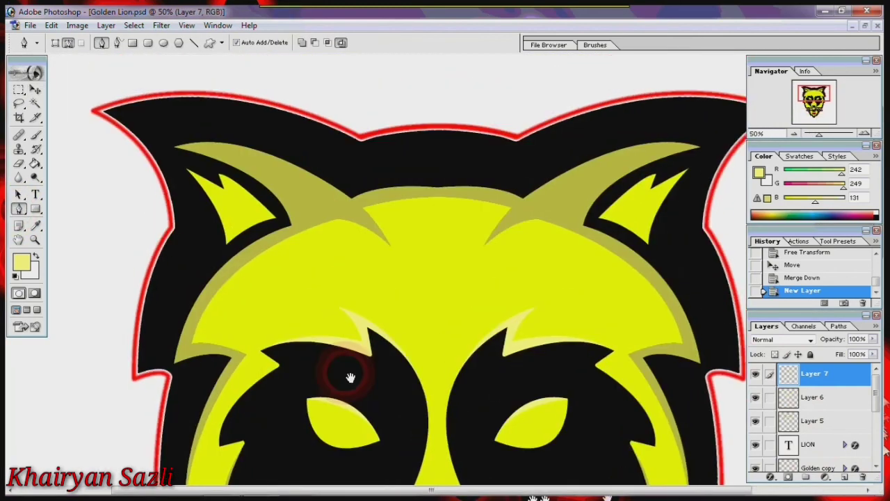
pyautogui.moveTo(343, 205); pyautogui.dragTo(418, 389)
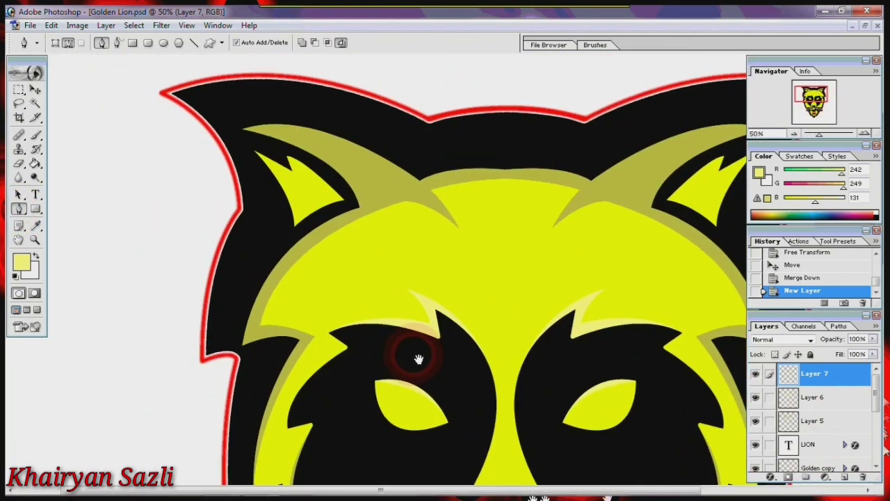
pyautogui.click(425, 221)
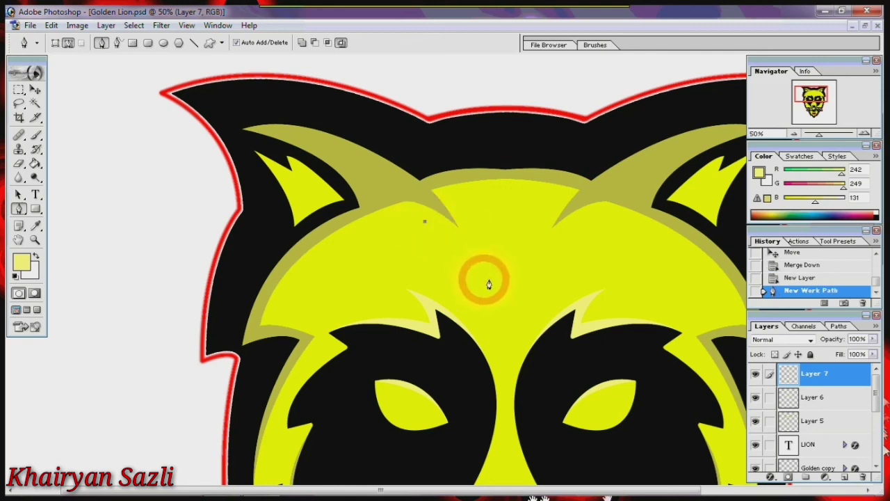
pyautogui.moveTo(484, 280)
pyautogui.mouseDown()
pyautogui.moveTo(489, 318)
pyautogui.moveTo(510, 333)
pyautogui.mouseUp()
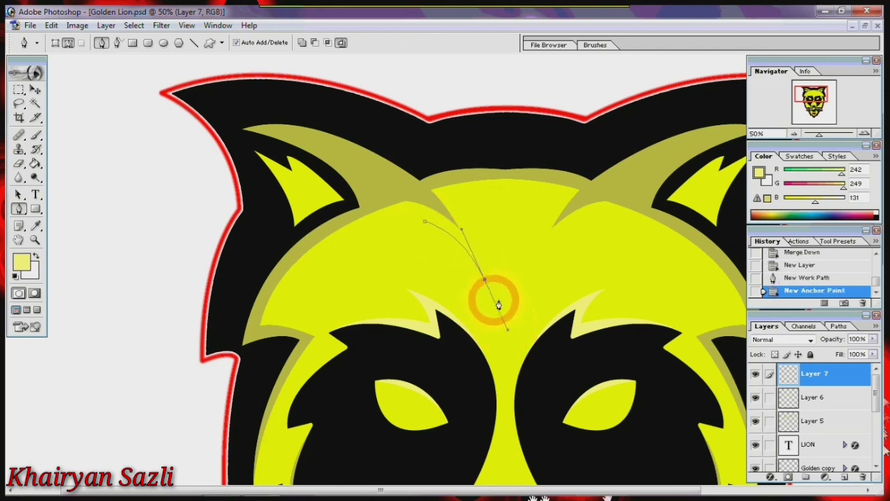
pyautogui.keyDown('alt'); pyautogui.click(485, 280); pyautogui.keyUp('alt')
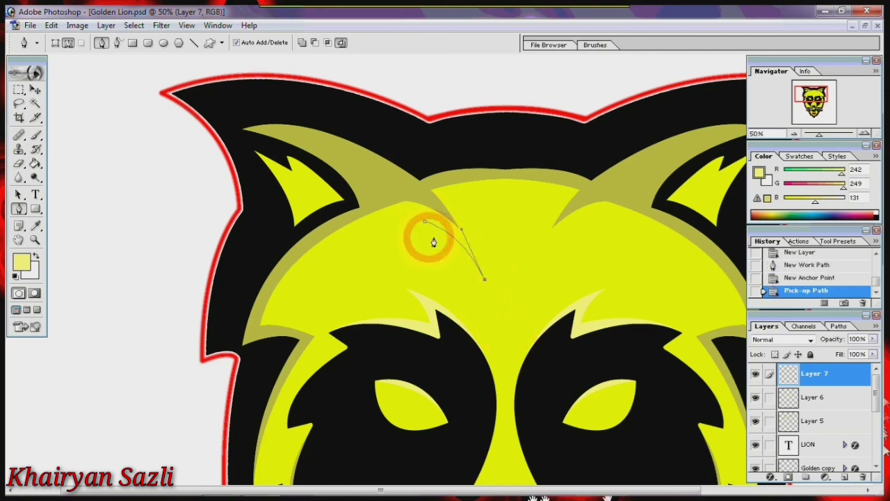
pyautogui.moveTo(434, 240); pyautogui.dragTo(405, 234)
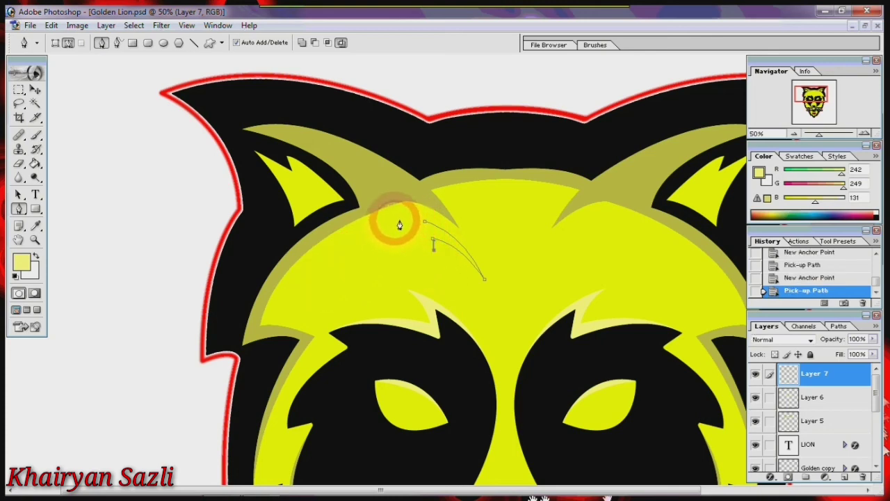
pyautogui.moveTo(382, 225); pyautogui.dragTo(354, 227)
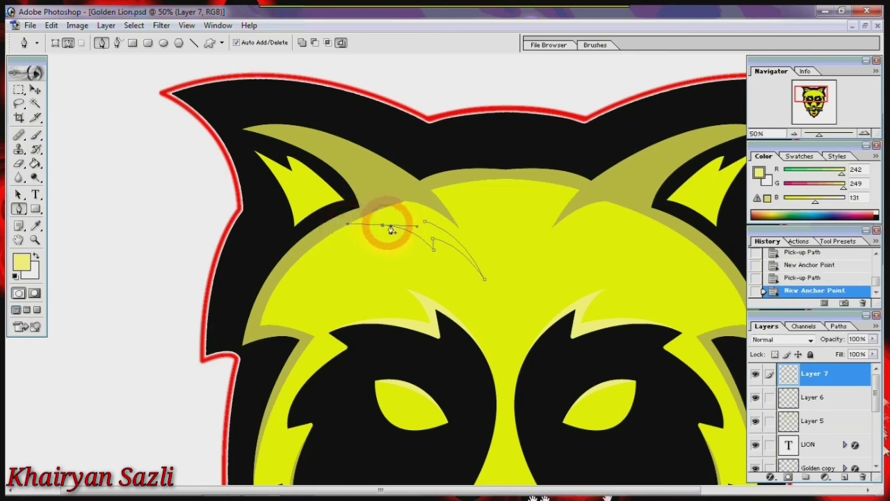
pyautogui.keyDown('alt'); pyautogui.click(382, 225); pyautogui.keyUp('alt')
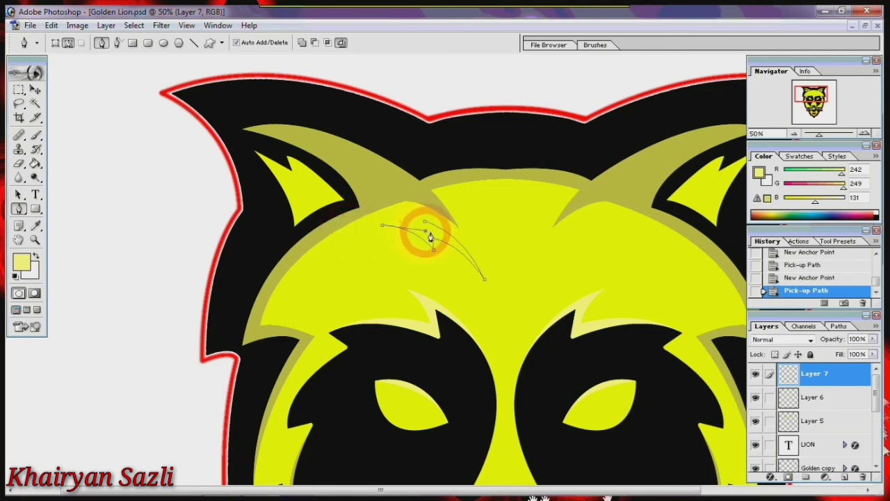
pyautogui.moveTo(431, 237); pyautogui.dragTo(425, 231)
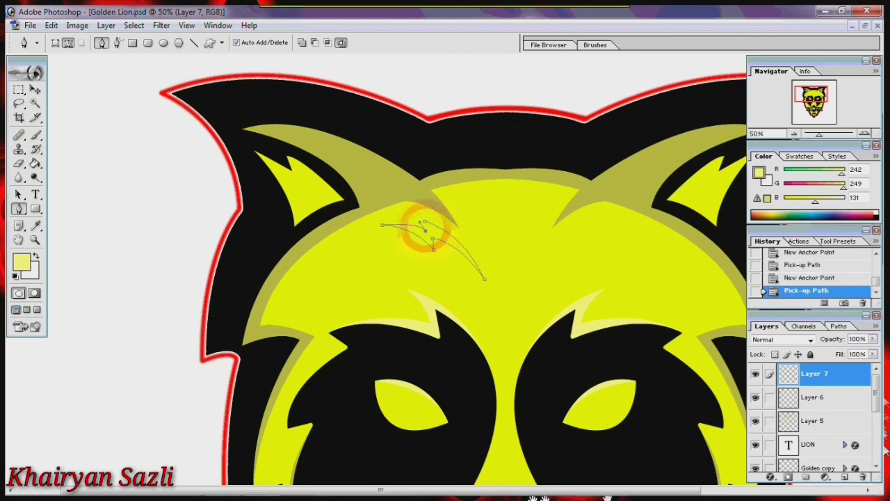
pyautogui.moveTo(433, 244); pyautogui.dragTo(447, 244)
# Fill the spike path with pale yellow on Layer 7, then delete the path
pyautogui.rightClick(447, 243)
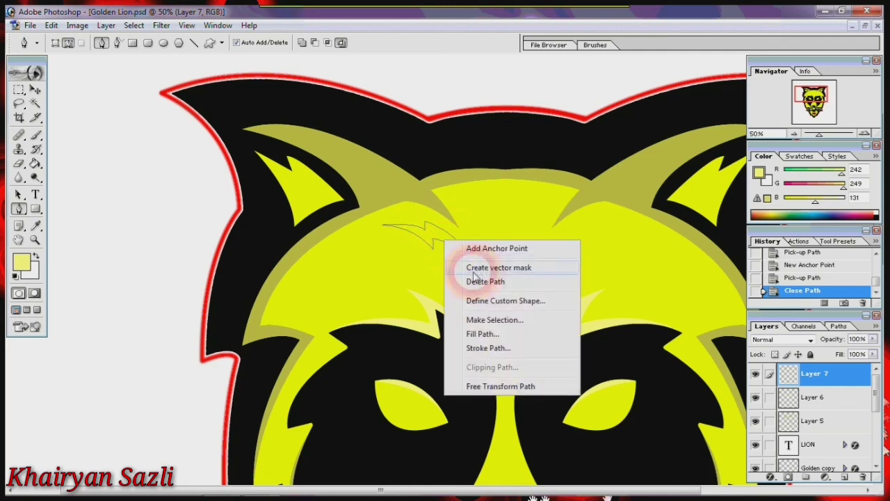
pyautogui.click(460, 333)
pyautogui.click(515, 167)
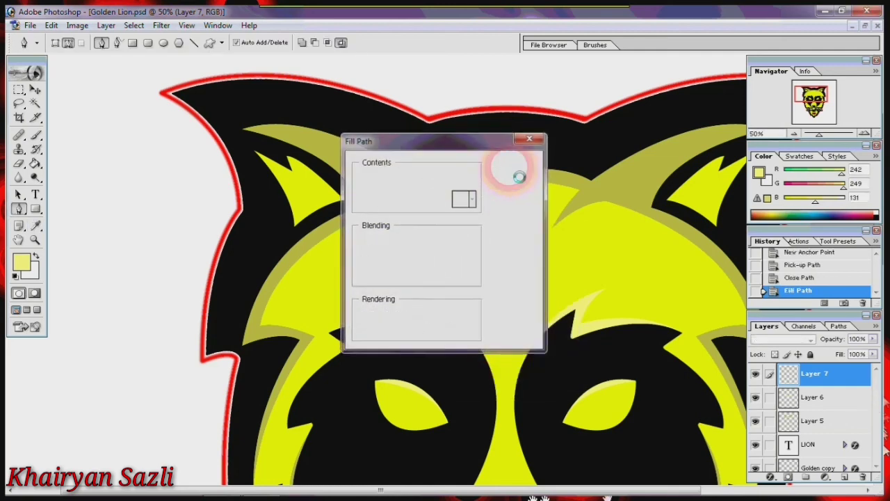
pyautogui.rightClick(473, 240)
pyautogui.click(500, 261)
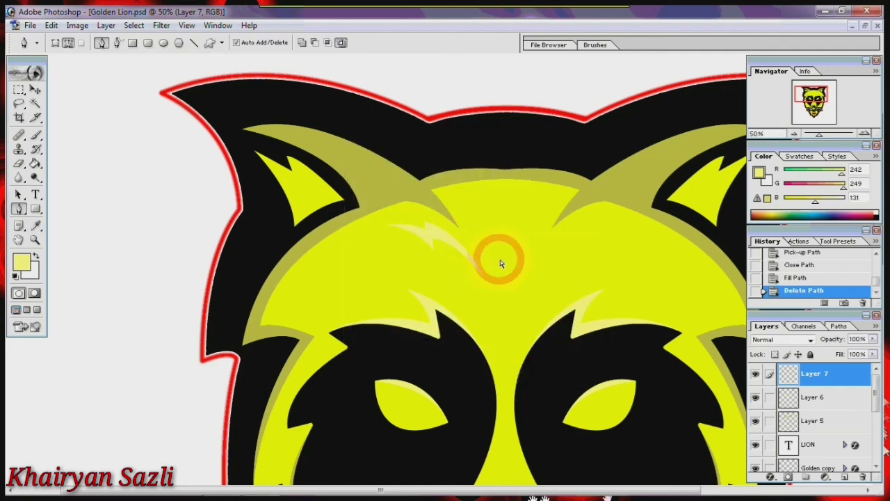
pyautogui.hotkey('ctrl', '-')
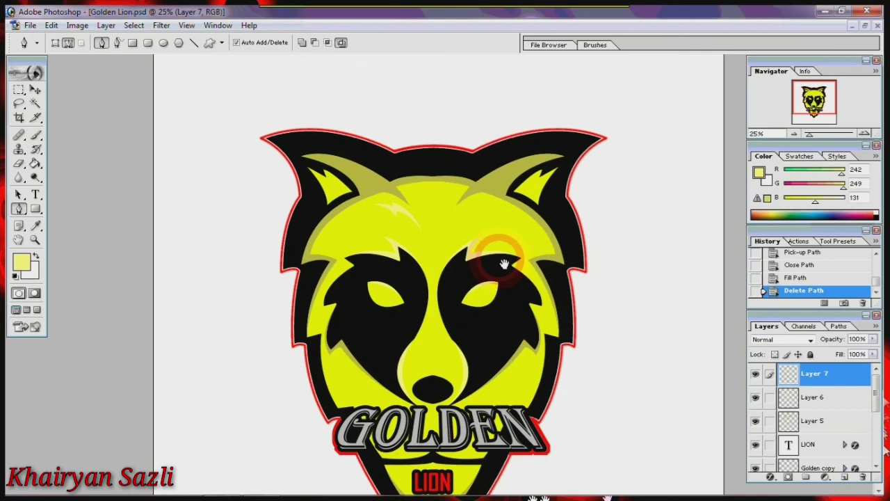
# Draw a closed jagged Pen path on the left cheek beside the black marking
pyautogui.moveTo(504, 264); pyautogui.dragTo(507, 191)
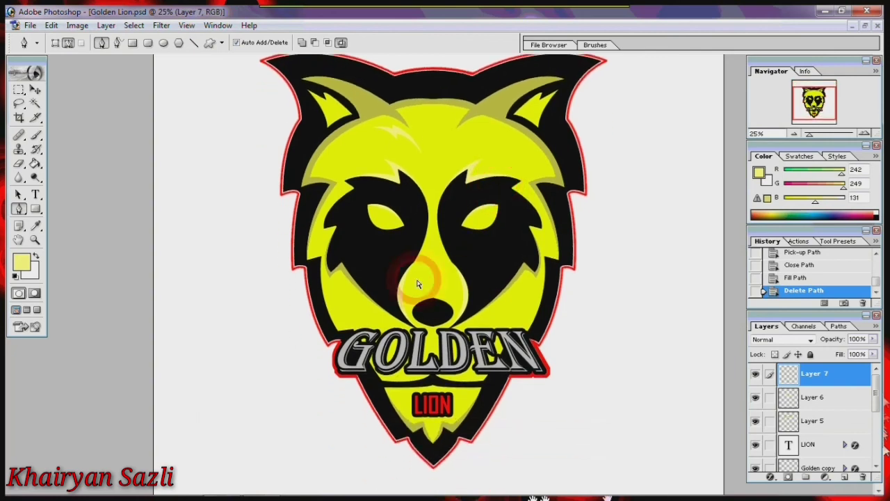
pyautogui.hotkey('ctrl', '+')
pyautogui.hotkey('ctrl', '+')
pyautogui.moveTo(348, 299); pyautogui.dragTo(586, 170)
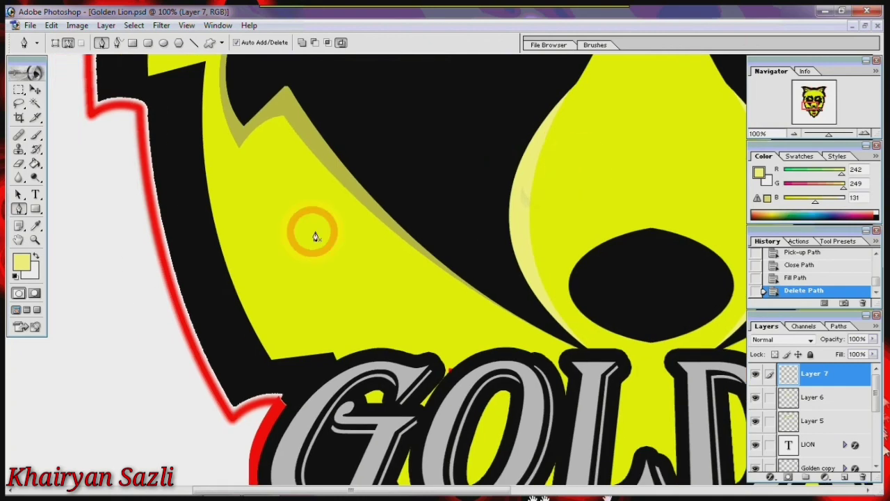
pyautogui.click(303, 191)
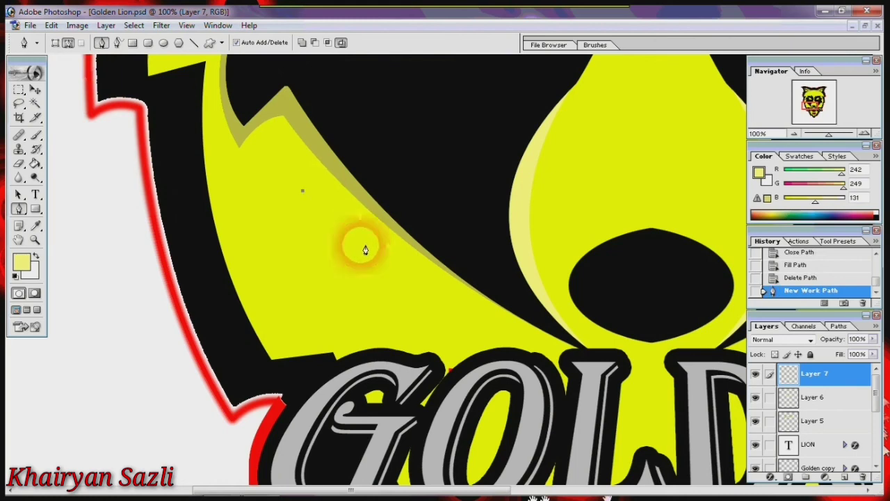
pyautogui.moveTo(362, 240); pyautogui.dragTo(405, 265)
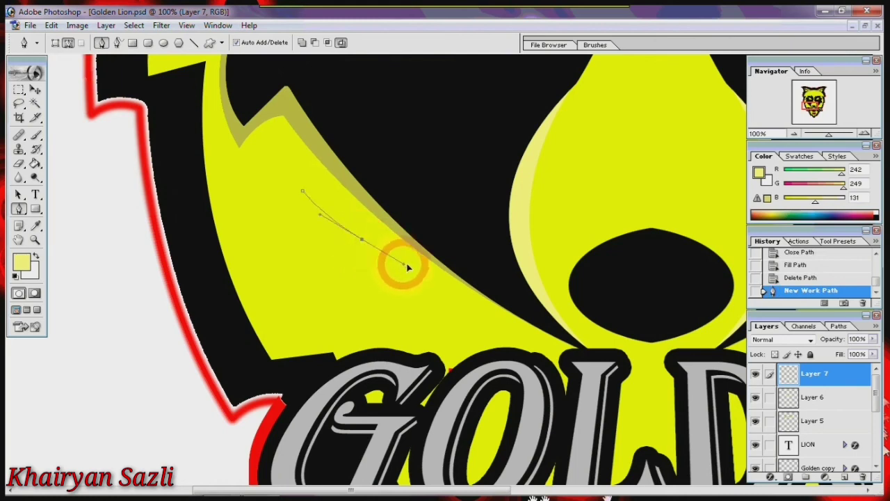
pyautogui.keyDown('alt'); pyautogui.click(363, 240); pyautogui.keyUp('alt')
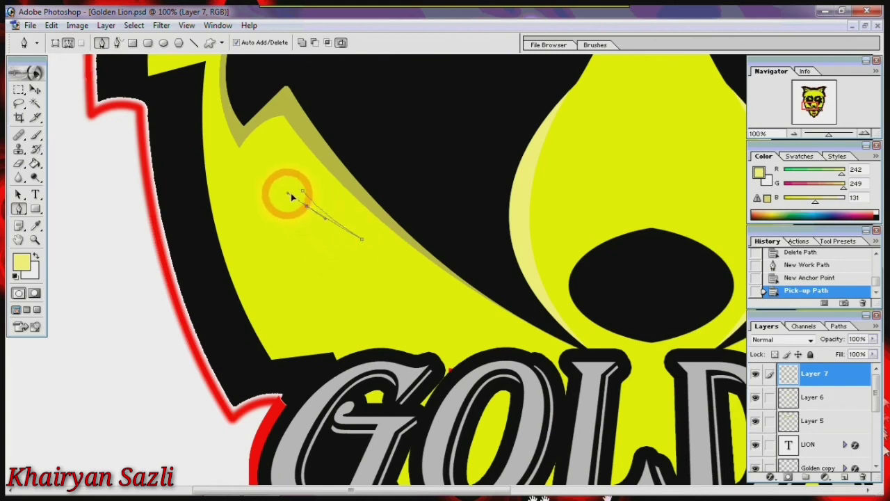
pyautogui.moveTo(301, 192); pyautogui.dragTo(296, 199)
pyautogui.click(292, 193)
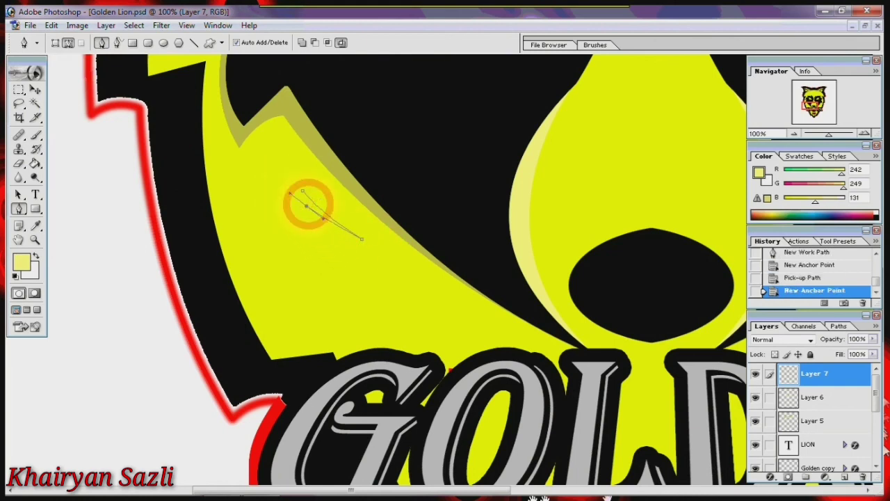
pyautogui.keyDown('alt'); pyautogui.click(305, 206); pyautogui.keyUp('alt')
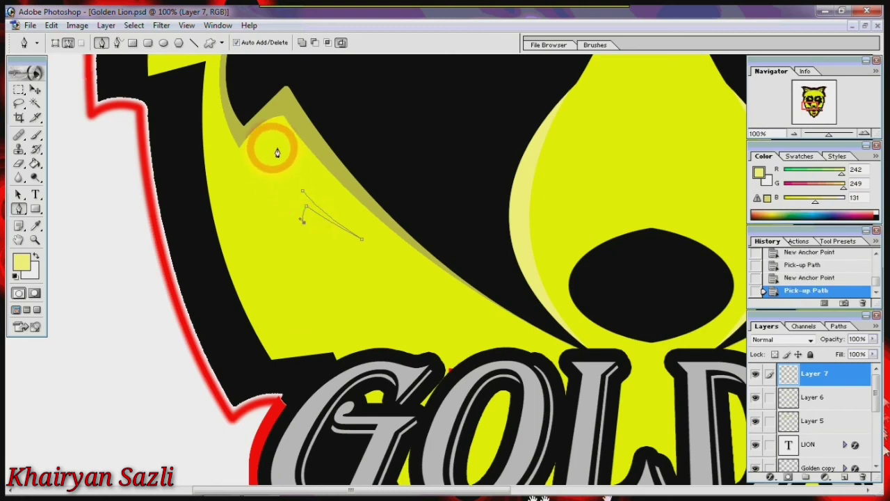
pyautogui.moveTo(284, 141)
pyautogui.mouseDown()
pyautogui.moveTo(275, 123)
pyautogui.moveTo(311, 207)
pyautogui.mouseUp()
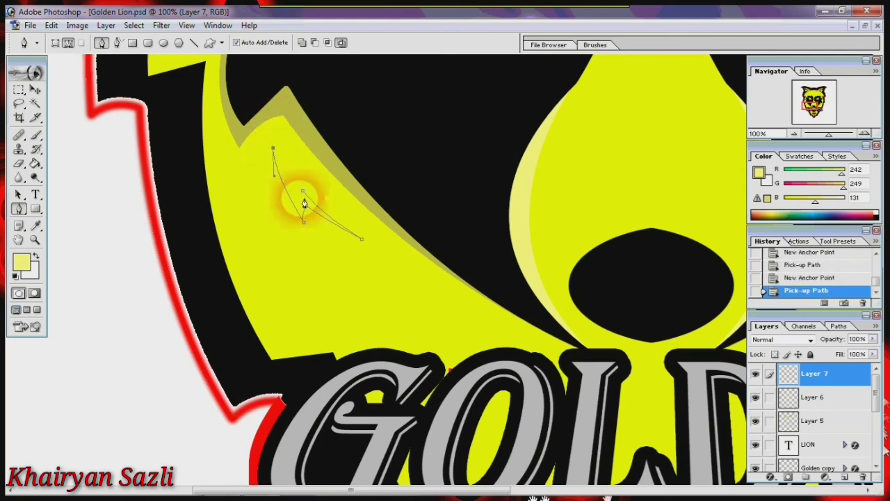
pyautogui.click(308, 202)
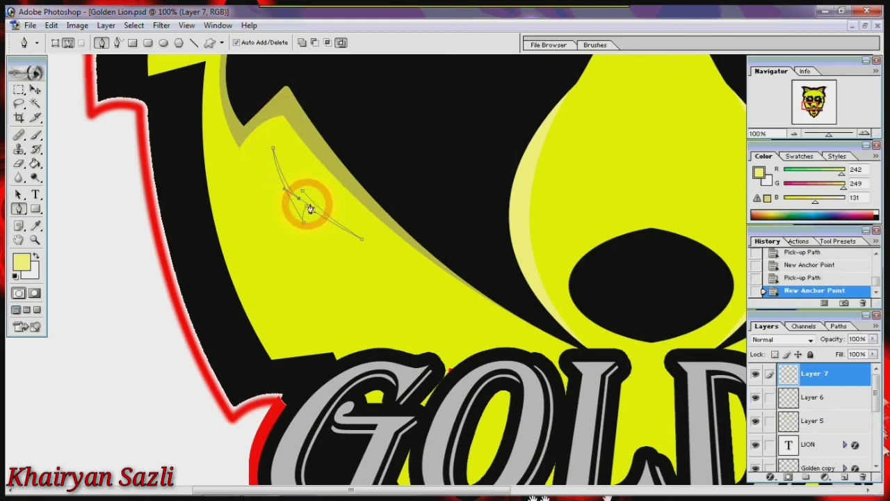
pyautogui.moveTo(299, 197); pyautogui.dragTo(306, 195)
pyautogui.click(303, 198)
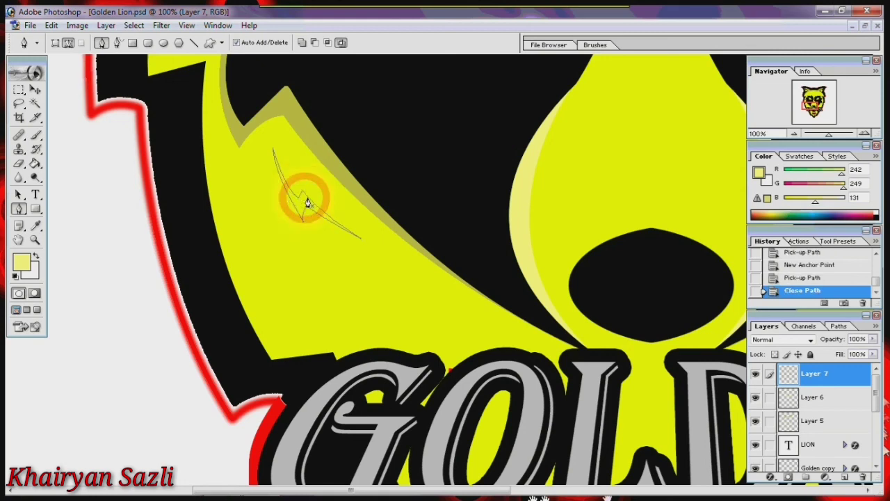
# Fill the jagged path with pale yellow, then delete the leftover path
pyautogui.rightClick(305, 198)
pyautogui.click(343, 292)
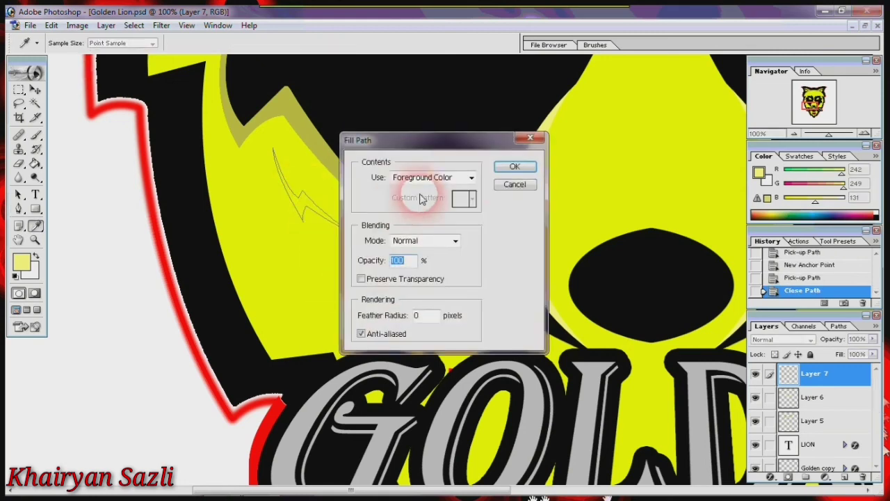
pyautogui.click(520, 171)
pyautogui.rightClick(303, 199)
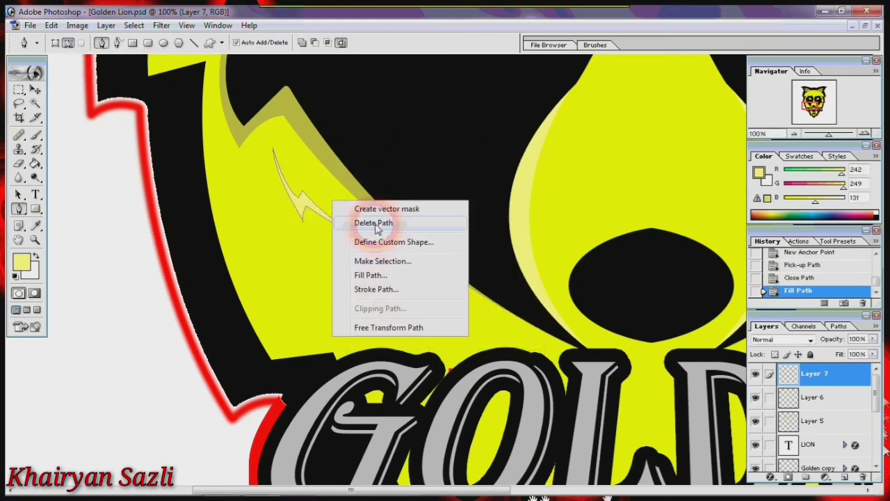
pyautogui.click(327, 223)
pyautogui.hotkey('ctrl', '-')
pyautogui.hotkey('ctrl', '-')
pyautogui.hotkey('ctrl', '-')
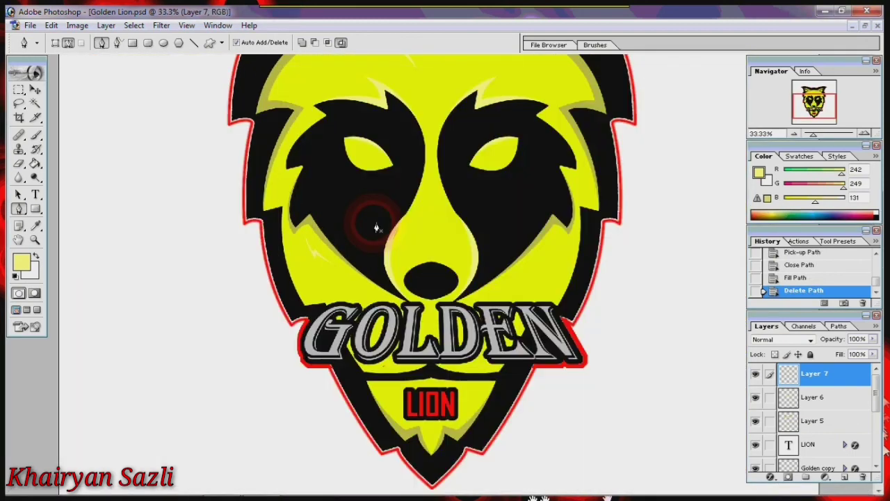
# Duplicate Layer 7 to create Layer 7 copy
pyautogui.moveTo(378, 227); pyautogui.dragTo(380, 299)
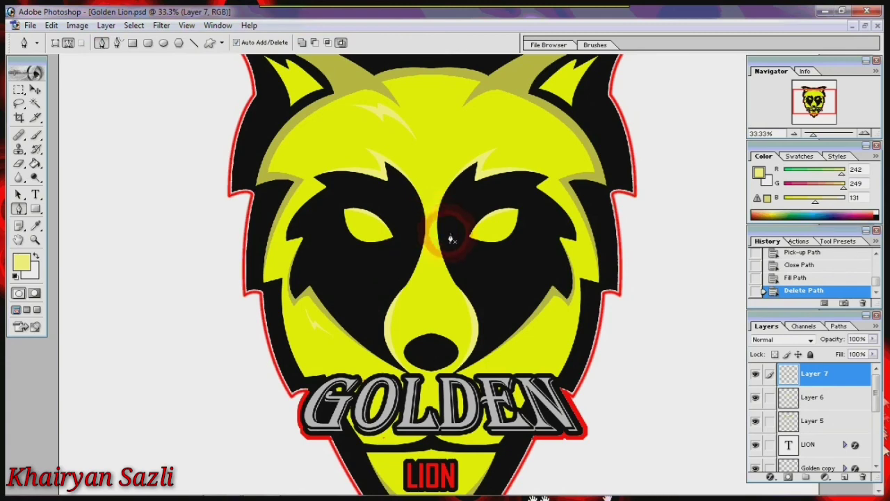
pyautogui.rightClick(828, 378)
pyautogui.click(800, 252)
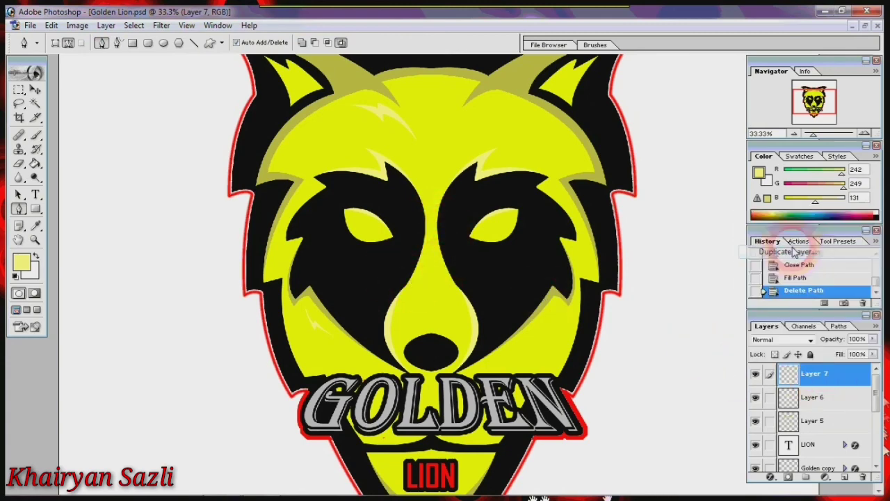
pyautogui.click(549, 212)
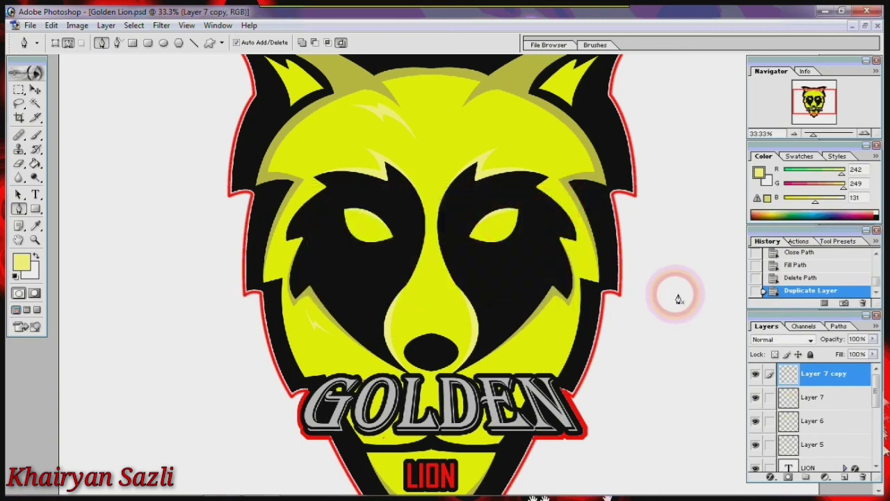
# Flip Layer 7 copy horizontally and move it onto the right side of the face
pyautogui.press('v')
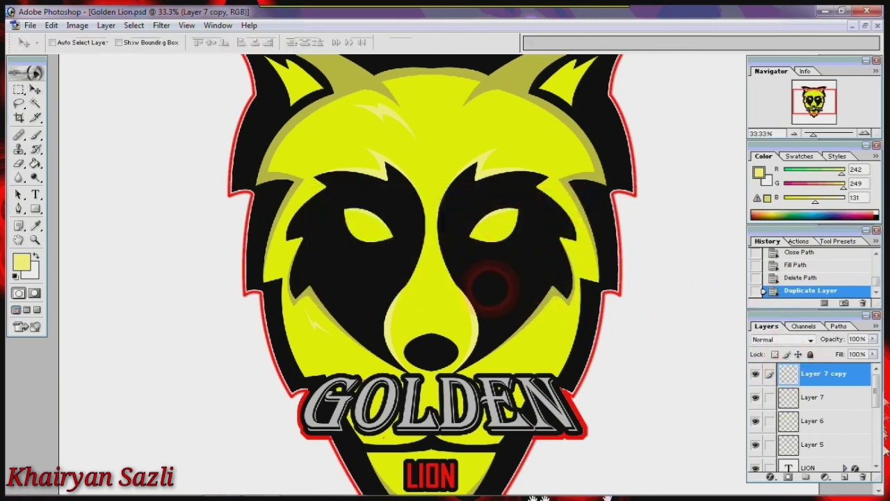
pyautogui.hotkey('ctrl', 't')
pyautogui.rightClick(431, 270)
pyautogui.click(487, 404)
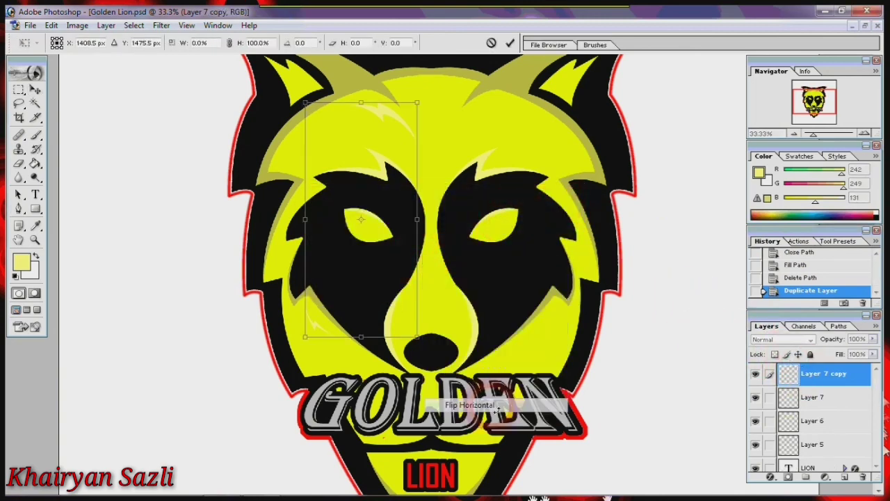
pyautogui.moveTo(388, 264); pyautogui.dragTo(530, 271)
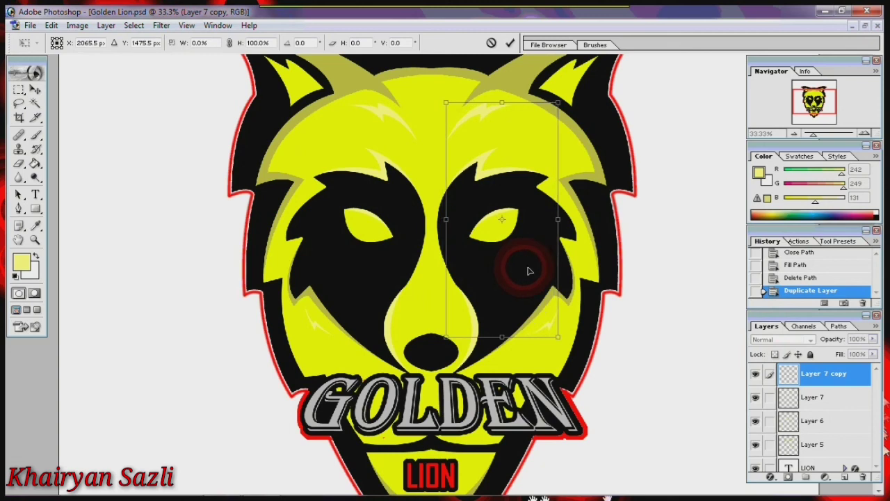
pyautogui.press('Return')
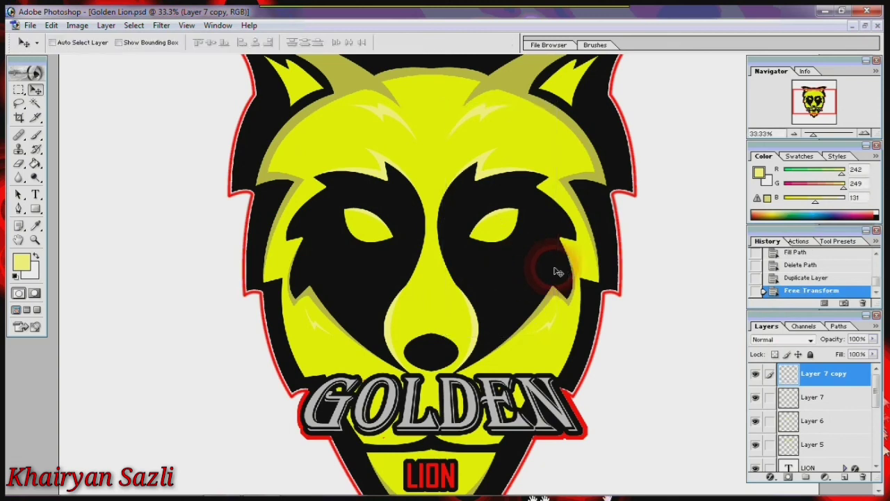
pyautogui.hotkey('ctrl', '+')
pyautogui.hotkey('ctrl', '+')
pyautogui.hotkey('ctrl', '+')
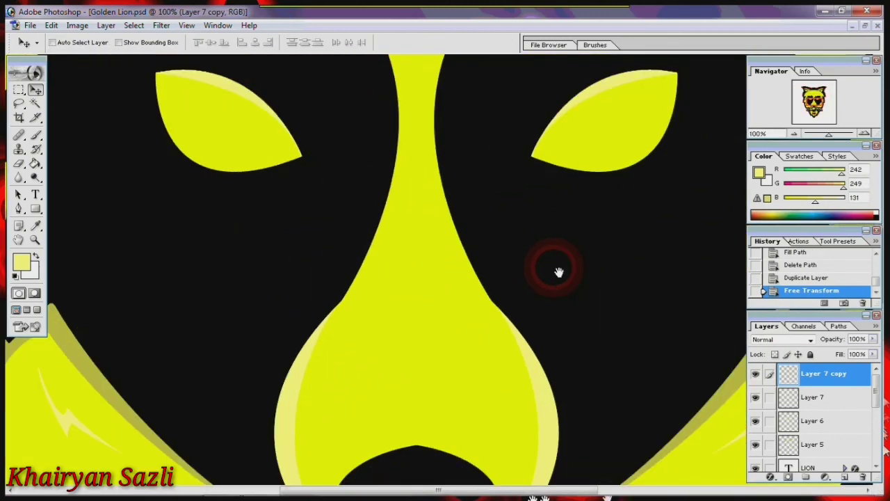
pyautogui.moveTo(491, 109); pyautogui.dragTo(512, 453)
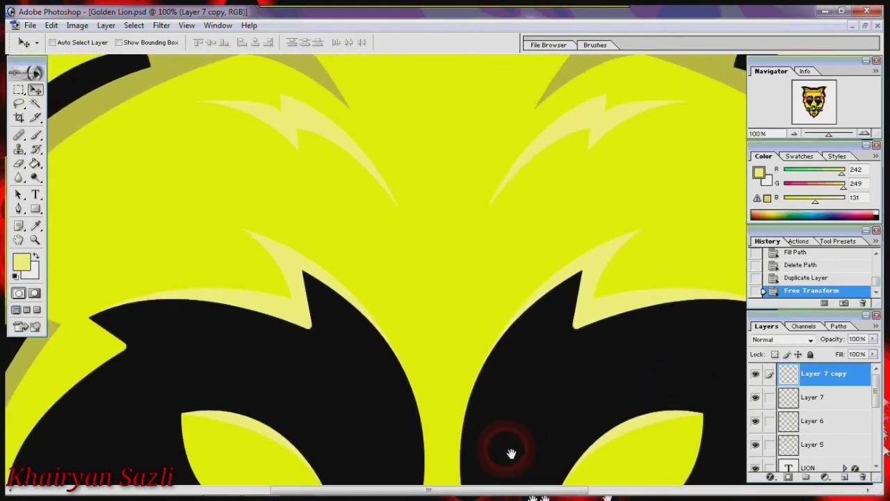
pyautogui.hotkey('ctrl', '-')
pyautogui.hotkey('ctrl', '-')
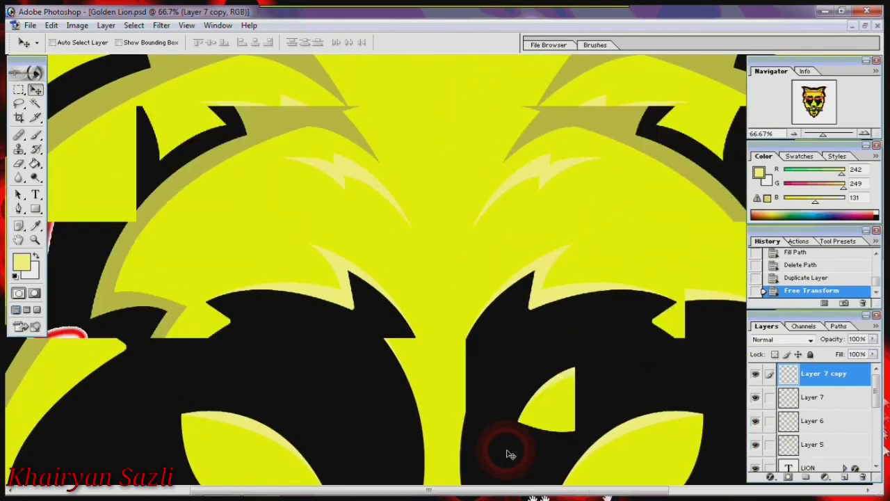
pyautogui.hotkey('ctrl', '-')
pyautogui.hotkey('ctrl', '-')
pyautogui.hotkey('ctrl', '-')
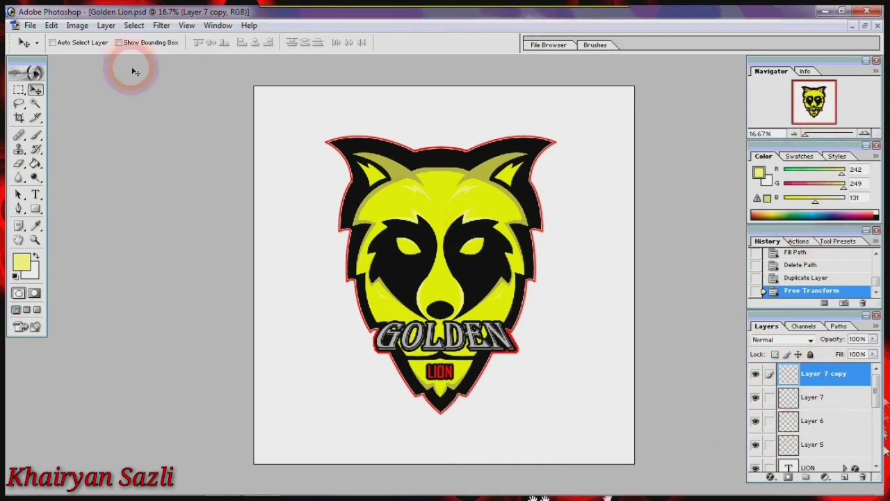
# Use Layer > Merge Down to combine Layer 7 copy into Layer 7
pyautogui.click(105, 25)
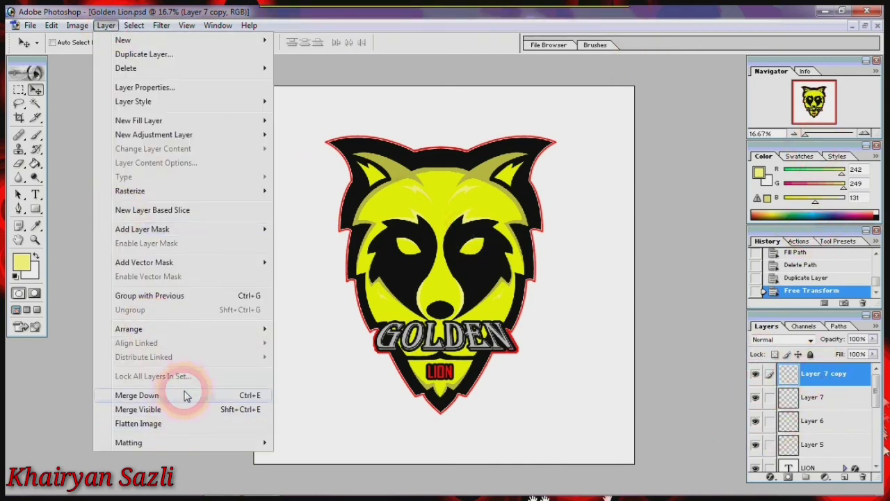
pyautogui.click(183, 394)
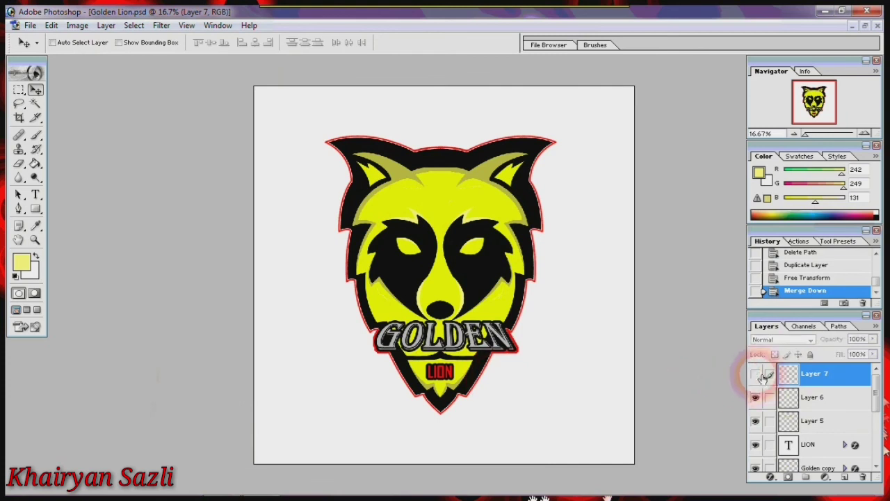